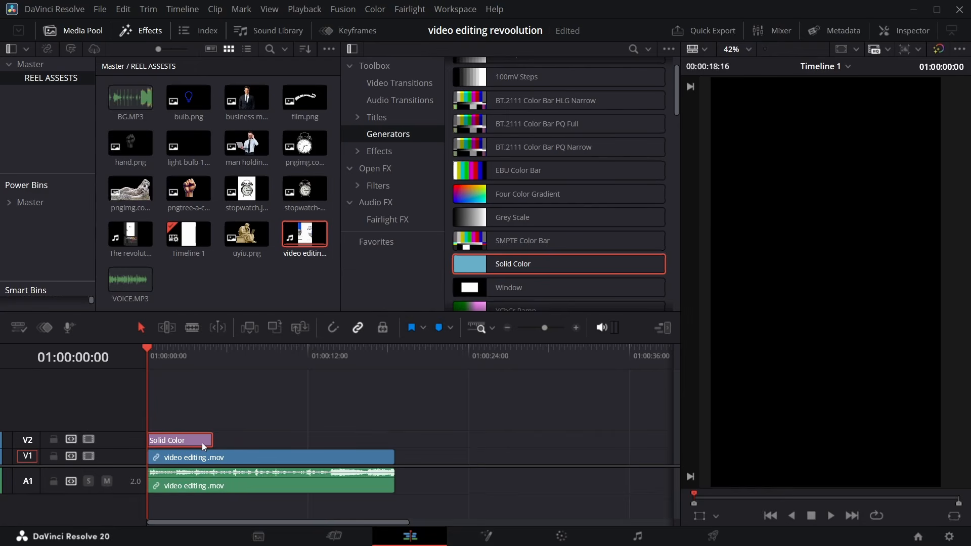
# Extend the Solid Color generator on V2 to the end of the video clip and set its color to white
pyautogui.moveTo(210, 439); pyautogui.dragTo(388, 440)
pyautogui.click(904, 30)
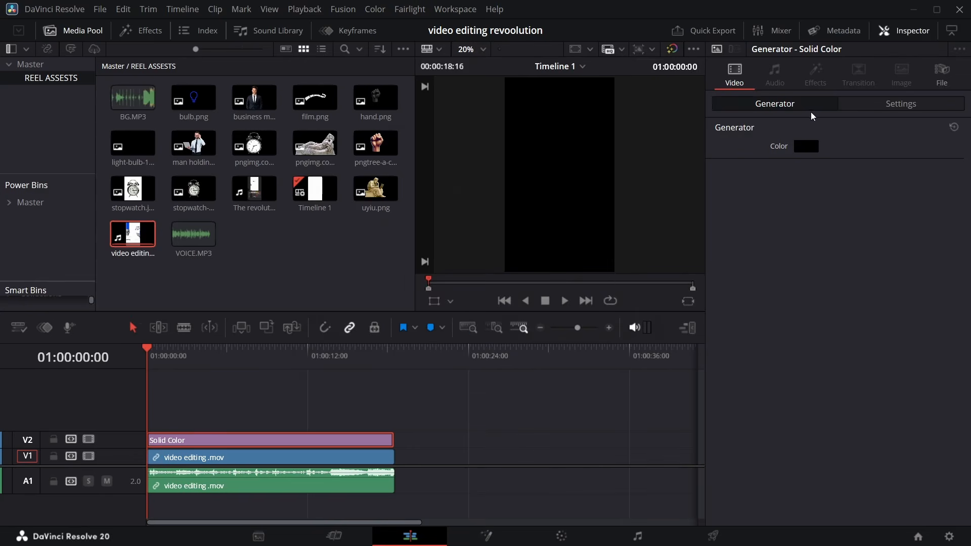
pyautogui.click(805, 147)
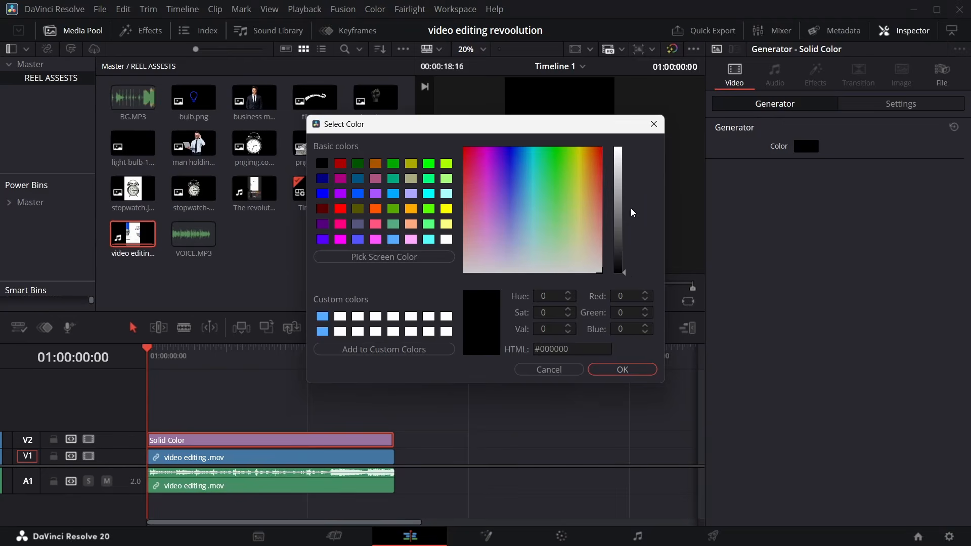
pyautogui.click(621, 148)
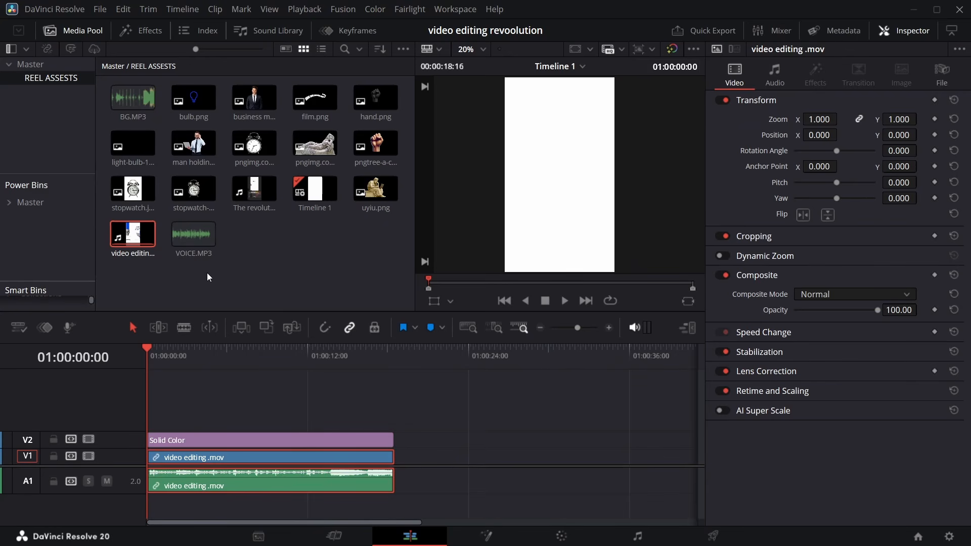
# Mute audio track A1 and disable video track V2
pyautogui.click(107, 481)
pyautogui.click(89, 439)
# Add a Fusion Composition at the start of track V3 and extend it to about 6 seconds
pyautogui.click(141, 30)
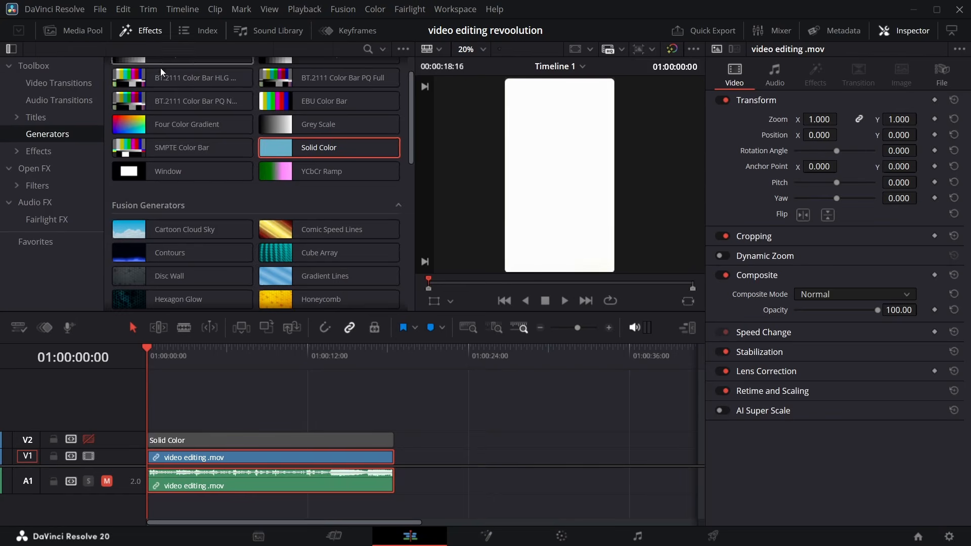
pyautogui.click(39, 151)
pyautogui.moveTo(278, 95); pyautogui.dragTo(167, 425)
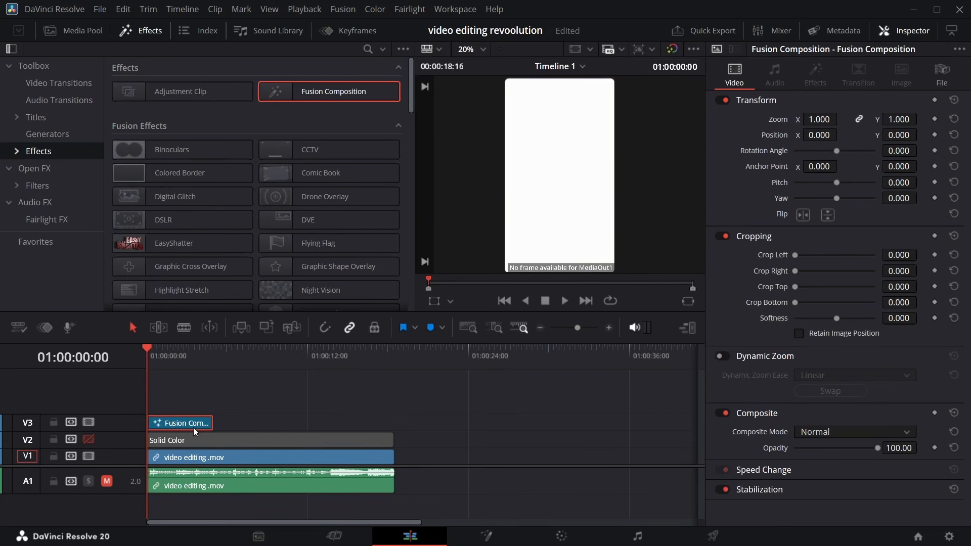
pyautogui.moveTo(237, 355)
pyautogui.mouseDown()
pyautogui.moveTo(258, 351)
pyautogui.moveTo(234, 356)
pyautogui.mouseUp()
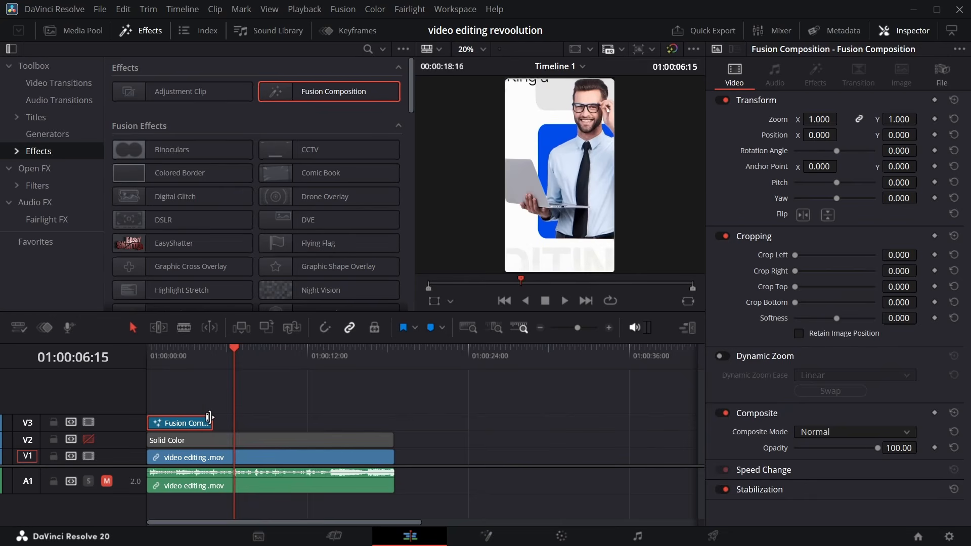
pyautogui.moveTo(213, 423); pyautogui.dragTo(224, 419)
pyautogui.moveTo(231, 354); pyautogui.dragTo(145, 371)
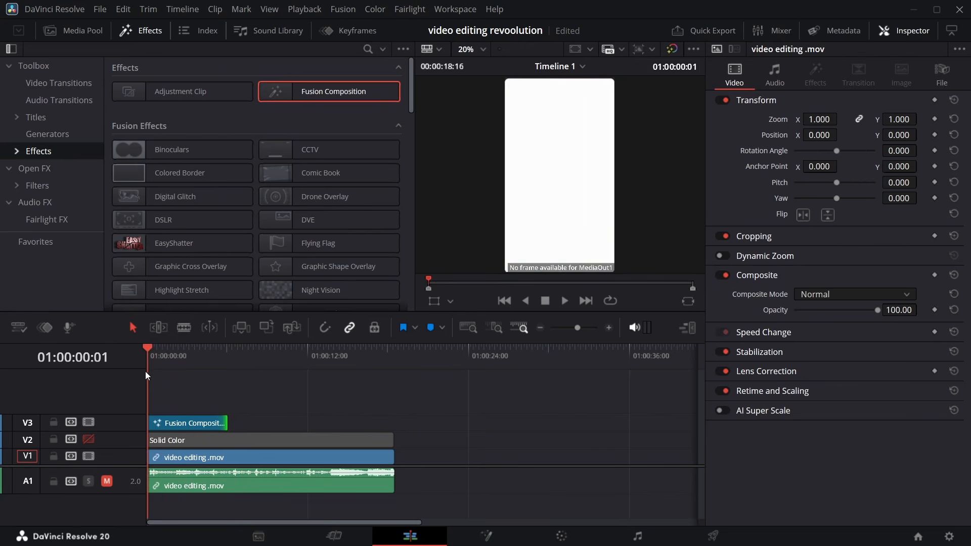
# Open the Fusion Composition for node editing and connect a new Background node to MediaOut1
pyautogui.click(178, 423)
pyautogui.click(470, 536)
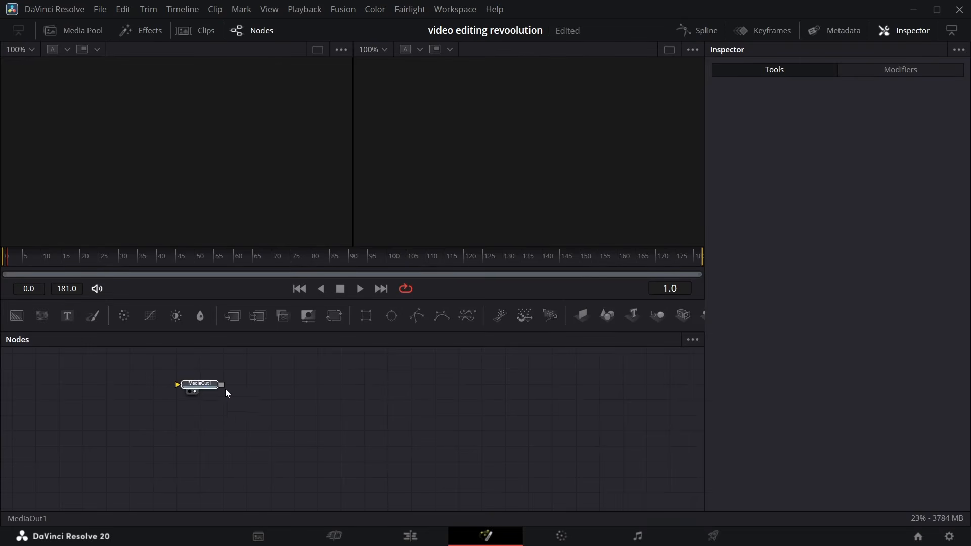
pyautogui.moveTo(225, 390); pyautogui.dragTo(578, 466)
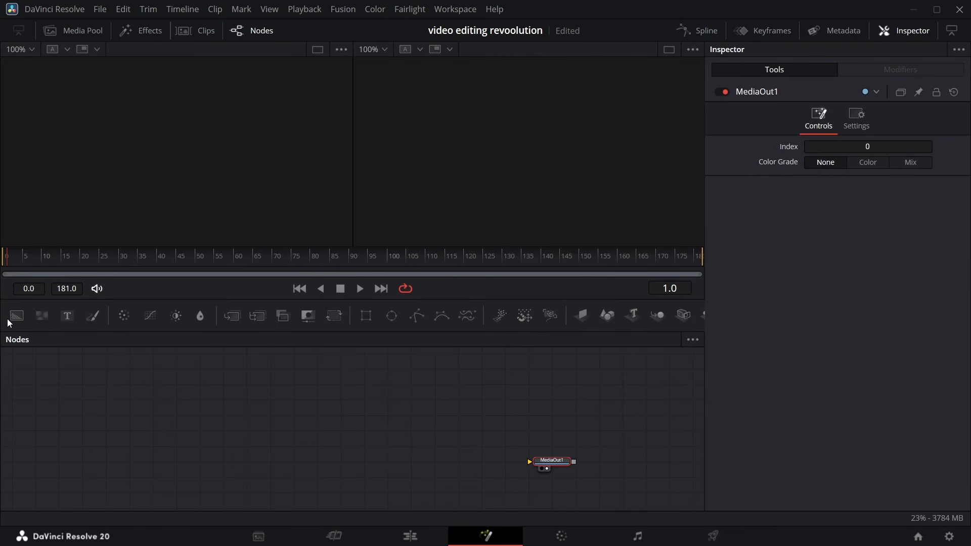
pyautogui.moveTo(11, 318); pyautogui.dragTo(546, 478)
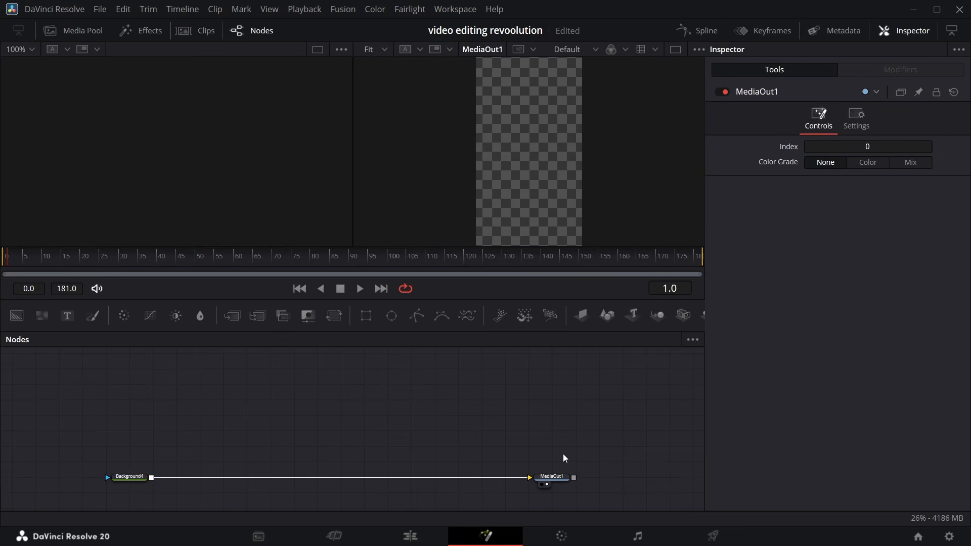
# Add a MediaIn node, set its media source to Background, and show it in the first viewer
pyautogui.hotkey('shift', 'space')
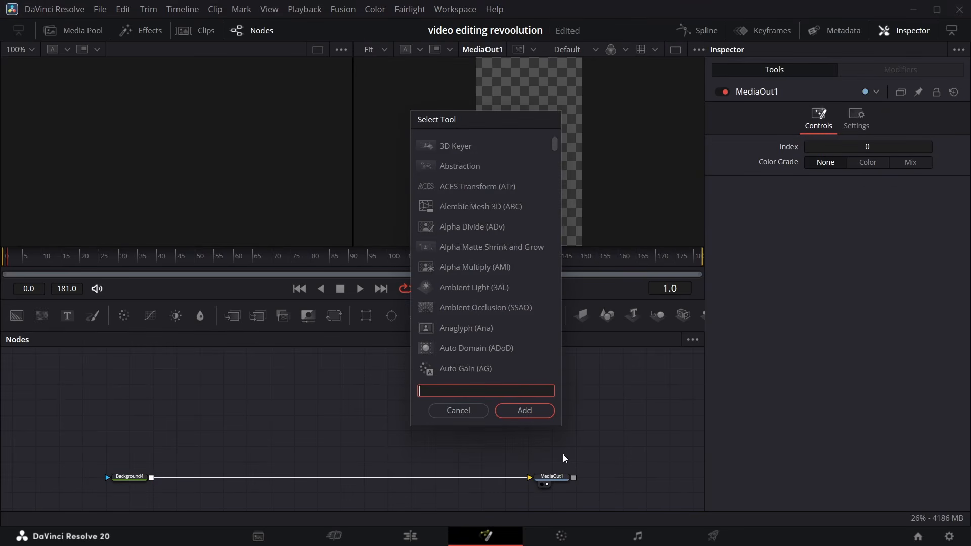
pyautogui.write('media')
pyautogui.press('Return')
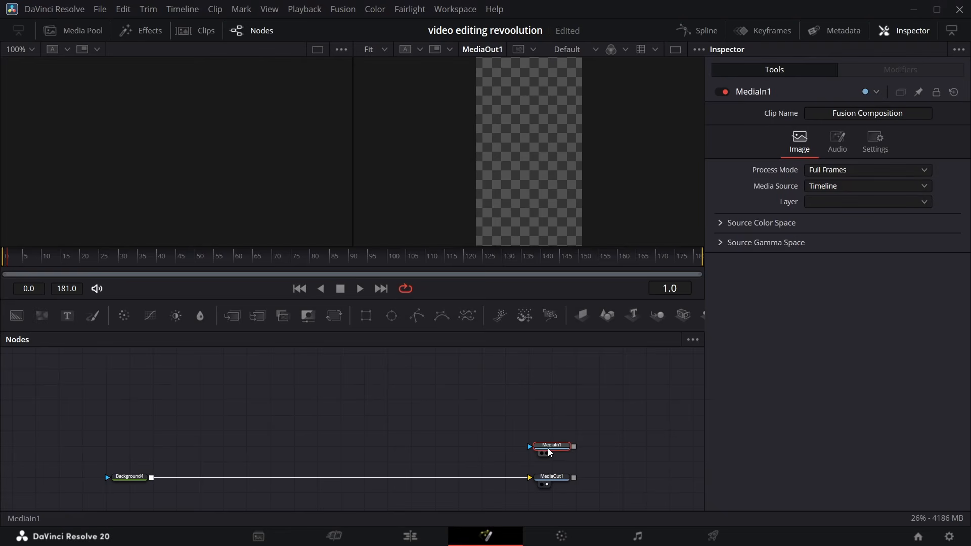
pyautogui.click(866, 186)
pyautogui.click(822, 215)
pyautogui.press('1')
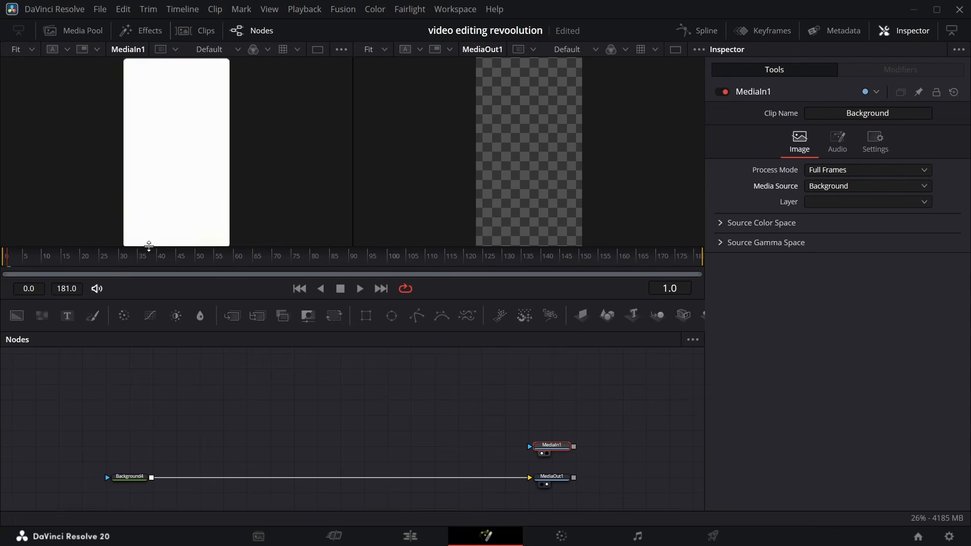
# Add a second, unconnected Background node and go to frame 50 of the reference video
pyautogui.moveTo(17, 316); pyautogui.dragTo(64, 374)
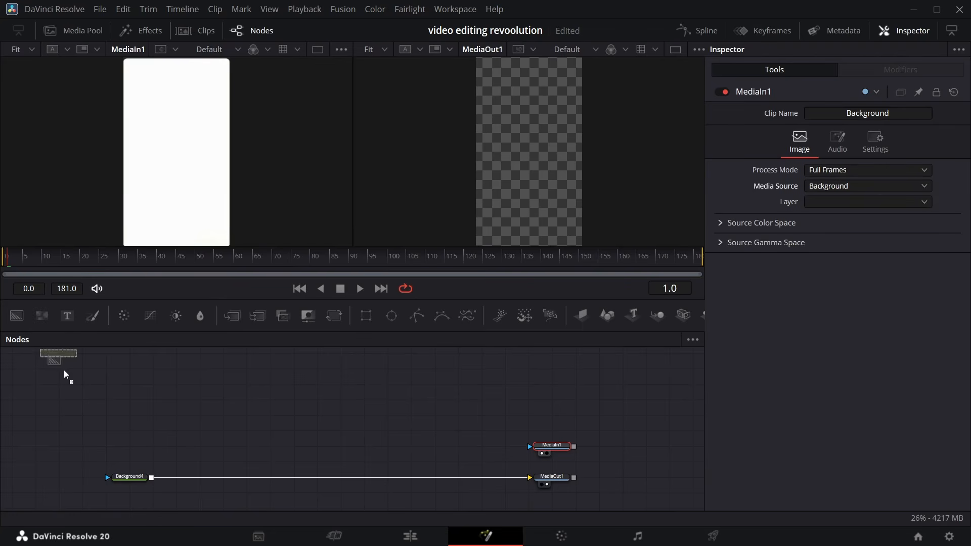
pyautogui.moveTo(143, 434); pyautogui.dragTo(144, 433)
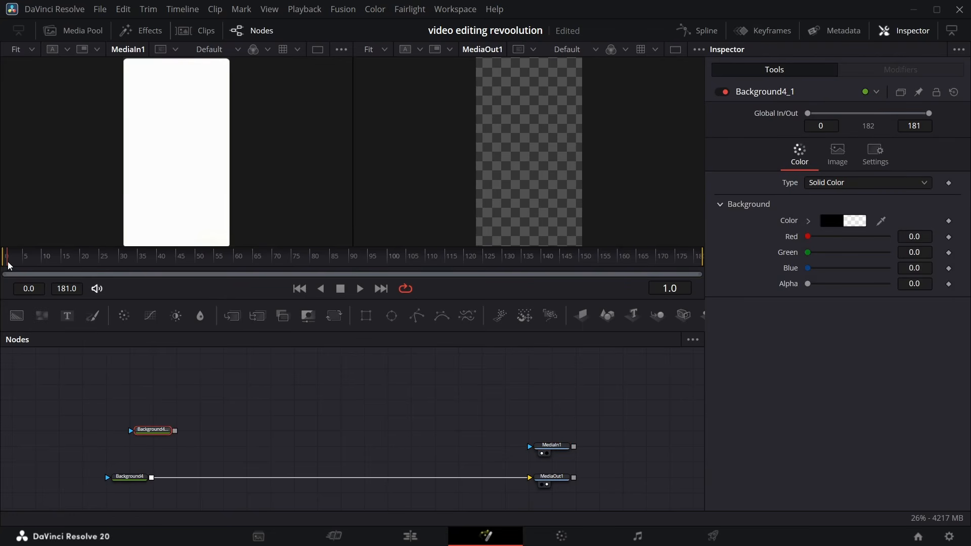
pyautogui.moveTo(14, 268); pyautogui.dragTo(199, 256)
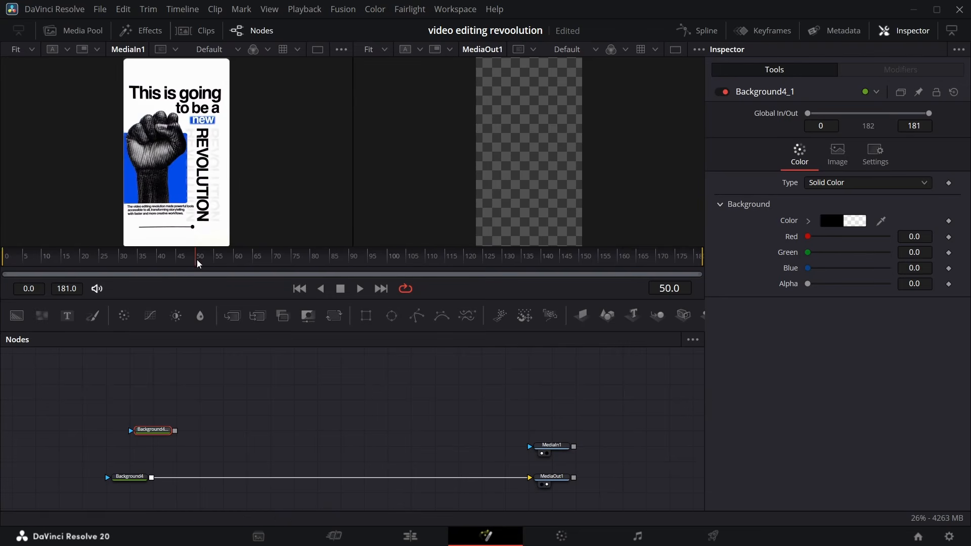
pyautogui.moveTo(197, 259)
pyautogui.mouseDown()
pyautogui.moveTo(10, 244)
pyautogui.moveTo(196, 249)
pyautogui.mouseUp()
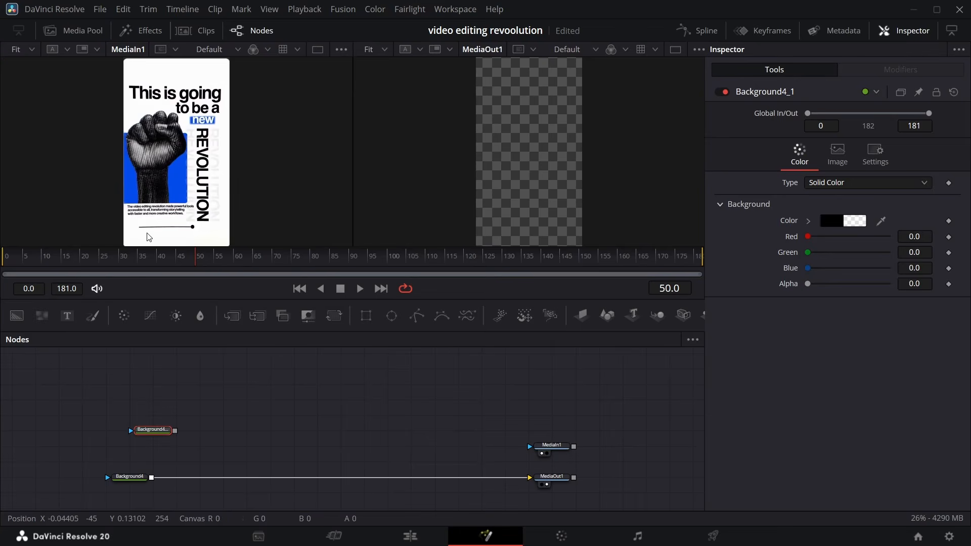
# Merge a black Helvetica Bold text reading "This is going" over the second Background, centered at X 0.5, Y 0.815
pyautogui.click(67, 315)
pyautogui.click(750, 219)
pyautogui.write('This is going')
pyautogui.click(827, 323)
pyautogui.click(914, 339)
pyautogui.click(780, 154)
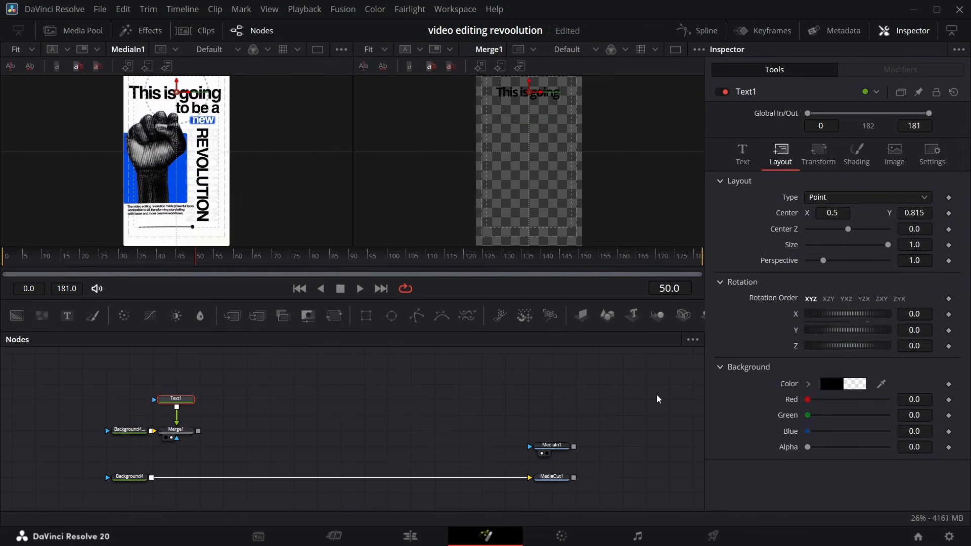
pyautogui.click(743, 154)
pyautogui.click(867, 291)
# Paste a copy of the text node, change it to "to be a" at size 0.185, and set its center X to 0.714
pyautogui.hotkey('ctrl', 'v')
pyautogui.moveTo(517, 413); pyautogui.dragTo(543, 390)
pyautogui.tripleClick(741, 199)
pyautogui.write('to be a')
pyautogui.click(913, 339)
pyautogui.write('0.185')
pyautogui.click(780, 154)
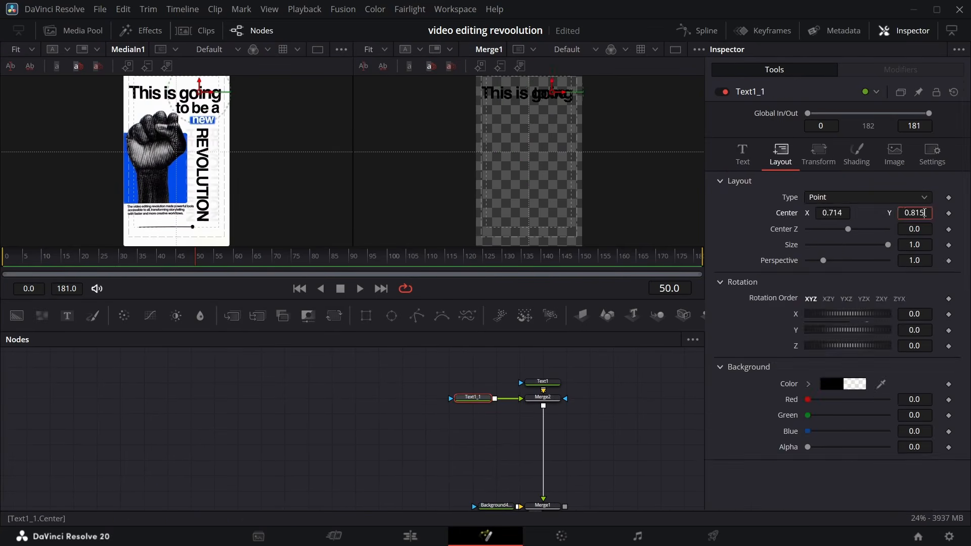
# Paste another text copy reading "new" in white and place it below "to be a"
pyautogui.click(742, 154)
pyautogui.hotkey('ctrl', 'v')
pyautogui.write('new')
pyautogui.click(780, 154)
# Paste a text copy reading "REVOLUTION", rotate it -90 on Z, and place it vertically below "new"
pyautogui.hotkey('ctrl', 'v')
pyautogui.click(742, 154)
pyautogui.tripleClick(759, 202)
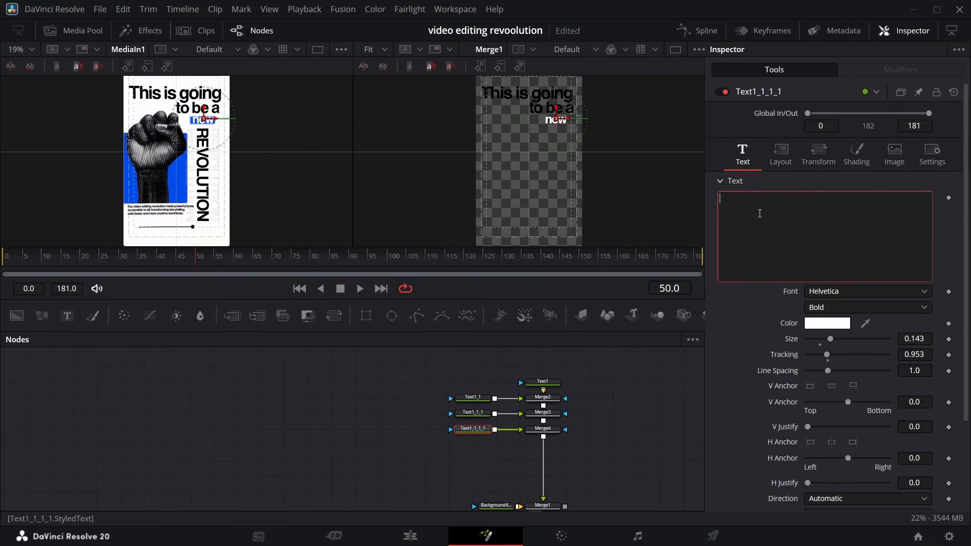
pyautogui.write('REVOLUTION')
pyautogui.moveTo(914, 339); pyautogui.dragTo(930, 339)
pyautogui.click(780, 154)
pyautogui.moveTo(915, 213); pyautogui.dragTo(860, 213)
pyautogui.click(914, 346)
pyautogui.write('-90')
# Paste a copy of the REVOLUTION text node and attach a Duplicate node to it
pyautogui.hotkey('ctrl', 'v')
pyautogui.moveTo(475, 429); pyautogui.dragTo(120, 468)
pyautogui.click(389, 433)
pyautogui.hotkey('shift', 'space')
pyautogui.write('dup')
pyautogui.press('Return')
# Merge in a new text node with three lines, from "The video editing revolution made power tools" to "with faster and more creative workflows."
pyautogui.moveTo(67, 315); pyautogui.dragTo(425, 437)
pyautogui.moveTo(447, 438); pyautogui.dragTo(543, 437)
pyautogui.scroll(4, 176, 229)
pyautogui.click(841, 248)
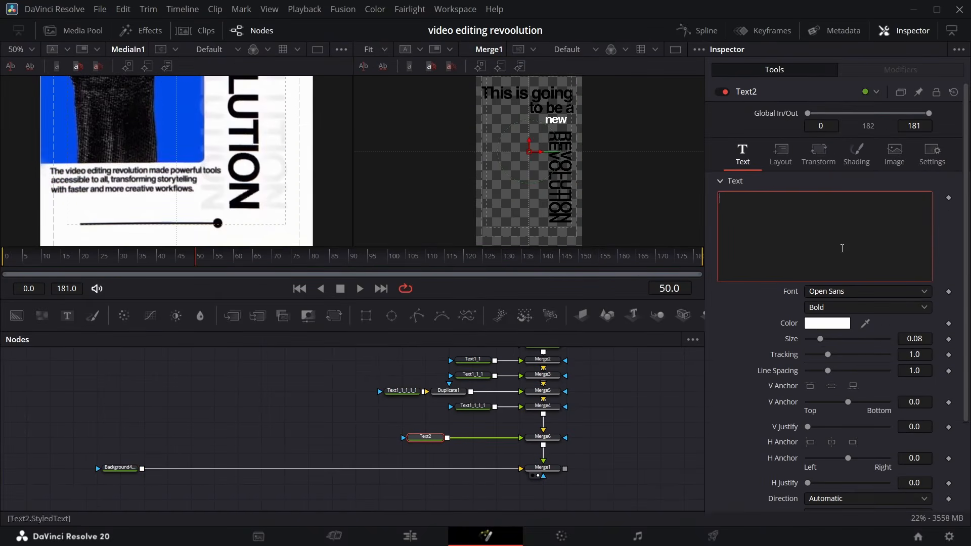
pyautogui.write('The video editing revolution made power tools')
pyautogui.press('Return')
pyautogui.write('accessible to all, transforming storytelling')
pyautogui.press('Return')
pyautogui.write('with faster and more creative workflows.')
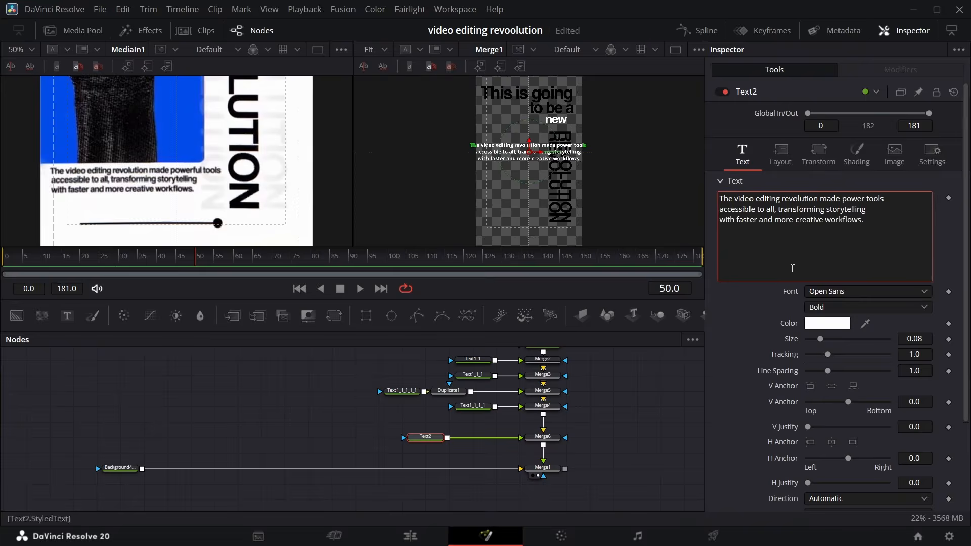
# Make the three-line paragraph black, reduce its size, and move it to the lower part of the frame
pyautogui.click(780, 155)
pyautogui.click(743, 154)
pyautogui.moveTo(847, 331); pyautogui.dragTo(829, 330)
pyautogui.scroll(3, 529, 213)
pyautogui.click(780, 154)
pyautogui.moveTo(914, 213); pyautogui.dragTo(920, 213)
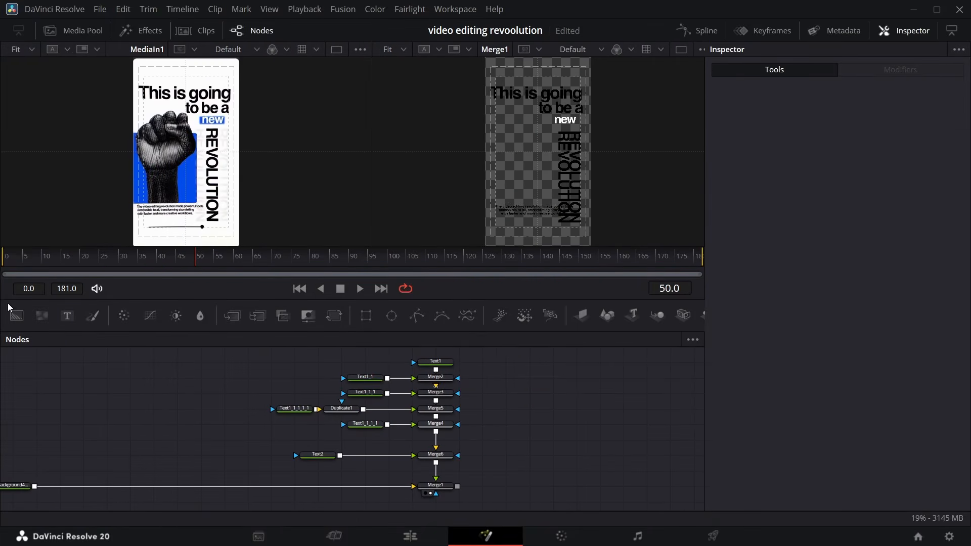
# Add a Background with a Rectangle mask centered at about 0.298, 0.417, width 0.619, height 0.373, corner radius 0.06
pyautogui.moveTo(17, 316); pyautogui.dragTo(87, 409)
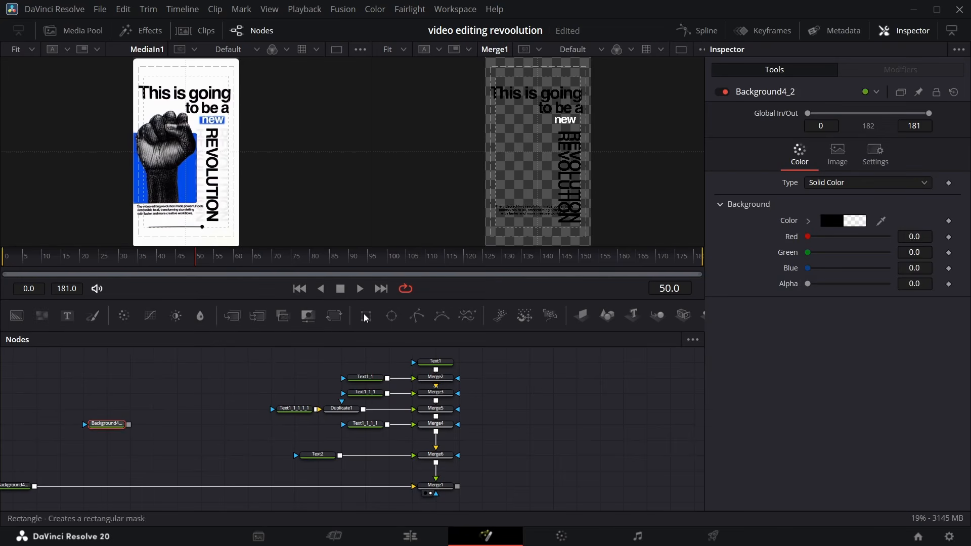
pyautogui.moveTo(366, 316); pyautogui.dragTo(123, 426)
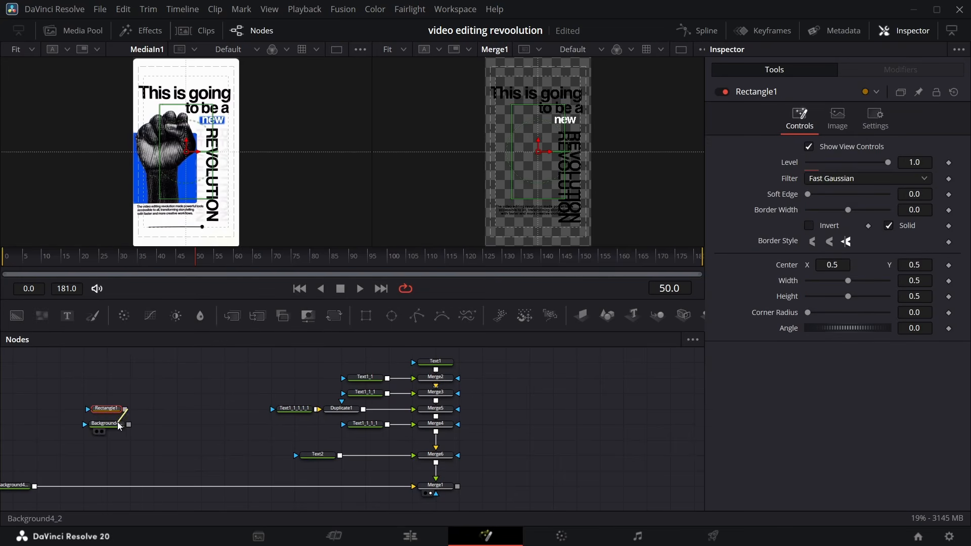
pyautogui.moveTo(187, 152); pyautogui.dragTo(165, 167)
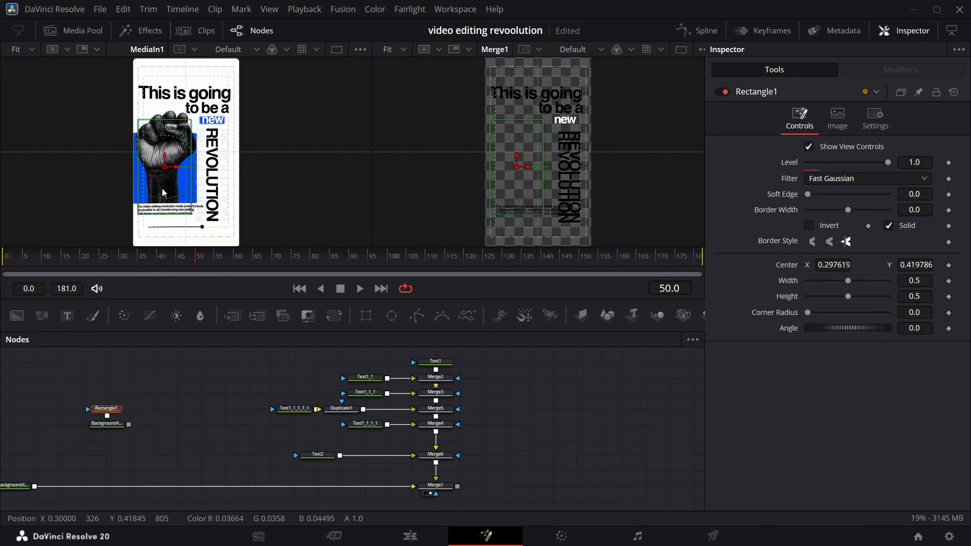
pyautogui.moveTo(165, 215); pyautogui.dragTo(197, 193)
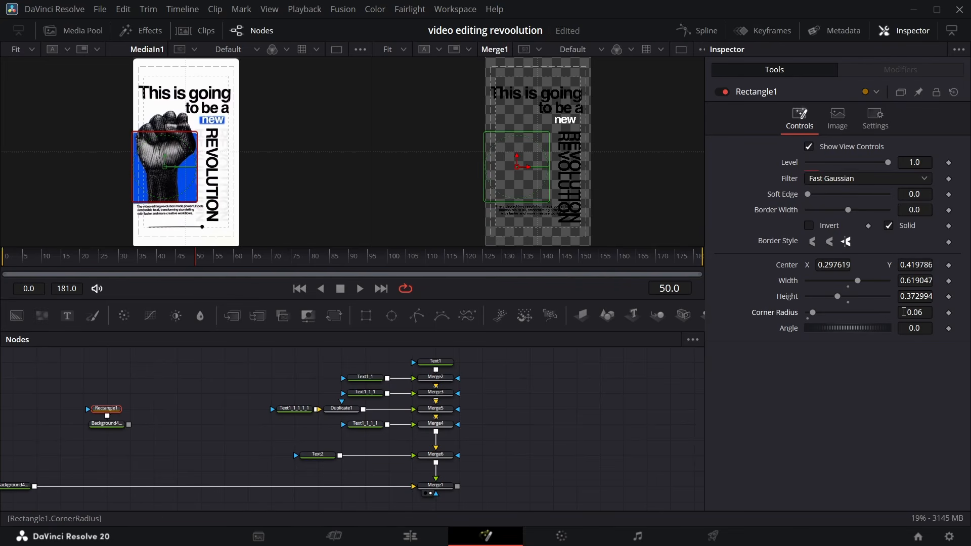
pyautogui.moveTo(899, 266); pyautogui.dragTo(722, 274)
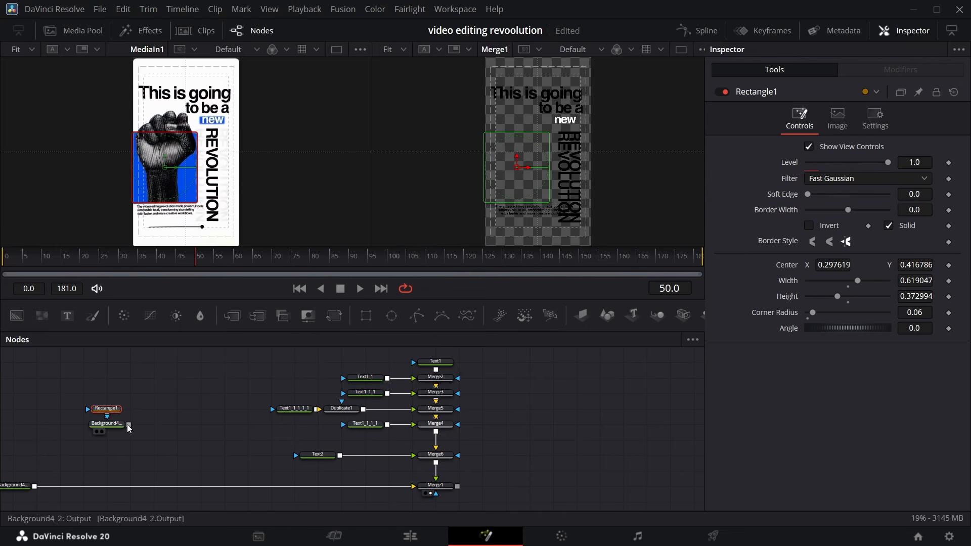
# Merge the masked Background into the line feeding Merge1 and set its Blue and Alpha to 1.0
pyautogui.moveTo(129, 424); pyautogui.dragTo(37, 489)
pyautogui.click(107, 421)
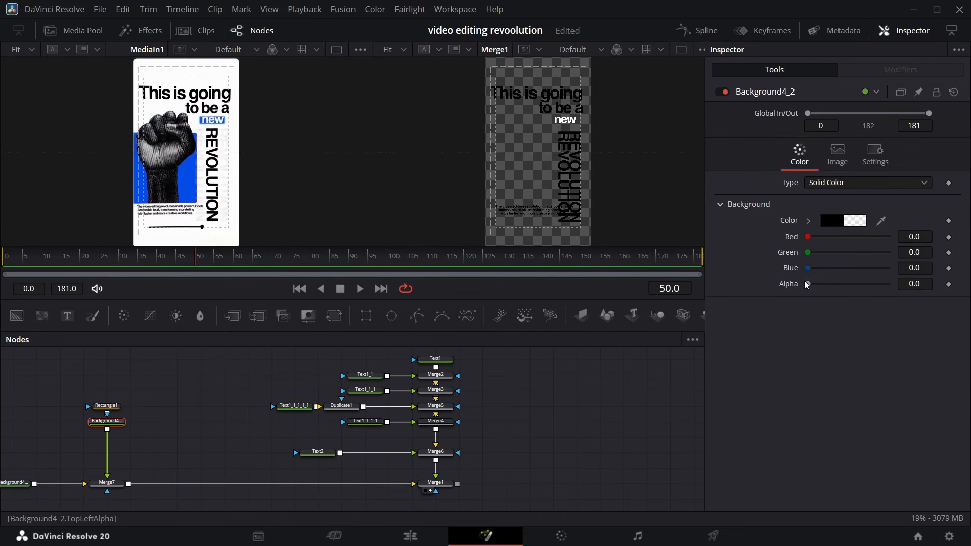
pyautogui.moveTo(807, 285); pyautogui.dragTo(888, 284)
pyautogui.moveTo(808, 268); pyautogui.dragTo(888, 268)
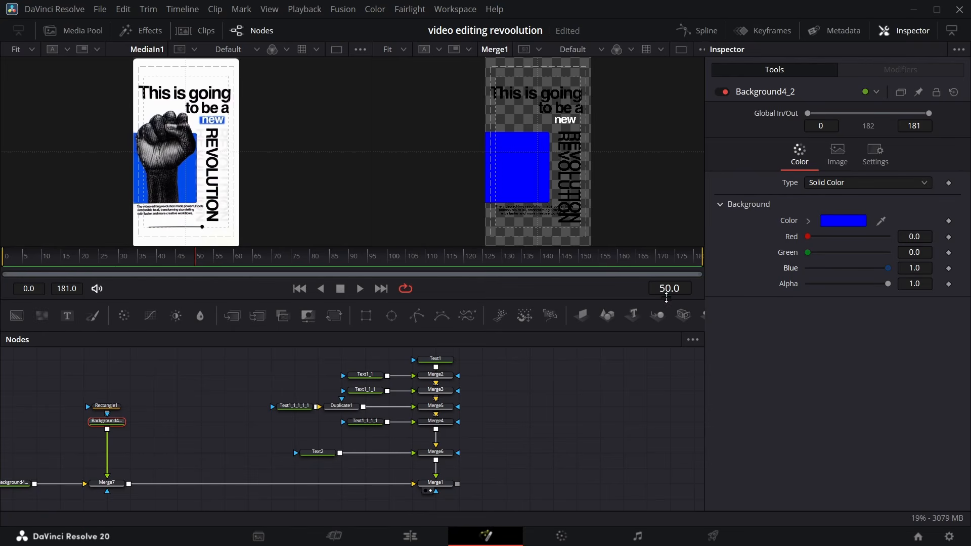
# Add hand.png from the REEL ASSESTS bin to the composition as a media node
pyautogui.click(86, 34)
pyautogui.scroll(-5, 173, 178)
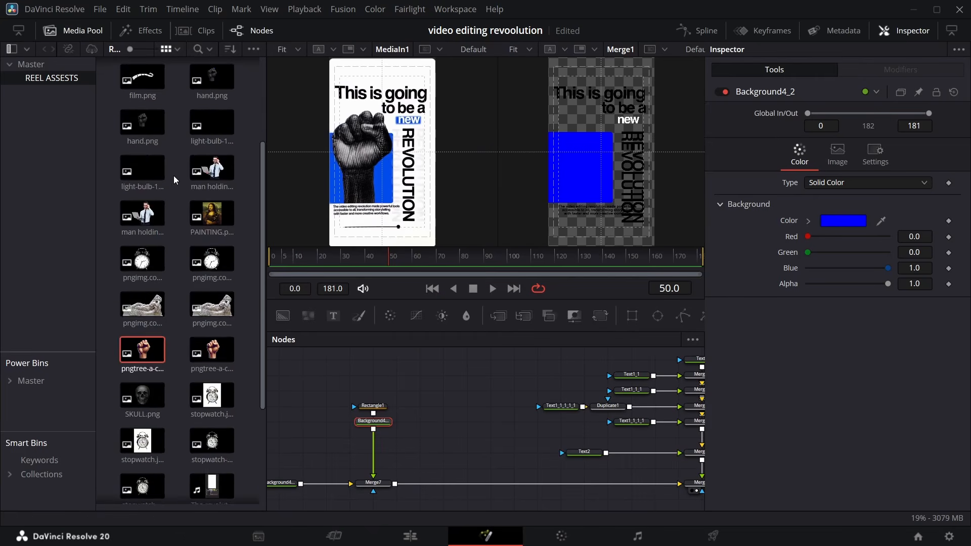
pyautogui.scroll(5, 177, 322)
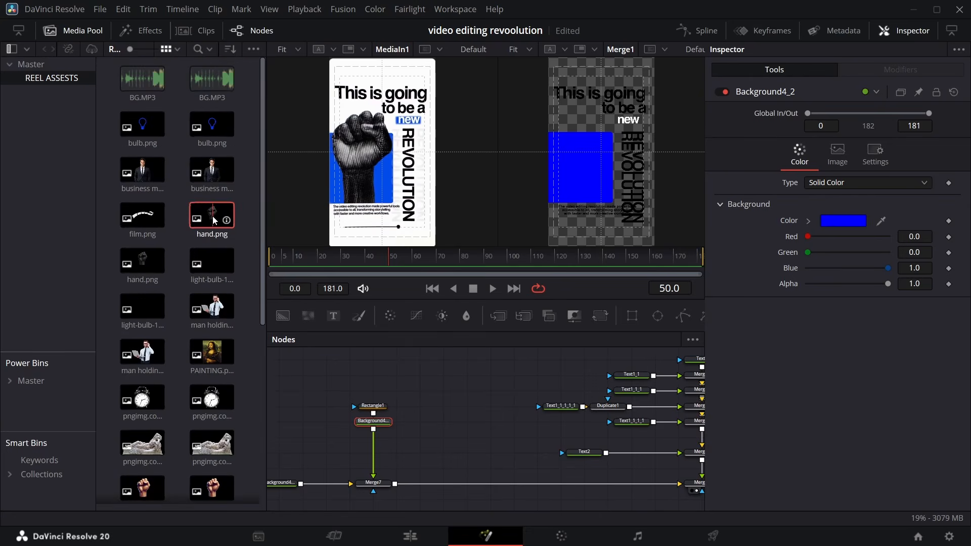
pyautogui.moveTo(212, 215); pyautogui.dragTo(444, 421)
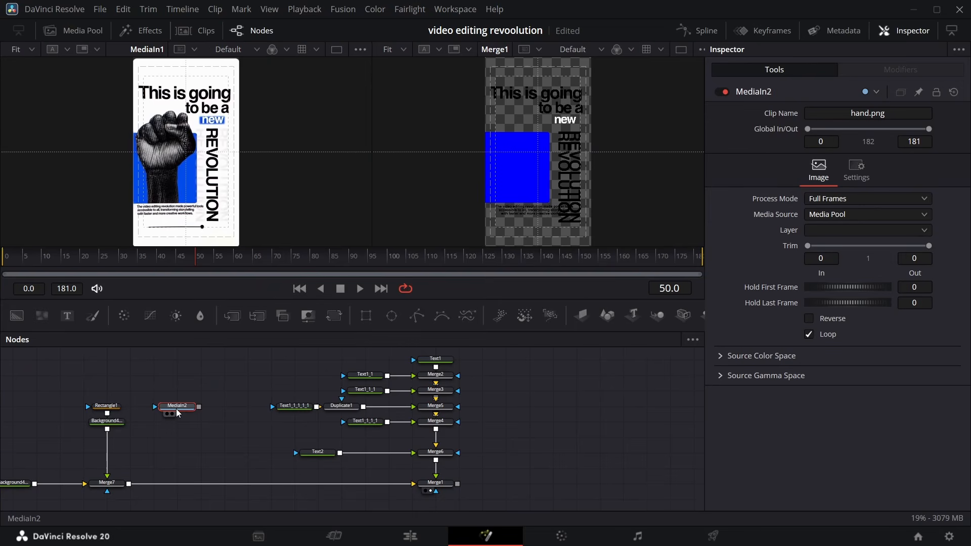
# Rename the hand.png node to "hand" and attach a Transform node to it
pyautogui.press('F2')
pyautogui.write('hand')
pyautogui.press('Return')
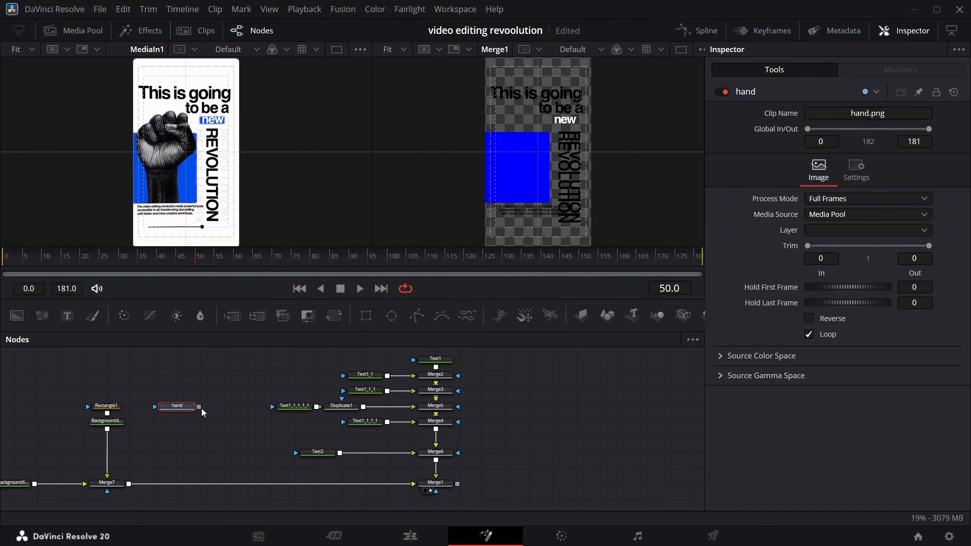
pyautogui.click(329, 318)
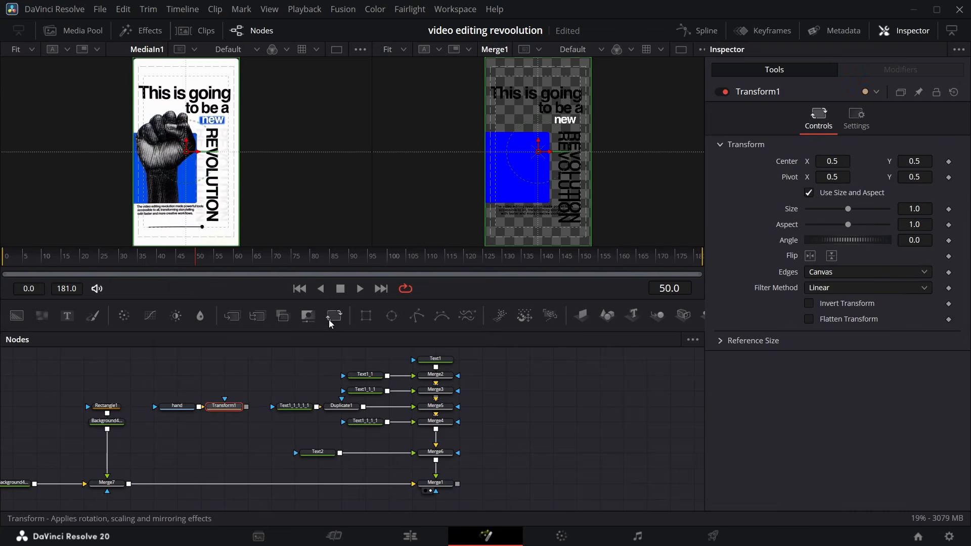
# Merge the transformed hand over the blue box, center it at about 0.119, 0.275 and scale it to about 1.727
pyautogui.moveTo(243, 411); pyautogui.dragTo(129, 487)
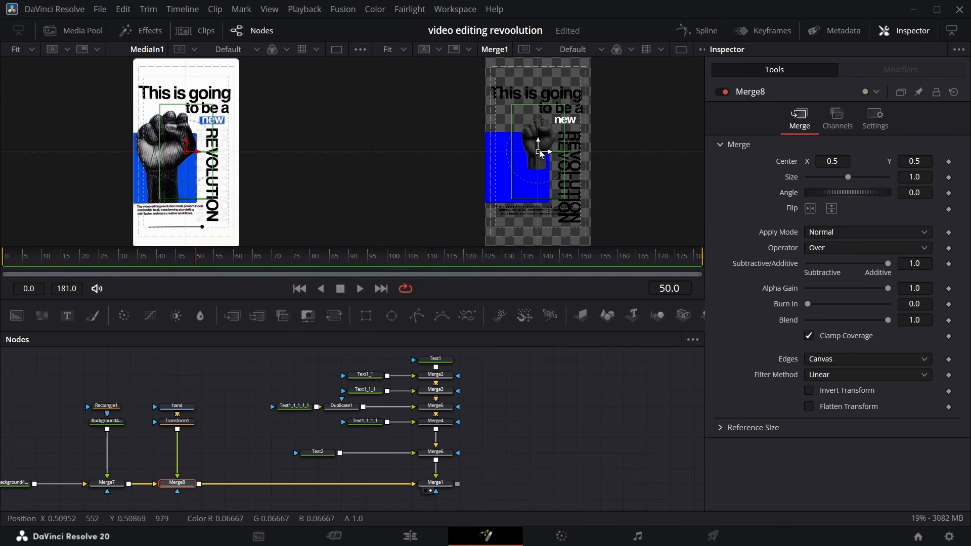
pyautogui.click(178, 424)
pyautogui.moveTo(539, 155); pyautogui.dragTo(520, 180)
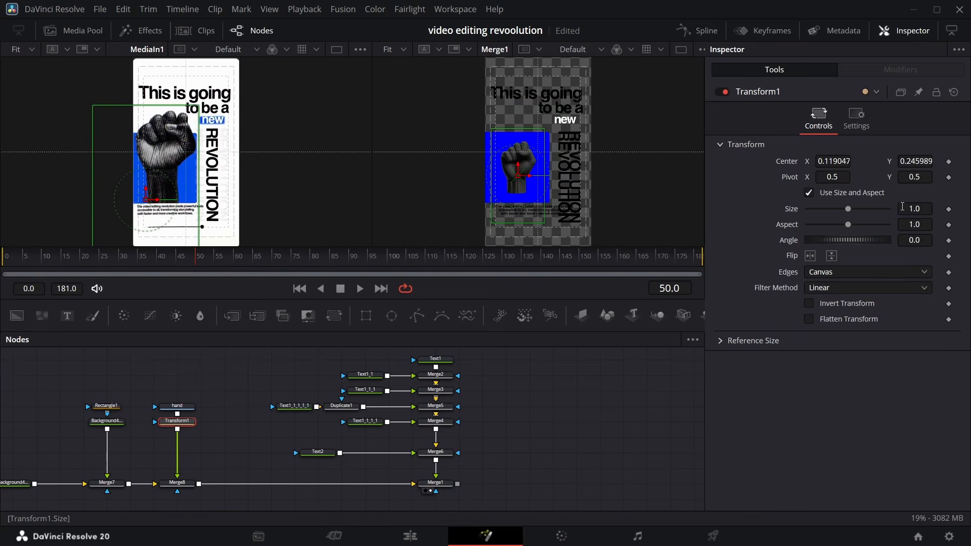
pyautogui.moveTo(902, 206); pyautogui.dragTo(948, 206)
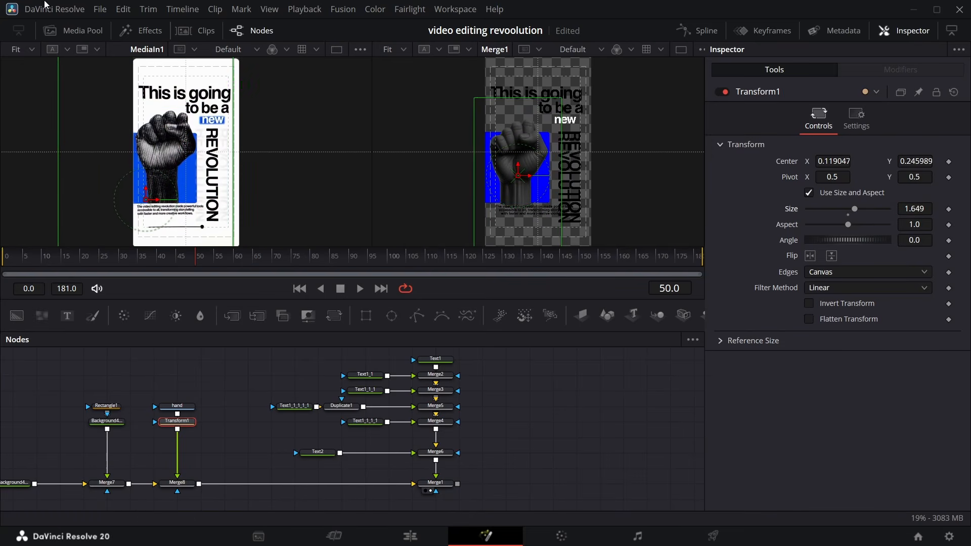
pyautogui.click(403, 50)
pyautogui.click(398, 83)
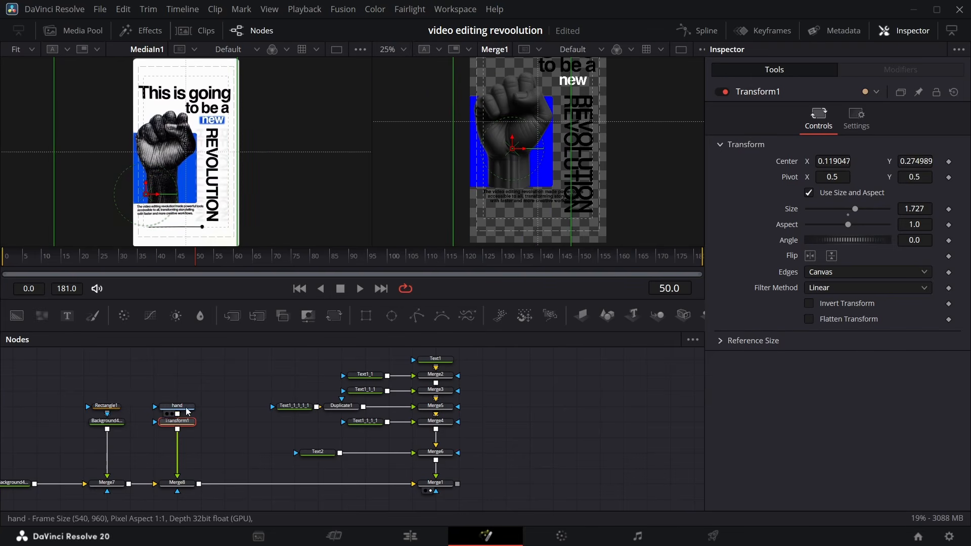
# Attach a Rectangle mask to the hand's merge and fit it so the hand is cut off at the blue box's lower edge
pyautogui.scroll(-2, 188, 409)
pyautogui.moveTo(369, 315); pyautogui.dragTo(178, 436)
pyautogui.click(392, 49)
pyautogui.click(398, 106)
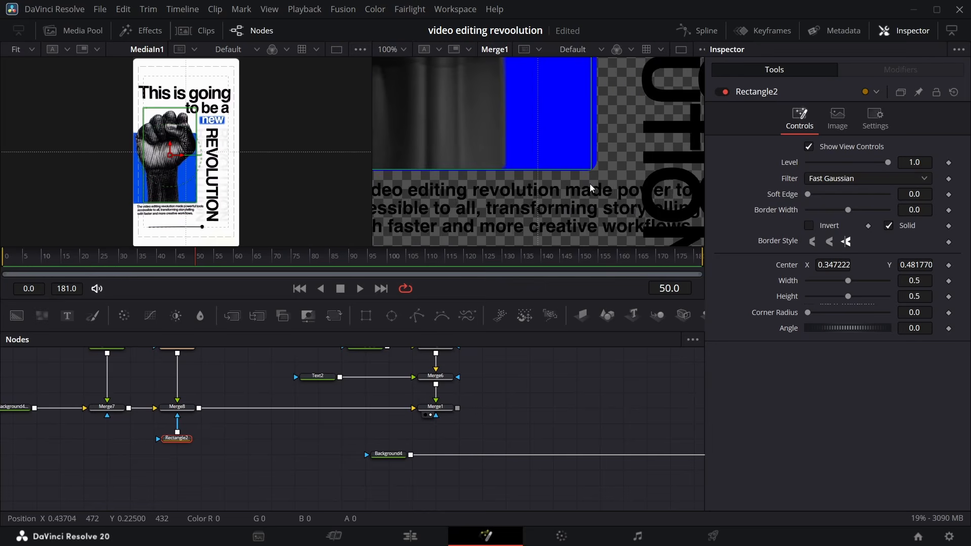
pyautogui.moveTo(911, 263); pyautogui.dragTo(911, 265)
pyautogui.scroll(2, 198, 398)
pyautogui.click(177, 420)
pyautogui.scroll(-3, 268, 438)
pyautogui.click(177, 438)
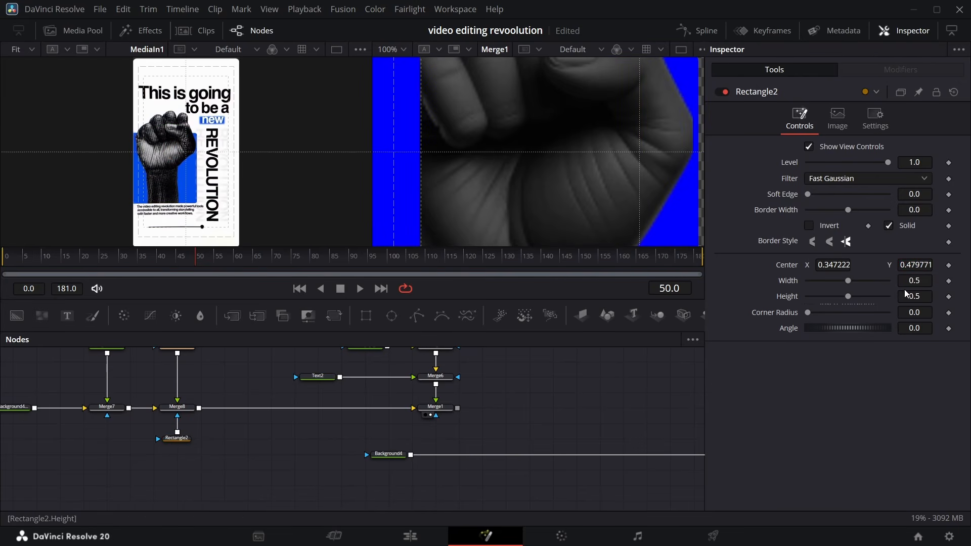
pyautogui.moveTo(421, 152); pyautogui.dragTo(382, 151)
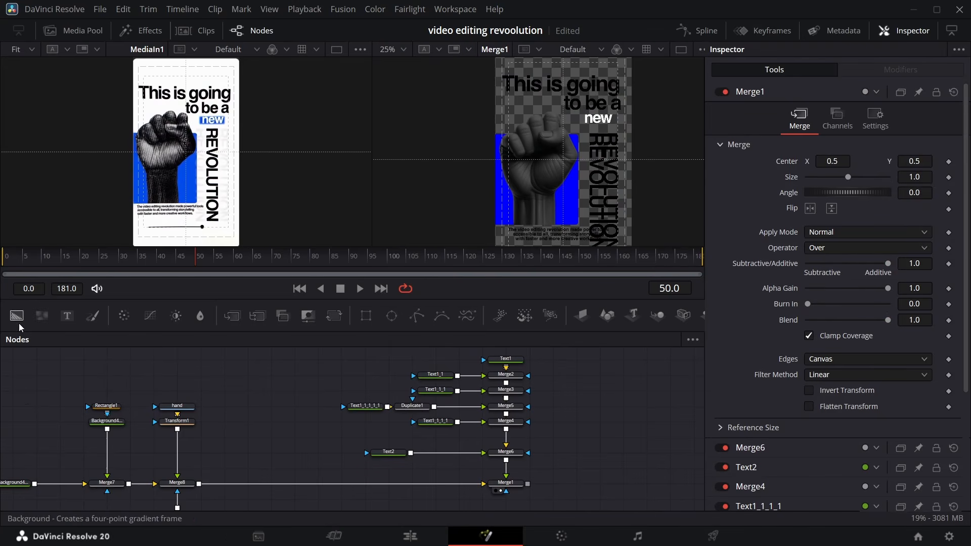
# Merge a new Background with Alpha 1.0 over another new transparent Background, and attach a Polygon mask to the opaque one
pyautogui.moveTo(19, 325); pyautogui.dragTo(235, 435)
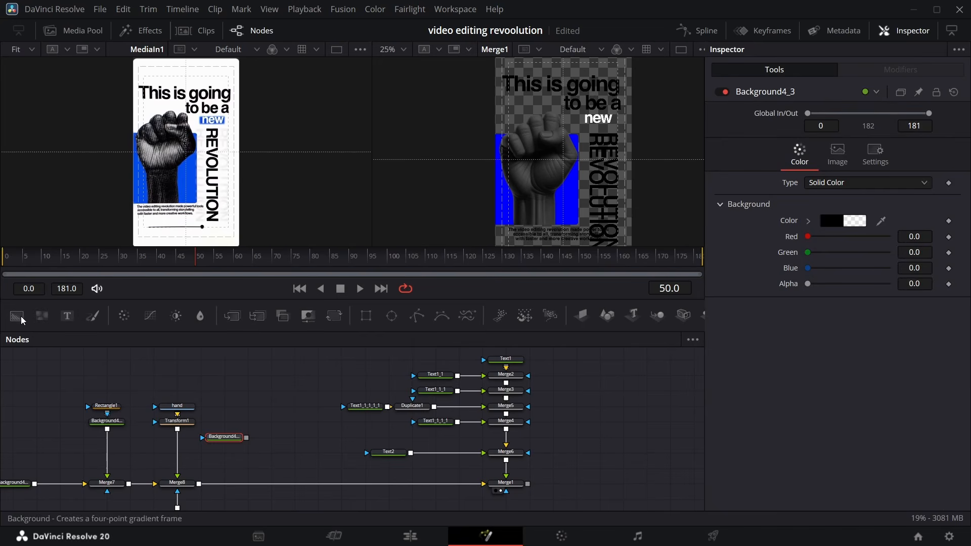
pyautogui.moveTo(13, 316); pyautogui.dragTo(314, 426)
pyautogui.moveTo(269, 403); pyautogui.dragTo(270, 404)
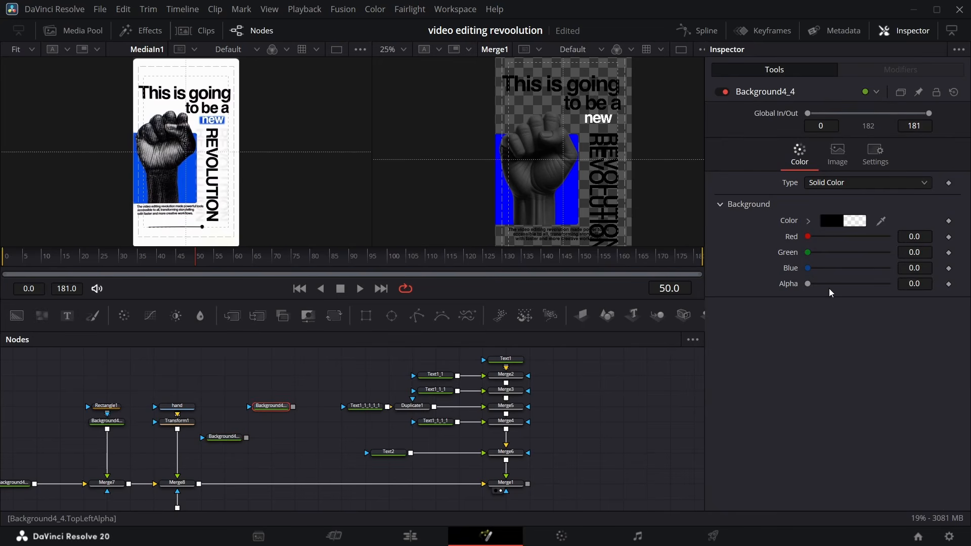
pyautogui.moveTo(808, 284); pyautogui.dragTo(888, 284)
pyautogui.moveTo(418, 316); pyautogui.dragTo(247, 435)
pyautogui.click(279, 393)
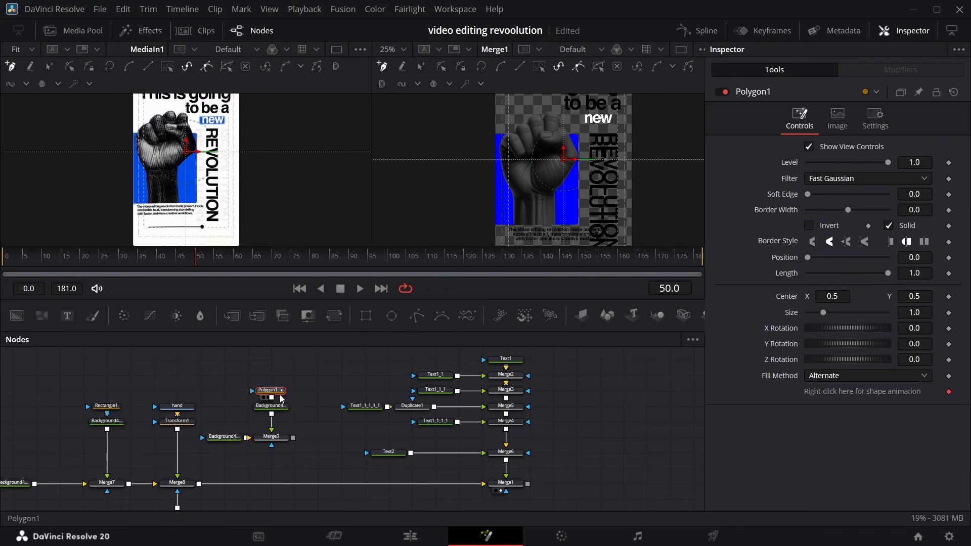
# Draw a horizontal polygon line below the small paragraph, ending at about 0.600, 0.098
pyautogui.scroll(-2, 513, 202)
pyautogui.click(513, 194)
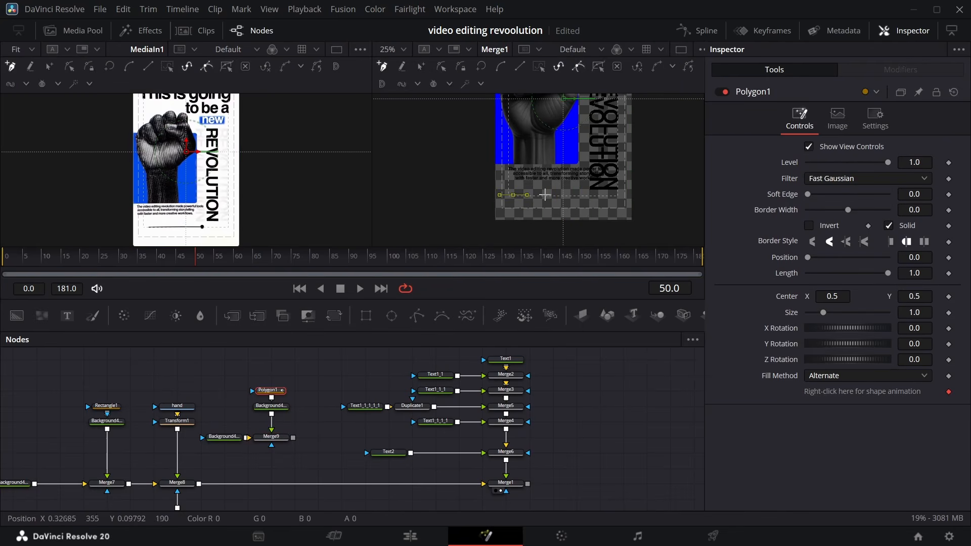
pyautogui.click(580, 196)
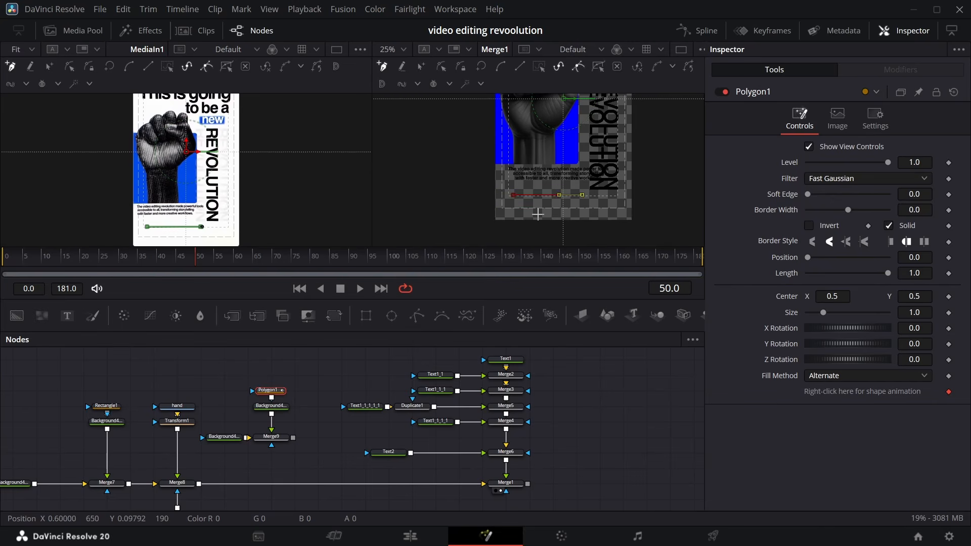
# Remove the polygon's shape animation, make it non-solid with Border Width 0.007, and merge its branch into the line feeding Merge1
pyautogui.click(948, 392)
pyautogui.click(888, 226)
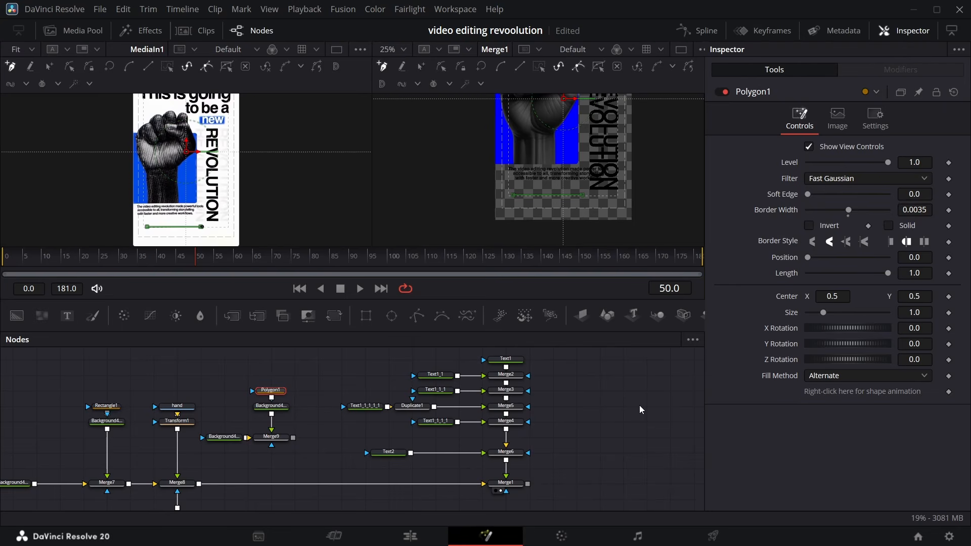
pyautogui.click(301, 437)
pyautogui.moveTo(289, 444); pyautogui.dragTo(272, 484)
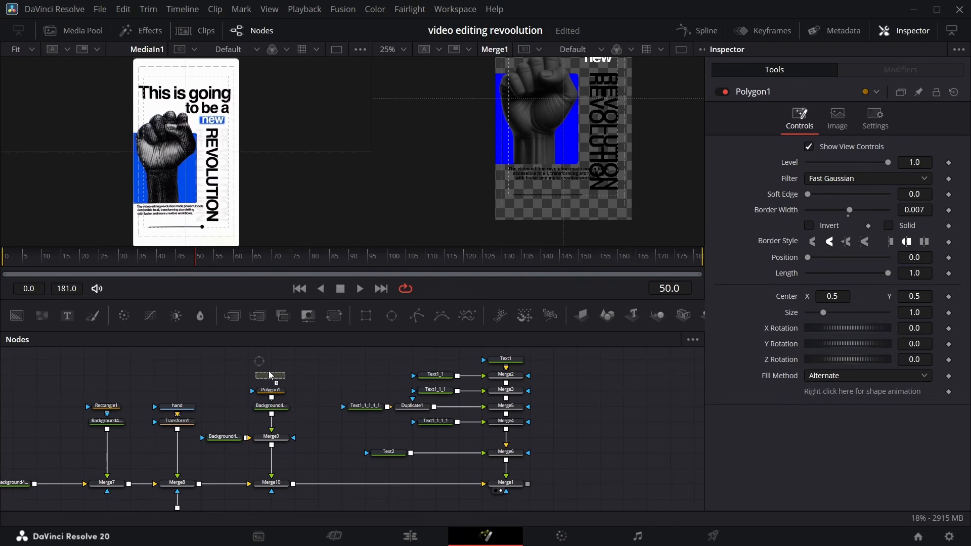
# Add an Ellipse mask at the line's end, link its Width to Height with an expression, and set Height to 0.048
pyautogui.moveTo(269, 372); pyautogui.dragTo(270, 373)
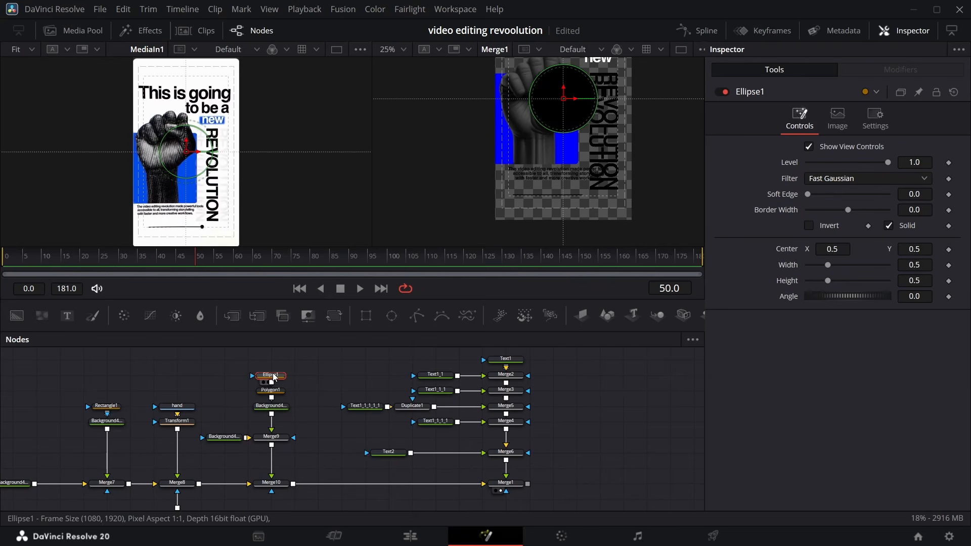
pyautogui.moveTo(563, 98); pyautogui.dragTo(585, 192)
pyautogui.rightClick(791, 266)
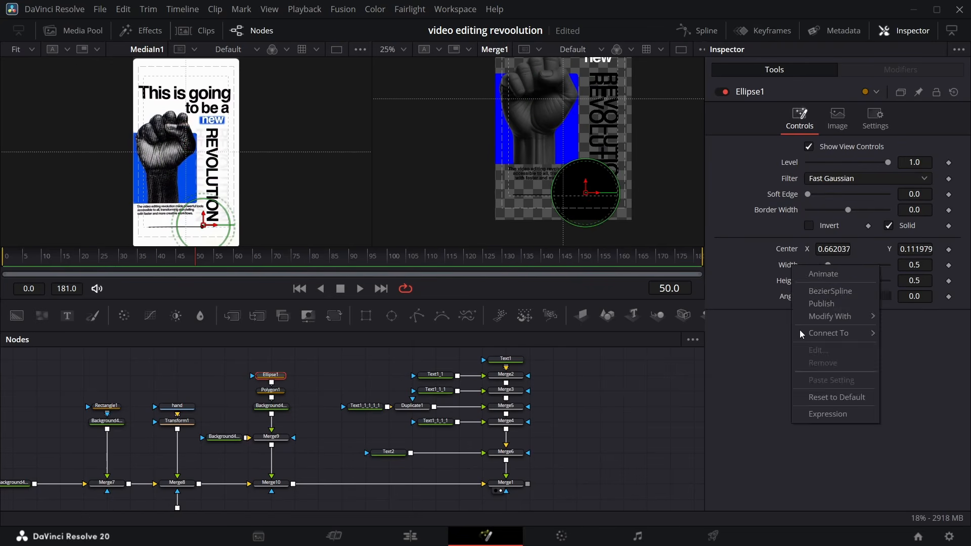
pyautogui.click(827, 414)
pyautogui.moveTo(810, 281); pyautogui.dragTo(785, 298)
pyautogui.moveTo(828, 296); pyautogui.dragTo(810, 296)
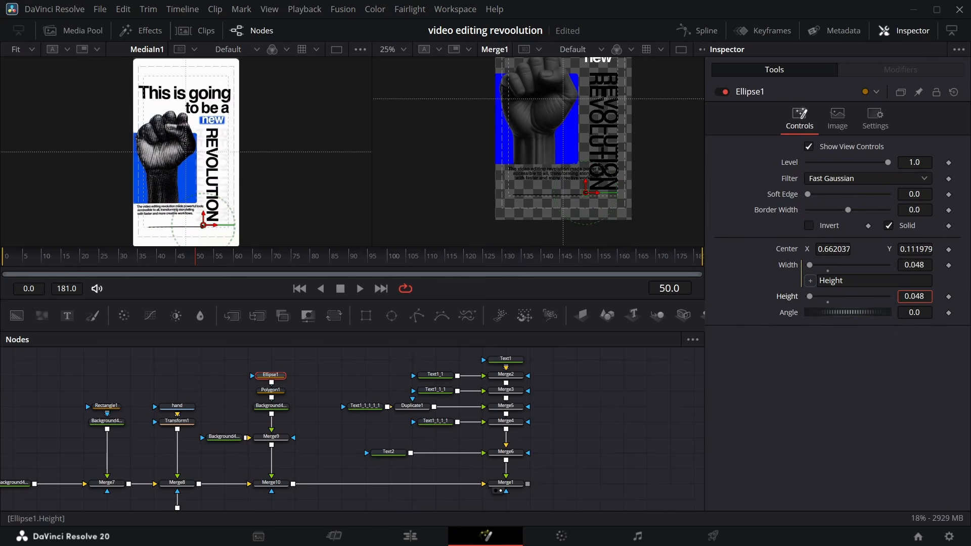
# Set the ellipse's Height to 0.04 and align its center with the line's end at about 0.644, 0.104
pyautogui.moveTo(914, 248); pyautogui.dragTo(907, 249)
pyautogui.click(701, 355)
pyautogui.moveTo(914, 297); pyautogui.dragTo(908, 296)
pyautogui.click(403, 50)
pyautogui.click(403, 83)
pyautogui.click(403, 50)
pyautogui.click(397, 107)
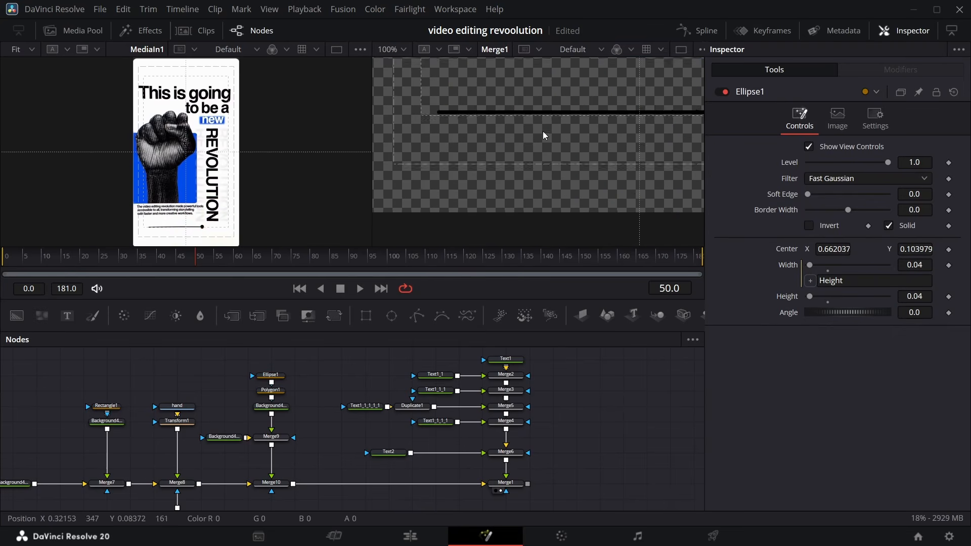
pyautogui.scroll(3, 542, 135)
pyautogui.hscroll(4, 543, 136)
pyautogui.moveTo(833, 248); pyautogui.dragTo(825, 249)
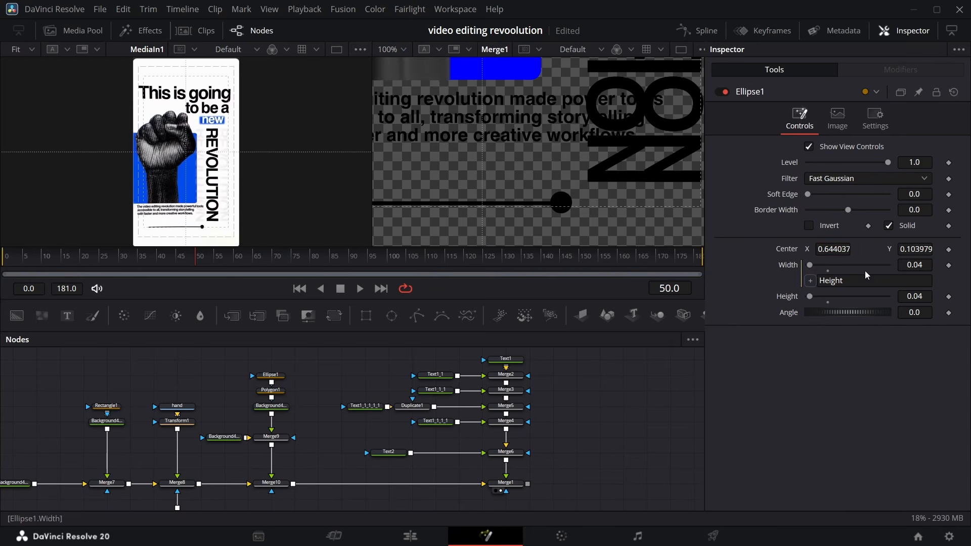
# Go to frame 37 and paste an instance of the "to be a" text node Text1_1 above the original
pyautogui.moveTo(195, 259); pyautogui.dragTo(146, 268)
pyautogui.scroll(3, 526, 172)
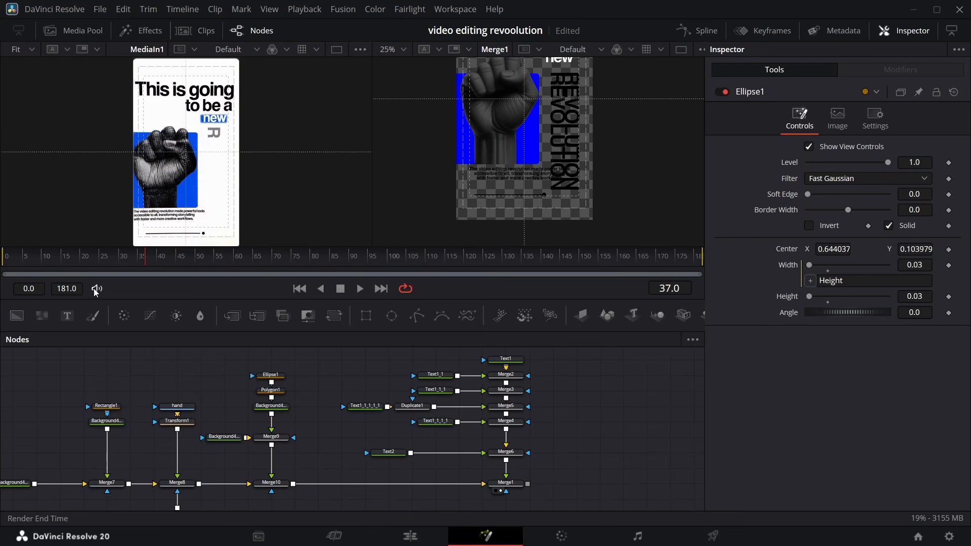
pyautogui.moveTo(145, 264)
pyautogui.mouseDown()
pyautogui.moveTo(197, 274)
pyautogui.moveTo(61, 249)
pyautogui.moveTo(136, 256)
pyautogui.mouseUp()
pyautogui.scroll(1, 193, 109)
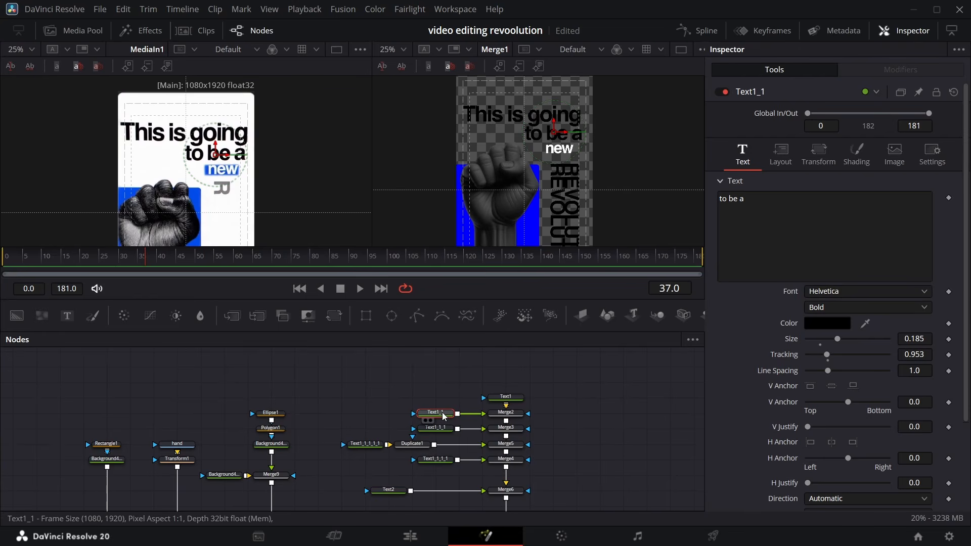
pyautogui.click(437, 395)
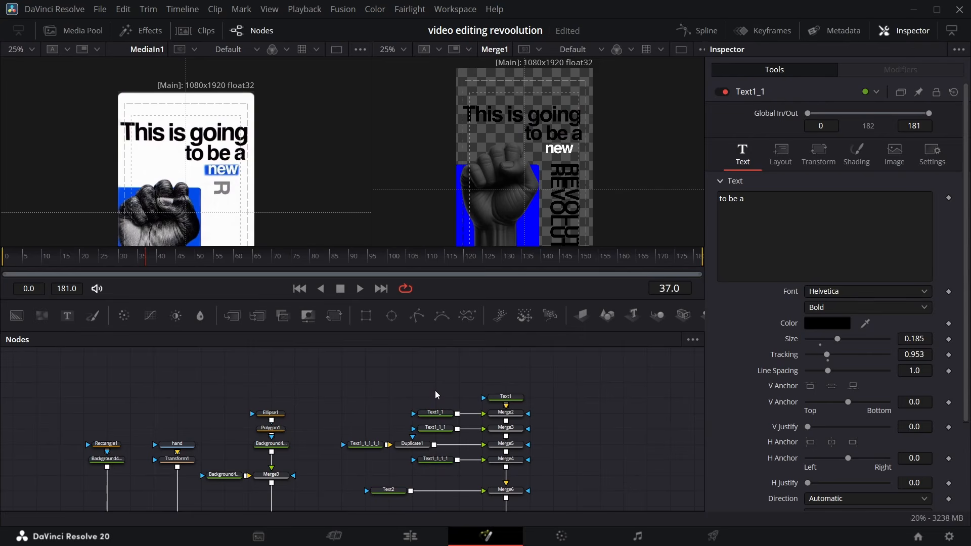
pyautogui.hotkey('ctrl', 'shift', 'v')
pyautogui.moveTo(439, 396)
pyautogui.mouseDown()
pyautogui.moveTo(445, 373)
pyautogui.moveTo(453, 387)
pyautogui.mouseUp()
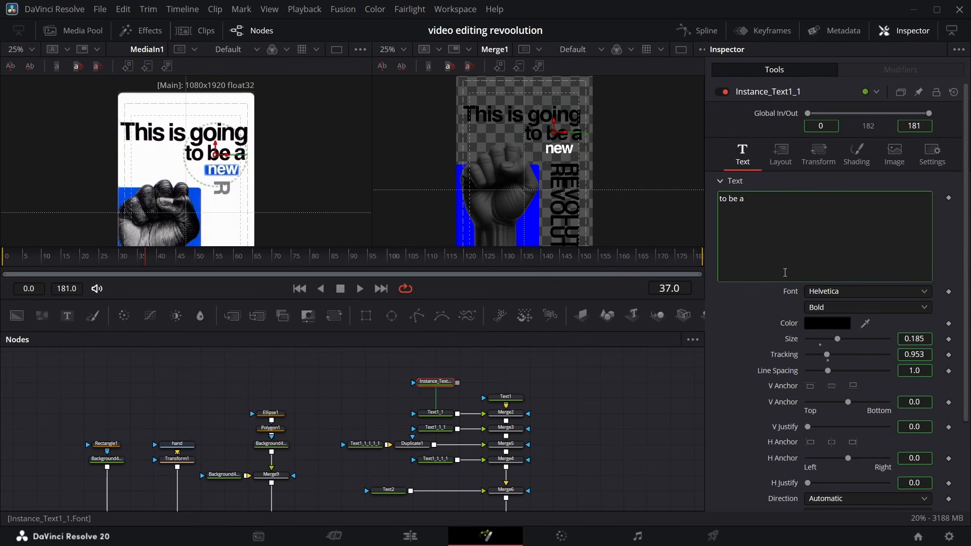
# Deinstance the Enabled setting of shading element 1 on the text instance, turn it off, and view the instance alone
pyautogui.click(856, 154)
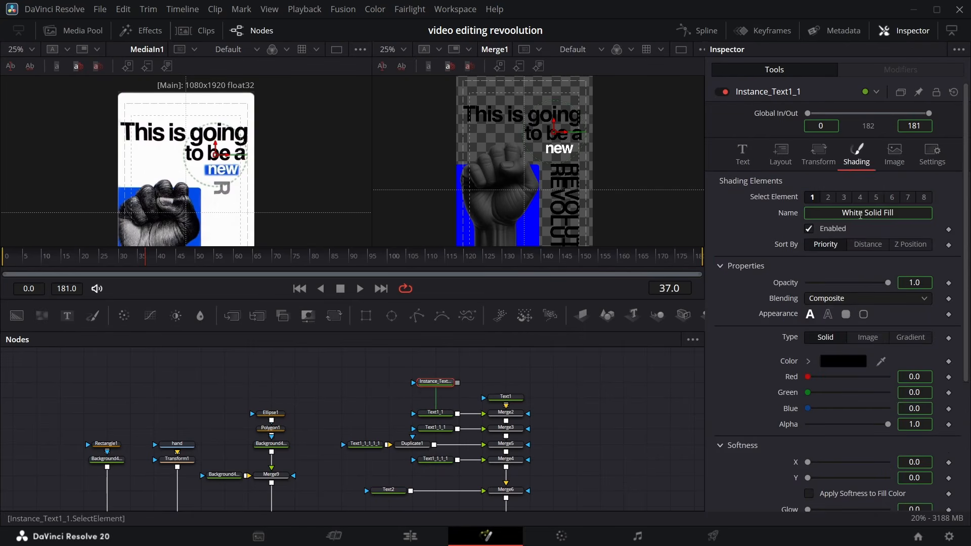
pyautogui.rightClick(822, 231)
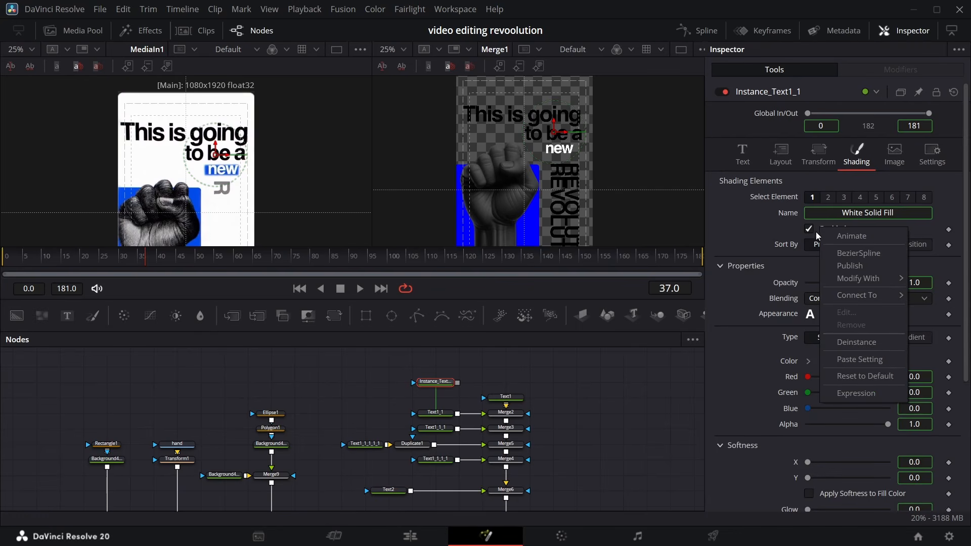
pyautogui.click(841, 349)
pyautogui.click(809, 229)
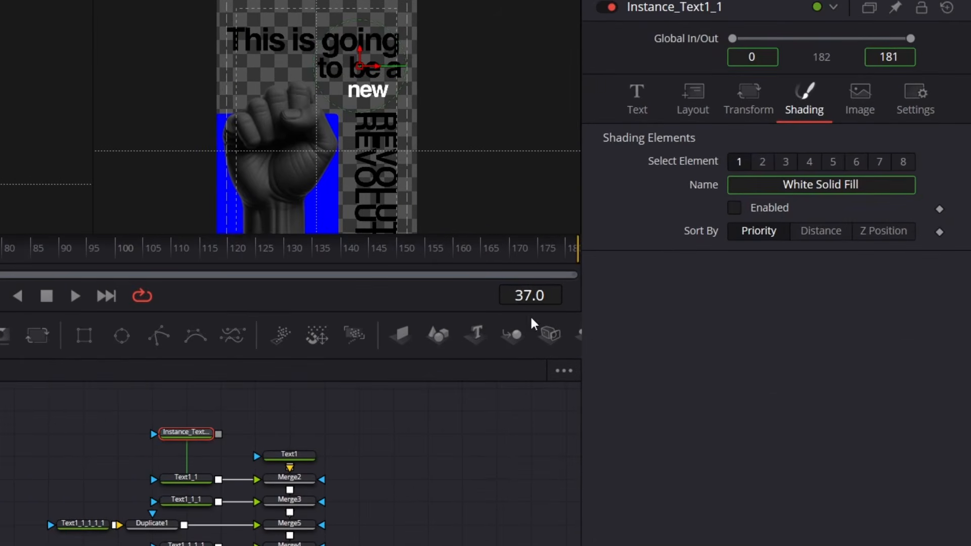
pyautogui.click(179, 443)
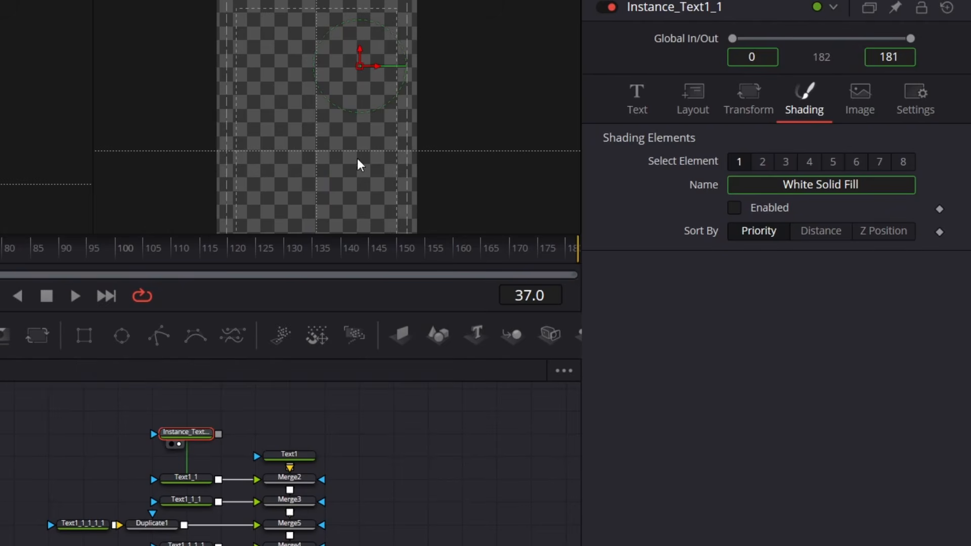
# Deinstance the Enabled setting of shading element 5 on the text instance and turn that element on
pyautogui.click(833, 162)
pyautogui.rightClick(753, 207)
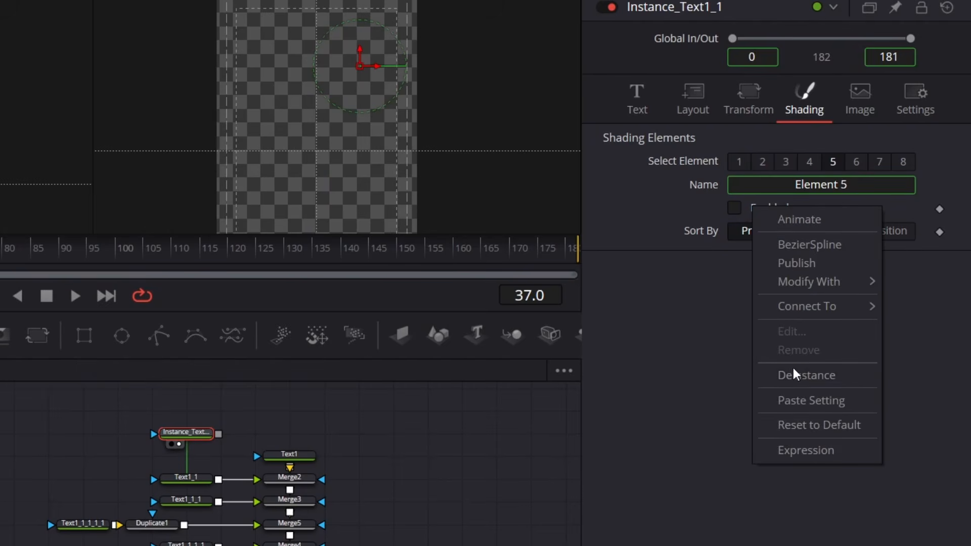
pyautogui.click(796, 377)
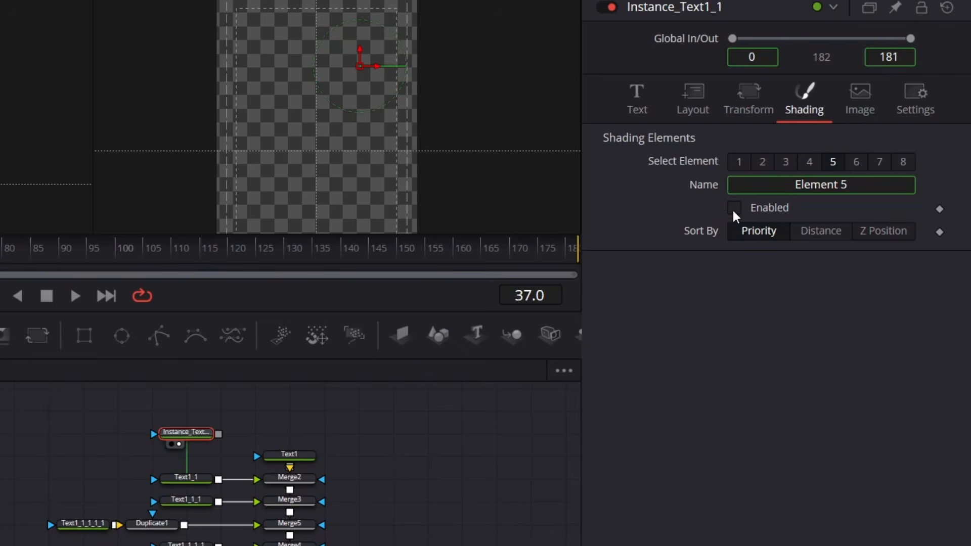
pyautogui.click(734, 208)
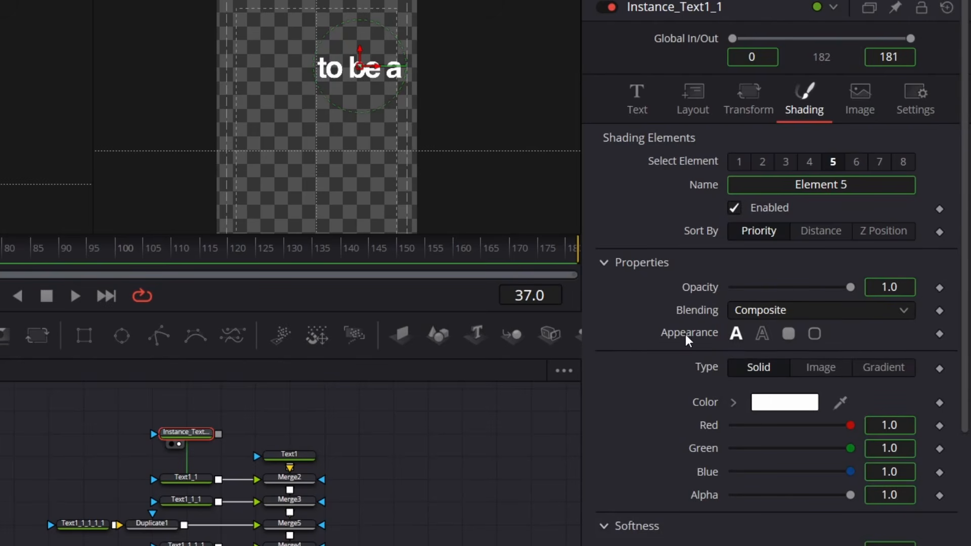
# Give element 5 a filled-box appearance at Word level with Extend Horizontal at -0.135
pyautogui.click(788, 334)
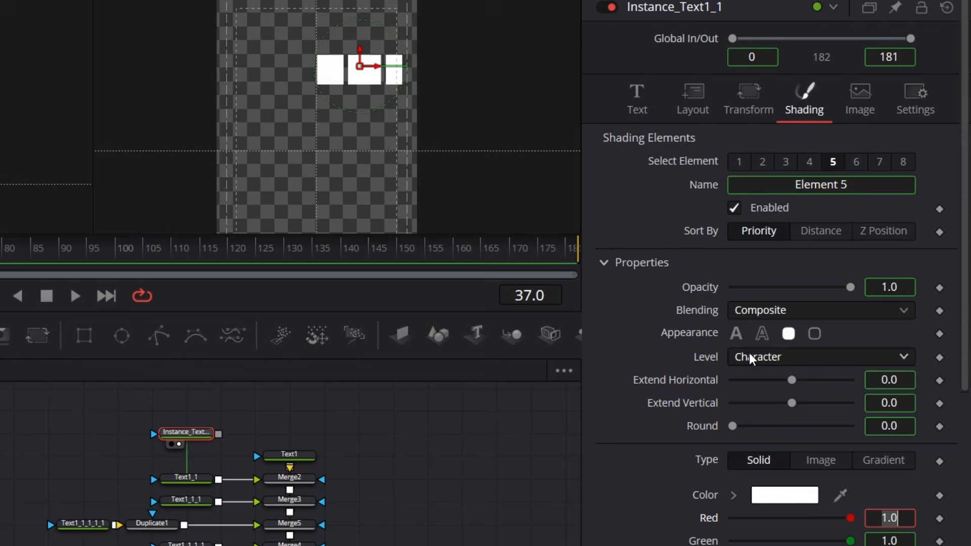
pyautogui.click(821, 356)
pyautogui.click(756, 422)
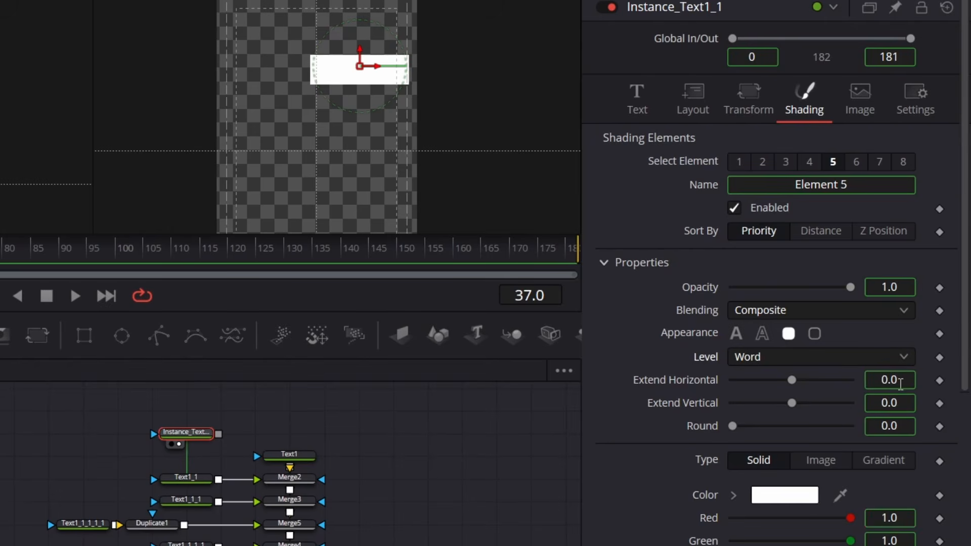
pyautogui.moveTo(900, 385); pyautogui.dragTo(831, 385)
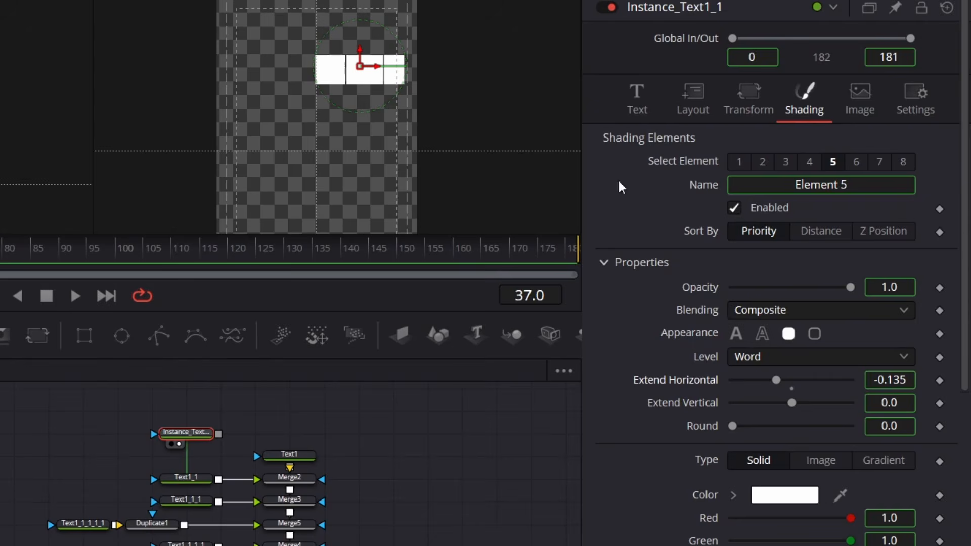
# Add a Follower modifier to the "to be a" text of the instance node
pyautogui.click(625, 93)
pyautogui.rightClick(718, 218)
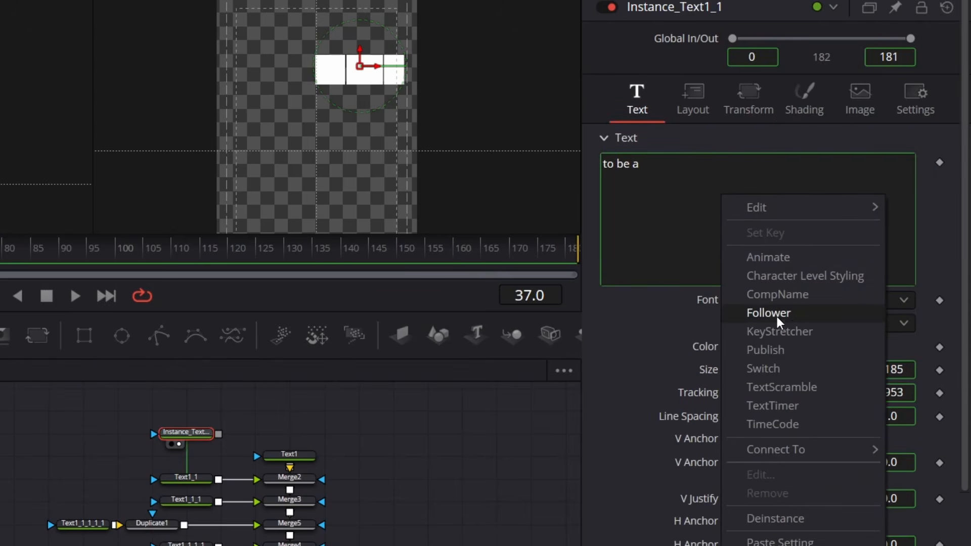
pyautogui.click(792, 314)
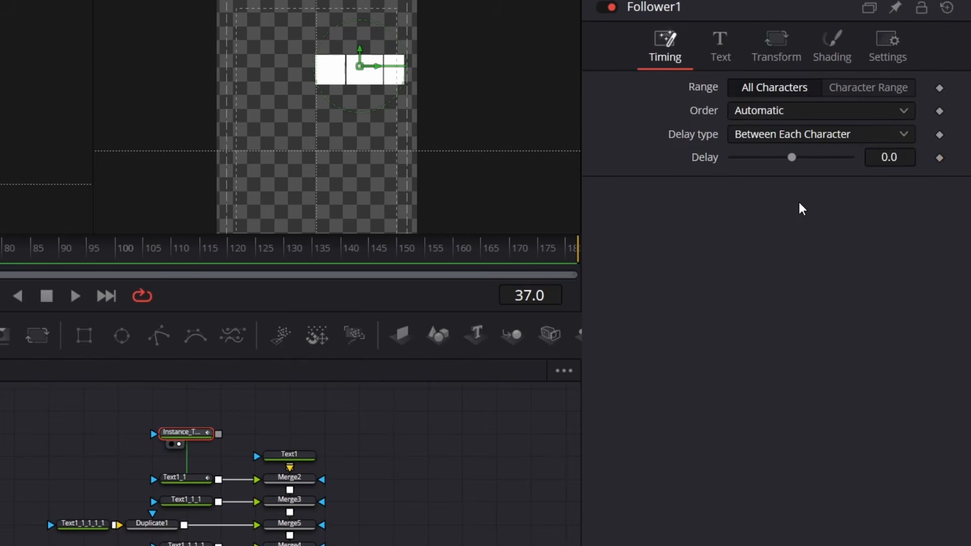
# Turn on shading element 5 in the Follower modifier
pyautogui.click(834, 43)
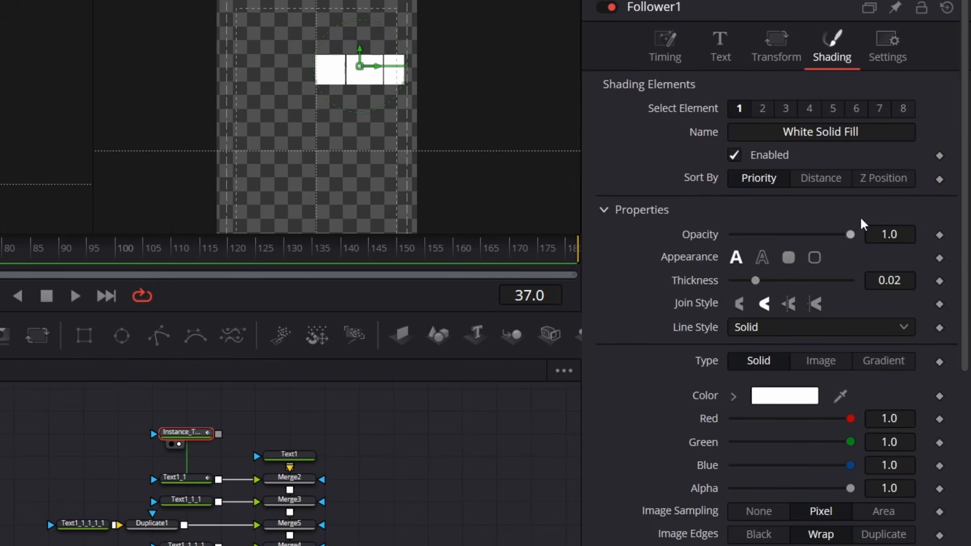
pyautogui.click(839, 107)
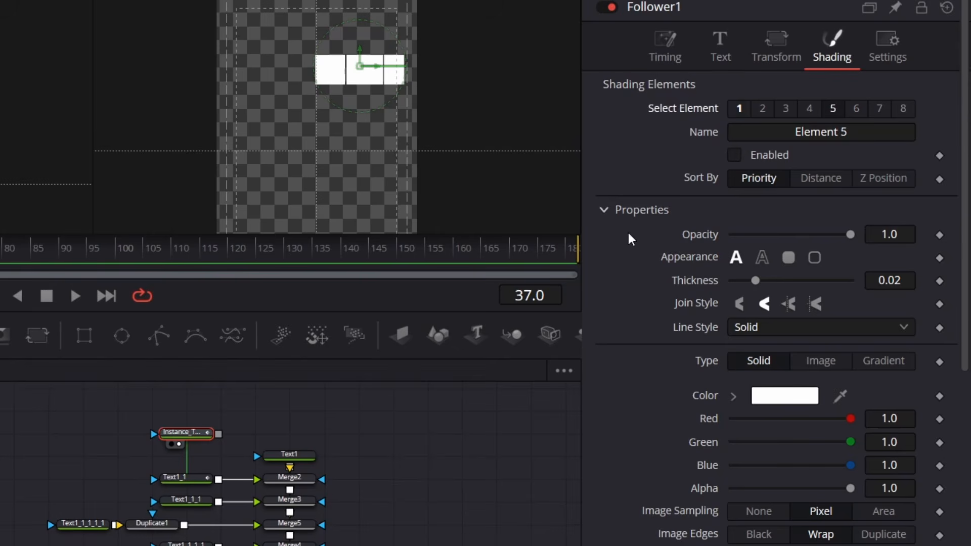
pyautogui.click(732, 155)
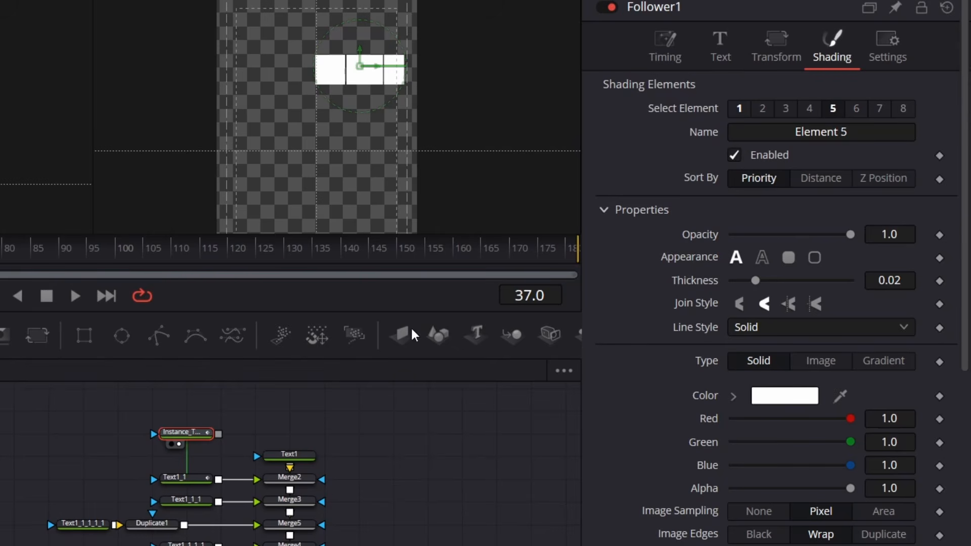
# Connect the text instance's output to Text1_1 as its effect mask and view the final Merge1 composite
pyautogui.moveTo(219, 433); pyautogui.dragTo(151, 478)
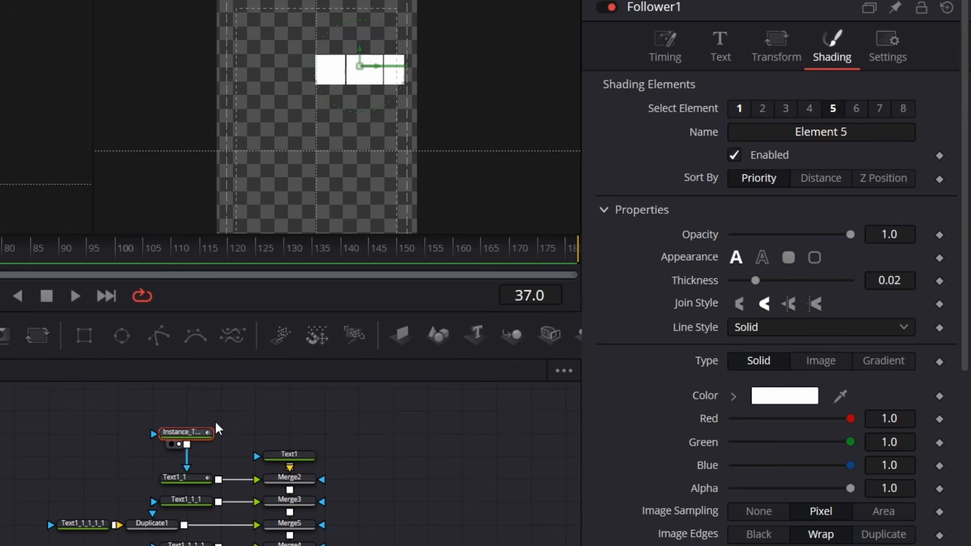
pyautogui.scroll(-4, 233, 465)
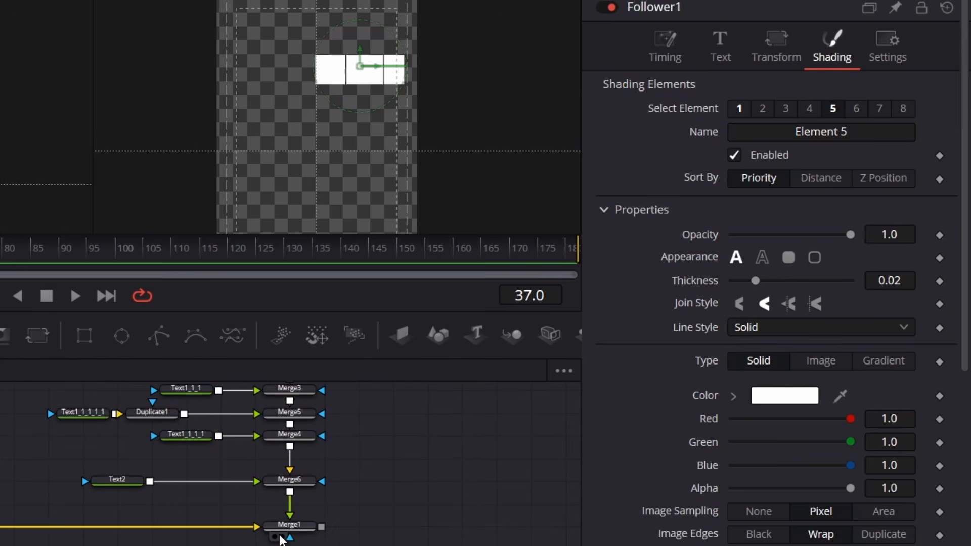
pyautogui.click(282, 537)
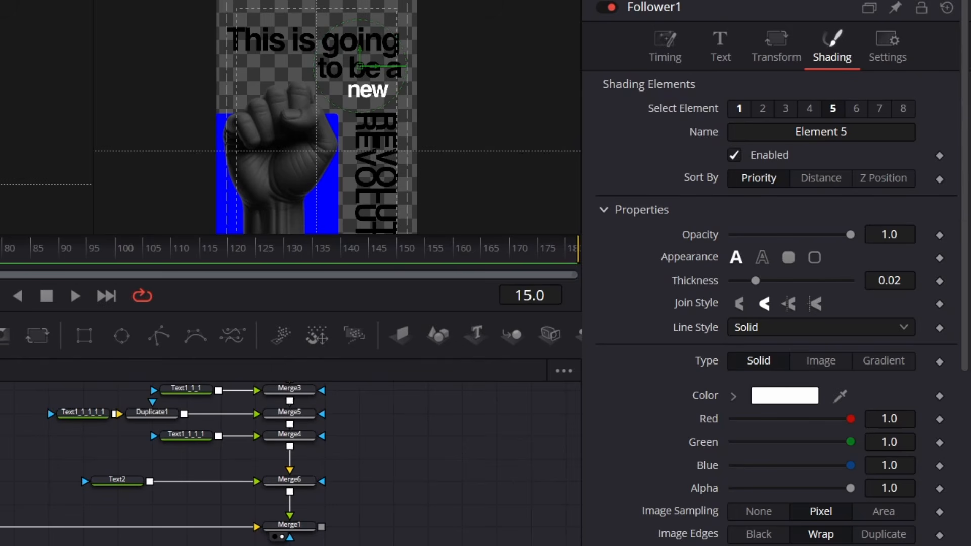
# Keyframe the Follower's element 5 opacity from 0 at frame 15 to 1.0 a few frames on, with a 1.78 delay between each character
pyautogui.click(938, 235)
pyautogui.press('Right')
pyautogui.press('Right')
pyautogui.press('Right')
pyautogui.click(939, 234)
pyautogui.click(929, 235)
pyautogui.moveTo(852, 240); pyautogui.dragTo(581, 243)
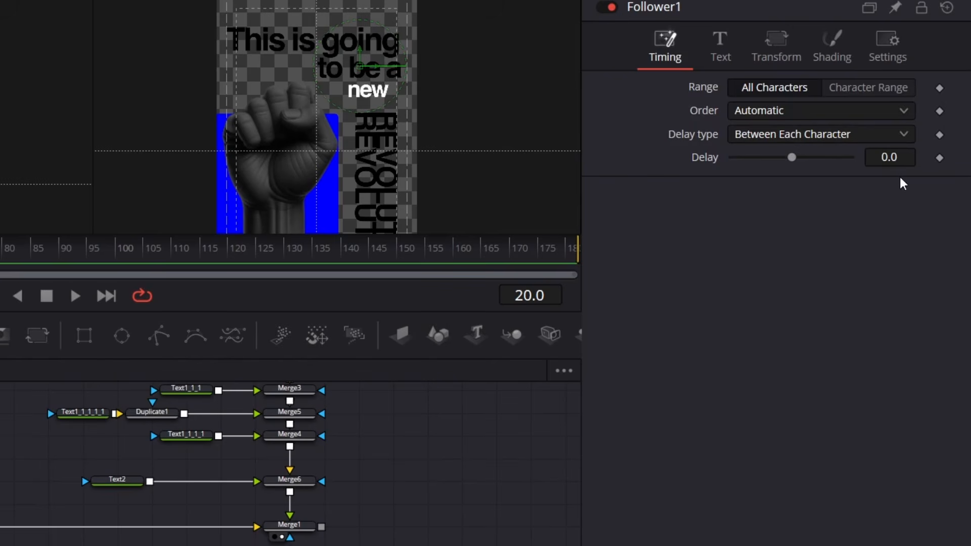
pyautogui.moveTo(883, 161); pyautogui.dragTo(944, 160)
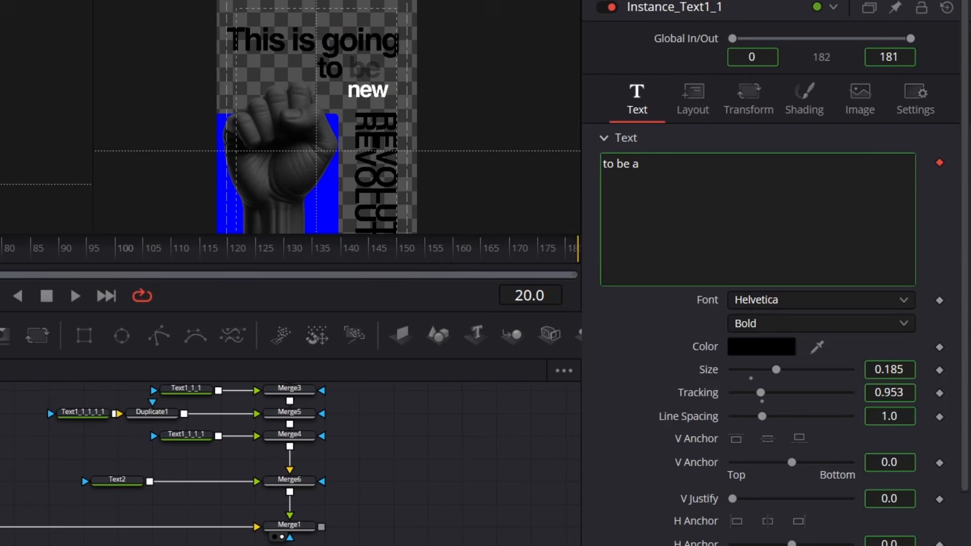
pyautogui.click(134, 30)
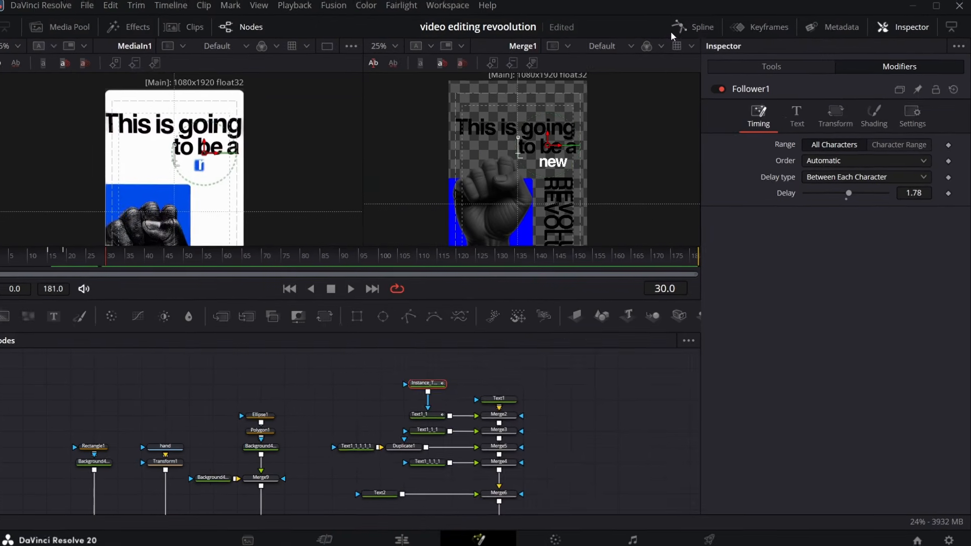
# Apply Out Cubic easing to all of the Follower's Opacity 5 keyframes in the Spline editor, then close the editor
pyautogui.click(688, 30)
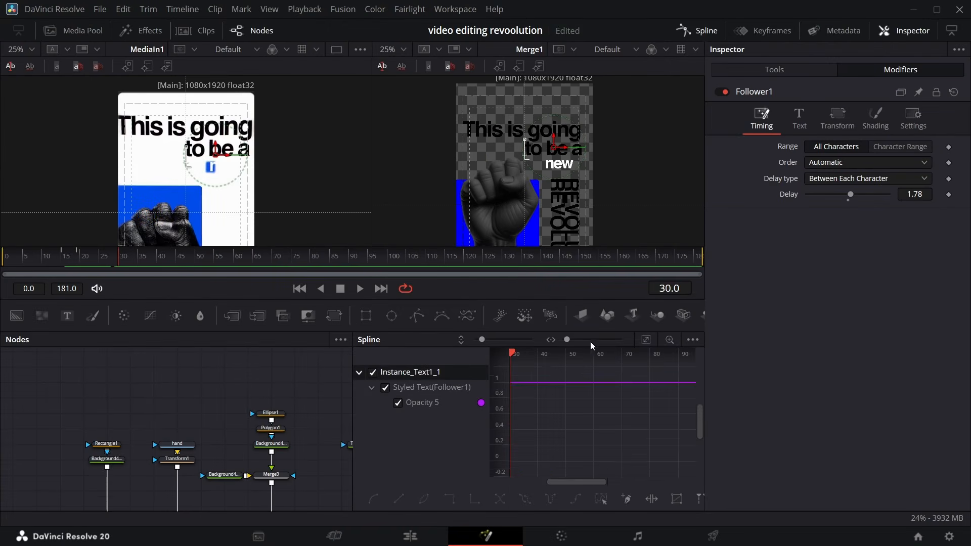
pyautogui.click(644, 338)
pyautogui.click(600, 498)
pyautogui.rightClick(600, 462)
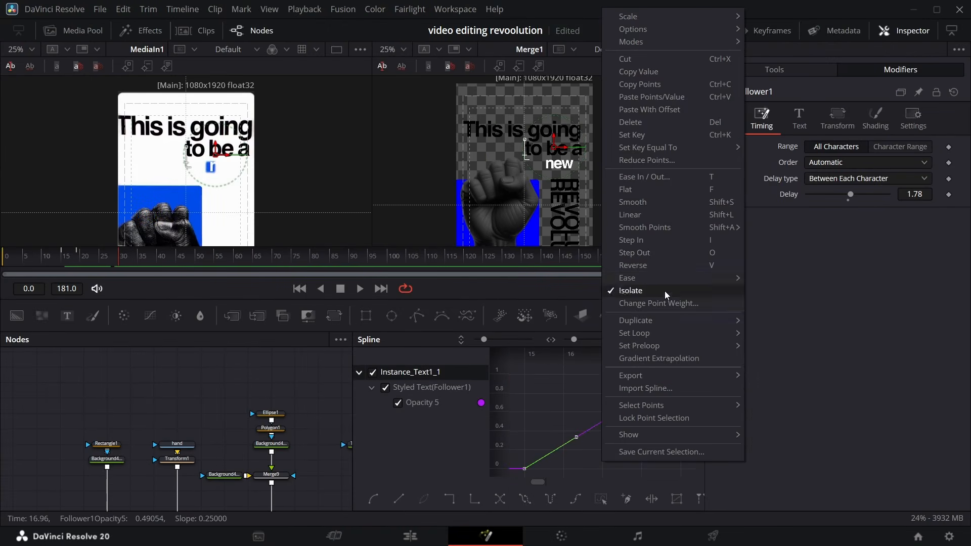
pyautogui.moveTo(673, 278)
pyautogui.click(776, 316)
pyautogui.click(698, 31)
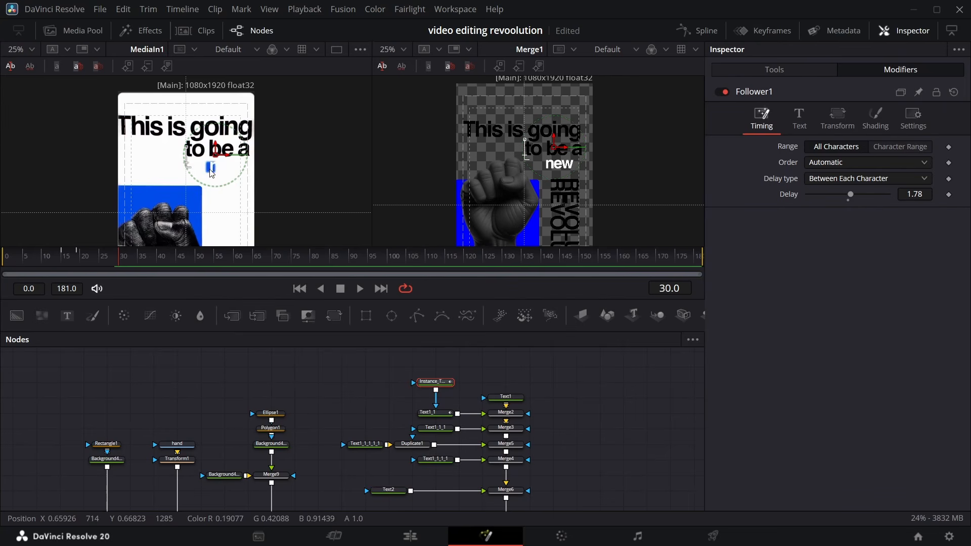
# Enable the Blue Border shading element 4 on the "new" text at Word level, with frame 34 as reference
pyautogui.moveTo(120, 260); pyautogui.dragTo(142, 265)
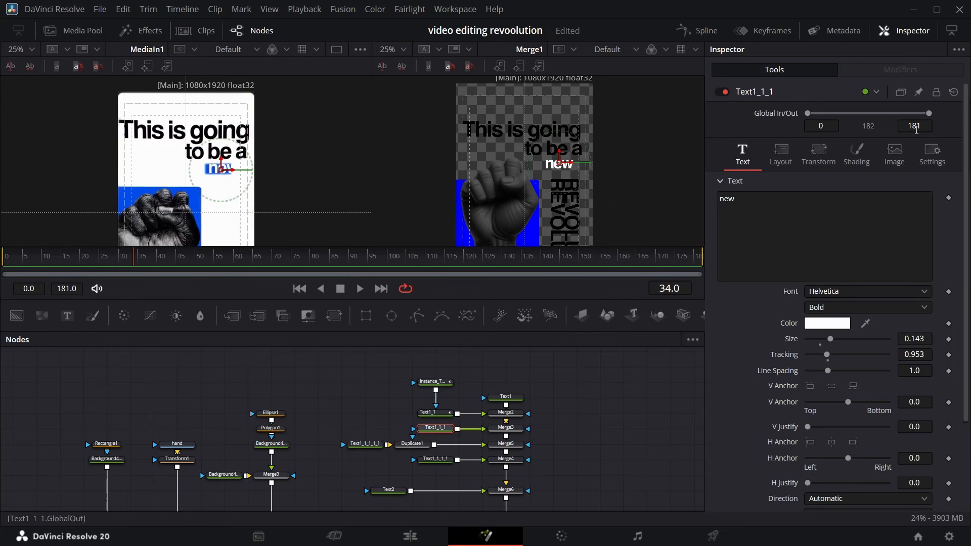
pyautogui.click(858, 157)
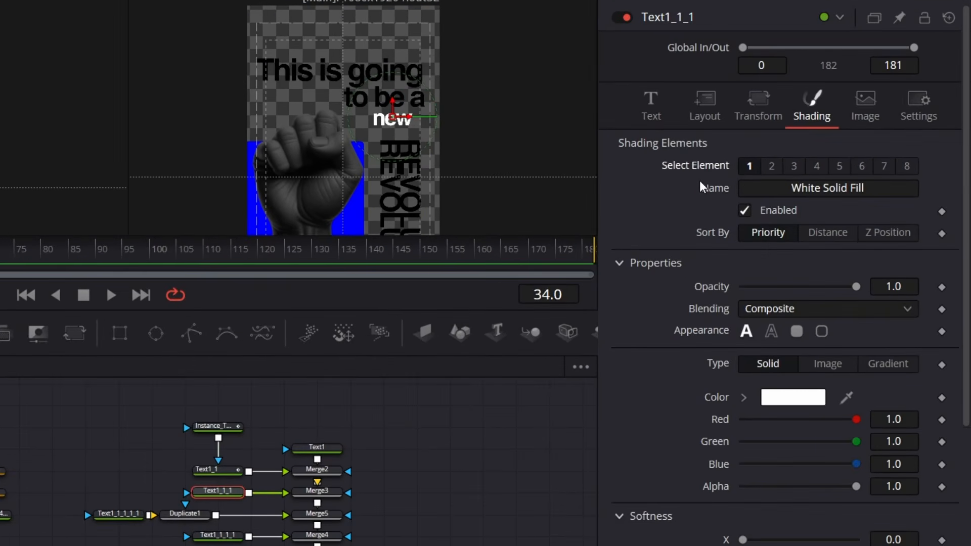
pyautogui.click(816, 165)
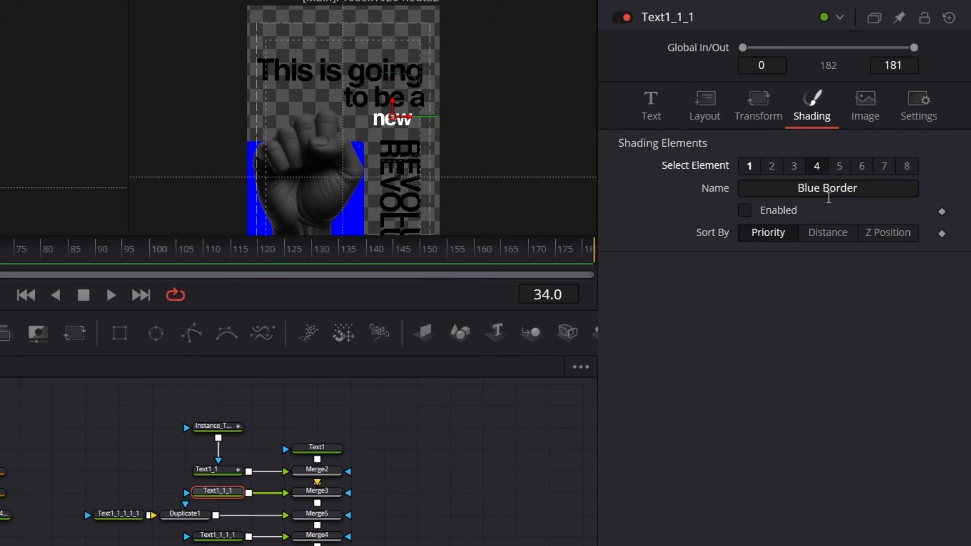
pyautogui.click(744, 211)
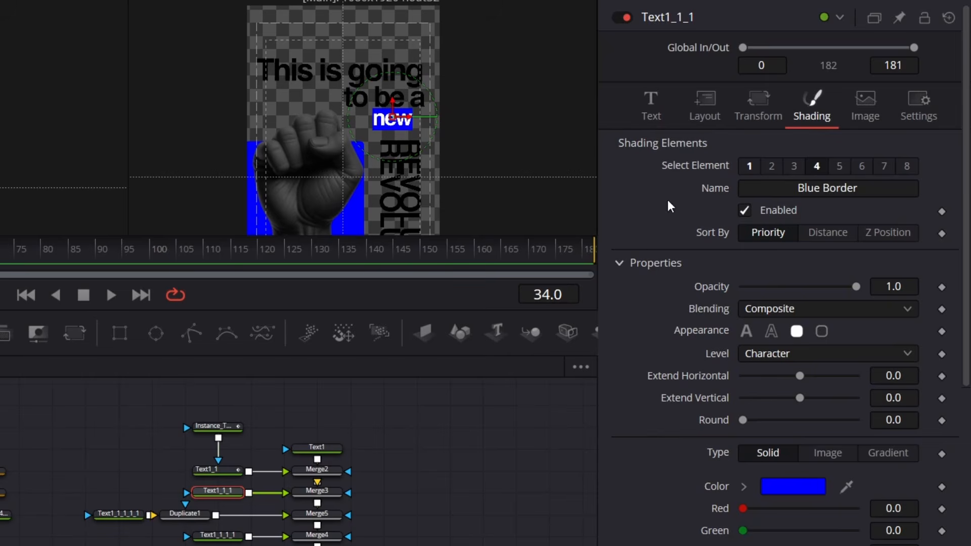
pyautogui.scroll(-3, 750, 270)
pyautogui.click(809, 247)
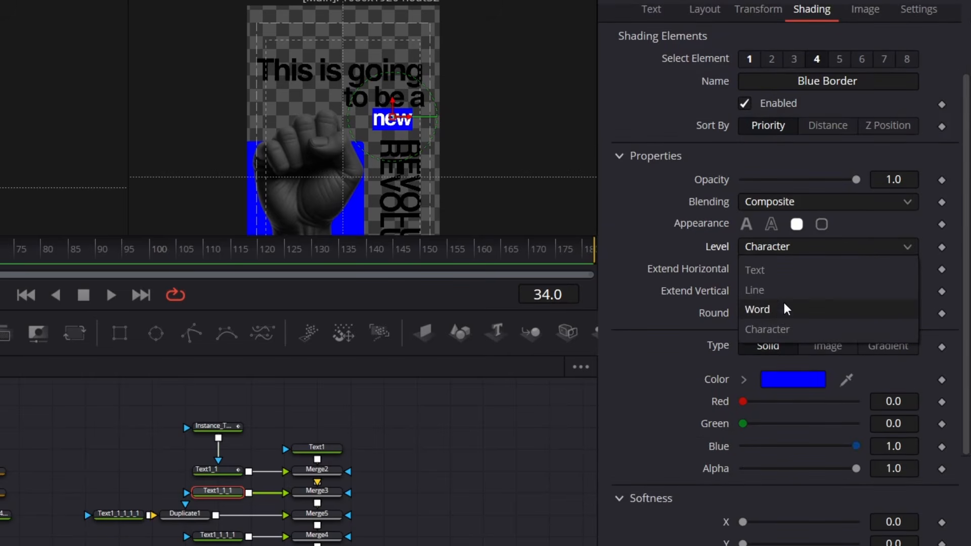
pyautogui.click(777, 314)
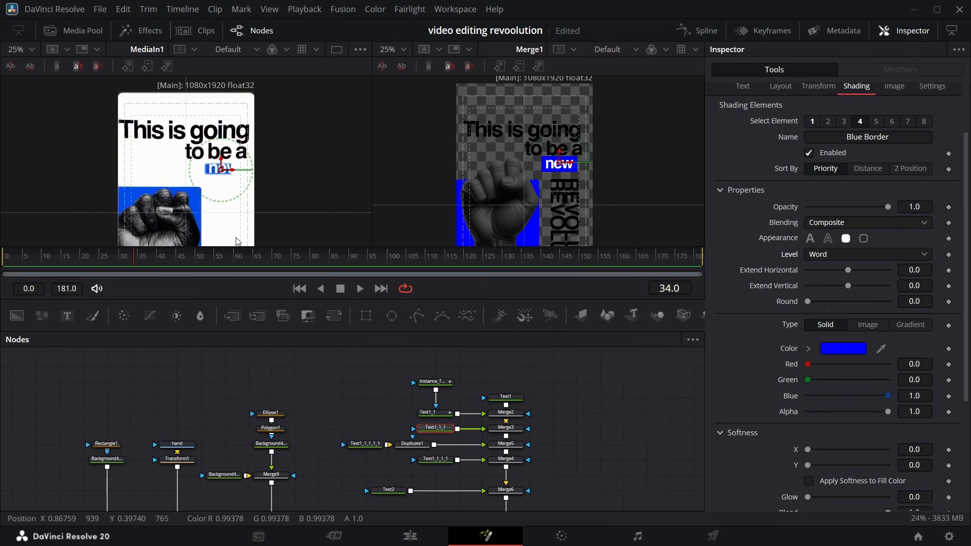
# Soften the blue border by 12.6 in X and 14.49 in Y, and set its size to 0.906 by 0.787
pyautogui.press('space')
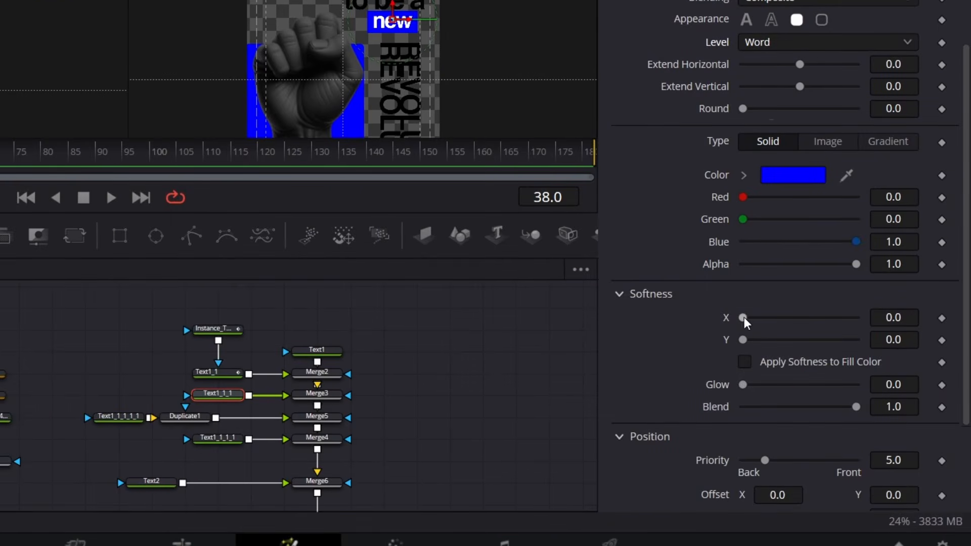
pyautogui.moveTo(742, 317); pyautogui.dragTo(814, 319)
pyautogui.click(824, 340)
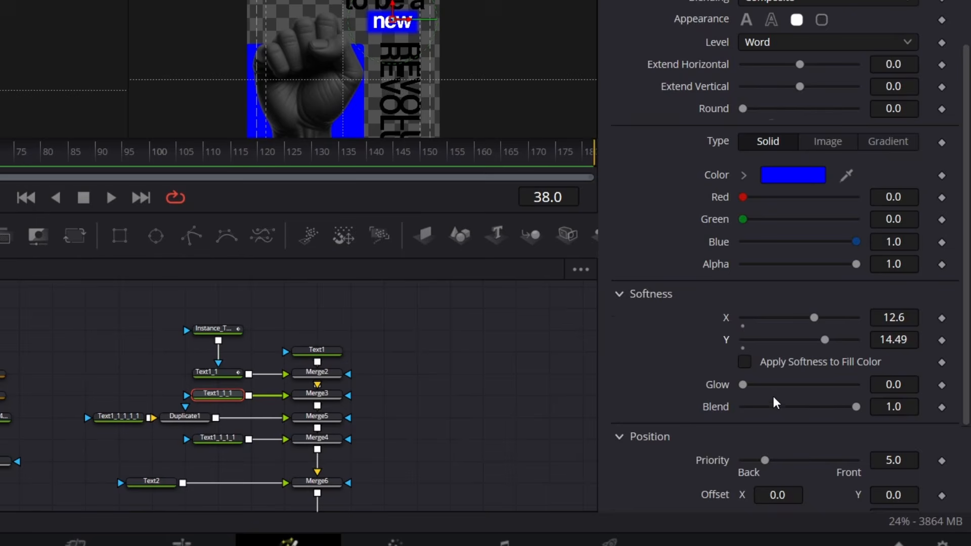
pyautogui.scroll(-3, 769, 402)
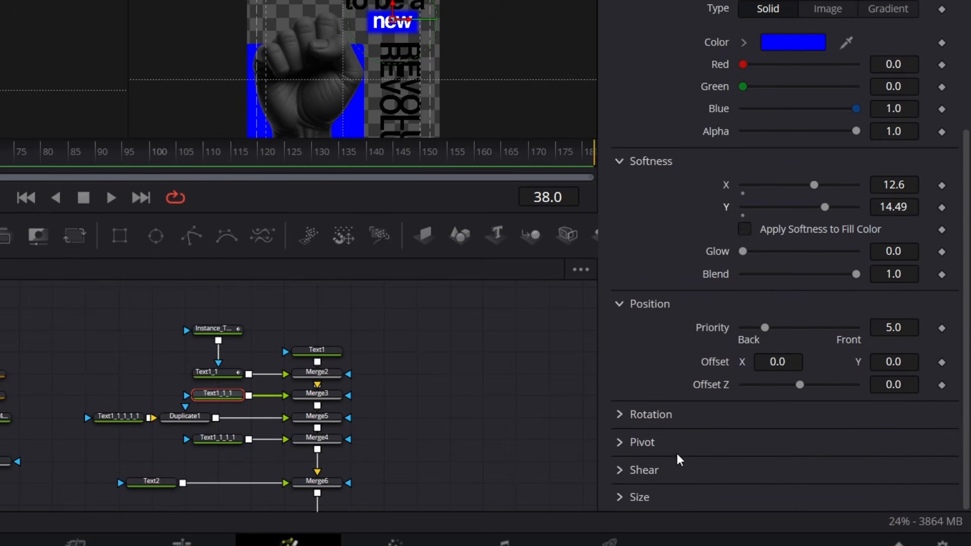
pyautogui.click(622, 501)
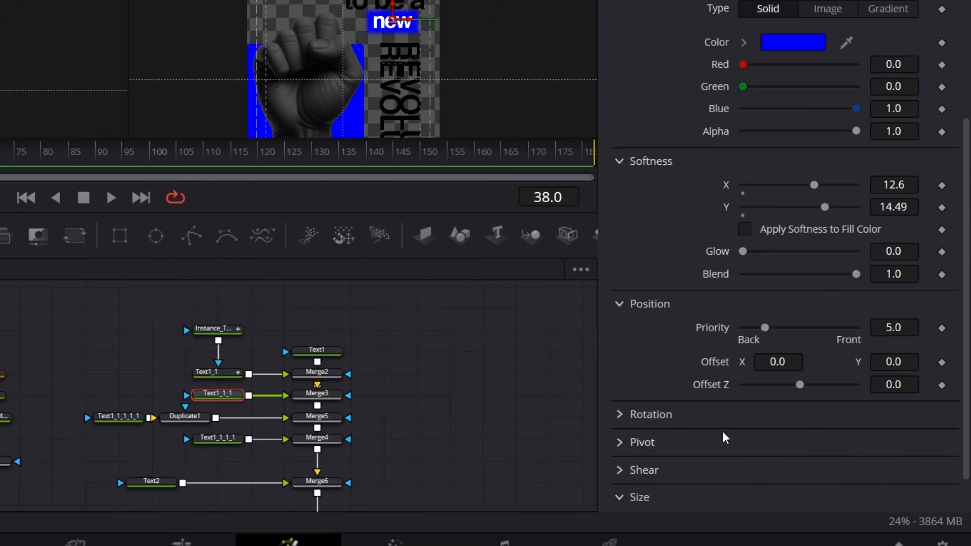
pyautogui.scroll(-1, 743, 455)
pyautogui.moveTo(761, 473); pyautogui.dragTo(759, 493)
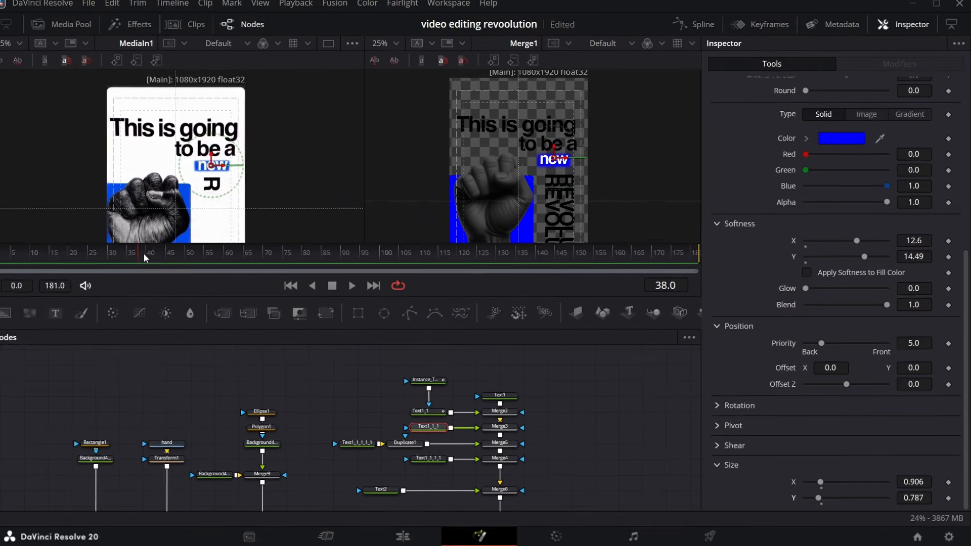
# Add a rectangle mask around the word "new" with a height of about 0.146 and connect it to Merge3's mask input
pyautogui.moveTo(138, 254); pyautogui.dragTo(118, 256)
pyautogui.moveTo(366, 315); pyautogui.dragTo(575, 433)
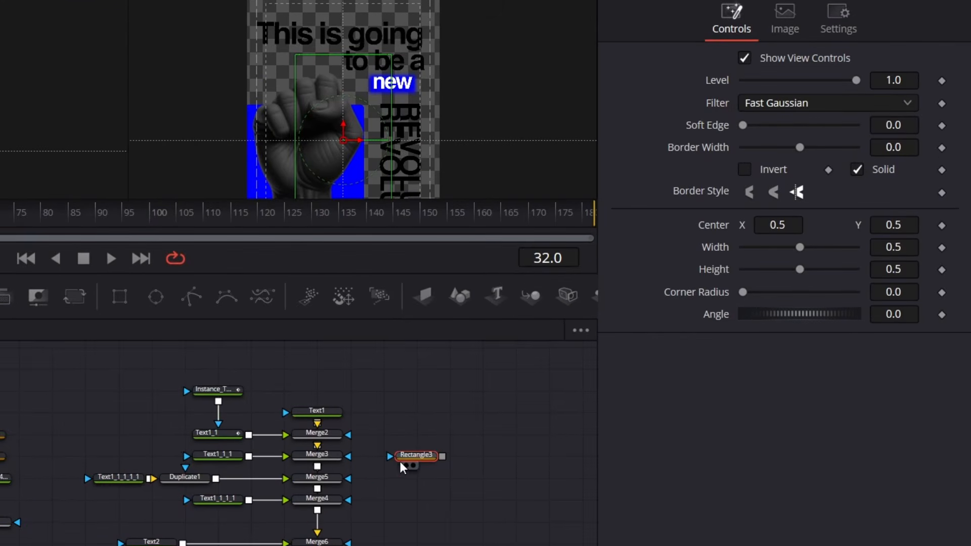
pyautogui.moveTo(342, 143); pyautogui.dragTo(388, 97)
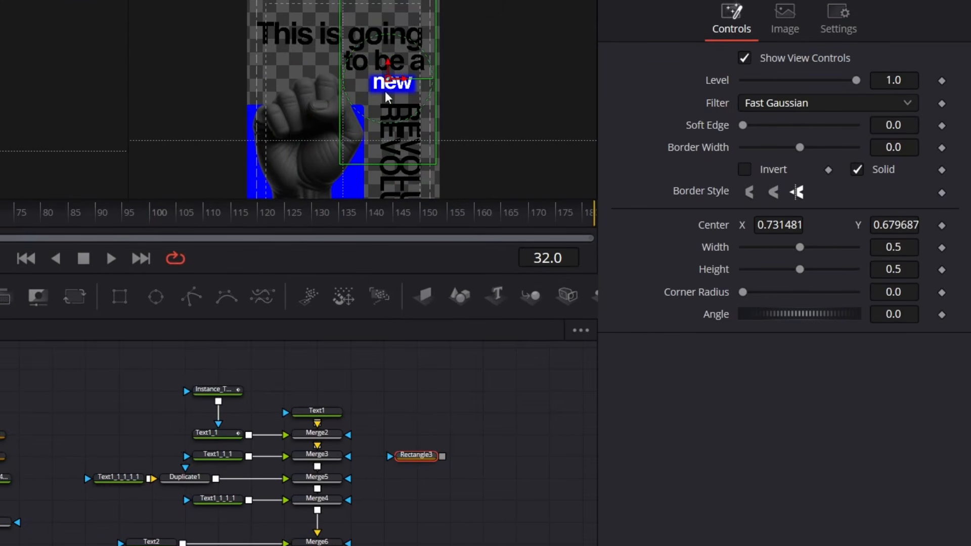
pyautogui.moveTo(392, 174); pyautogui.dragTo(395, 112)
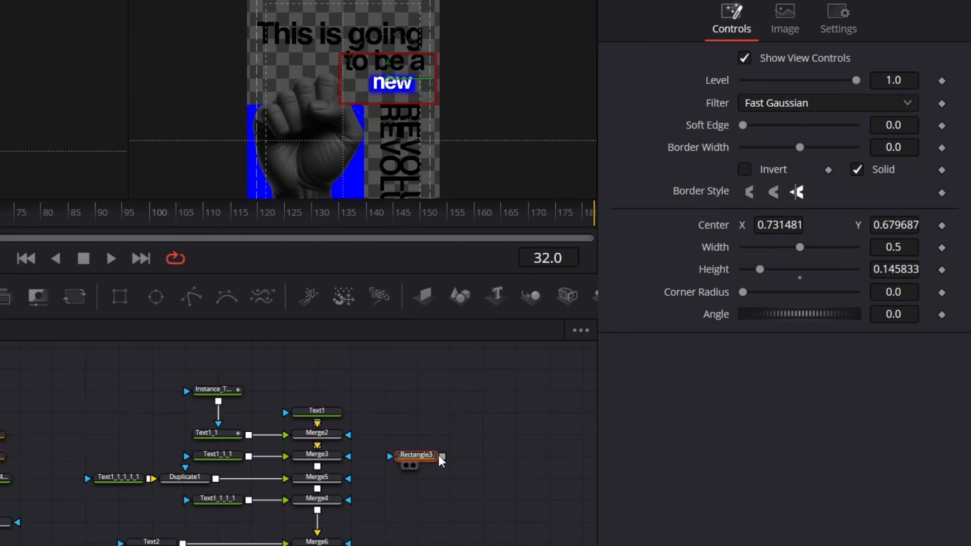
pyautogui.moveTo(442, 456); pyautogui.dragTo(348, 456)
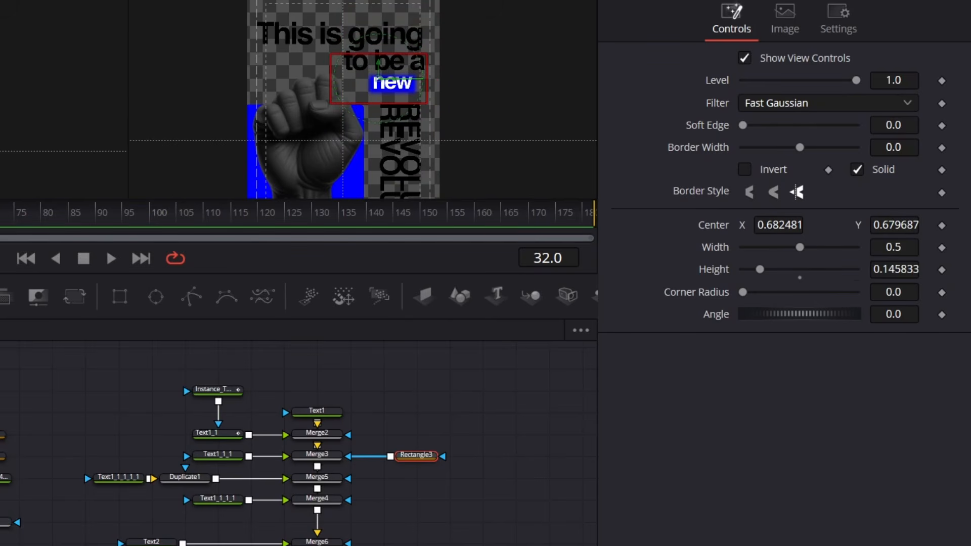
# Keyframe the rectangle mask's Center X from 0.363481 at frame 26 to 0.682481 at frame 40, and set its Soft Edge to 0.0173
pyautogui.click(942, 226)
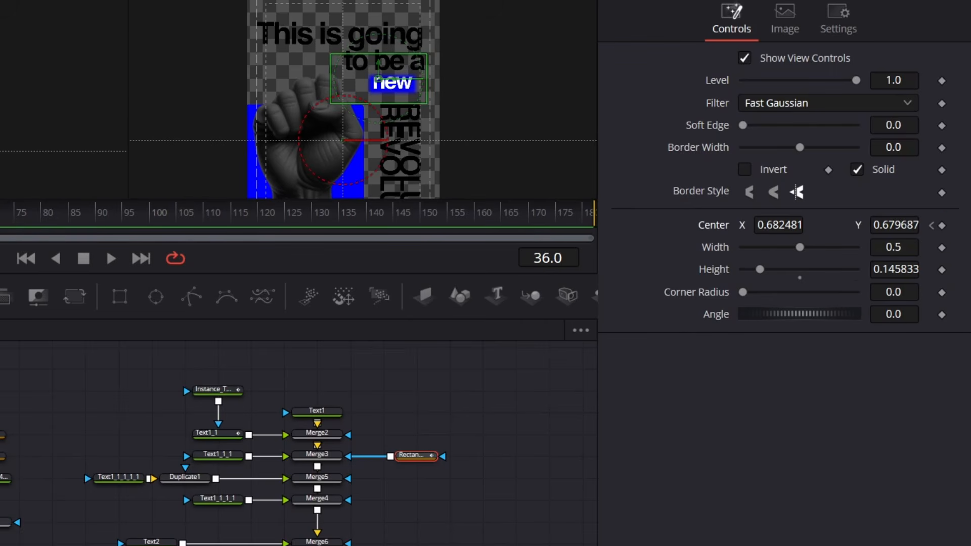
pyautogui.click(942, 225)
pyautogui.click(931, 226)
pyautogui.moveTo(799, 226); pyautogui.dragTo(637, 225)
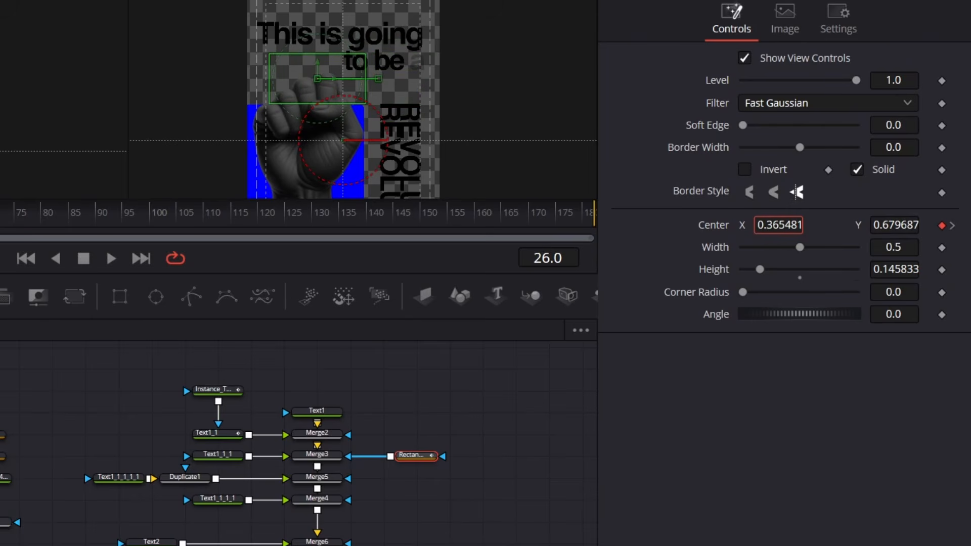
pyautogui.moveTo(744, 125); pyautogui.dragTo(754, 125)
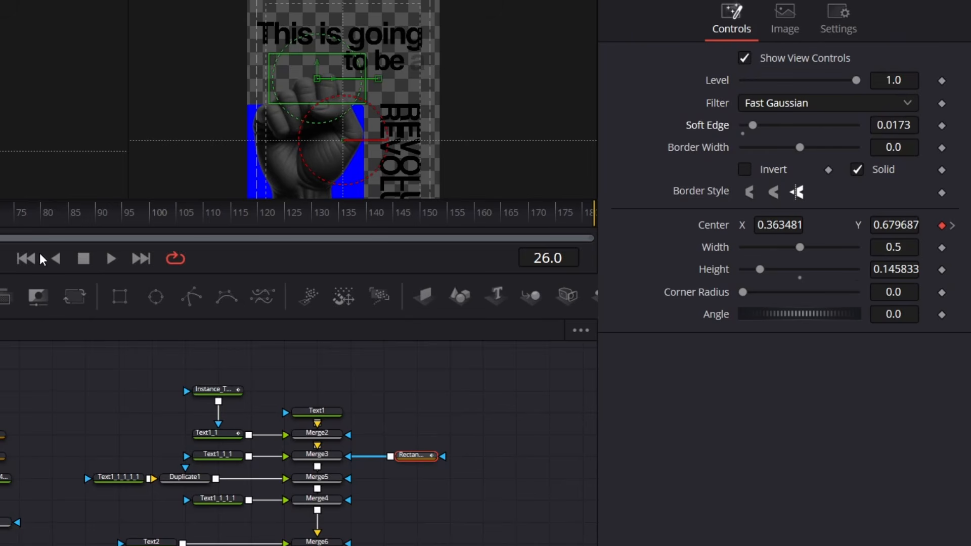
pyautogui.press('space')
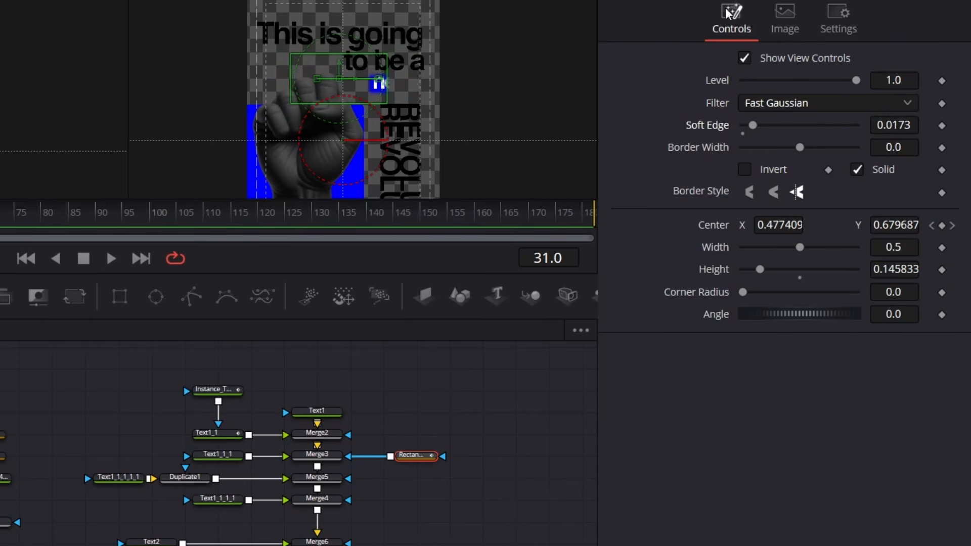
# Apply Out Cubic easing to the rectangle mask's Displacement curve, and lower its first keyframe's handle for a slower start
pyautogui.press('F8')
pyautogui.hotkey('ctrl', 'a')
pyautogui.hotkey('ctrl', 'f')
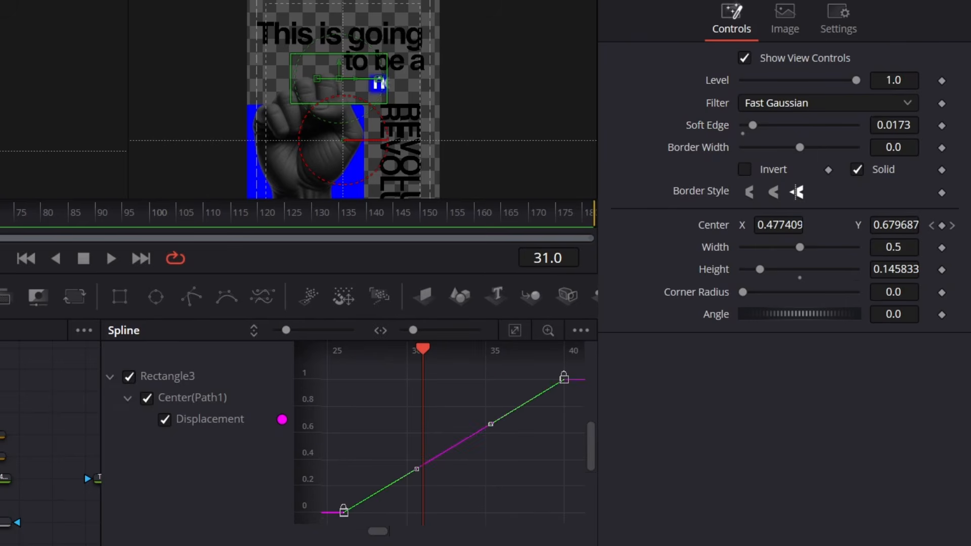
pyautogui.rightClick(466, 498)
pyautogui.moveTo(503, 236)
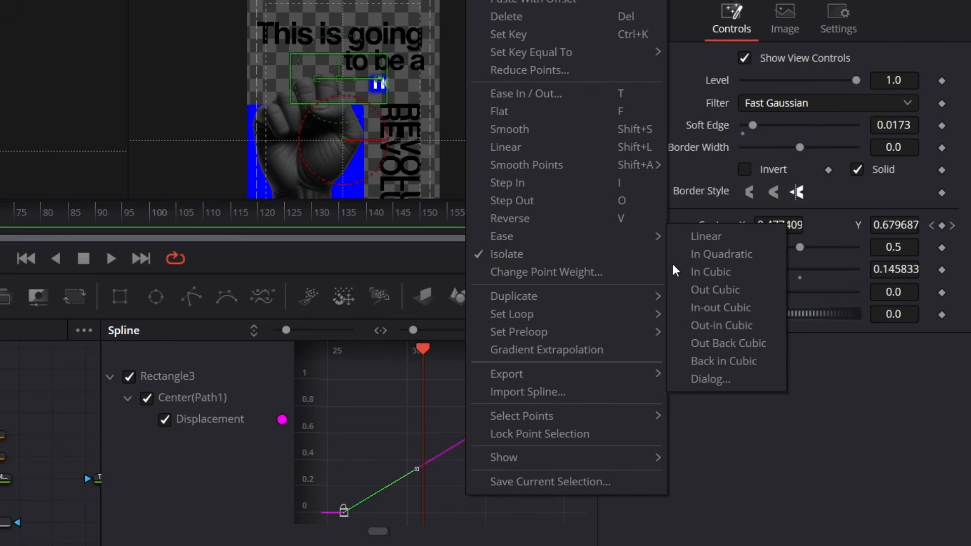
pyautogui.click(715, 290)
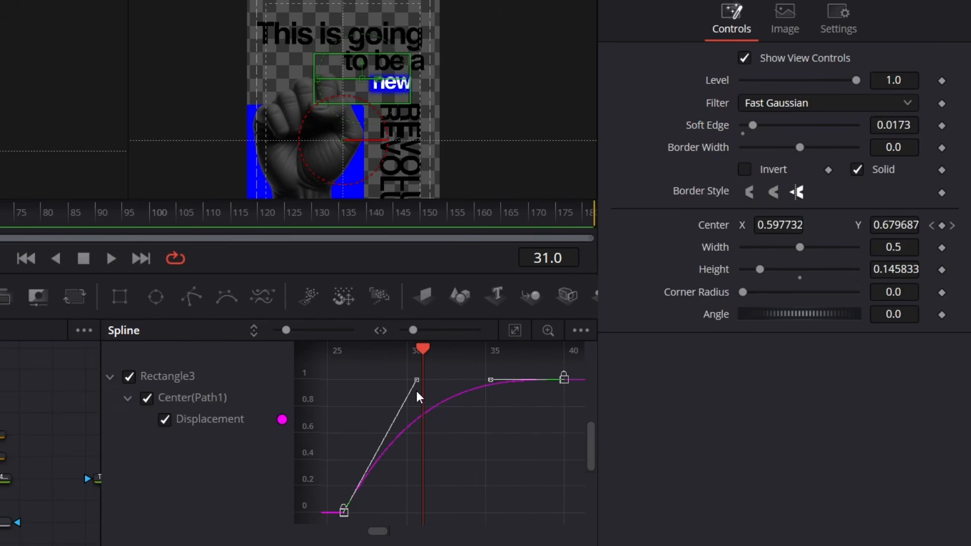
pyautogui.moveTo(416, 380); pyautogui.dragTo(467, 473)
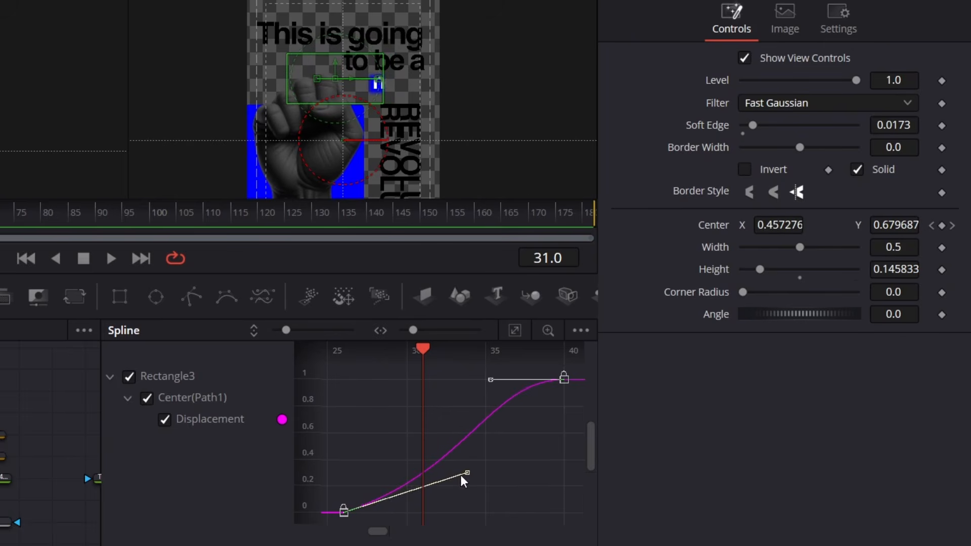
# Step back and forth through frames 26 to 40 to examine the masked reveal of the word "new"
pyautogui.press('Right')
pyautogui.press('Right')
pyautogui.press('Right')
pyautogui.press('Right')
pyautogui.press('Right')
pyautogui.press('Right')
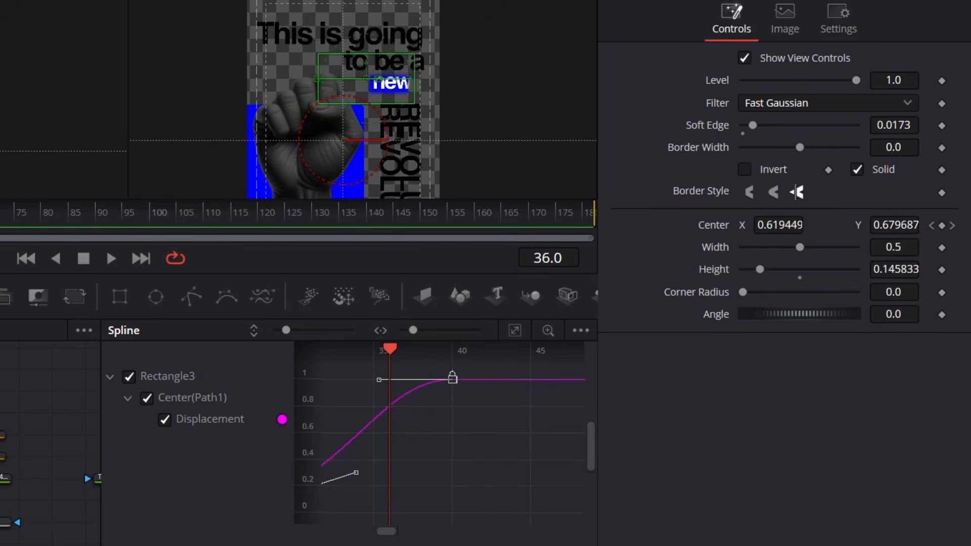
pyautogui.press('Left')
pyautogui.press('Left')
pyautogui.press('Left')
pyautogui.press('Left')
pyautogui.press('Left')
pyautogui.press('Left')
pyautogui.press('Left')
pyautogui.press('Left')
pyautogui.press('Right')
pyautogui.press('Right')
pyautogui.press('Right')
pyautogui.press('Right')
pyautogui.press('Right')
pyautogui.press('Right')
pyautogui.press('Right')
pyautogui.press('Right')
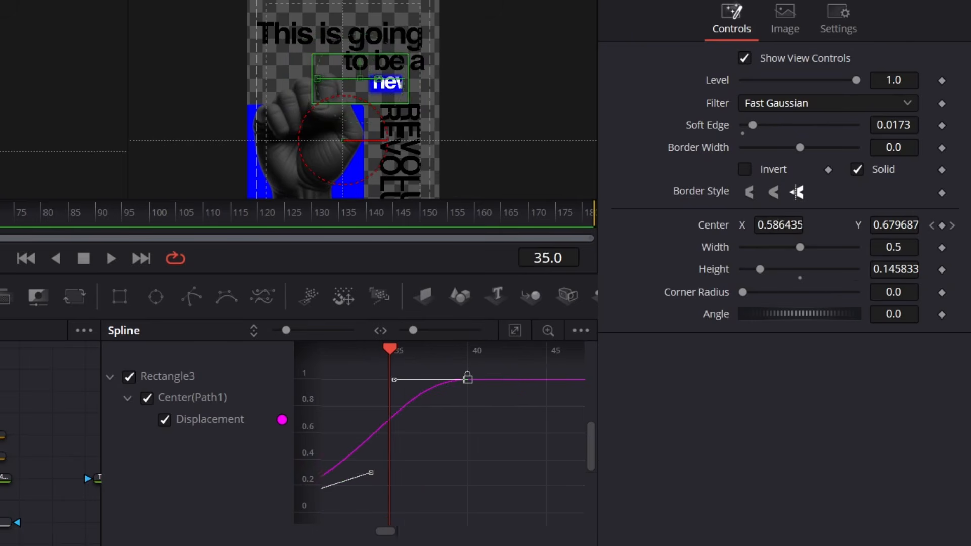
pyautogui.press('Left')
pyautogui.press('Left')
pyautogui.press('Left')
pyautogui.press('Left')
pyautogui.press('Left')
pyautogui.press('Left')
pyautogui.press('Left')
pyautogui.press('Left')
pyautogui.press('Right')
pyautogui.press('Right')
pyautogui.press('Right')
pyautogui.press('Right')
pyautogui.press('Right')
pyautogui.press('Right')
pyautogui.press('Right')
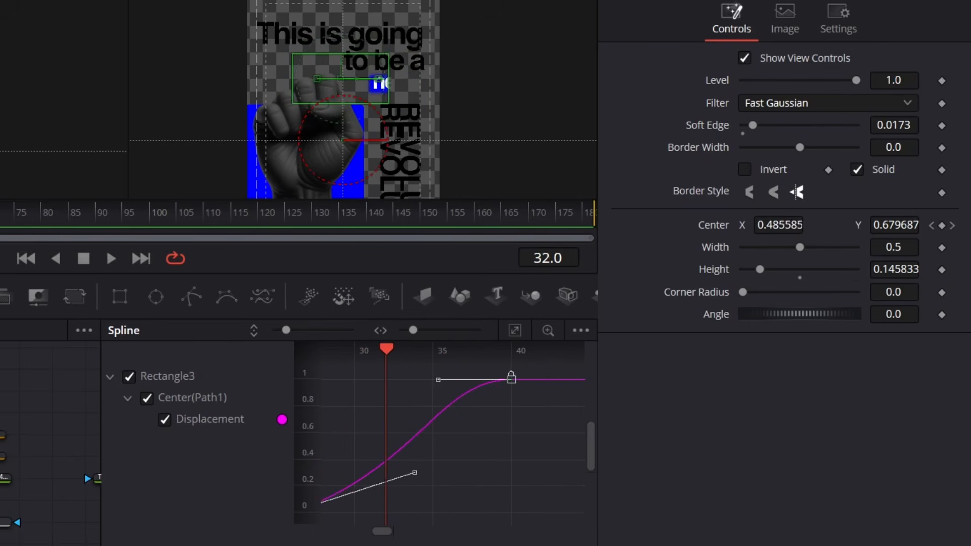
pyautogui.press('Left')
pyautogui.press('Left')
pyautogui.press('Left')
pyautogui.press('Left')
pyautogui.press('Left')
pyautogui.press('Left')
pyautogui.press('Left')
pyautogui.press('Left')
pyautogui.press('Left')
pyautogui.press('Right')
# Offset the duplicated "REVOLUTION" text horizontally by setting Duplicate1's Center X to 0.296
pyautogui.moveTo(110, 255)
pyautogui.mouseDown()
pyautogui.moveTo(155, 256)
pyautogui.moveTo(124, 255)
pyautogui.mouseUp()
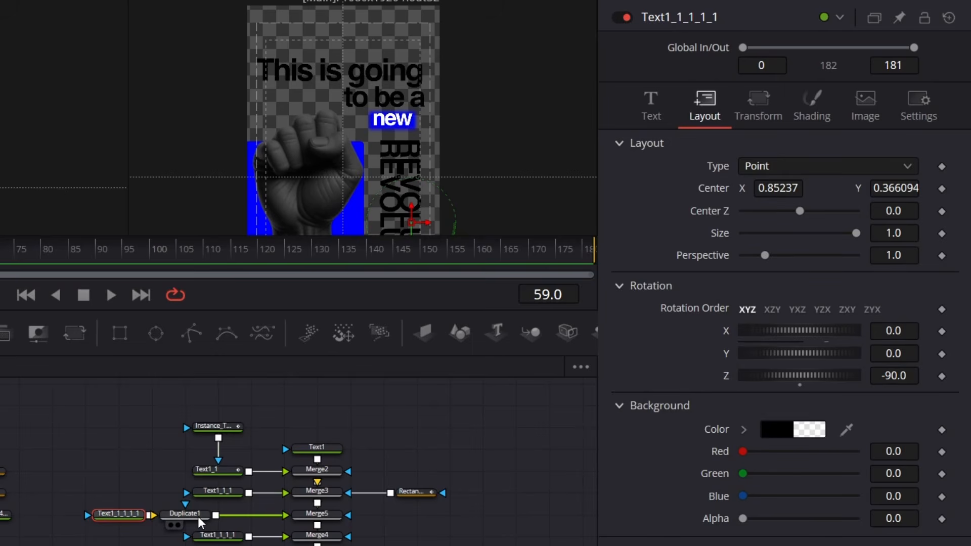
pyautogui.click(188, 514)
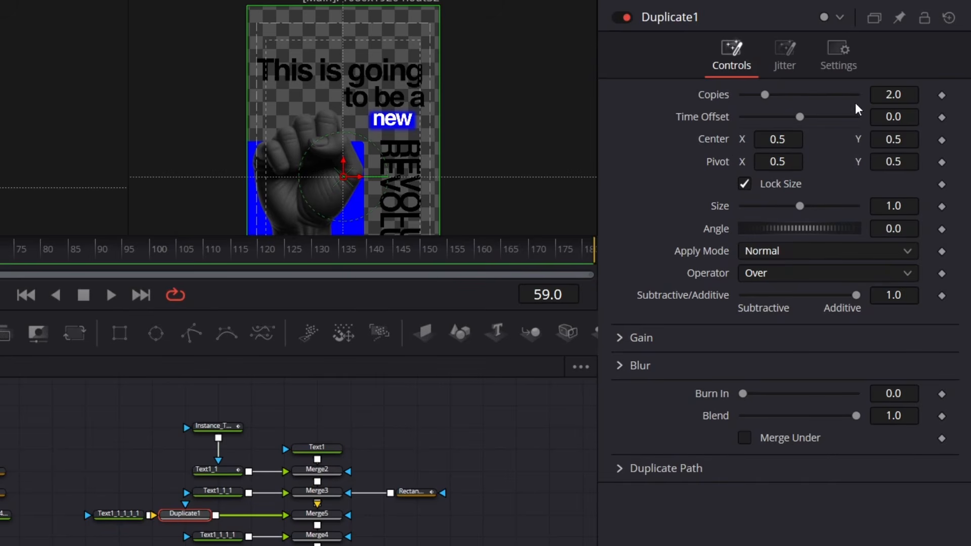
pyautogui.moveTo(773, 138); pyautogui.dragTo(685, 138)
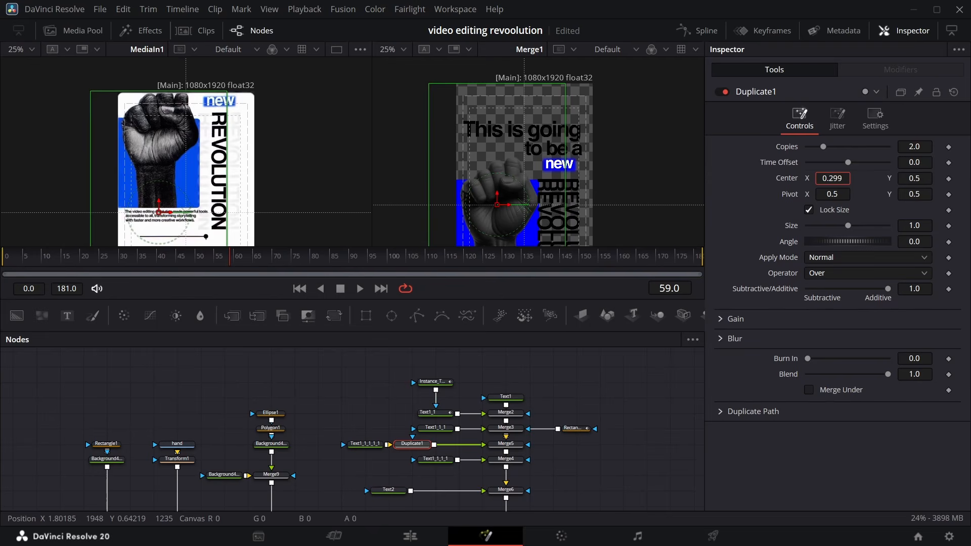
pyautogui.moveTo(831, 178); pyautogui.dragTo(829, 178)
pyautogui.scroll(-3, 652, 162)
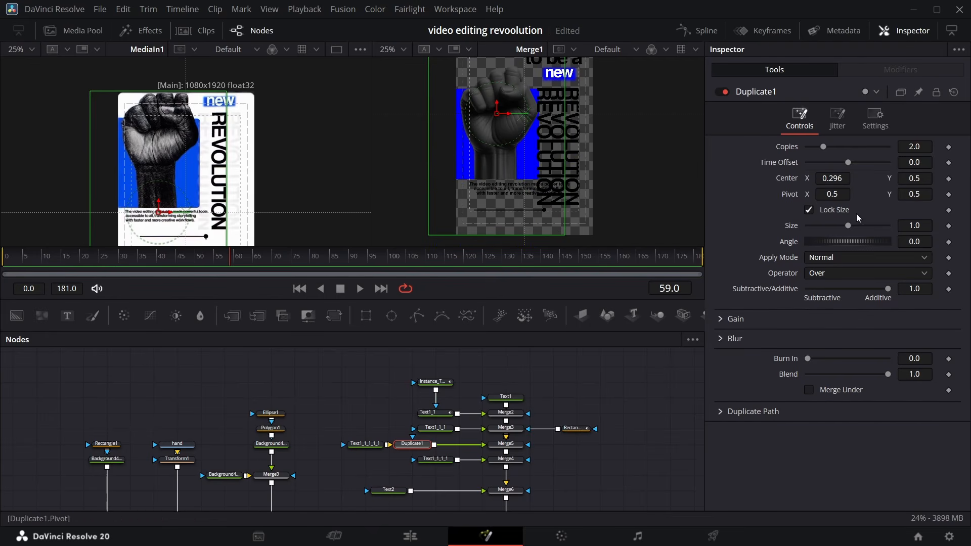
# Keyframe Merge5's Blend from 0.0 at frame 40 to 0.15 at frame 45 to fade in the duplicated text
pyautogui.click(506, 444)
pyautogui.moveTo(888, 320); pyautogui.dragTo(819, 323)
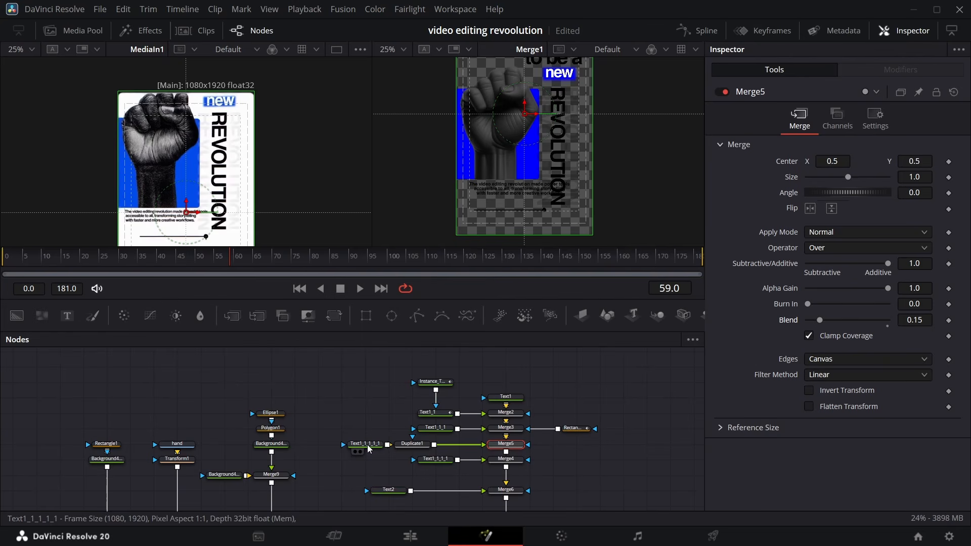
pyautogui.click(217, 262)
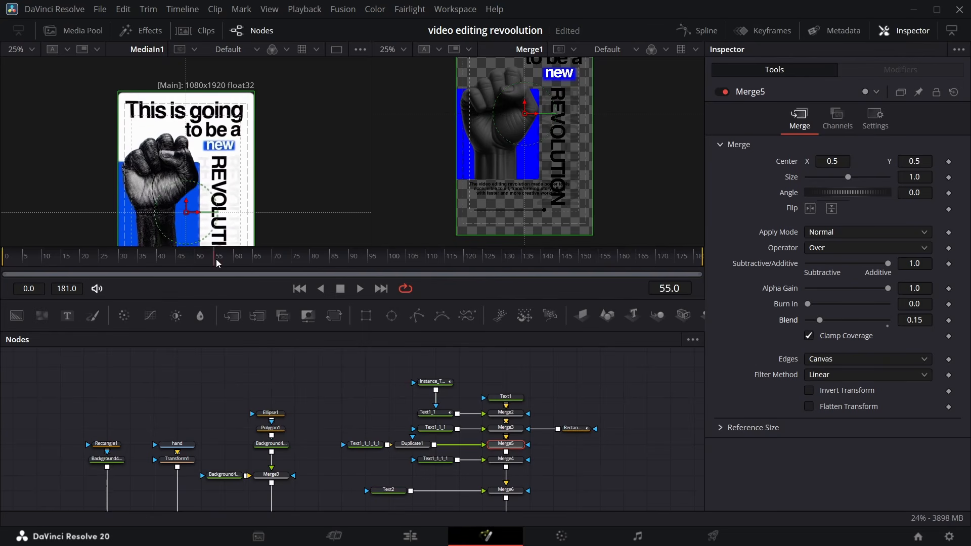
pyautogui.moveTo(218, 262); pyautogui.dragTo(162, 260)
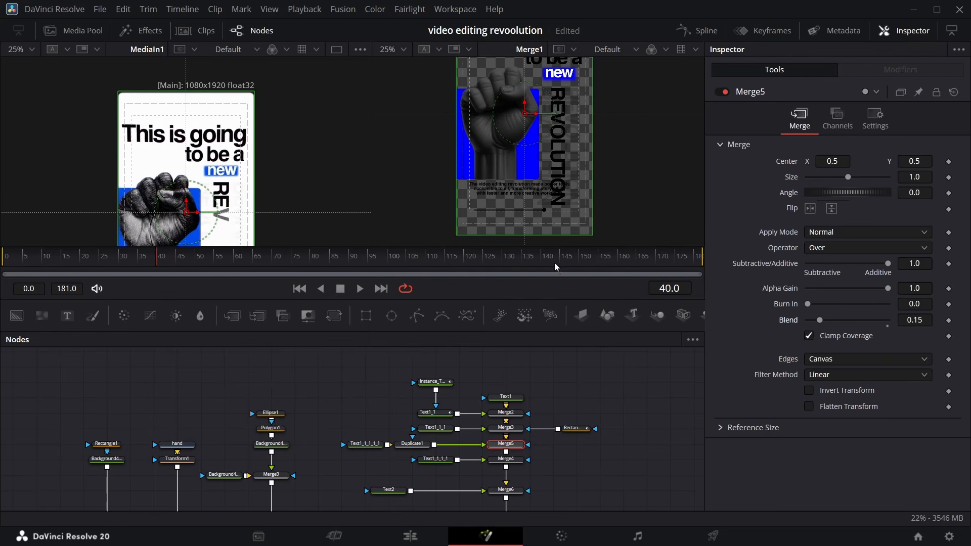
pyautogui.click(948, 320)
pyautogui.click(176, 261)
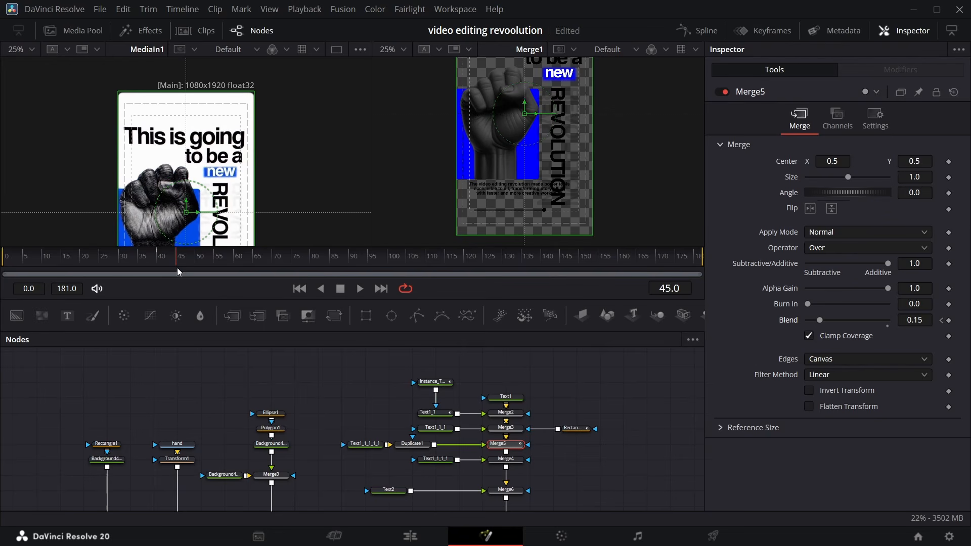
pyautogui.click(941, 320)
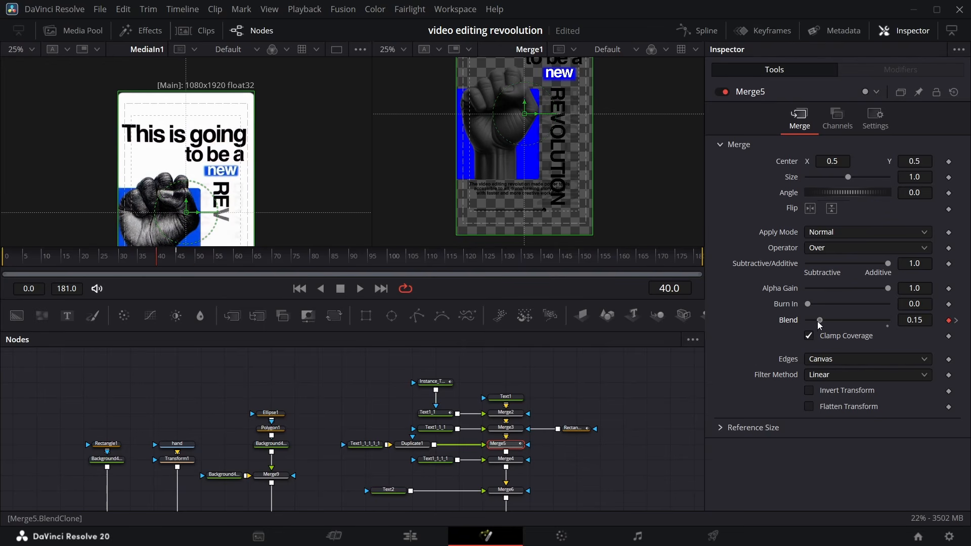
pyautogui.moveTo(818, 321); pyautogui.dragTo(756, 310)
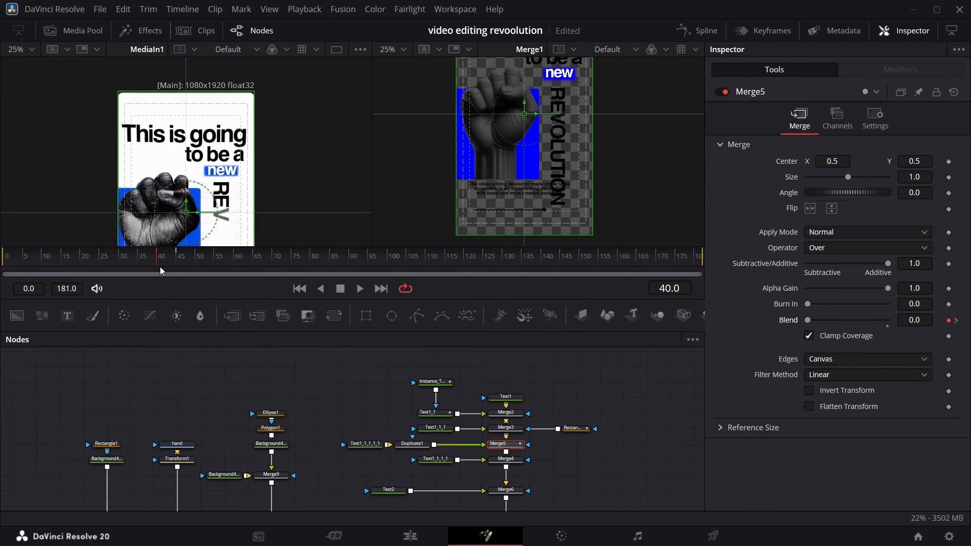
pyautogui.moveTo(162, 270); pyautogui.dragTo(173, 275)
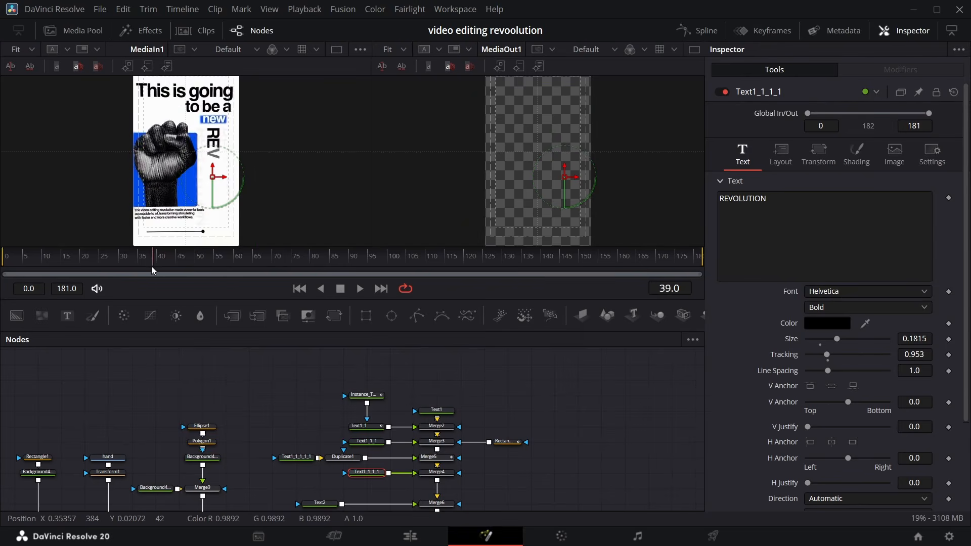
# Add a Follower modifier to the Text1_1_1_1 "REVOLUTION" text and set its delay between each character to 0.16
pyautogui.moveTo(151, 268)
pyautogui.mouseDown()
pyautogui.moveTo(135, 269)
pyautogui.moveTo(184, 260)
pyautogui.moveTo(142, 265)
pyautogui.mouseUp()
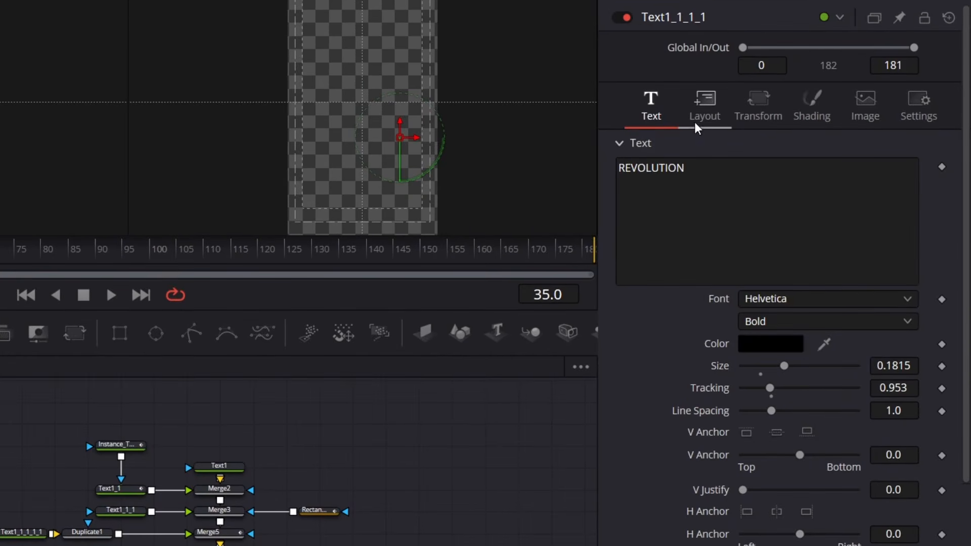
pyautogui.click(704, 107)
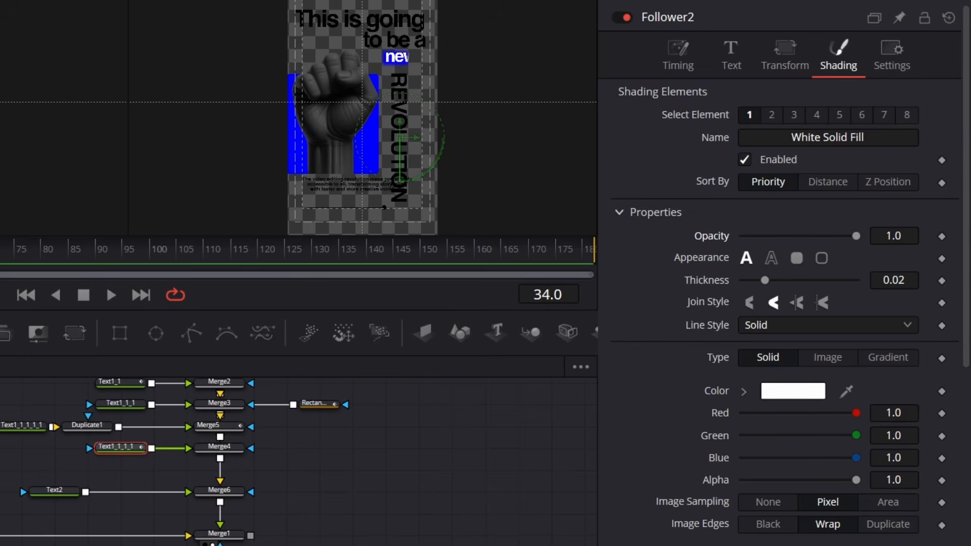
pyautogui.press('Right')
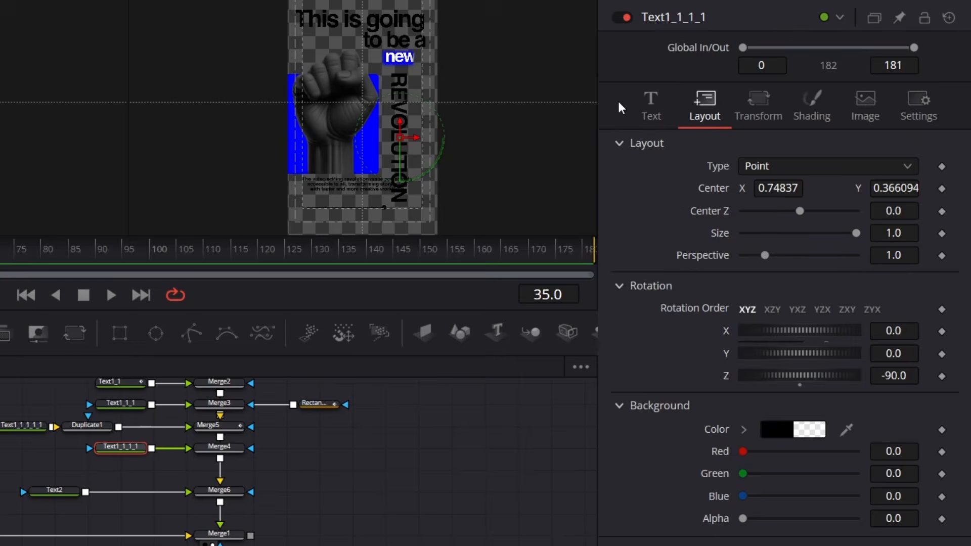
pyautogui.click(642, 104)
pyautogui.rightClick(701, 207)
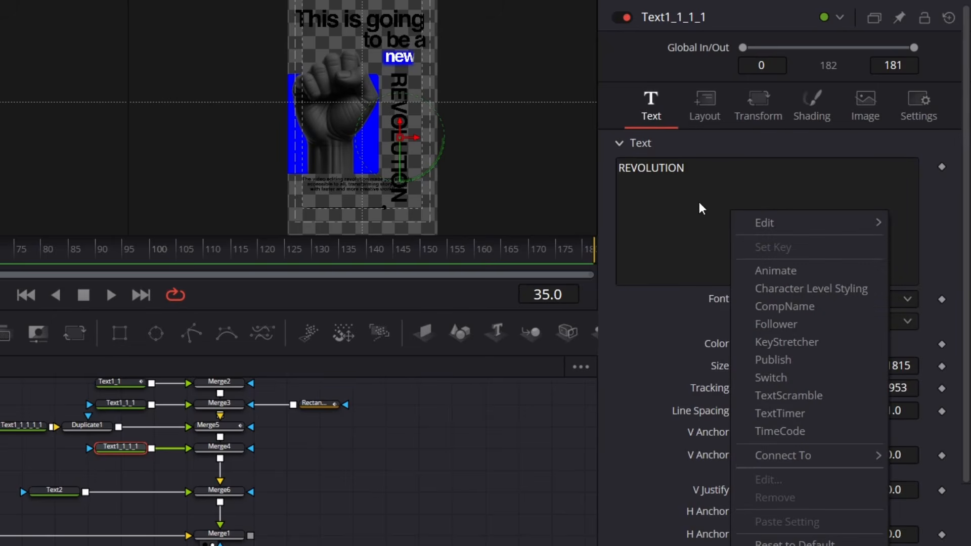
pyautogui.click(775, 325)
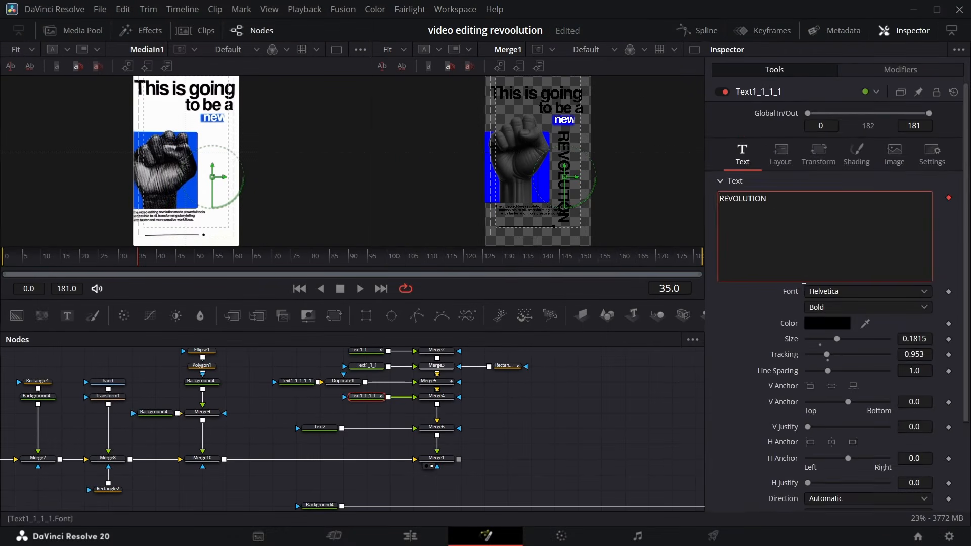
pyautogui.click(898, 71)
pyautogui.click(914, 194)
pyautogui.write('0.16')
pyautogui.press('Return')
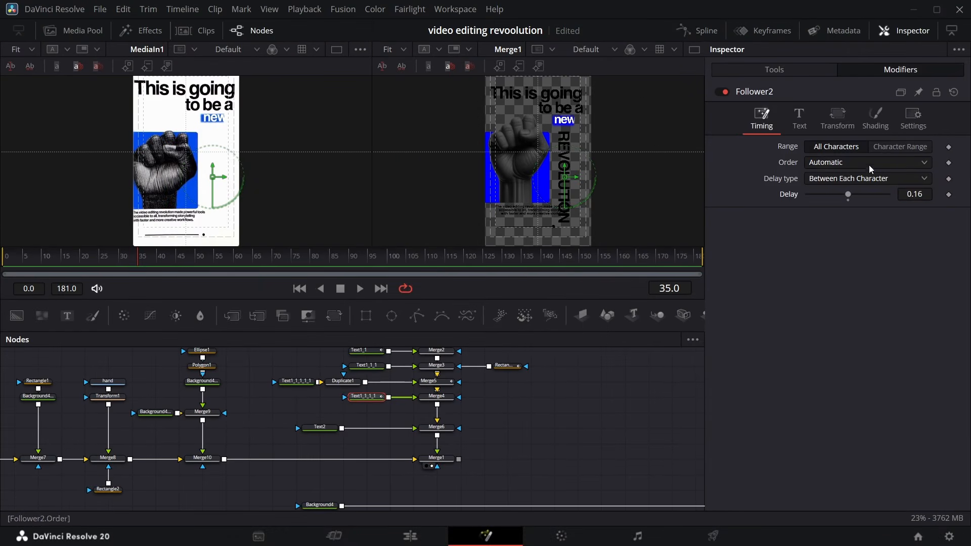
# Keyframe the Follower's shading Opacity from 0.0 at frame 35 to 1.0 at frame 38
pyautogui.click(866, 129)
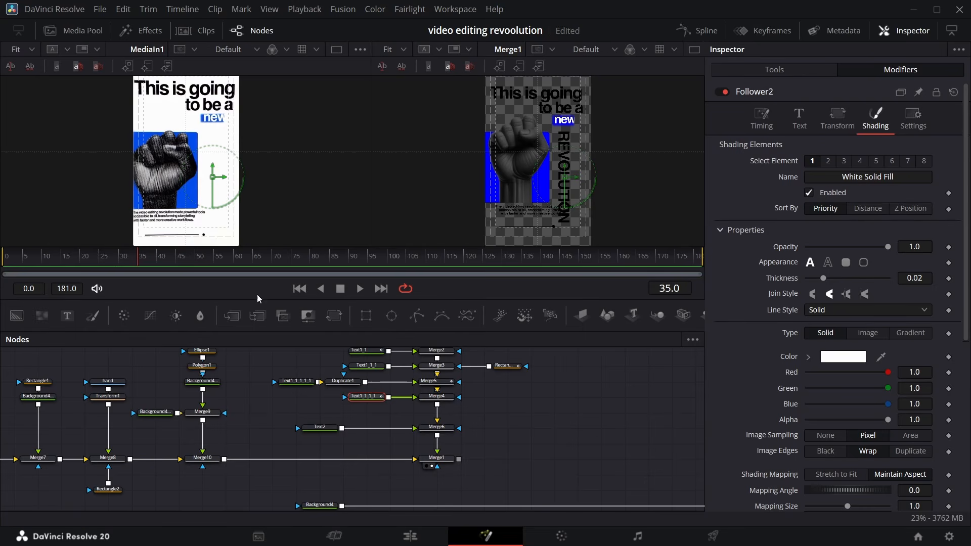
pyautogui.click(948, 246)
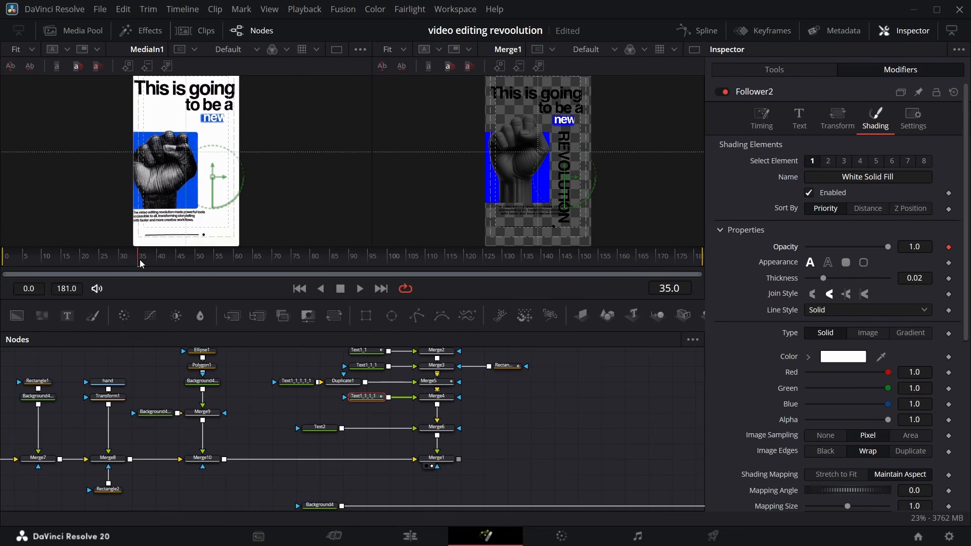
pyautogui.moveTo(140, 259); pyautogui.dragTo(151, 262)
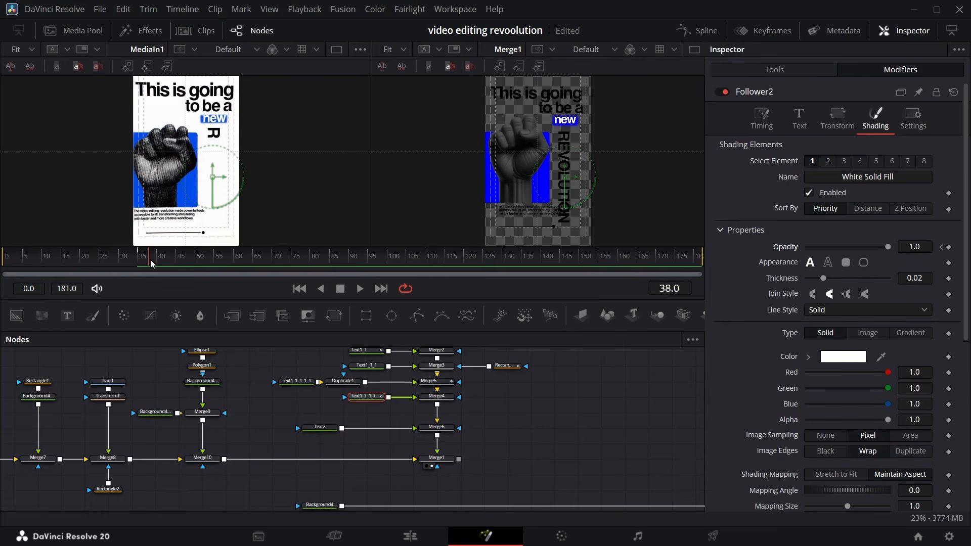
pyautogui.click(949, 247)
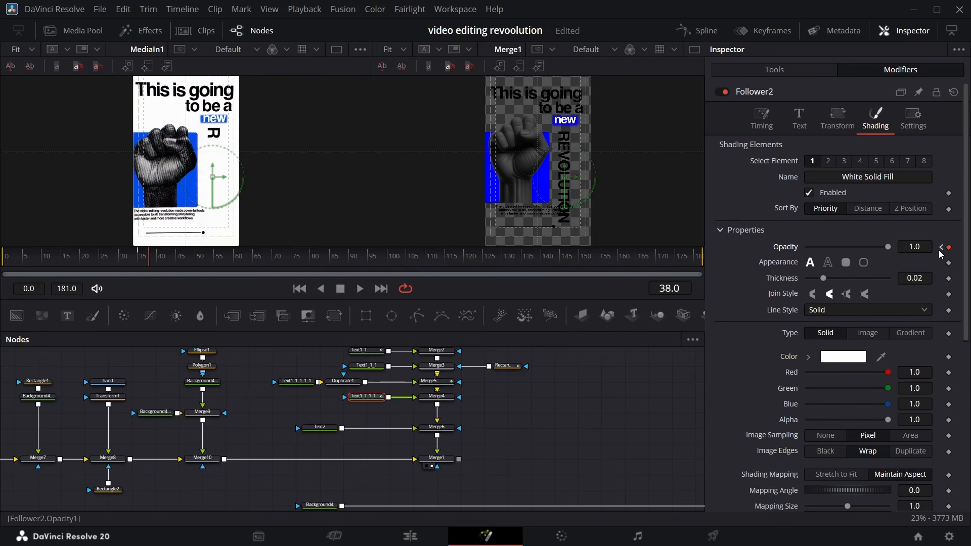
pyautogui.click(941, 248)
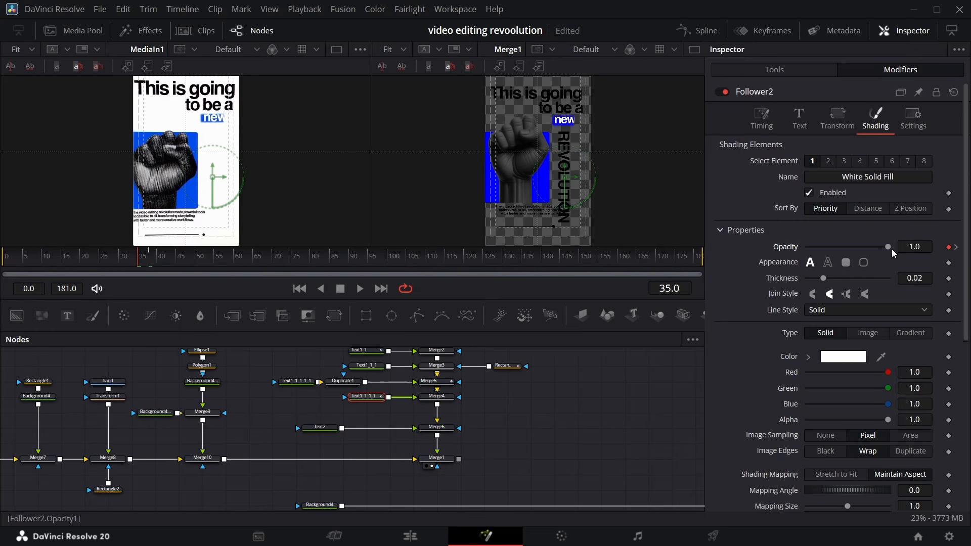
pyautogui.moveTo(891, 249); pyautogui.dragTo(681, 256)
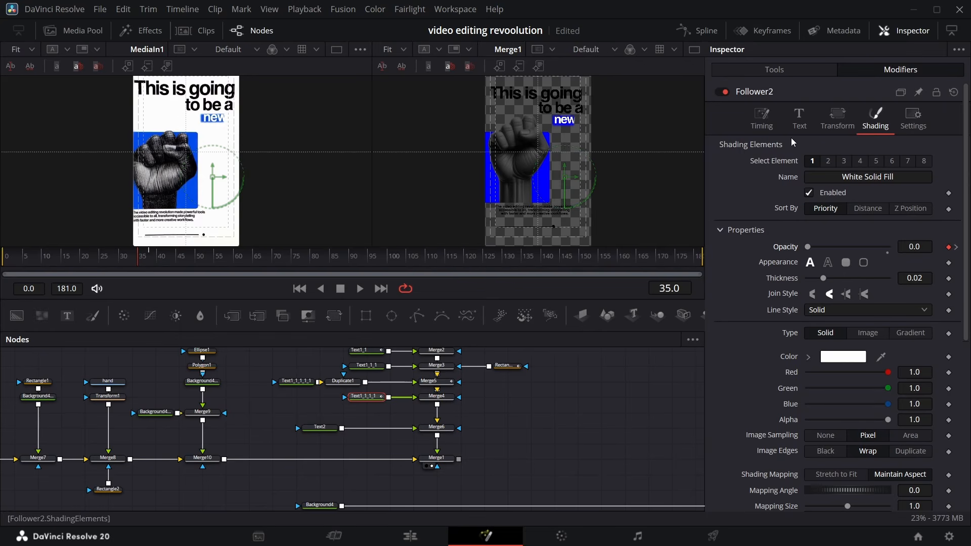
# Increase the Follower's delay between each character to 1.38, with the composition viewer enlarged to 50% for checking
pyautogui.click(761, 120)
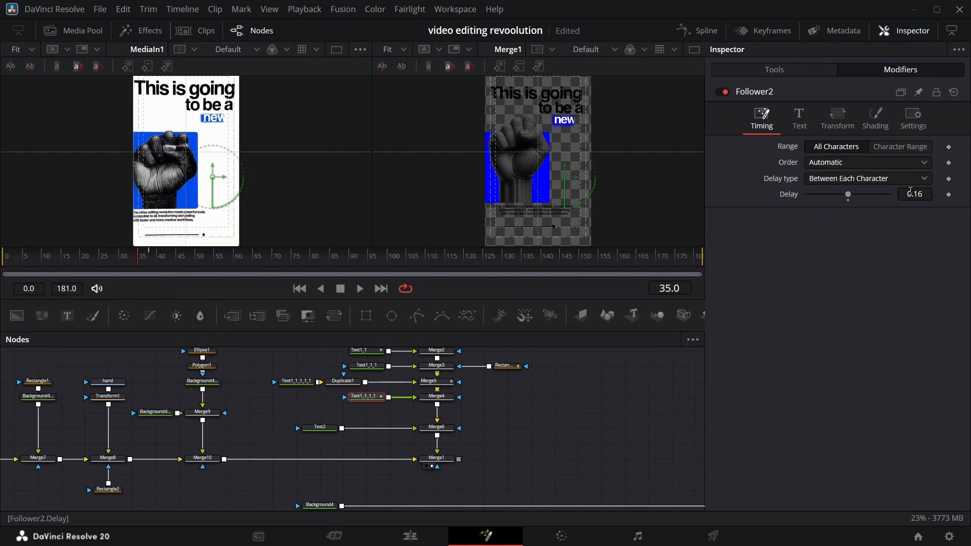
pyautogui.moveTo(910, 192); pyautogui.dragTo(926, 194)
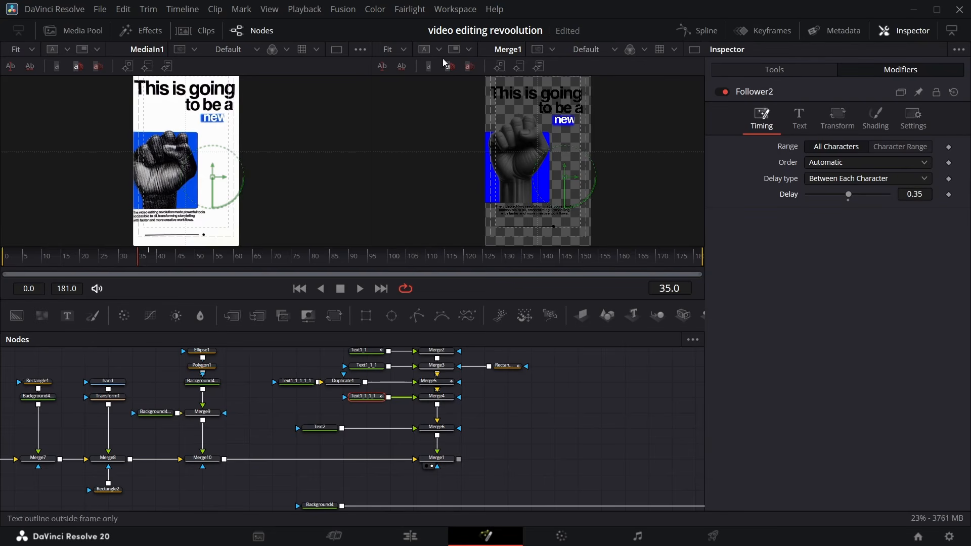
pyautogui.click(401, 50)
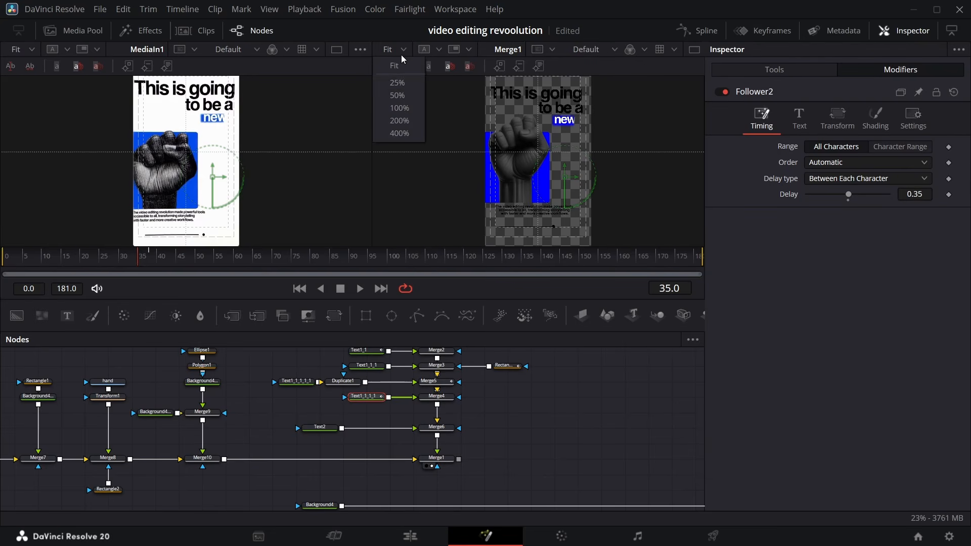
pyautogui.click(397, 95)
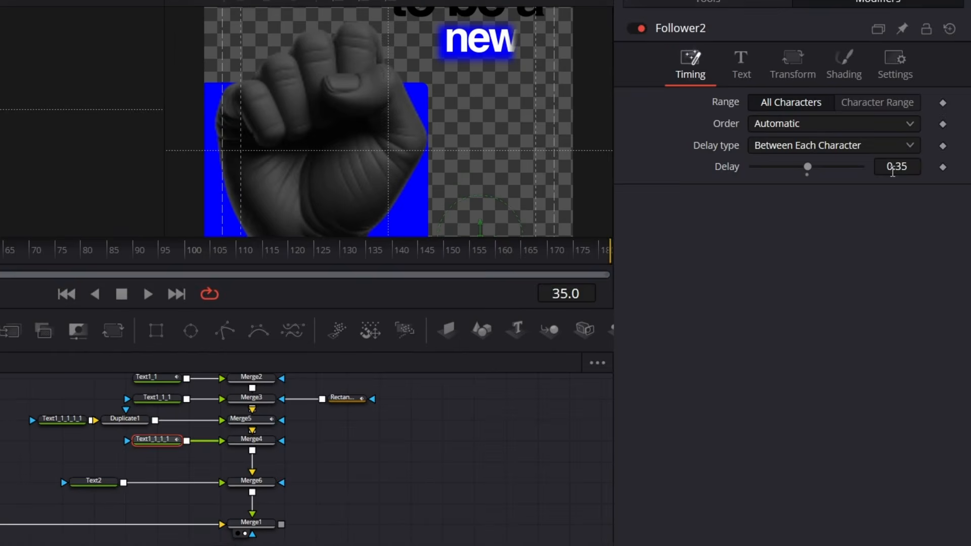
pyautogui.moveTo(914, 193); pyautogui.dragTo(931, 194)
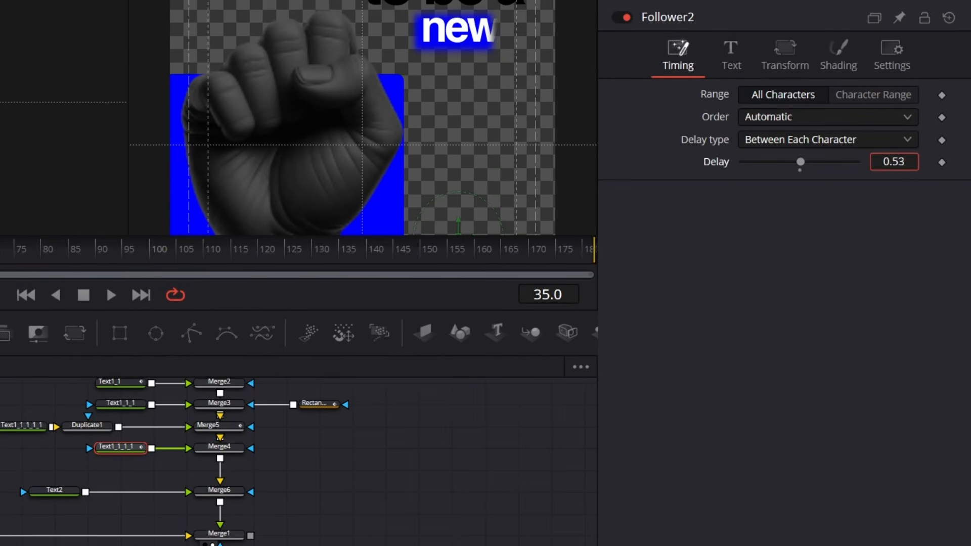
pyautogui.moveTo(894, 161); pyautogui.dragTo(936, 161)
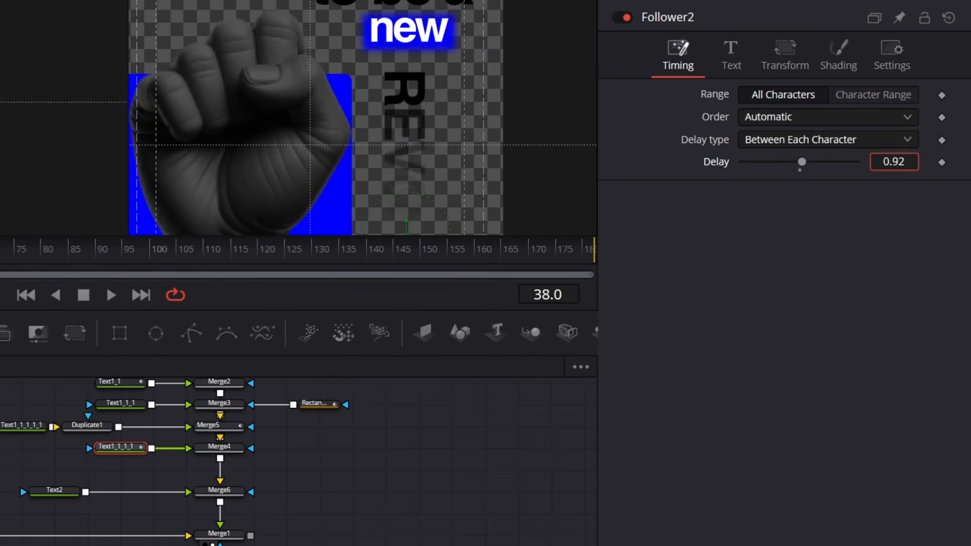
pyautogui.moveTo(894, 161); pyautogui.dragTo(961, 161)
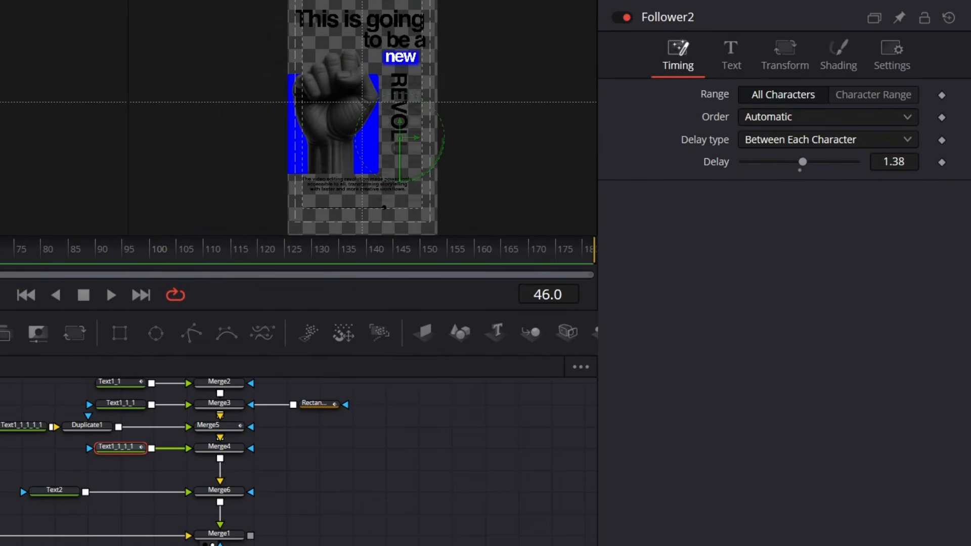
# Ease the Follower2 Opacity keyframes of the REVOLUTION text in the spline editor
pyautogui.press('F7')
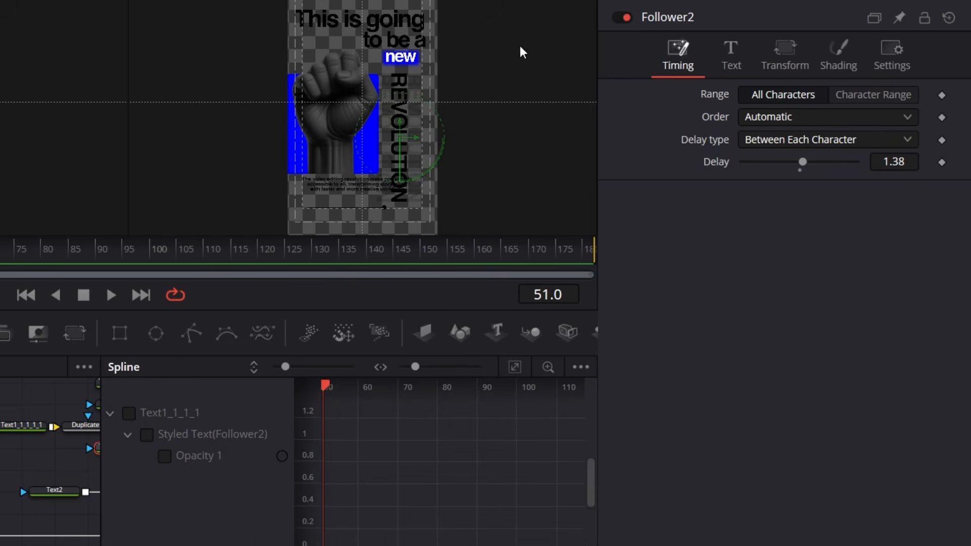
pyautogui.click(129, 413)
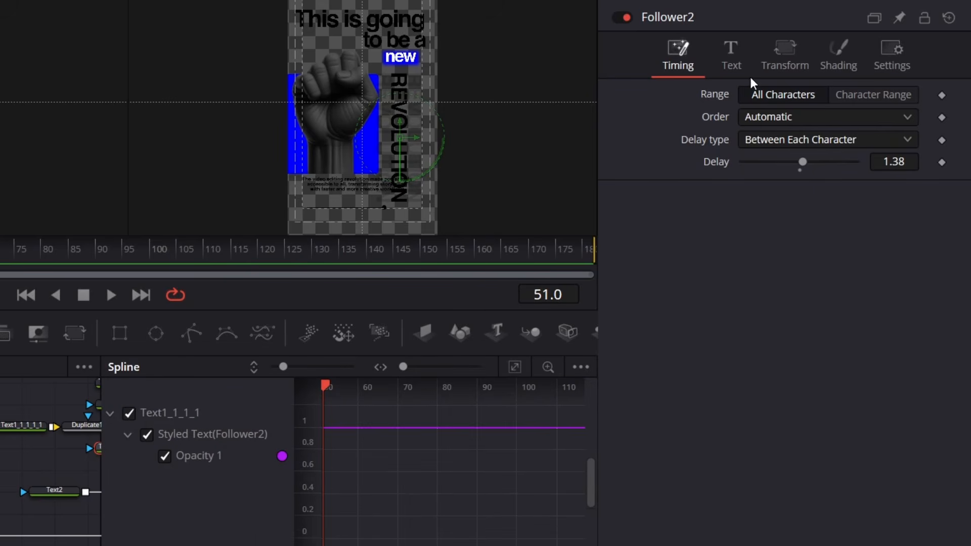
pyautogui.click(514, 368)
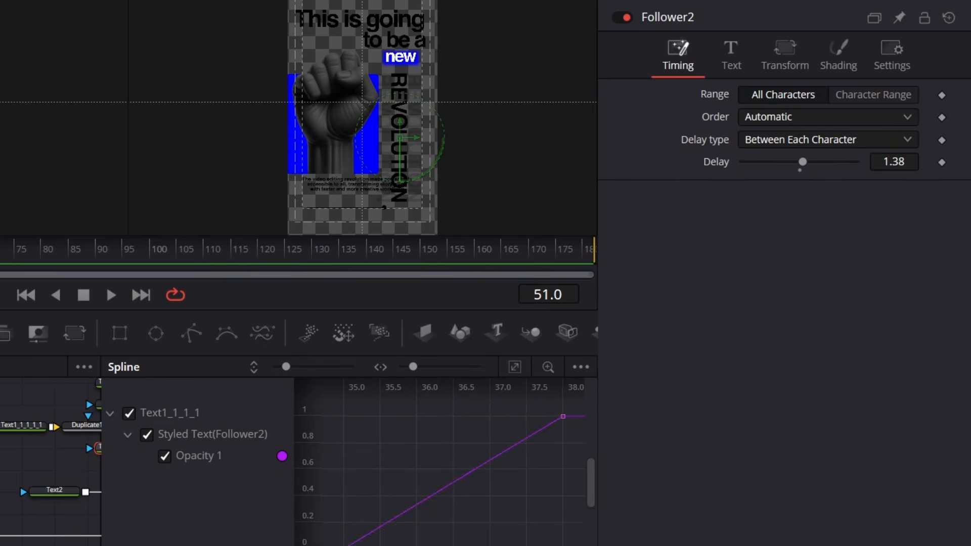
pyautogui.hotkey('ctrl', 'a')
pyautogui.press('f')
pyautogui.press('F7')
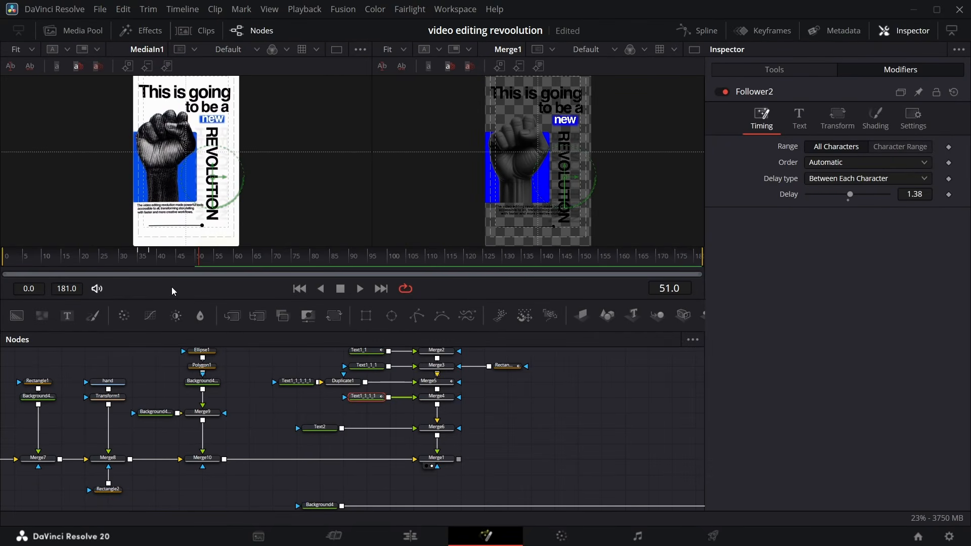
# Set the horizontal anchor of the Text2 paragraph to left, with the composition viewer enlarged to 50%
pyautogui.moveTo(198, 263); pyautogui.dragTo(183, 262)
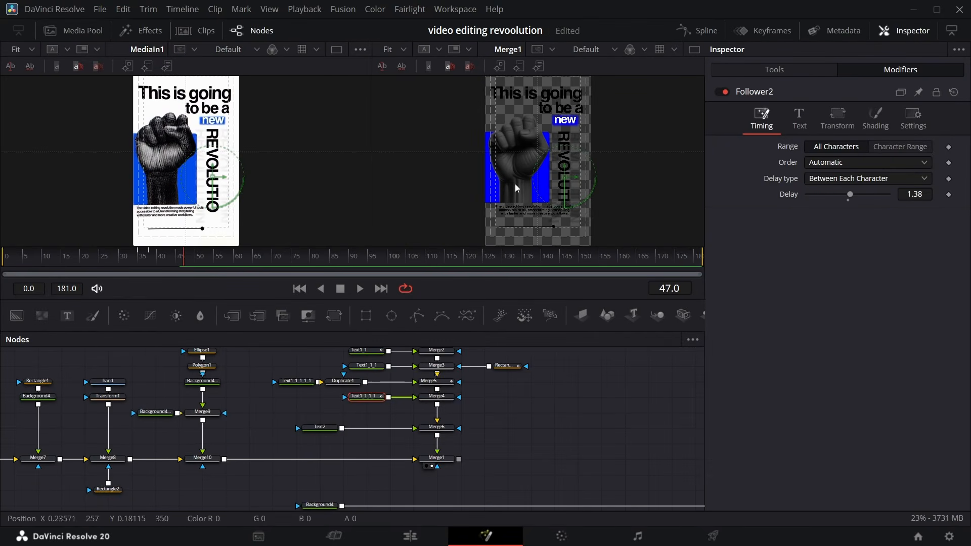
pyautogui.click(403, 50)
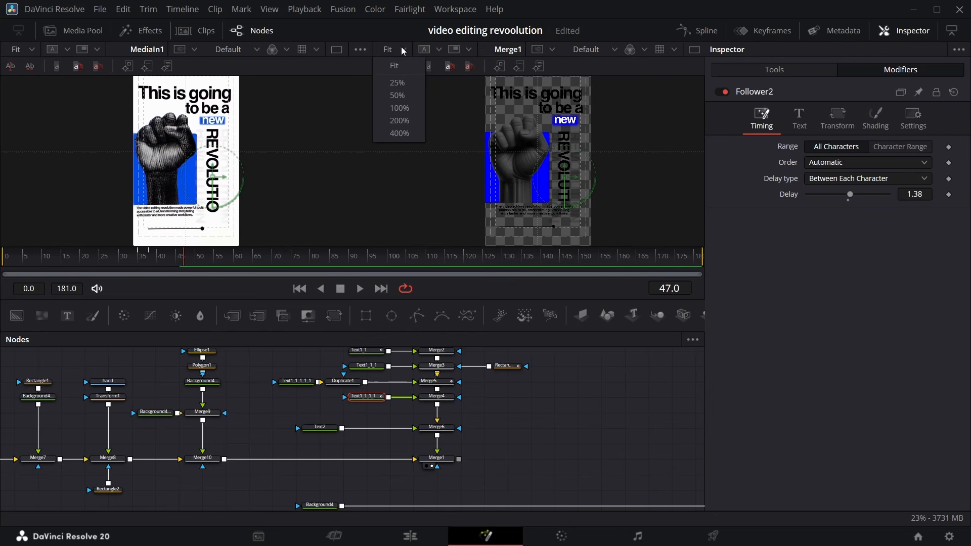
pyautogui.click(400, 95)
pyautogui.scroll(-5, 522, 184)
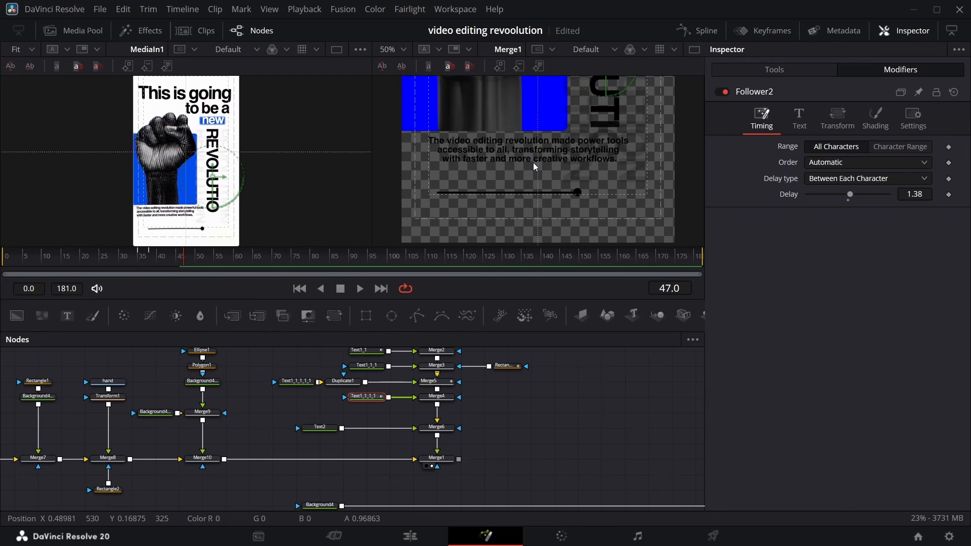
pyautogui.click(320, 428)
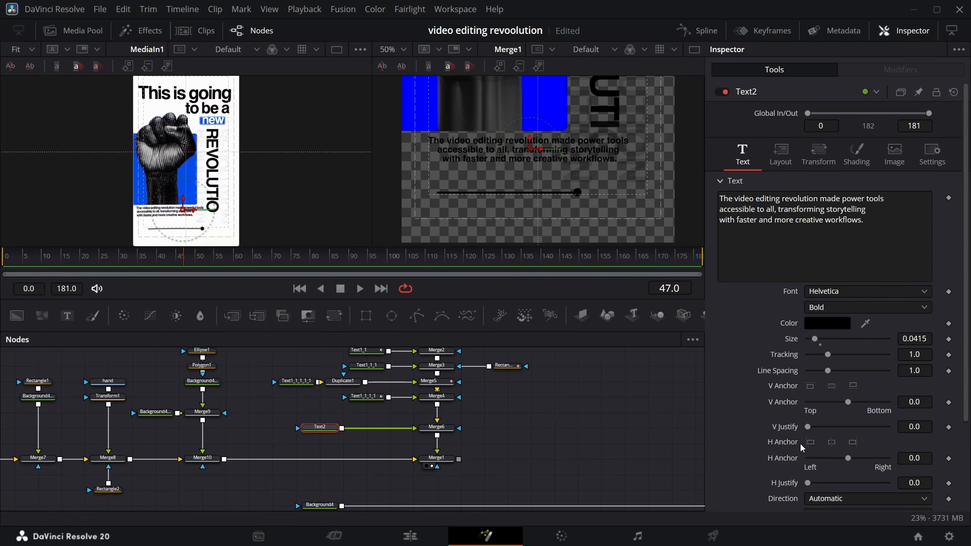
pyautogui.click(811, 443)
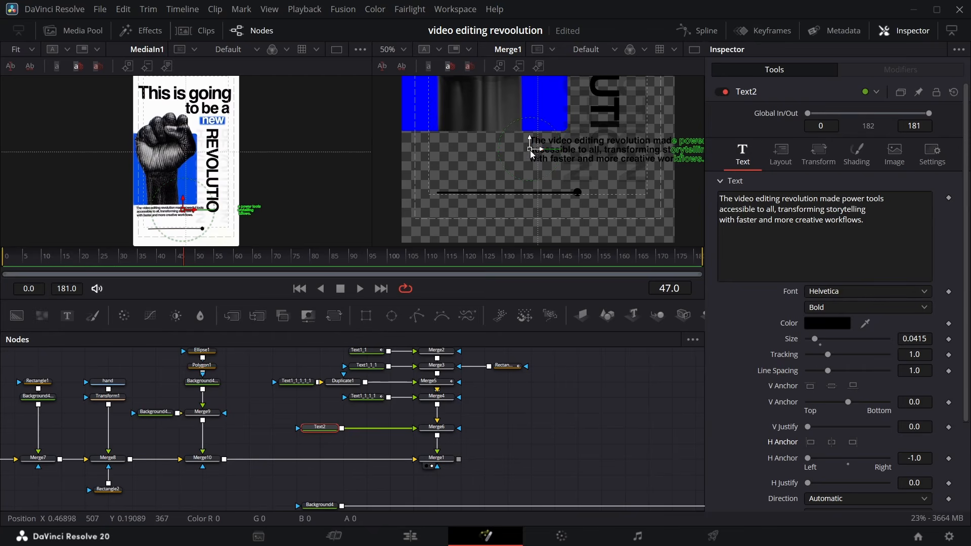
# Move the Text2 paragraph to about X 0.043, Y 0.19 and reduce its text size to 0.0362
pyautogui.moveTo(530, 151); pyautogui.dragTo(415, 153)
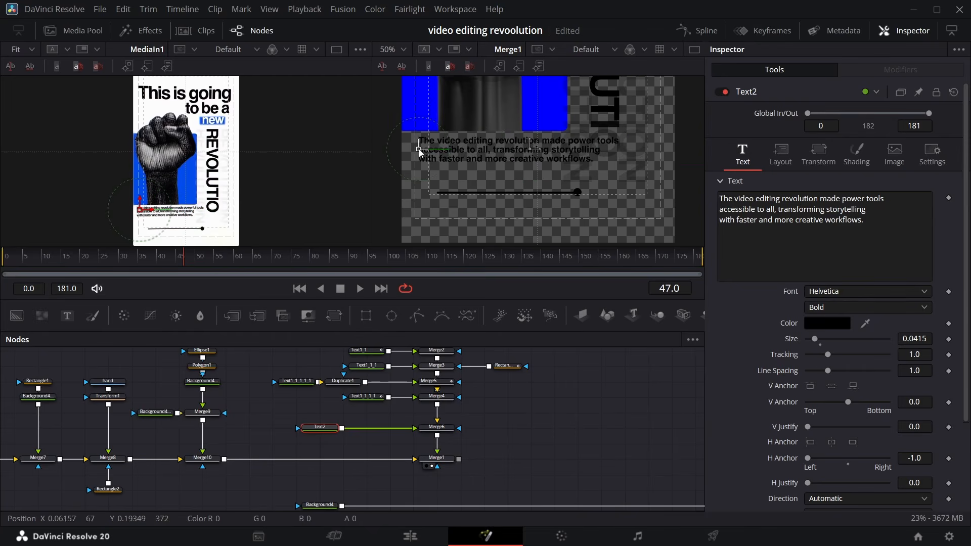
pyautogui.click(780, 152)
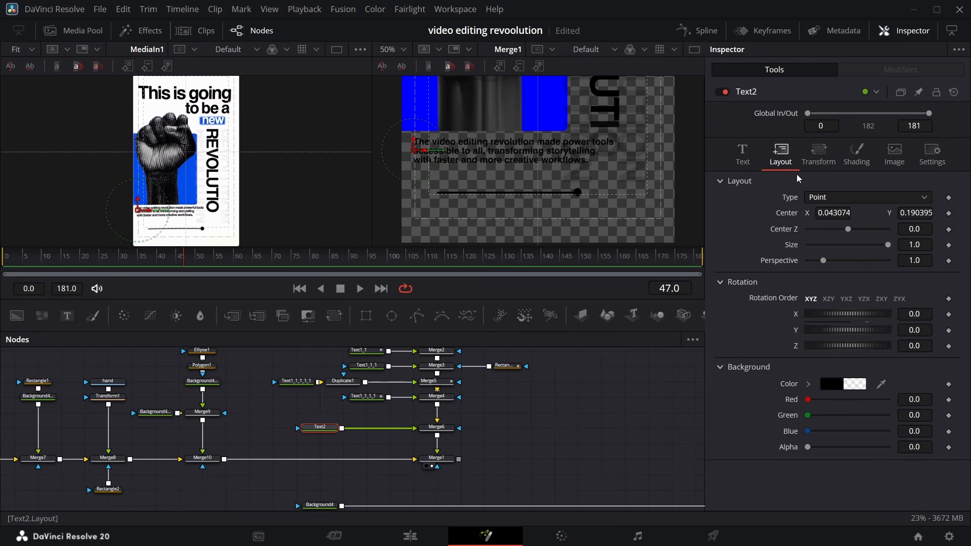
pyautogui.click(743, 152)
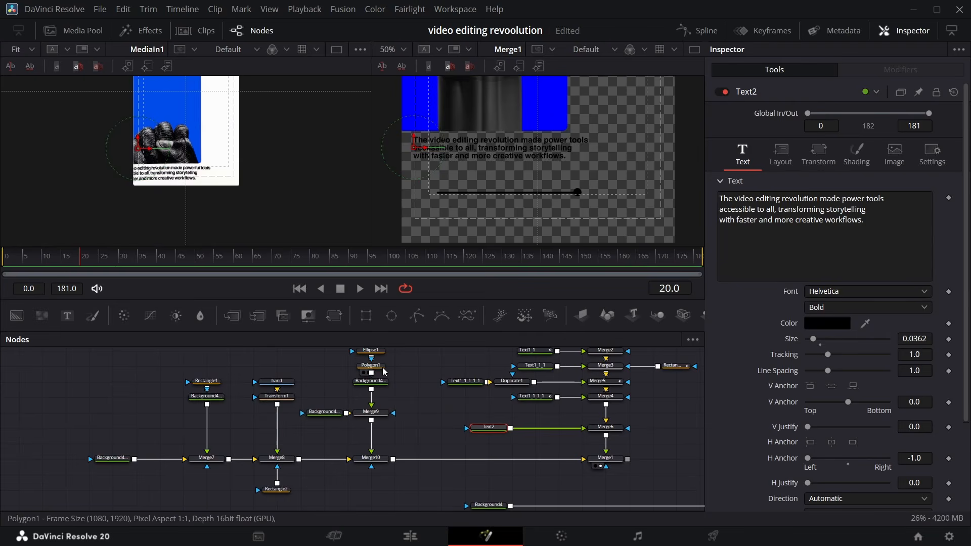
# Keyframe Polygon1's Length from 0.0 at frame 20 to 1.0 at frame 40 so the line draws on
pyautogui.click(371, 371)
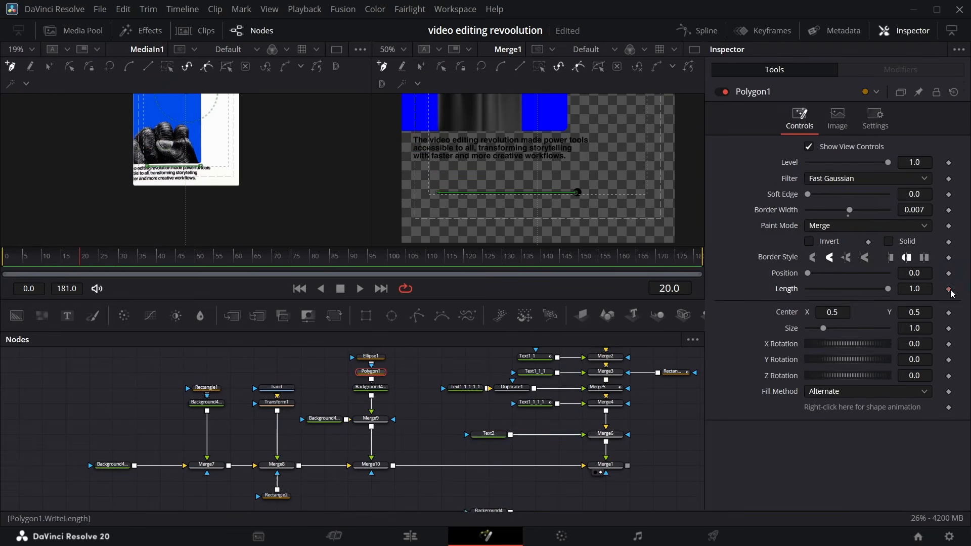
pyautogui.click(158, 266)
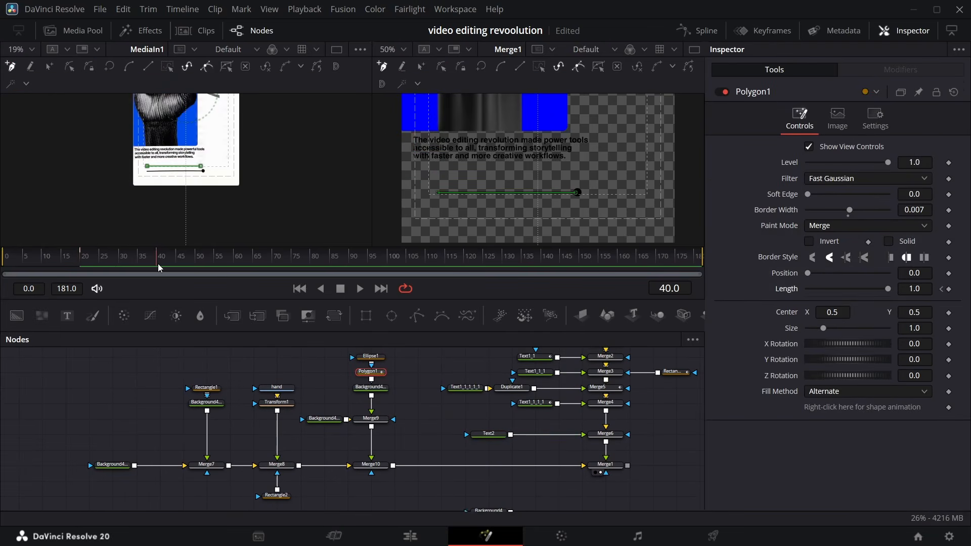
pyautogui.click(948, 289)
pyautogui.click(942, 290)
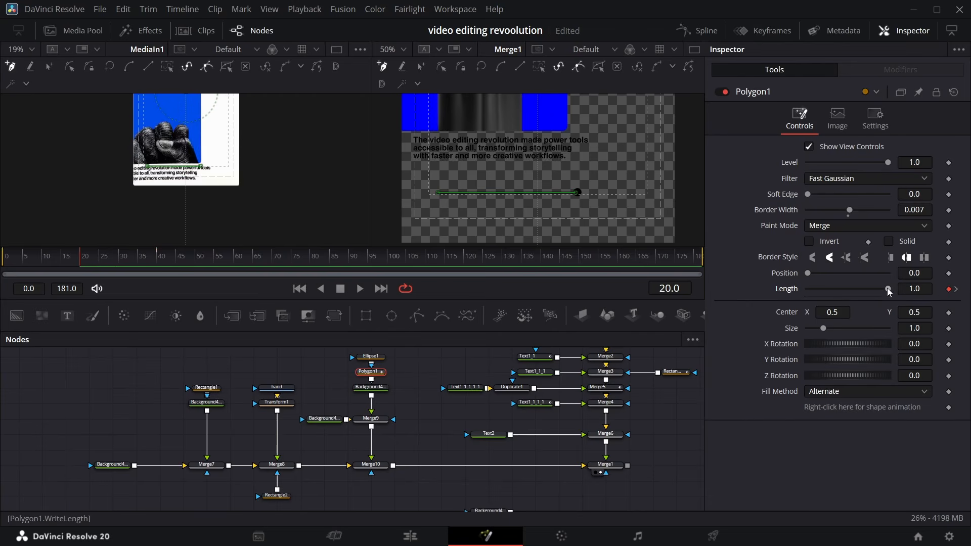
pyautogui.moveTo(888, 292); pyautogui.dragTo(788, 294)
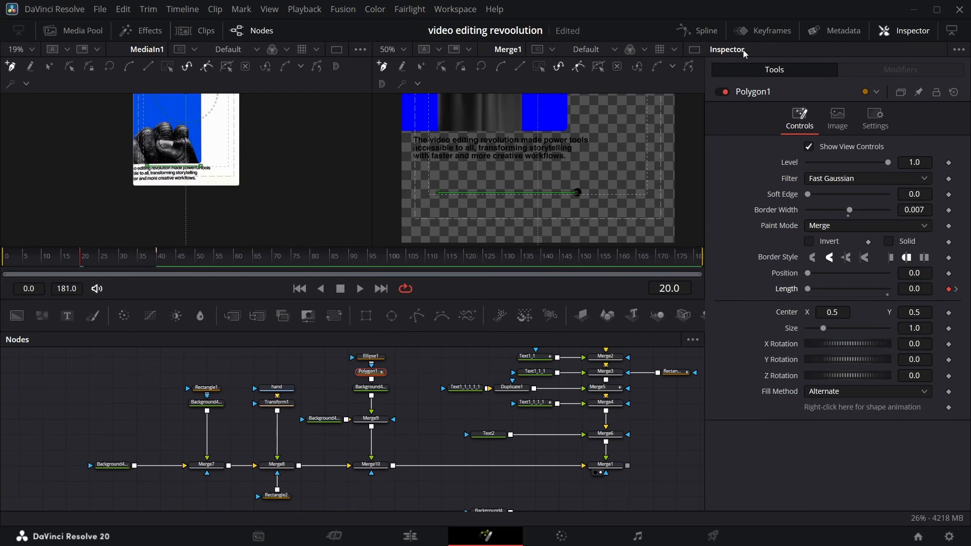
# Fit the Polygon1 Length curve in the spline editor and apply easing to its keyframes
pyautogui.click(714, 35)
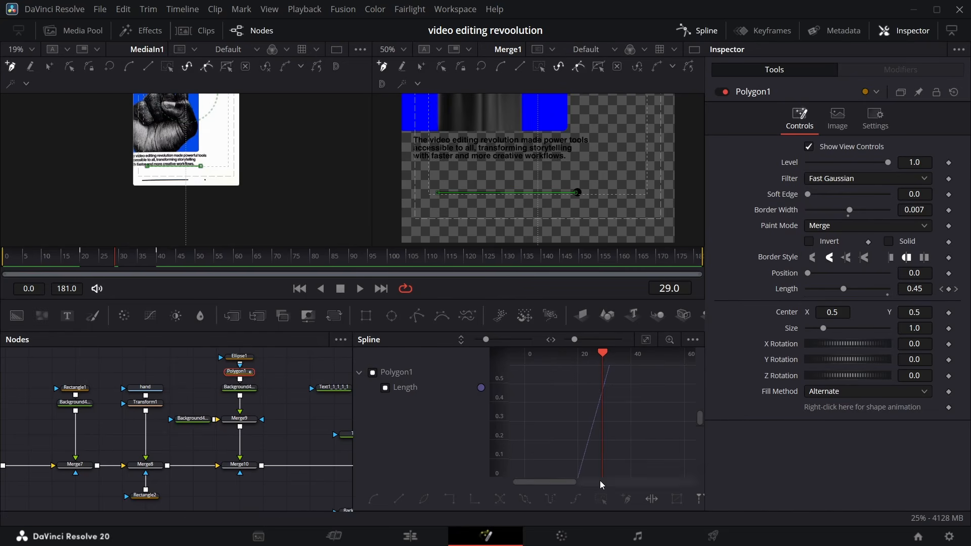
pyautogui.click(374, 373)
pyautogui.click(645, 339)
pyautogui.click(601, 498)
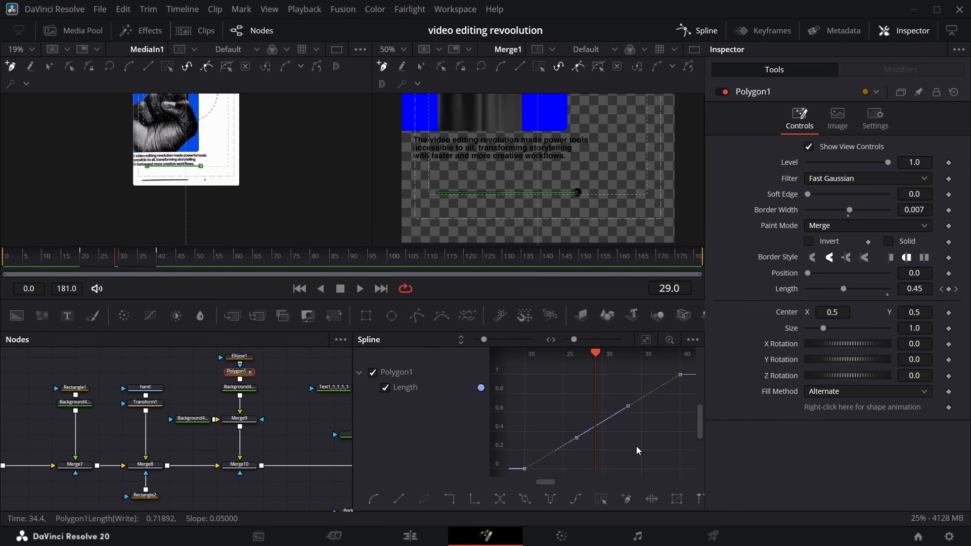
pyautogui.rightClick(636, 451)
pyautogui.moveTo(708, 270)
pyautogui.click(813, 309)
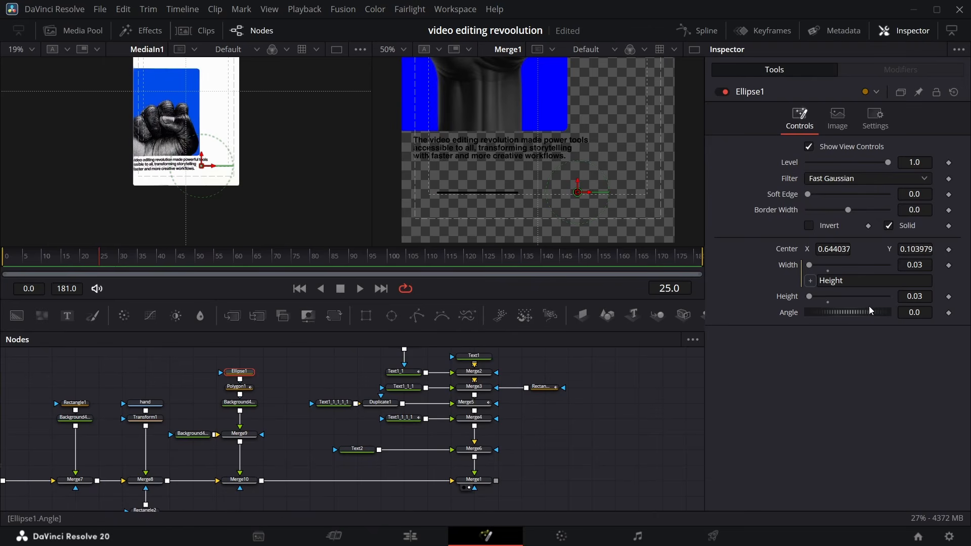
# Keyframe Ellipse1's Height from 0.0 at frame 25 to 0.03 at frame 40 and play back the dot's growth
pyautogui.click(949, 296)
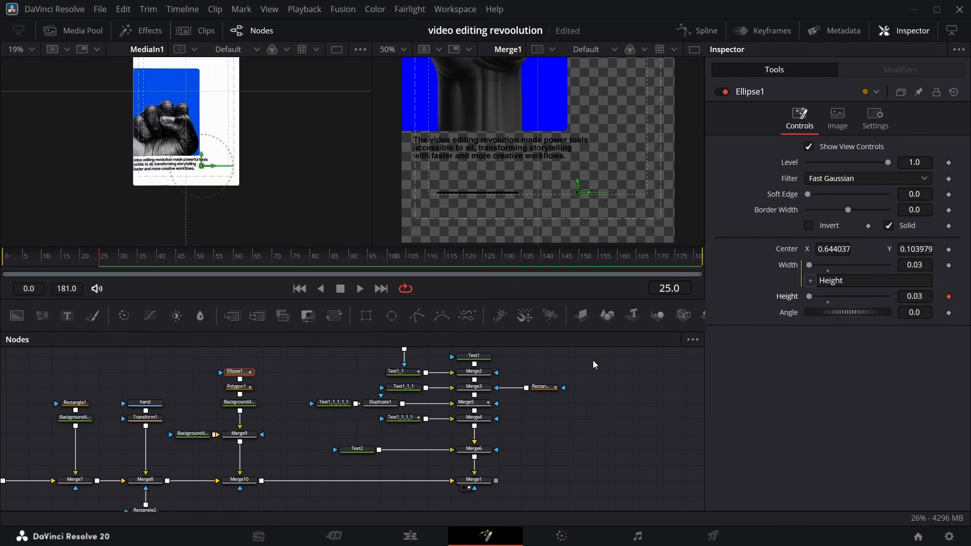
pyautogui.moveTo(105, 267); pyautogui.dragTo(161, 267)
pyautogui.press('[')
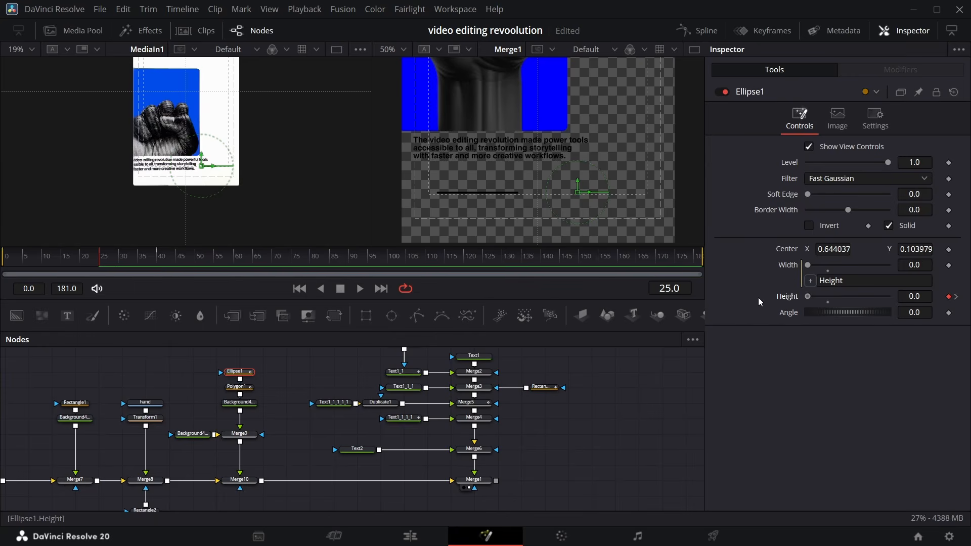
pyautogui.press('space')
pyautogui.press('space')
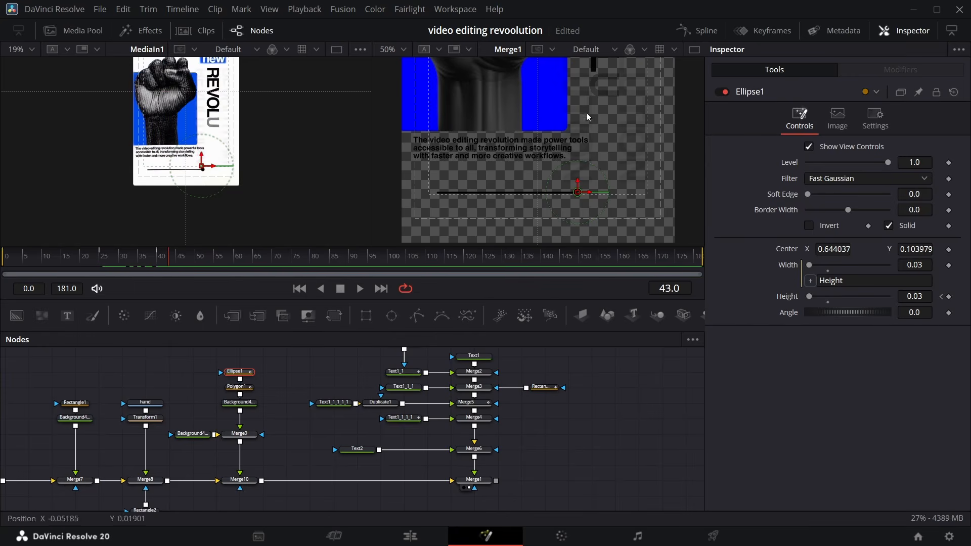
# Smooth the Ellipse1 Height curve between its keyframes in the spline editor
pyautogui.click(700, 30)
pyautogui.hotkey('ctrl', 'f')
pyautogui.rightClick(625, 446)
pyautogui.click(601, 433)
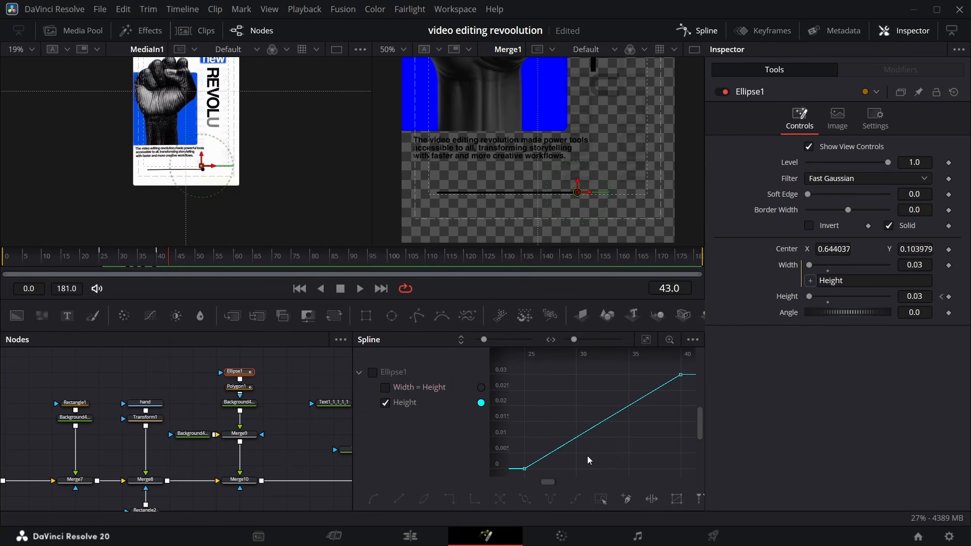
pyautogui.hotkey('ctrl', 'a')
pyautogui.hotkey('shift', 's')
pyautogui.click(698, 35)
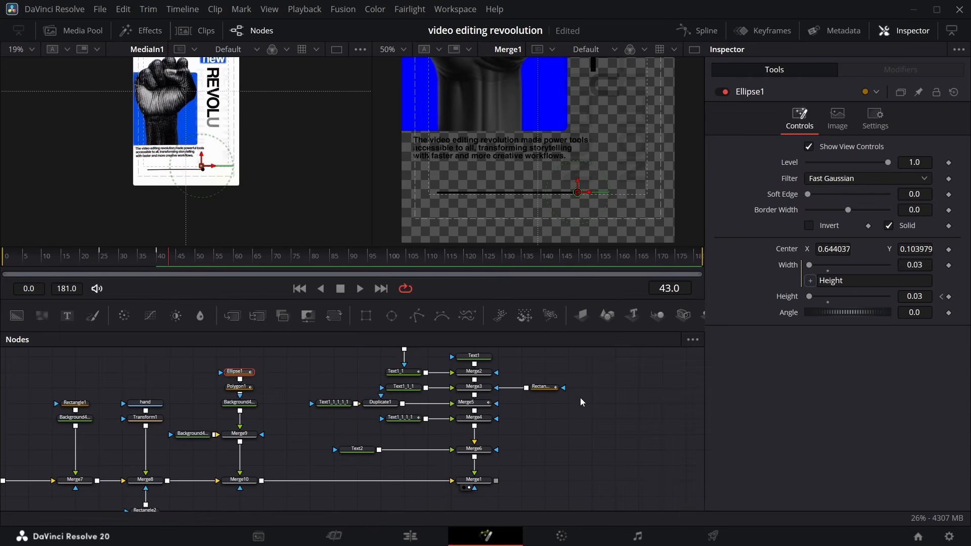
pyautogui.click(581, 398)
# Keyframe Transform1's Center so the hand rises from below the frame at frame 10 to Y 0.263989 at frame 45
pyautogui.click(142, 263)
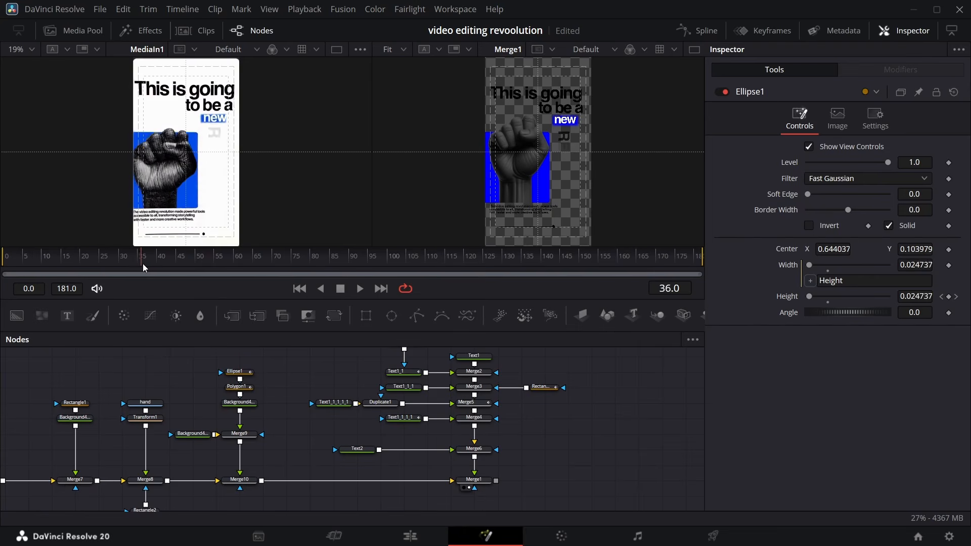
pyautogui.moveTo(142, 263); pyautogui.dragTo(44, 257)
pyautogui.scroll(-1, 53, 229)
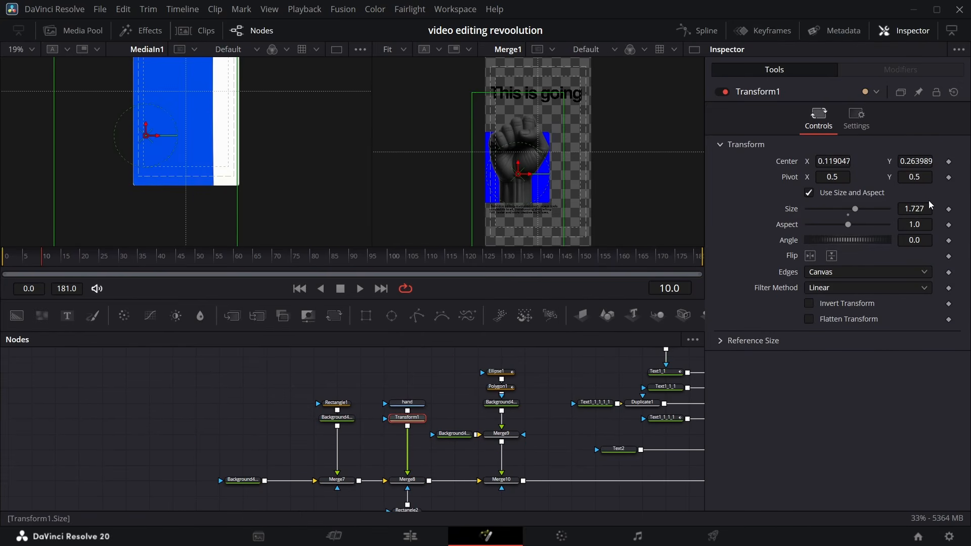
pyautogui.click(950, 162)
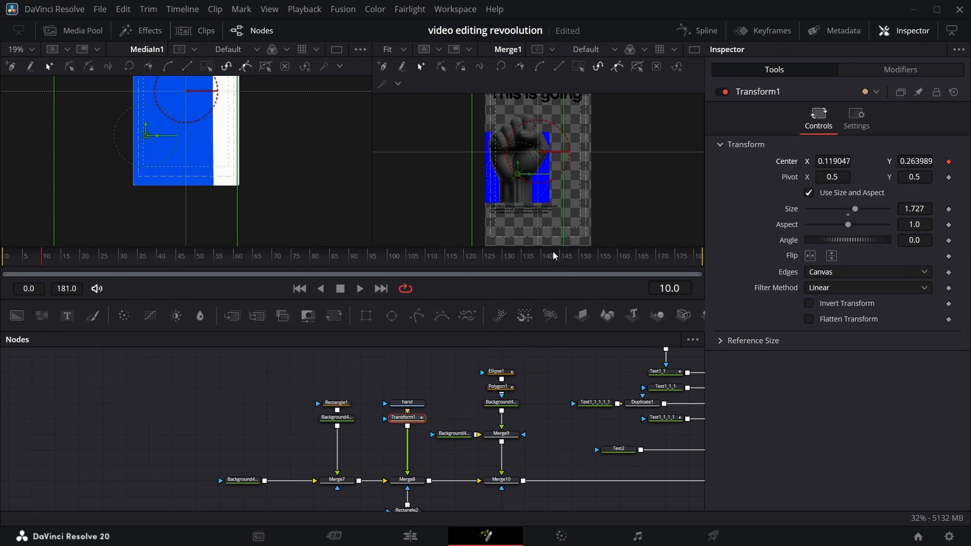
pyautogui.moveTo(42, 261); pyautogui.dragTo(177, 250)
pyautogui.scroll(1, 210, 199)
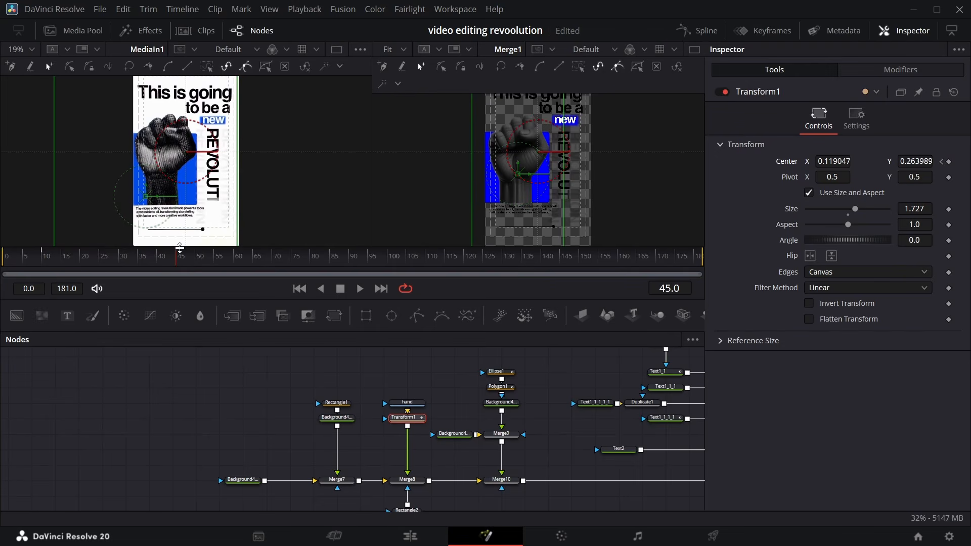
pyautogui.click(941, 161)
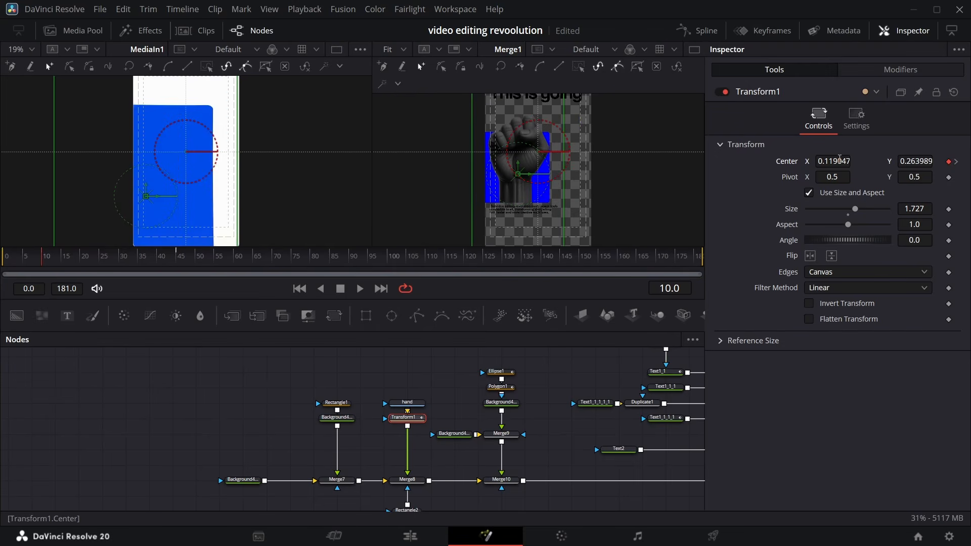
pyautogui.moveTo(919, 162); pyautogui.dragTo(875, 162)
pyautogui.moveTo(43, 263); pyautogui.dragTo(93, 267)
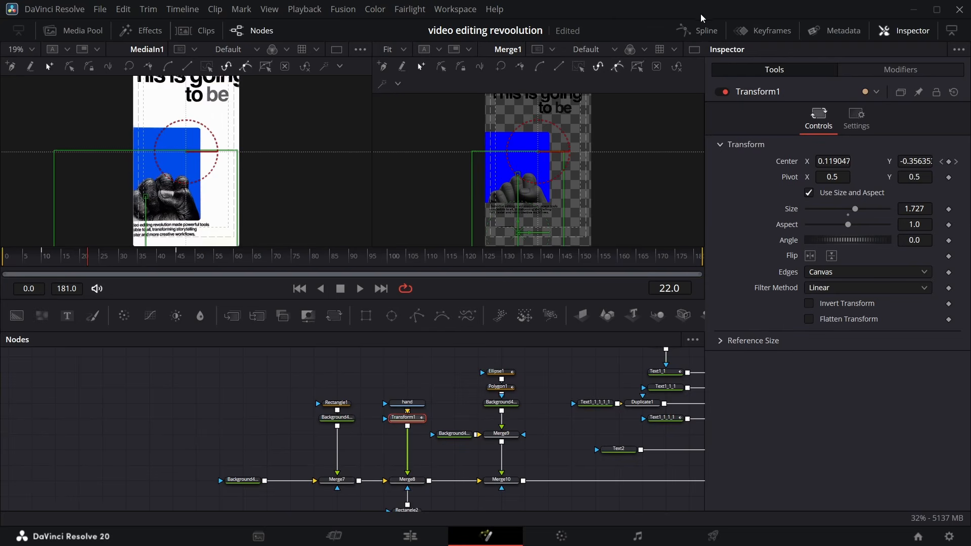
# Ease Transform1's Center displacement curve into the frame 45 keyframe and set the hand's Size to 1.734
pyautogui.click(700, 29)
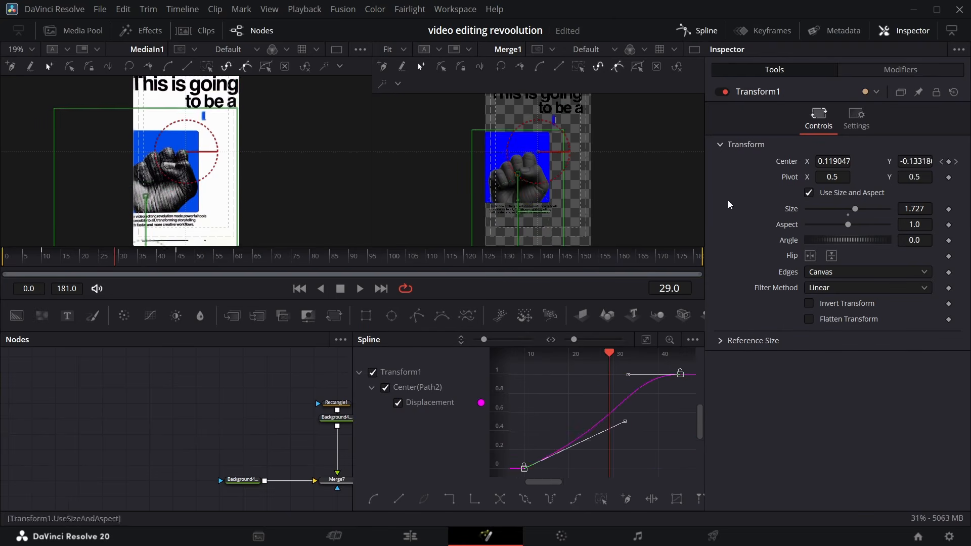
pyautogui.moveTo(108, 261); pyautogui.dragTo(87, 261)
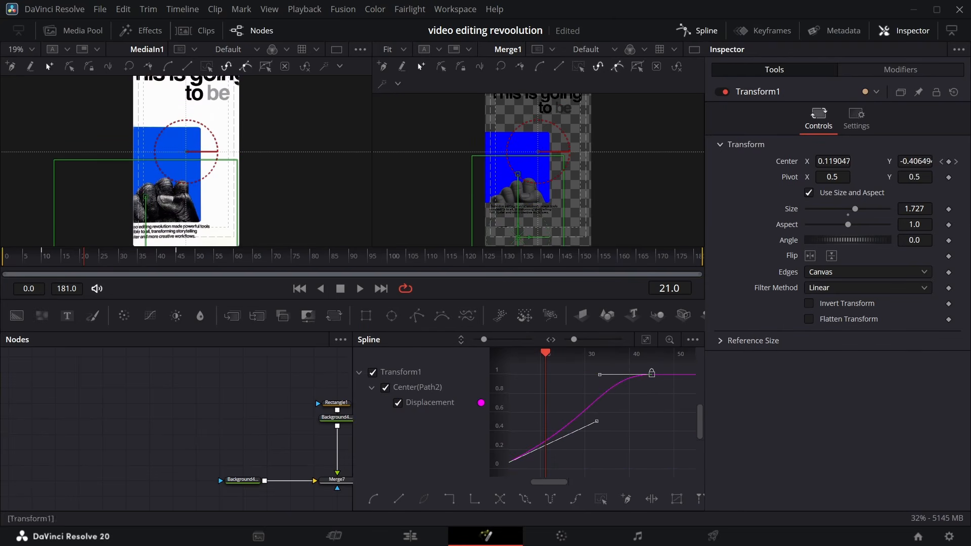
pyautogui.press('space')
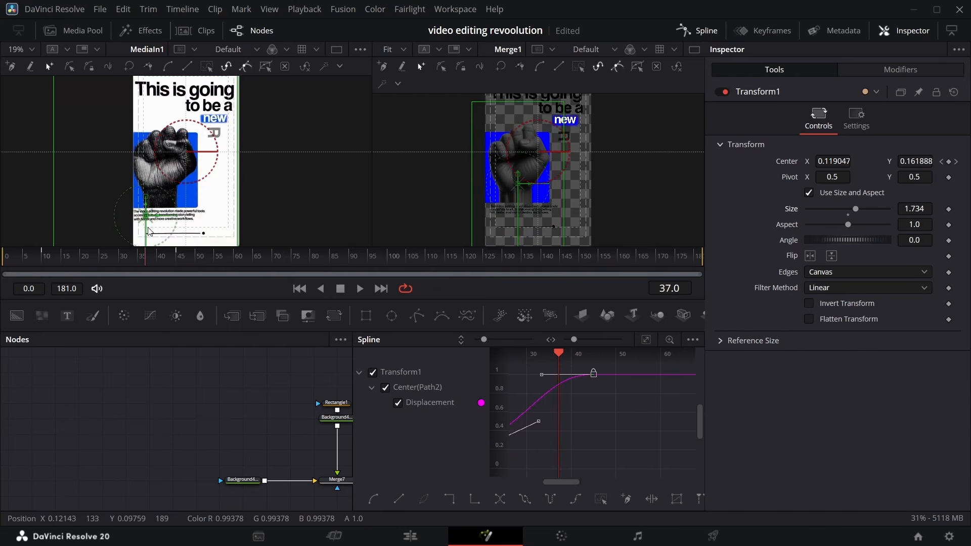
pyautogui.click(691, 30)
pyautogui.hscroll(8, 492, 422)
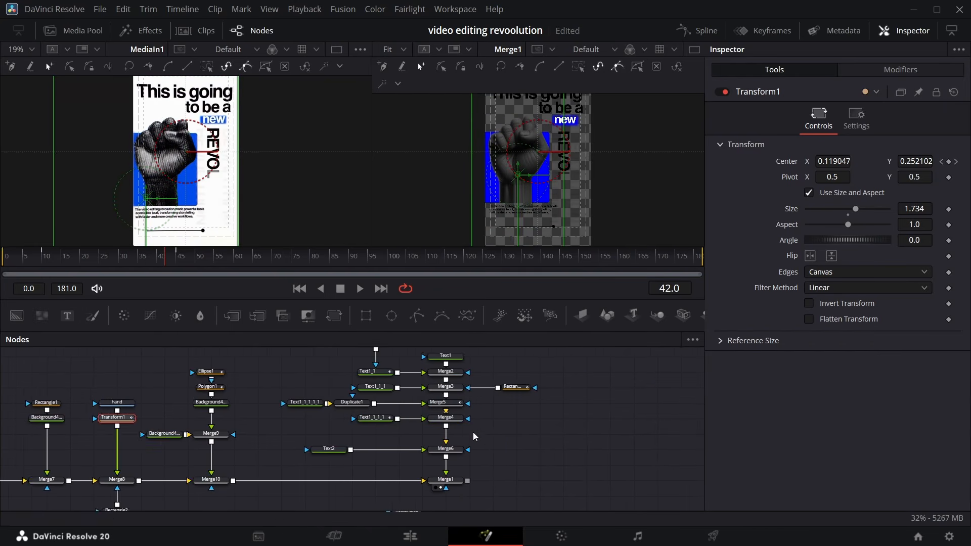
pyautogui.scroll(-1, 303, 354)
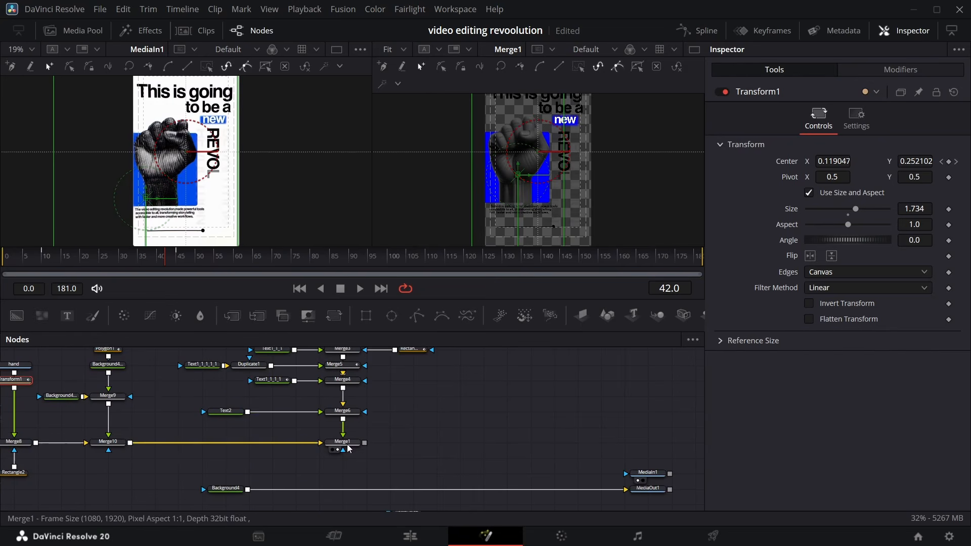
# Add an ImagePlane3D after Merge1 and combine it with a Camera3D in a Merge3D node
pyautogui.moveTo(167, 264)
pyautogui.mouseDown()
pyautogui.moveTo(175, 262)
pyautogui.moveTo(1, 248)
pyautogui.moveTo(181, 254)
pyautogui.mouseUp()
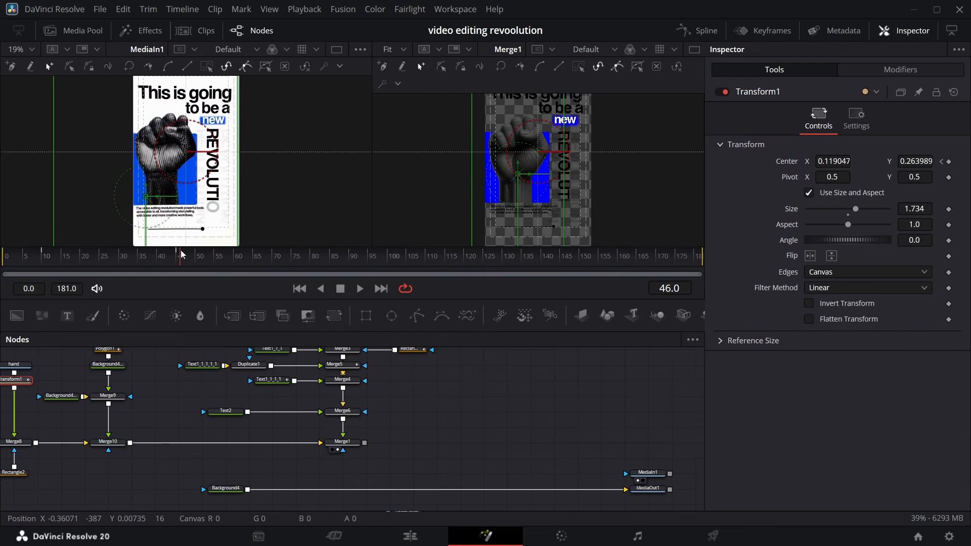
pyautogui.click(356, 445)
pyautogui.click(581, 316)
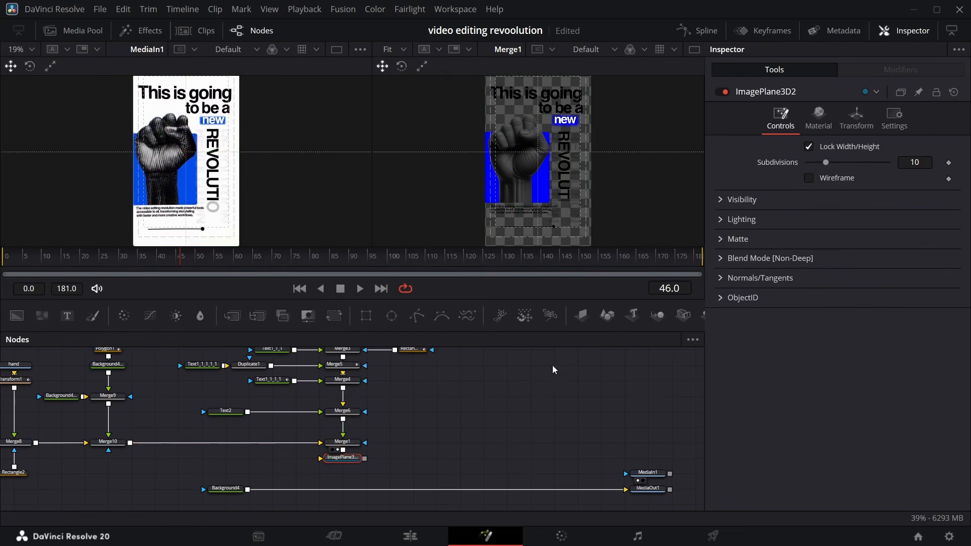
pyautogui.click(683, 314)
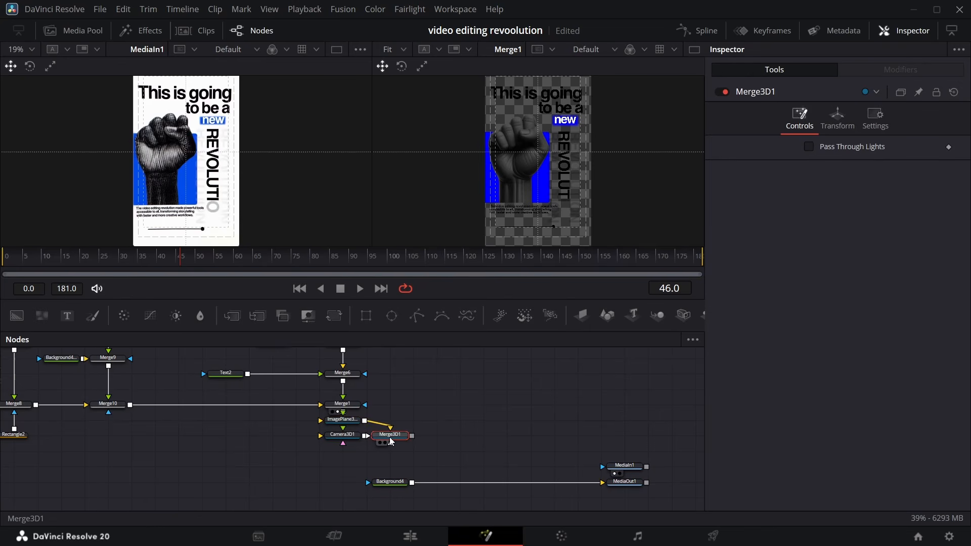
# Add a Renderer 3D after Merge3D1 and merge its output over Background4 ahead of MediaOut1
pyautogui.hotkey('shift', 'space')
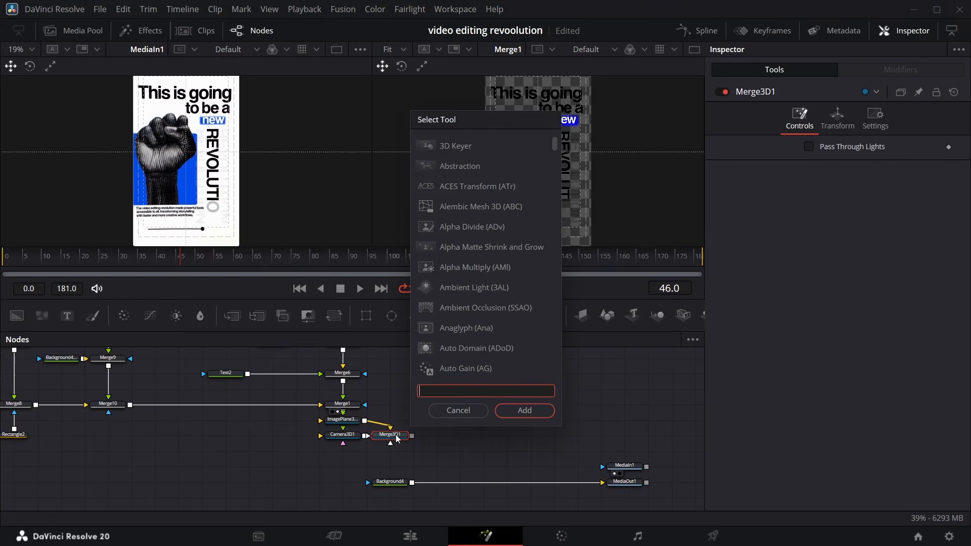
pyautogui.write('re')
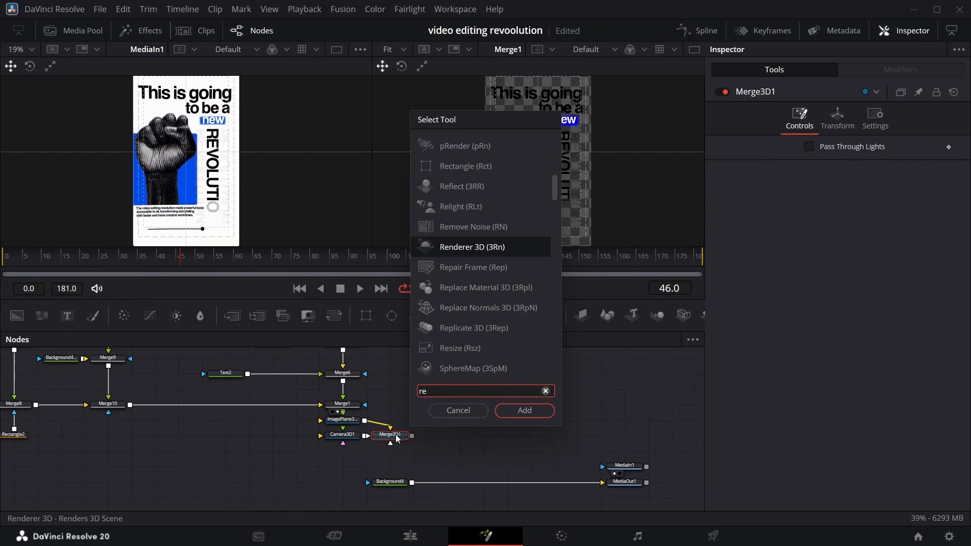
pyautogui.press('Return')
pyautogui.moveTo(461, 435); pyautogui.dragTo(411, 482)
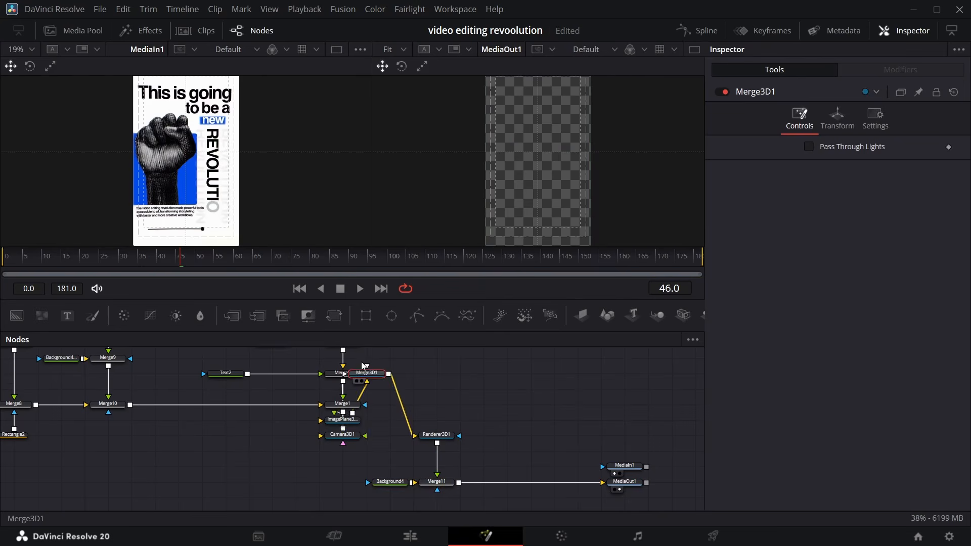
# View the Merge3D1 scene and move Camera3D1 back to a Z translation of 5.3
pyautogui.press('1')
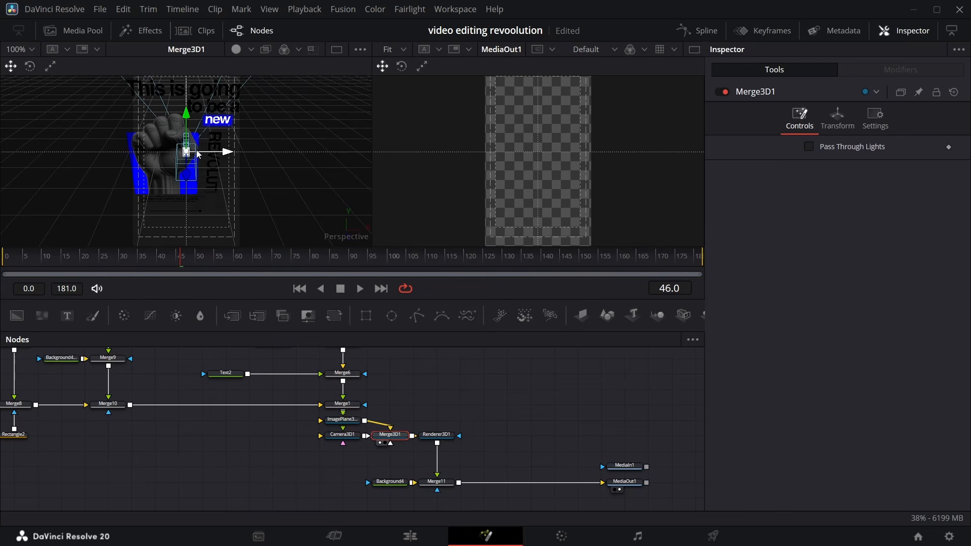
pyautogui.click(348, 436)
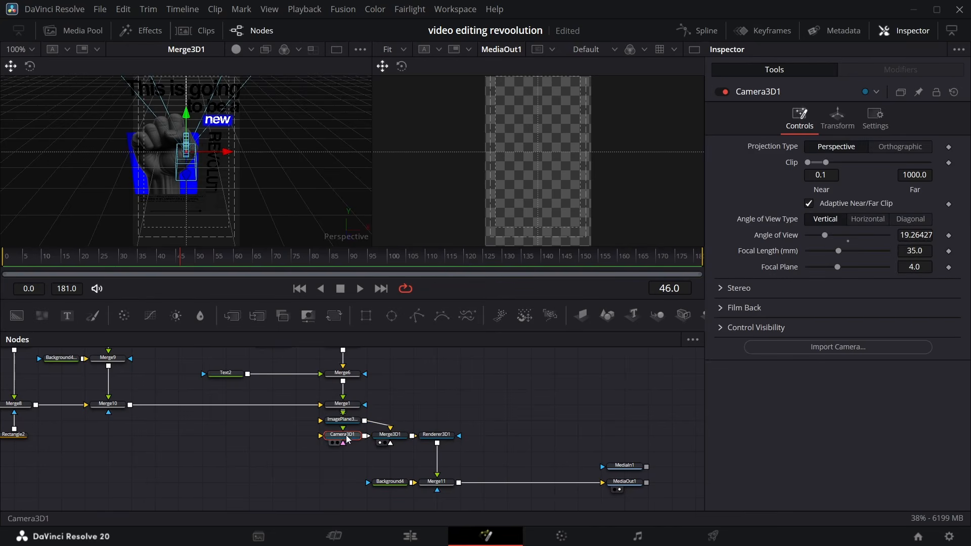
pyautogui.moveTo(187, 181); pyautogui.dragTo(185, 221)
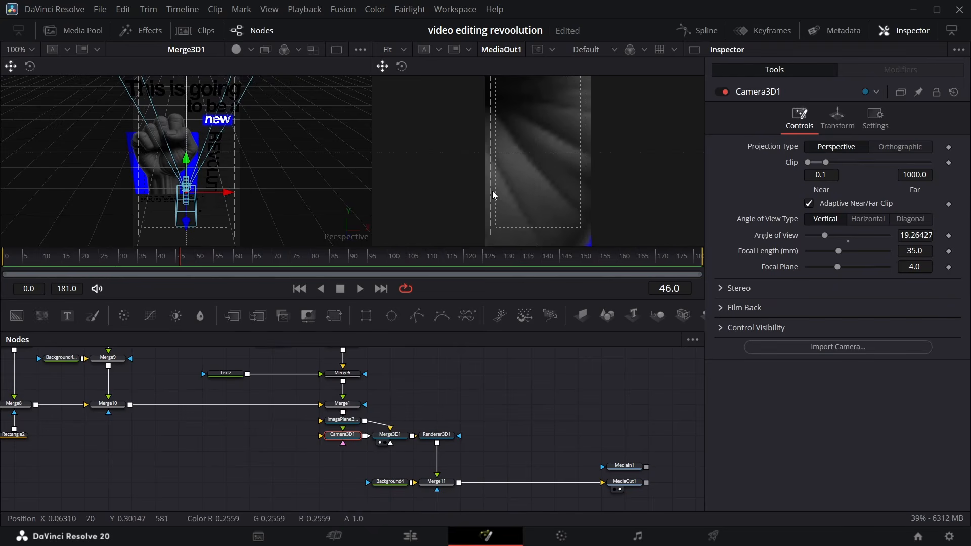
pyautogui.click(840, 127)
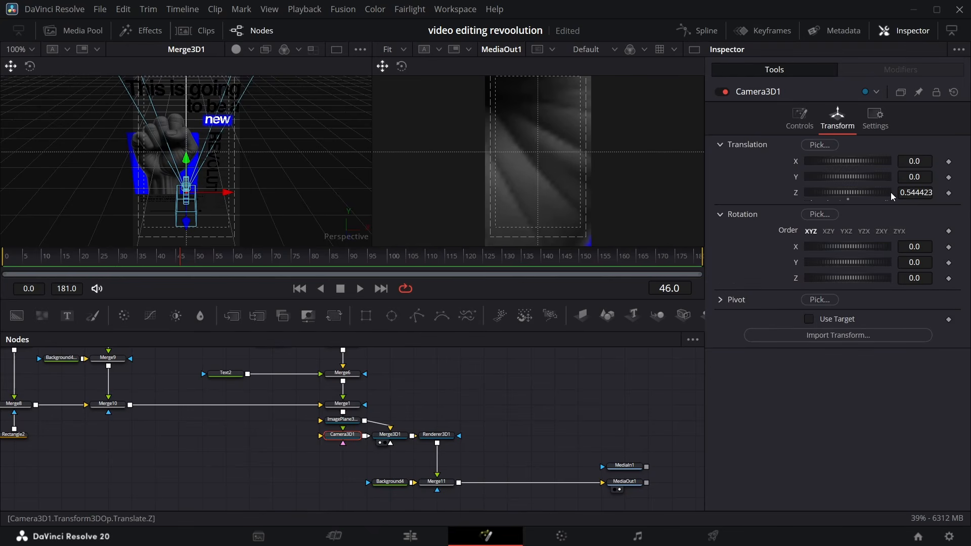
pyautogui.moveTo(906, 192)
pyautogui.mouseDown()
pyautogui.moveTo(970, 192)
pyautogui.moveTo(920, 192)
pyautogui.mouseUp()
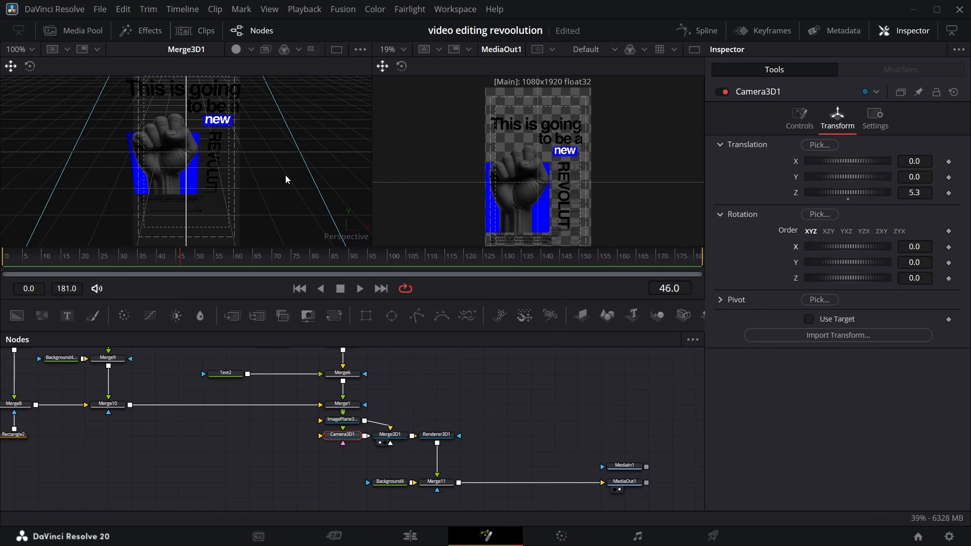
# Keyframe Camera3D1's Z translation to pull back from close to the image plane at frame 0 to 5.3 at frame 50, matching the reference clip
pyautogui.click(615, 474)
pyautogui.moveTo(53, 263); pyautogui.dragTo(187, 257)
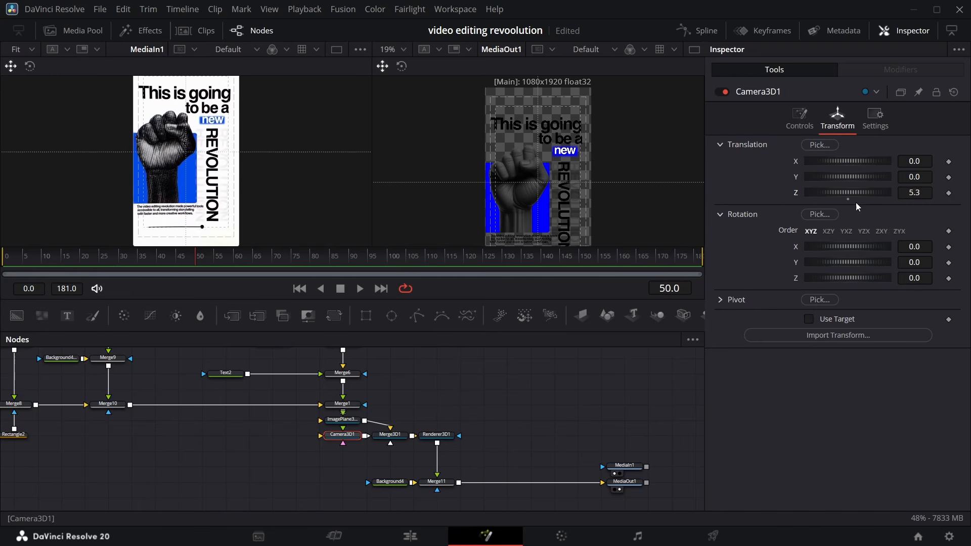
pyautogui.click(948, 193)
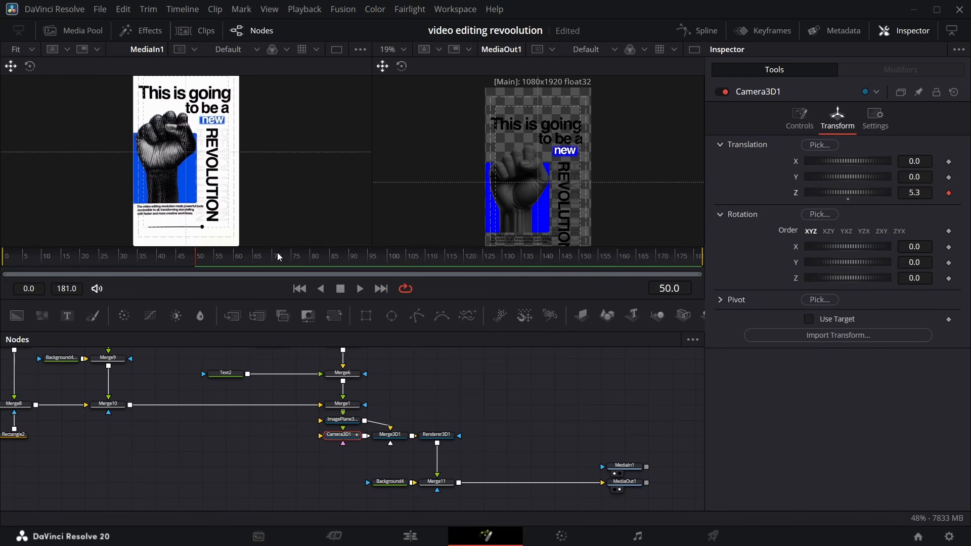
pyautogui.moveTo(204, 264); pyautogui.dragTo(6, 263)
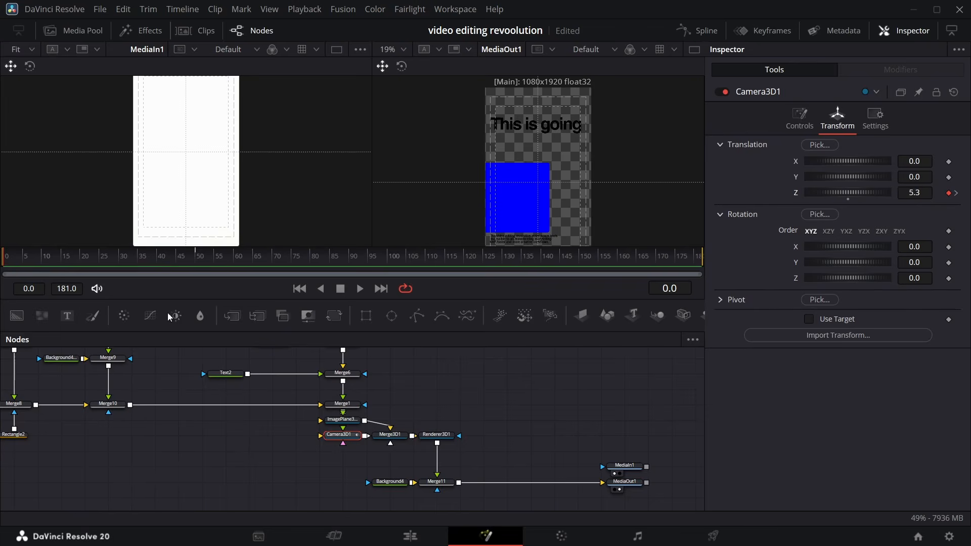
pyautogui.moveTo(11, 268)
pyautogui.mouseDown()
pyautogui.moveTo(207, 249)
pyautogui.moveTo(4, 258)
pyautogui.mouseUp()
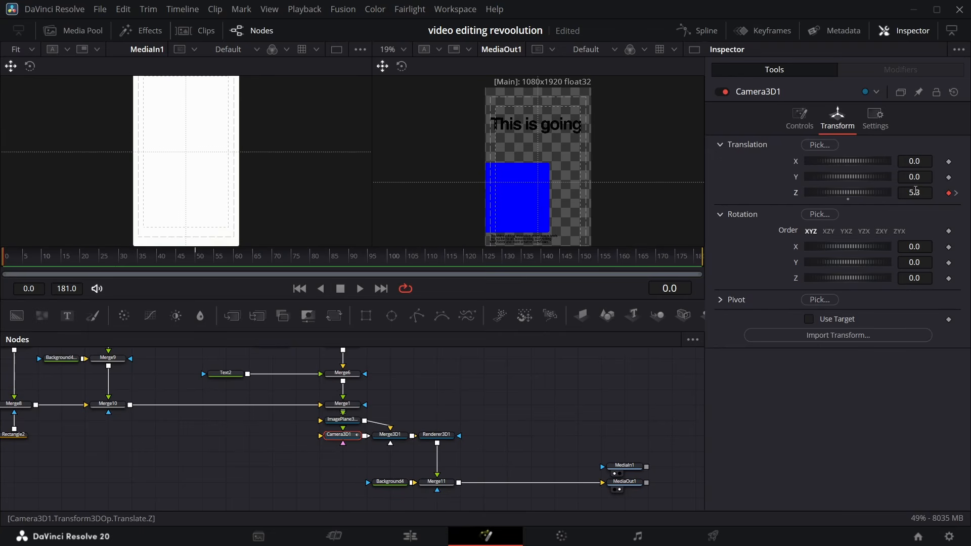
pyautogui.moveTo(915, 190); pyautogui.dragTo(18, 252)
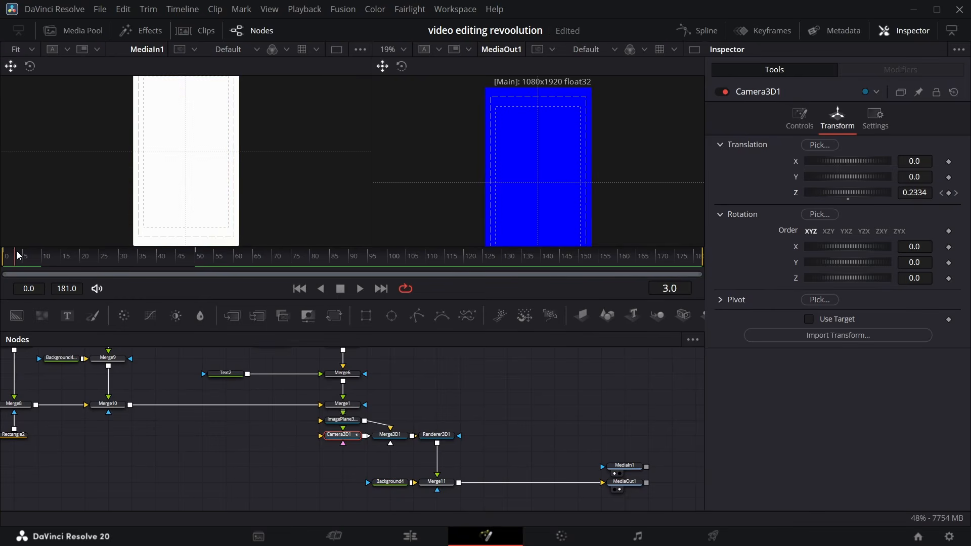
# Fade in ImagePlane3D2 by keyframing its material Opacity from 0.0 at frame 3 to 1.0 at frame 10
pyautogui.click(348, 423)
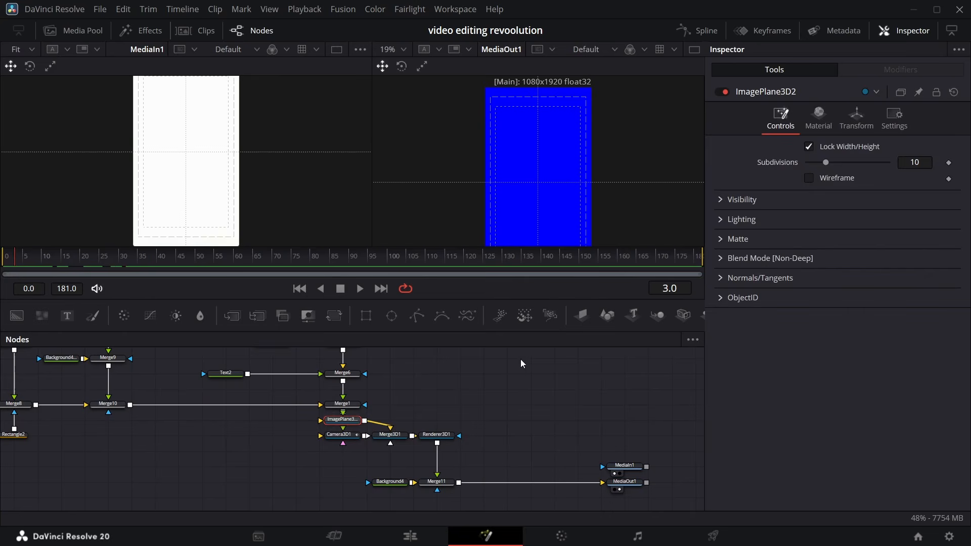
pyautogui.click(818, 118)
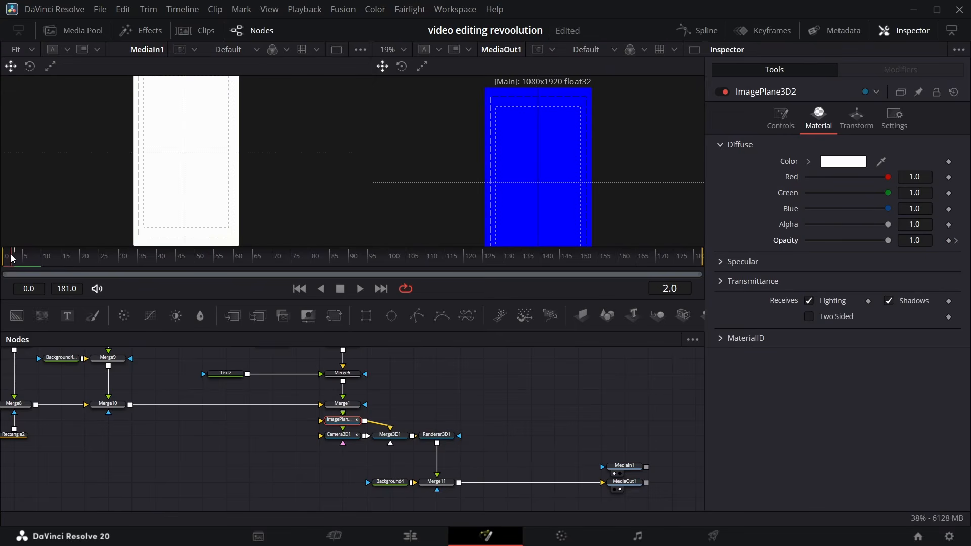
pyautogui.moveTo(12, 259); pyautogui.dragTo(41, 258)
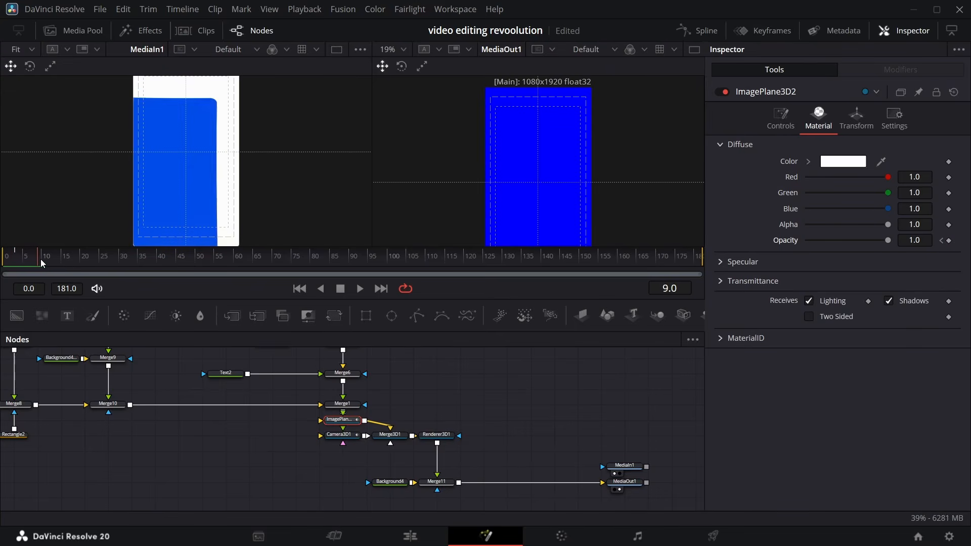
pyautogui.click(942, 242)
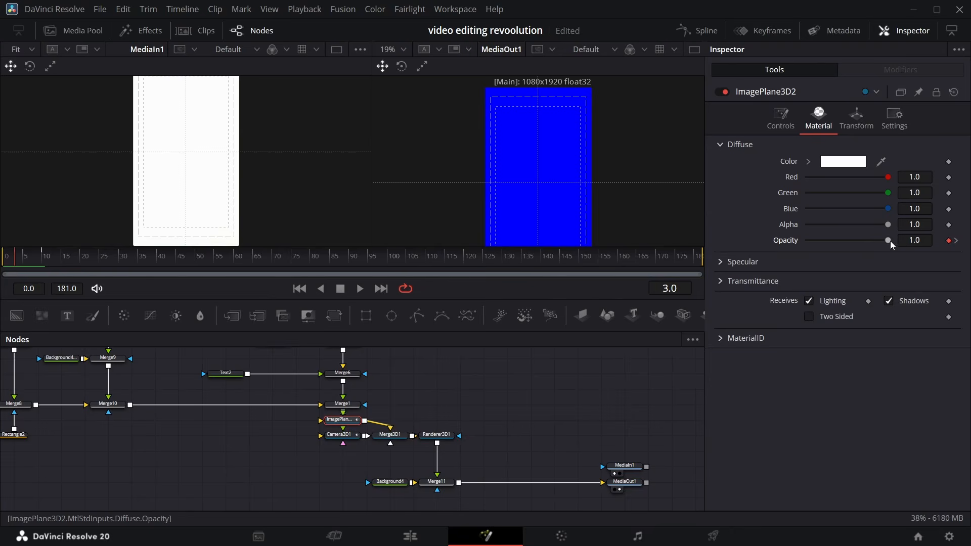
pyautogui.moveTo(875, 243); pyautogui.dragTo(803, 242)
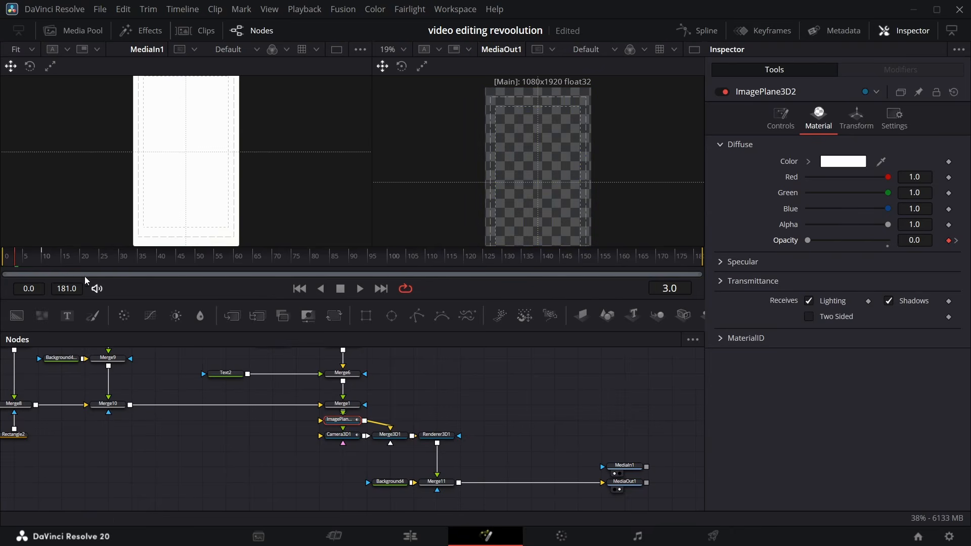
pyautogui.moveTo(19, 260)
pyautogui.mouseDown()
pyautogui.moveTo(47, 261)
pyautogui.moveTo(21, 260)
pyautogui.moveTo(38, 262)
pyautogui.mouseUp()
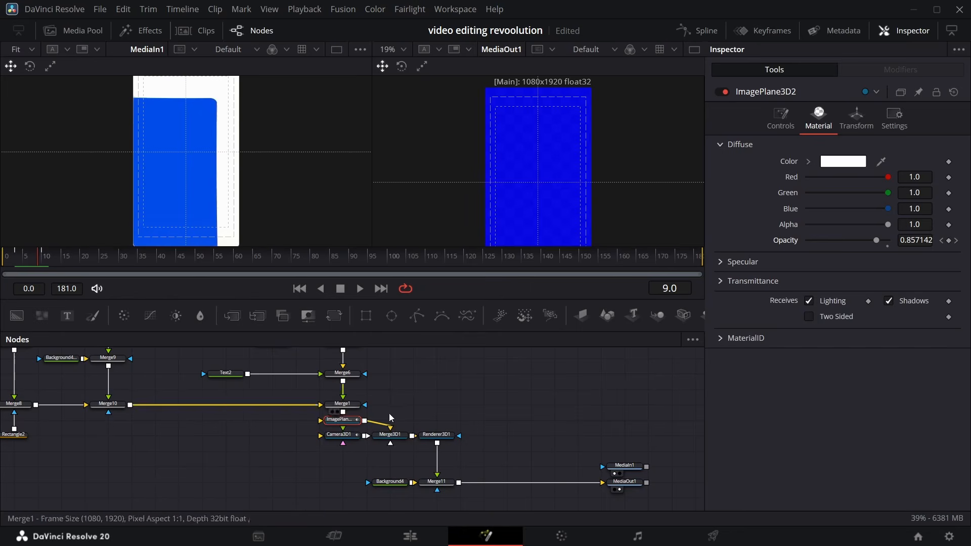
# Apply an Out Cubic ease to Camera3D1's Z Offset curve in the spline editor
pyautogui.click(339, 434)
pyautogui.click(697, 30)
pyautogui.rightClick(601, 462)
pyautogui.moveTo(749, 275)
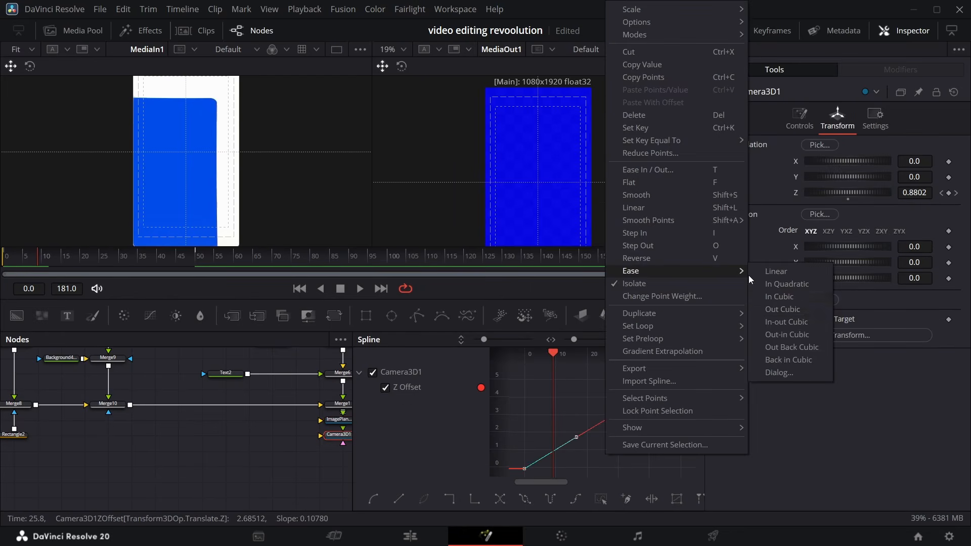
pyautogui.click(783, 310)
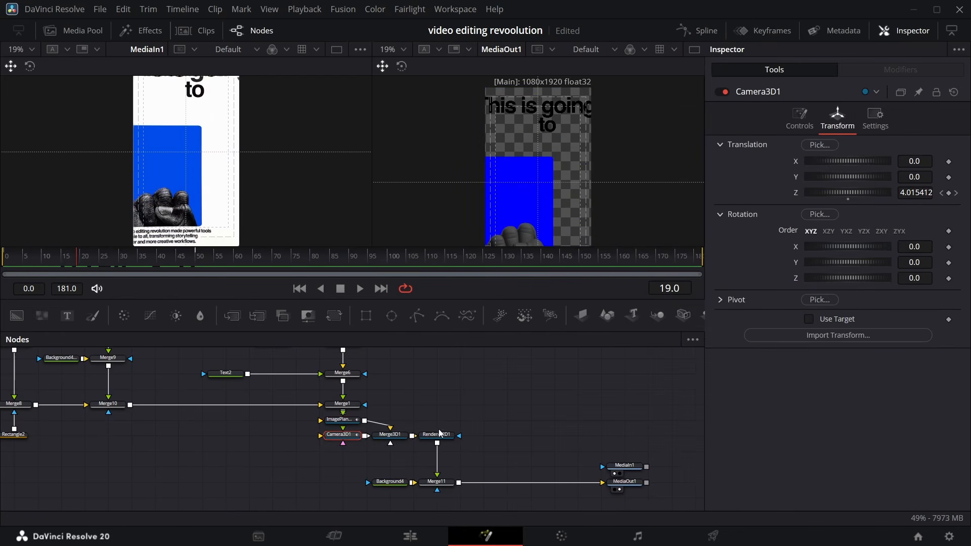
# Group all nodes of the first scene, up to Renderer3D1, inside an Underlay
pyautogui.hscroll(3, 303, 408)
pyautogui.scroll(3, 303, 408)
pyautogui.hscroll(-6, 303, 408)
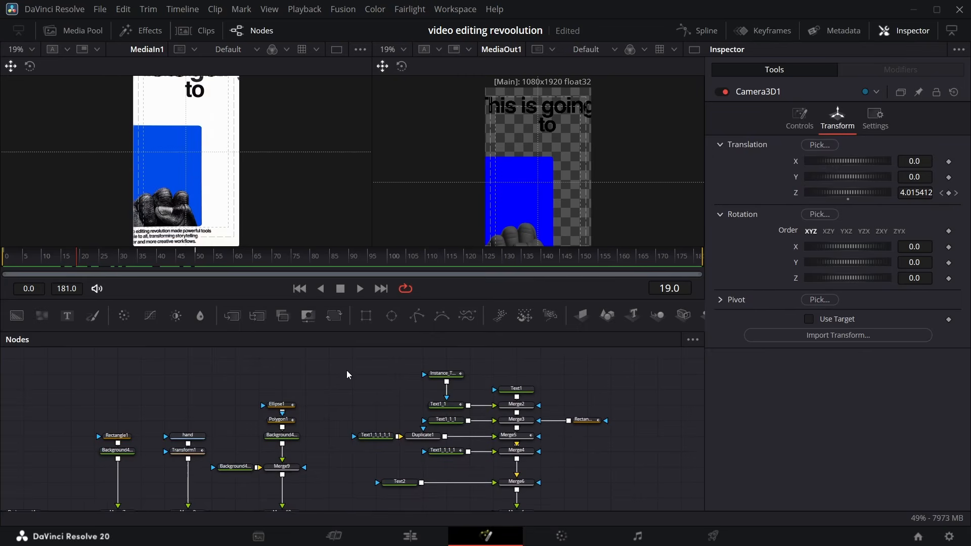
pyautogui.moveTo(14, 363); pyautogui.dragTo(640, 417)
pyautogui.hotkey('shift', 'space')
pyautogui.press('Return')
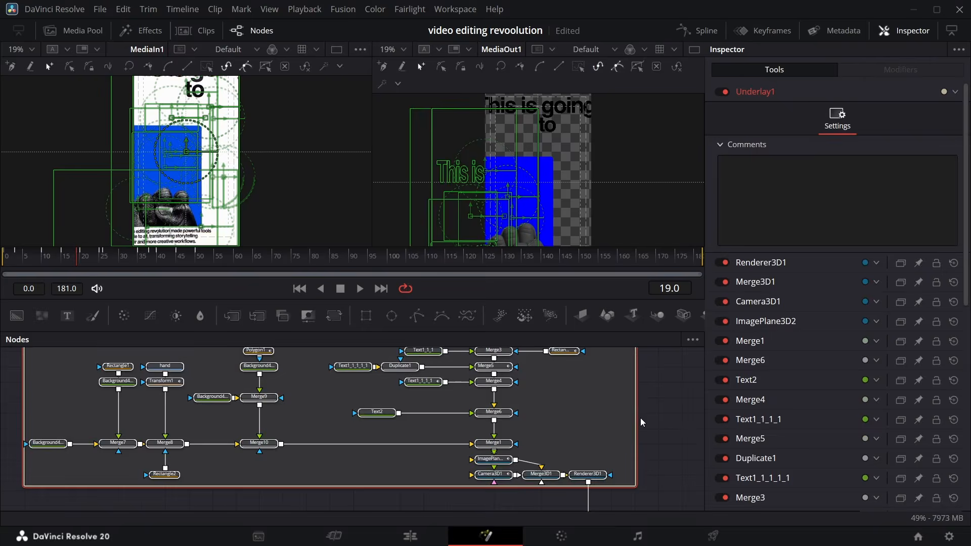
# Rename the underlay to "one" and colour it orange
pyautogui.scroll(3, 640, 422)
pyautogui.click(399, 407)
pyautogui.scroll(-1, 349, 411)
pyautogui.press('F2')
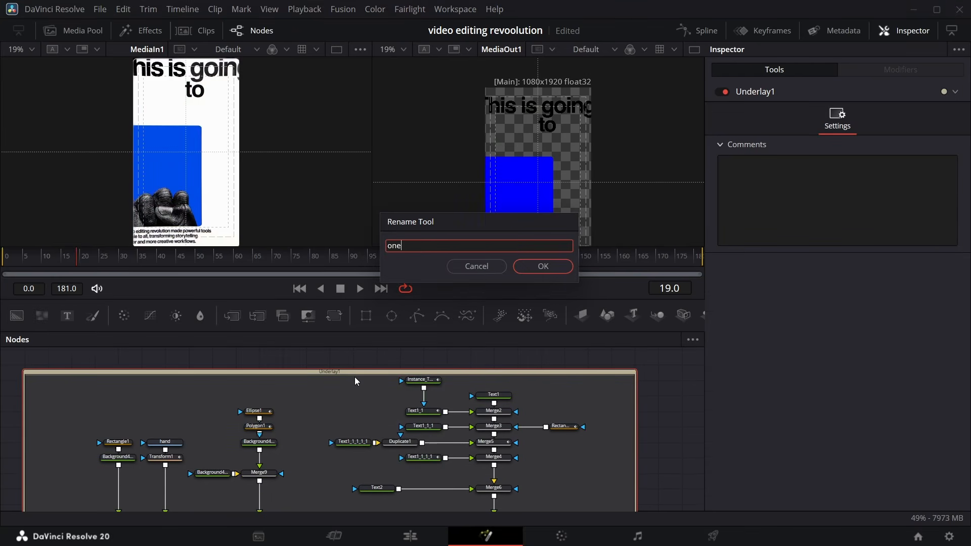
pyautogui.click(547, 266)
pyautogui.rightClick(341, 373)
pyautogui.moveTo(403, 365)
pyautogui.click(474, 362)
# Scrub the reference clip and the output beyond frame 50 to examine how the first scene moves into the next one
pyautogui.scroll(-5, 403, 432)
pyautogui.hscroll(5, 403, 432)
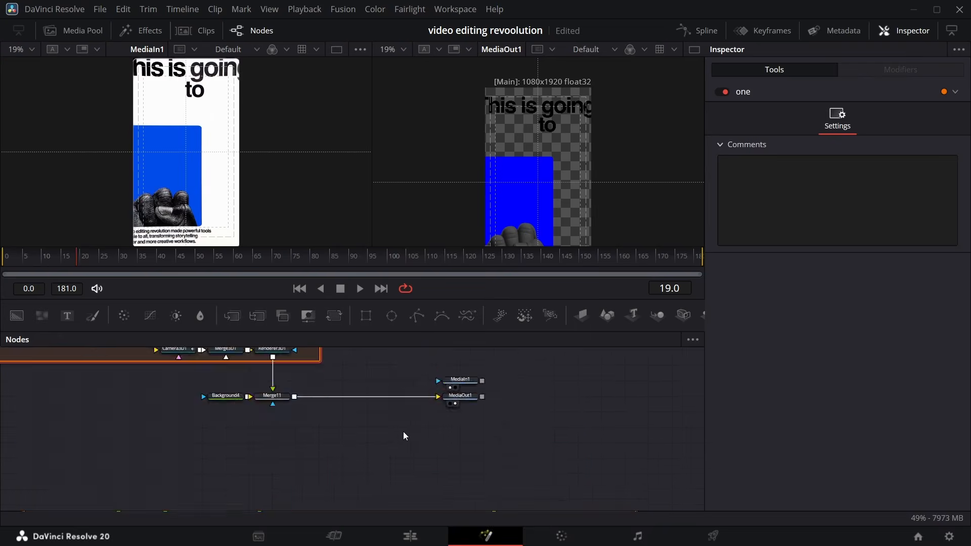
pyautogui.scroll(5, 403, 432)
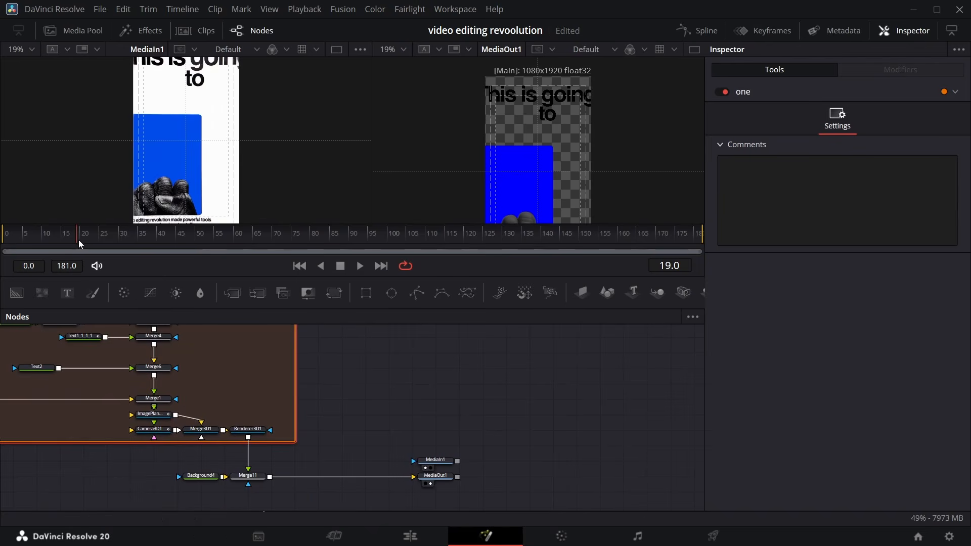
pyautogui.moveTo(77, 239); pyautogui.dragTo(251, 234)
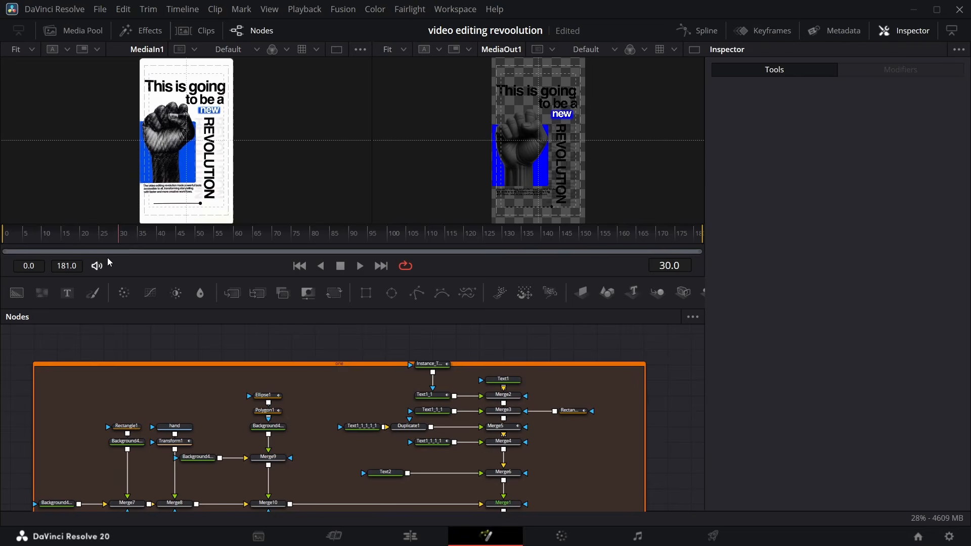
pyautogui.moveTo(108, 263); pyautogui.dragTo(215, 239)
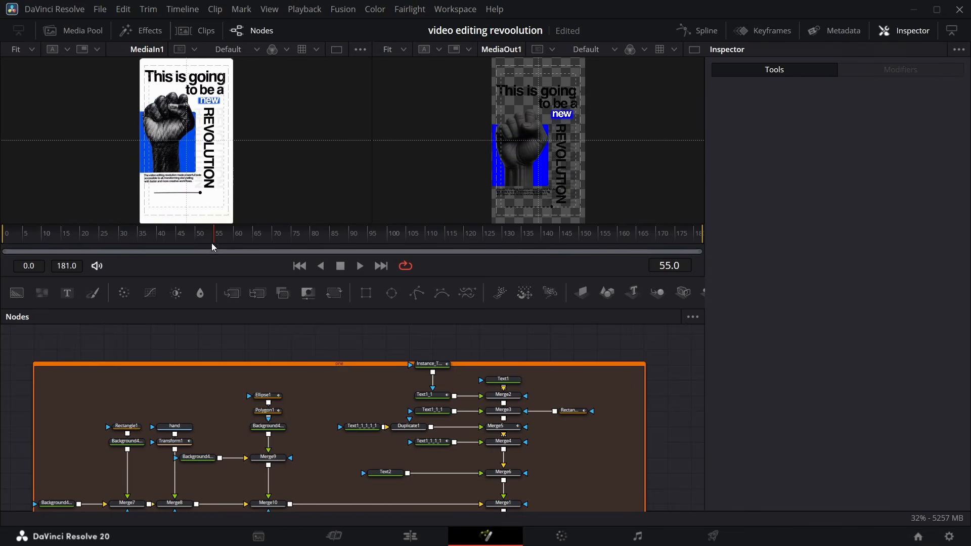
pyautogui.moveTo(214, 240); pyautogui.dragTo(288, 241)
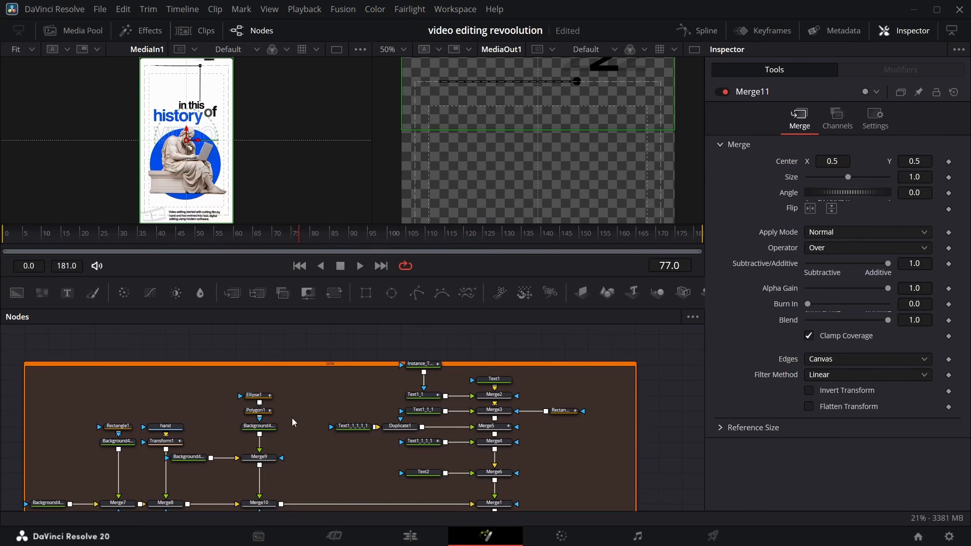
# Duplicate the line's Background4_4 and Polygon1 nodes and merge the copy over Merge11's output before MediaOut1
pyautogui.moveTo(283, 412); pyautogui.dragTo(250, 434)
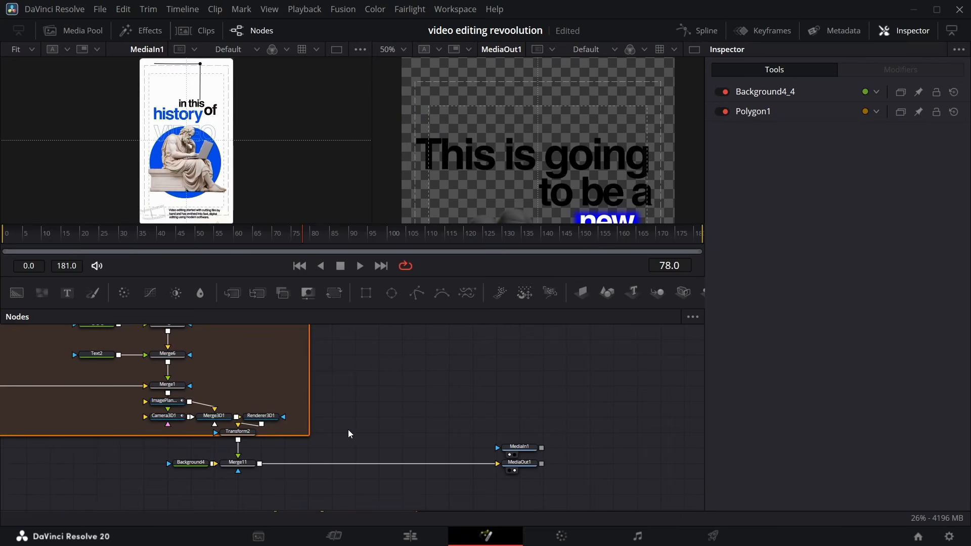
pyautogui.hotkey('ctrl', 'v')
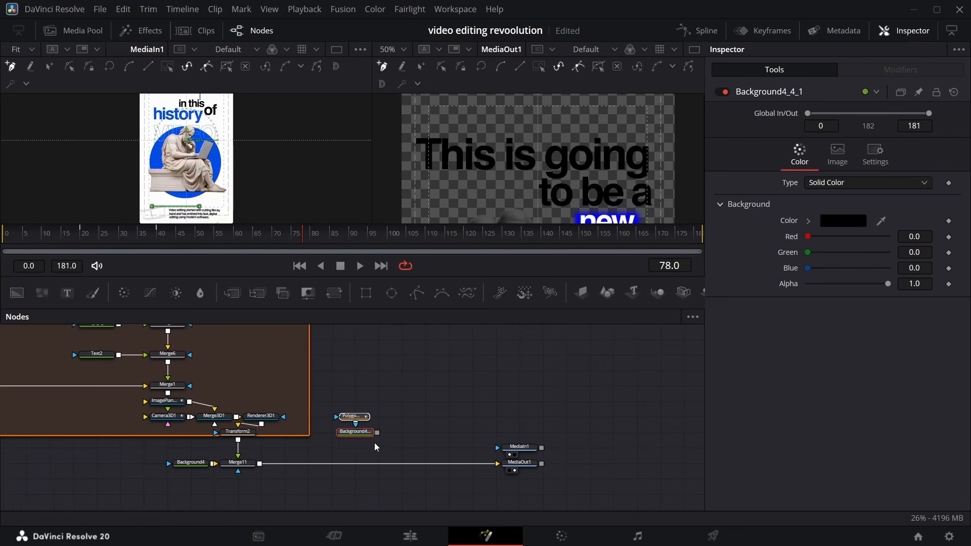
pyautogui.moveTo(378, 432); pyautogui.dragTo(290, 463)
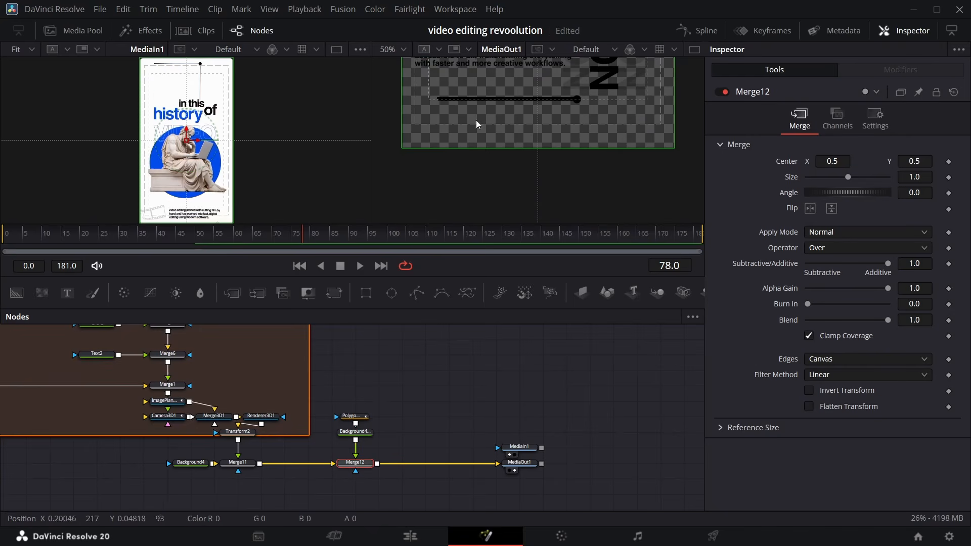
# Rotate the duplicated line to 90° in Merge12 and move its center to X -0.058, Y 0.028
pyautogui.click(353, 416)
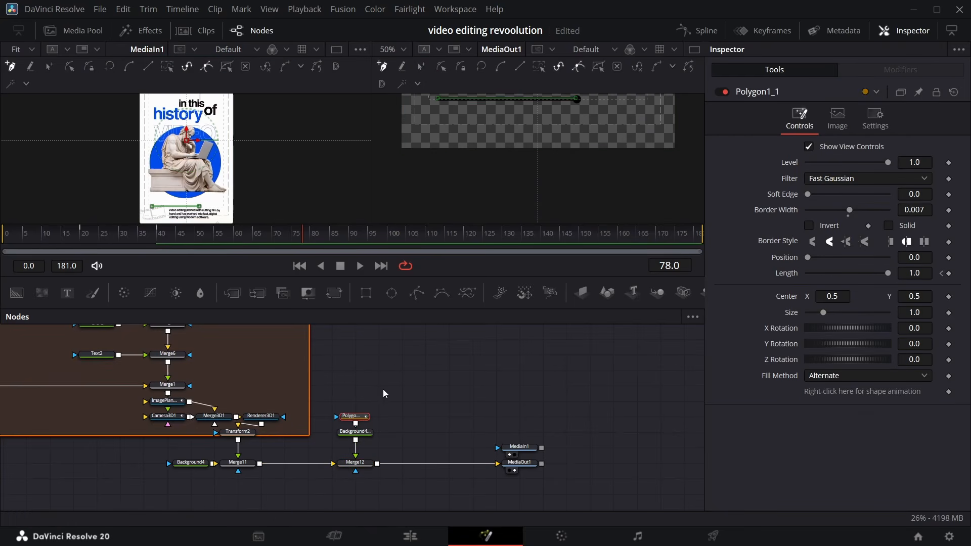
pyautogui.click(367, 466)
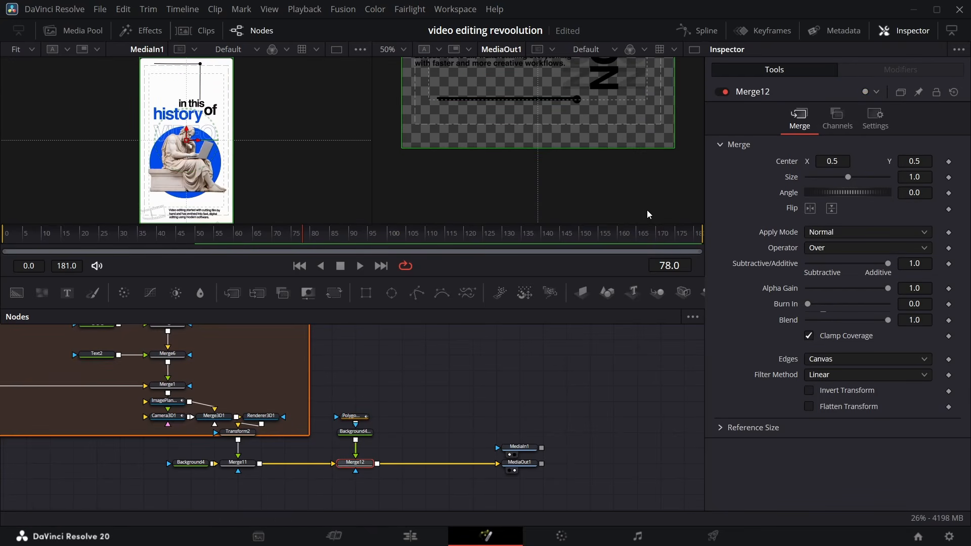
pyautogui.moveTo(913, 197); pyautogui.dragTo(946, 197)
pyautogui.moveTo(198, 140); pyautogui.dragTo(148, 140)
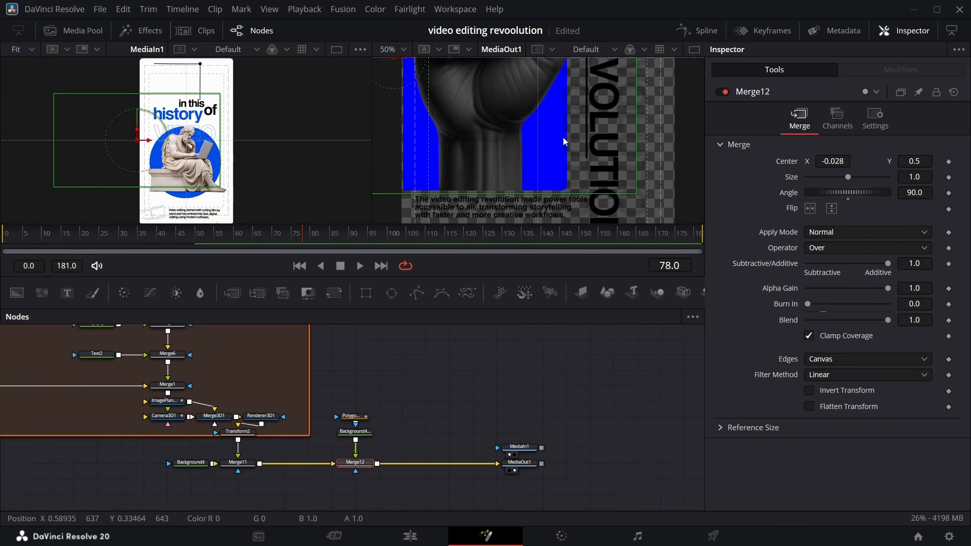
pyautogui.scroll(-4, 564, 141)
pyautogui.moveTo(914, 160); pyautogui.dragTo(899, 161)
pyautogui.moveTo(839, 161); pyautogui.dragTo(832, 161)
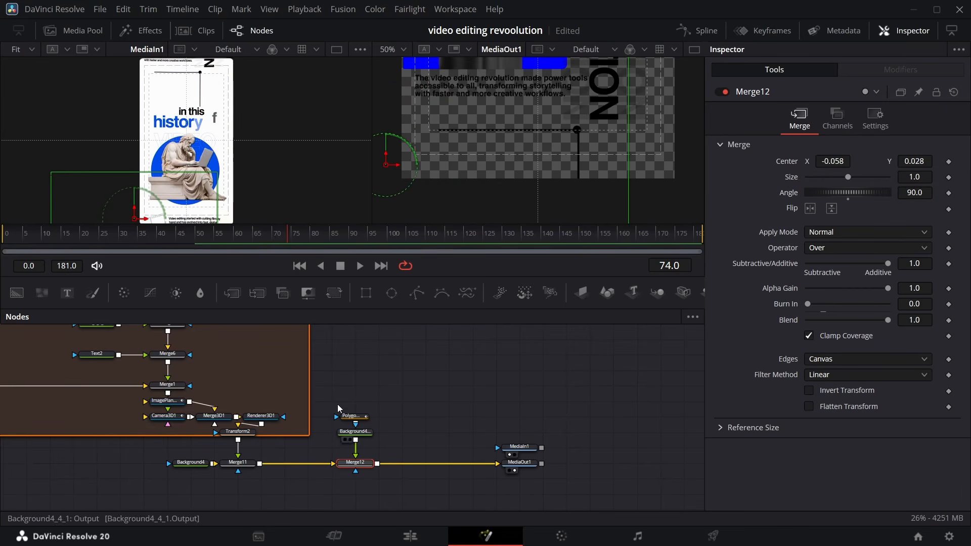
pyautogui.click(334, 294)
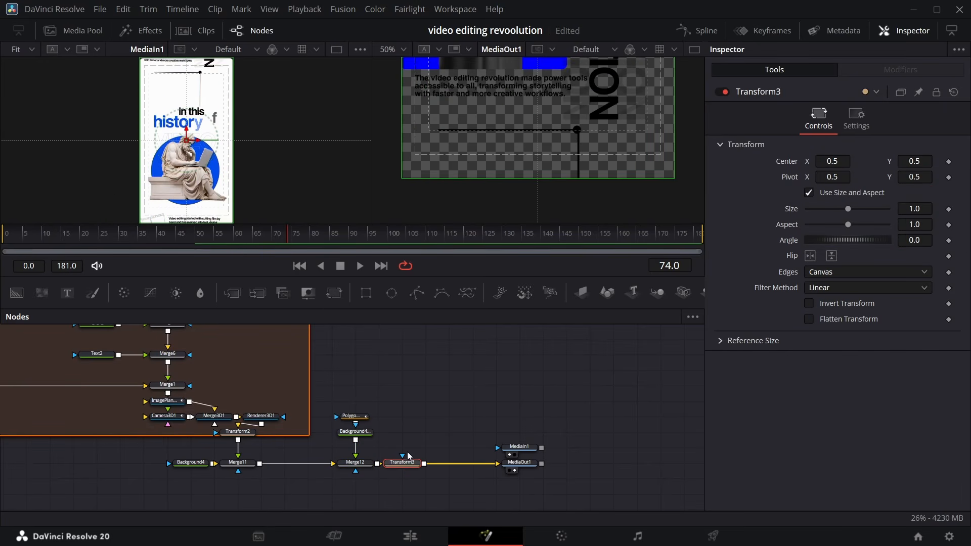
pyautogui.moveTo(909, 161)
pyautogui.mouseDown()
pyautogui.moveTo(938, 162)
pyautogui.moveTo(915, 161)
pyautogui.mouseUp()
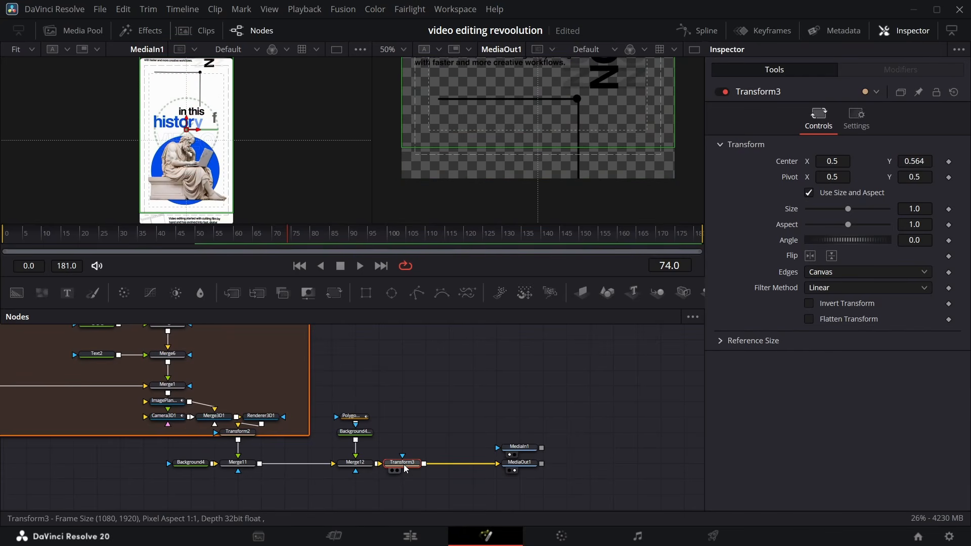
pyautogui.press('Delete')
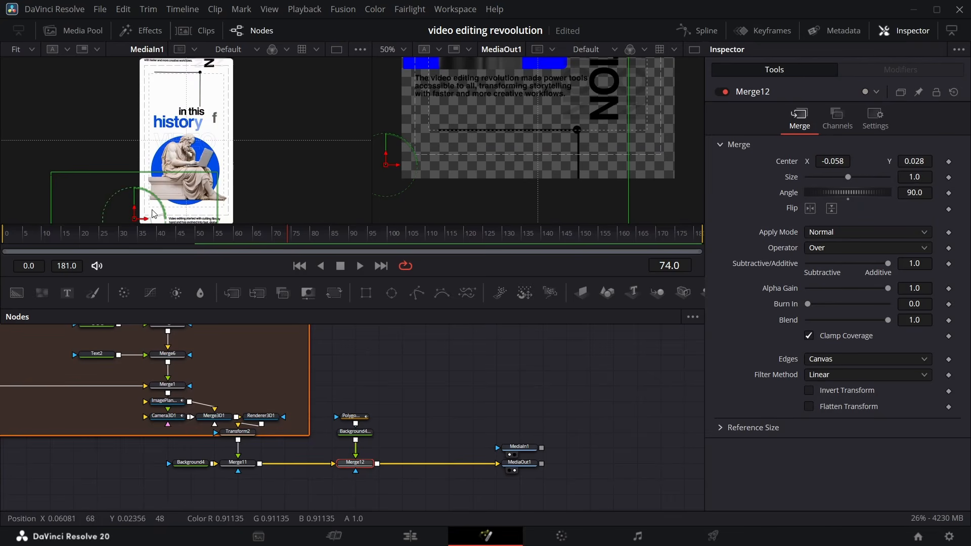
# Shift the duplicated line's Polygon1_1 Length keyframes so that it starts drawing around frame 58
pyautogui.moveTo(276, 240); pyautogui.dragTo(226, 241)
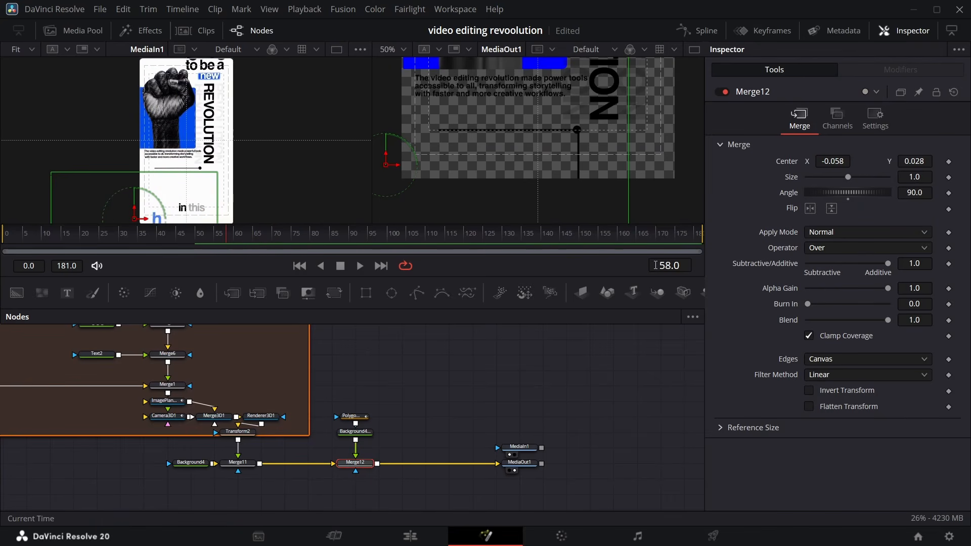
pyautogui.click(359, 417)
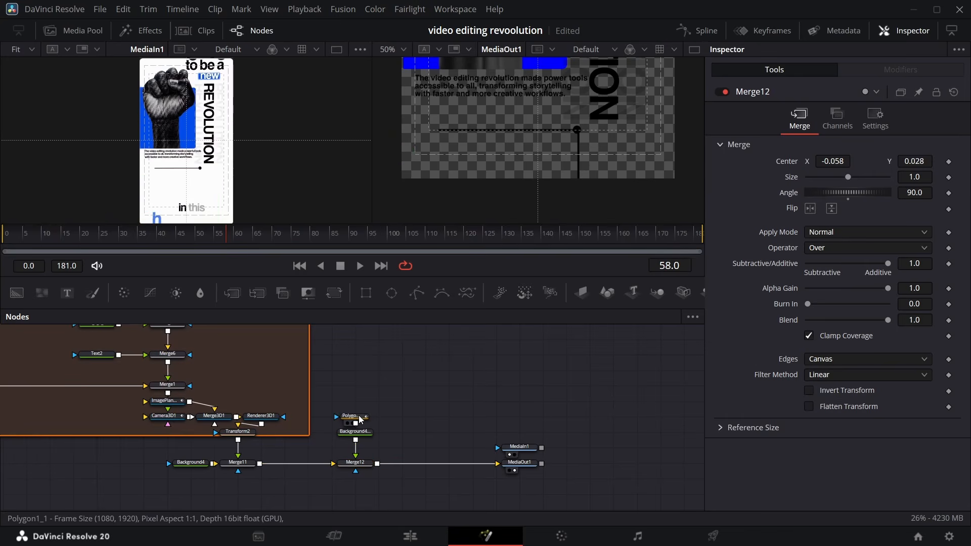
pyautogui.click(757, 30)
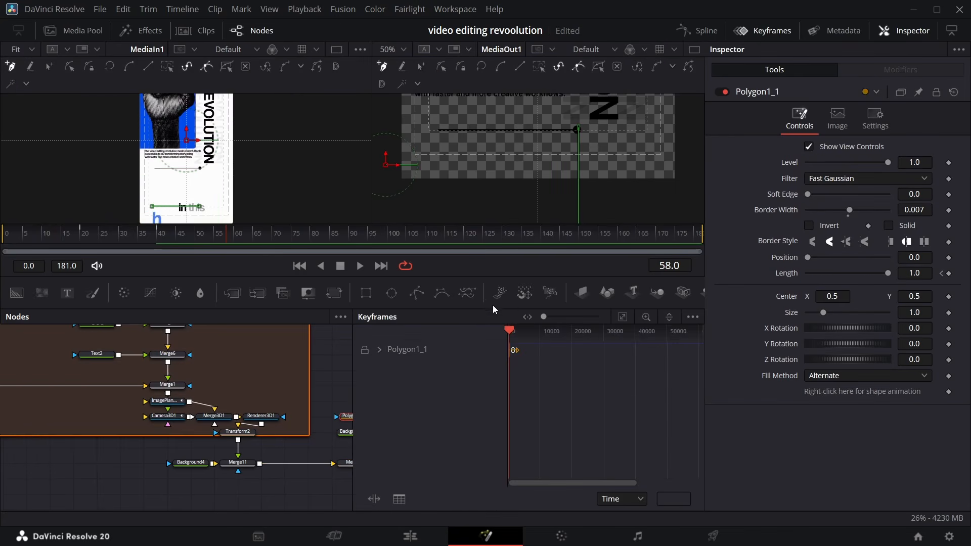
pyautogui.click(617, 319)
pyautogui.moveTo(592, 381)
pyautogui.mouseDown()
pyautogui.moveTo(537, 362)
pyautogui.moveTo(576, 372)
pyautogui.mouseUp()
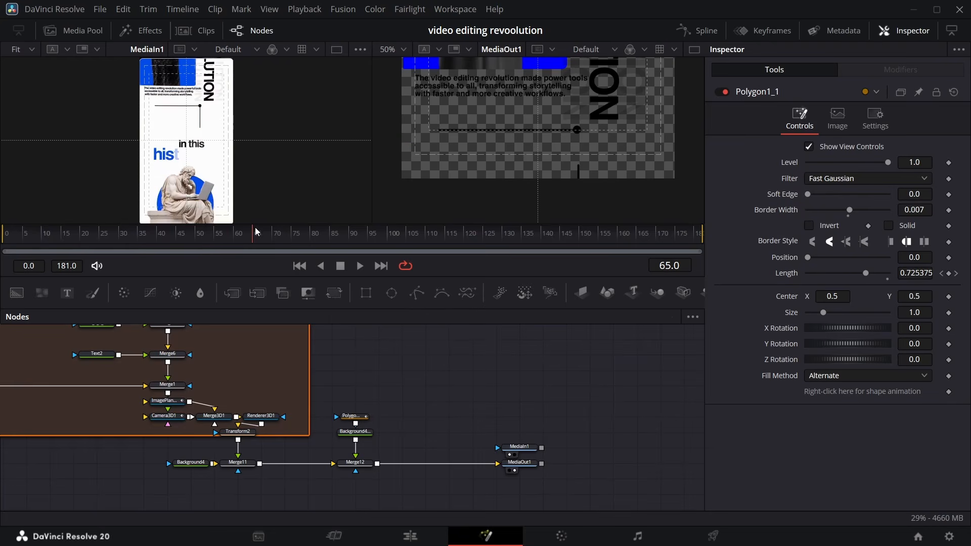
# Set the angle of Merge12 to -90° to reverse the vertical line's drawing direction
pyautogui.click(355, 462)
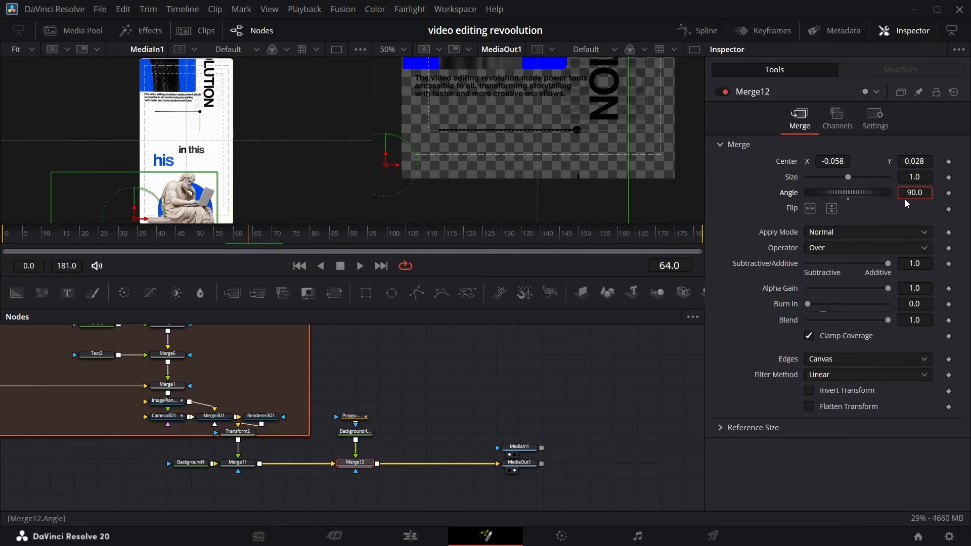
pyautogui.write('-')
pyautogui.press('Return')
# Set Merge12's center to X 1.349, Y -0.104 so the vertical line hangs down from the horizontal line's end dot
pyautogui.moveTo(820, 161); pyautogui.dragTo(831, 163)
pyautogui.moveTo(831, 162); pyautogui.dragTo(899, 165)
pyautogui.moveTo(903, 162); pyautogui.dragTo(930, 161)
pyautogui.moveTo(839, 161); pyautogui.dragTo(401, 43)
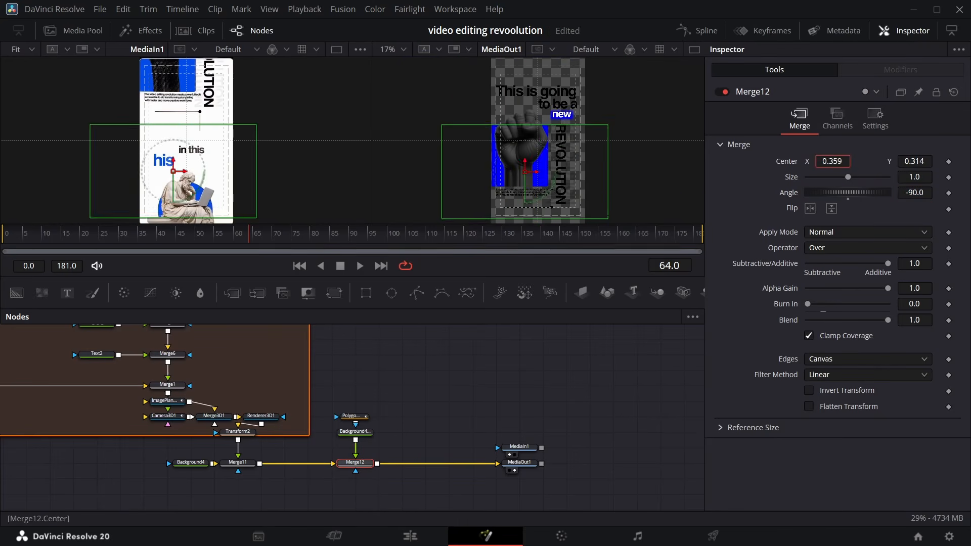
pyautogui.scroll(1, 537, 141)
pyautogui.moveTo(914, 162); pyautogui.dragTo(700, 161)
pyautogui.moveTo(831, 162); pyautogui.dragTo(803, 161)
pyautogui.scroll(2, 565, 141)
pyautogui.moveTo(906, 160); pyautogui.dragTo(907, 160)
pyautogui.moveTo(836, 160); pyautogui.dragTo(834, 158)
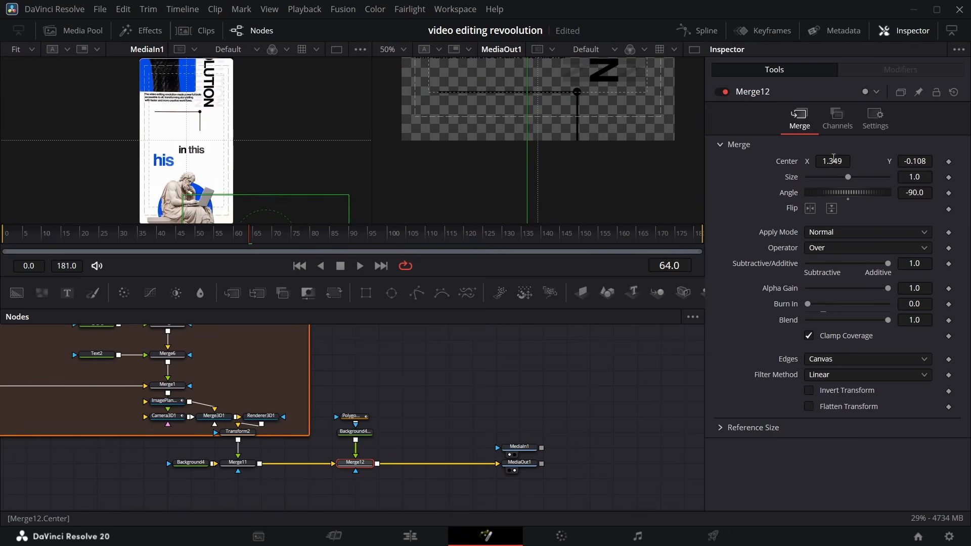
pyautogui.moveTo(913, 161); pyautogui.dragTo(915, 161)
pyautogui.click(402, 49)
pyautogui.moveTo(246, 237); pyautogui.dragTo(269, 238)
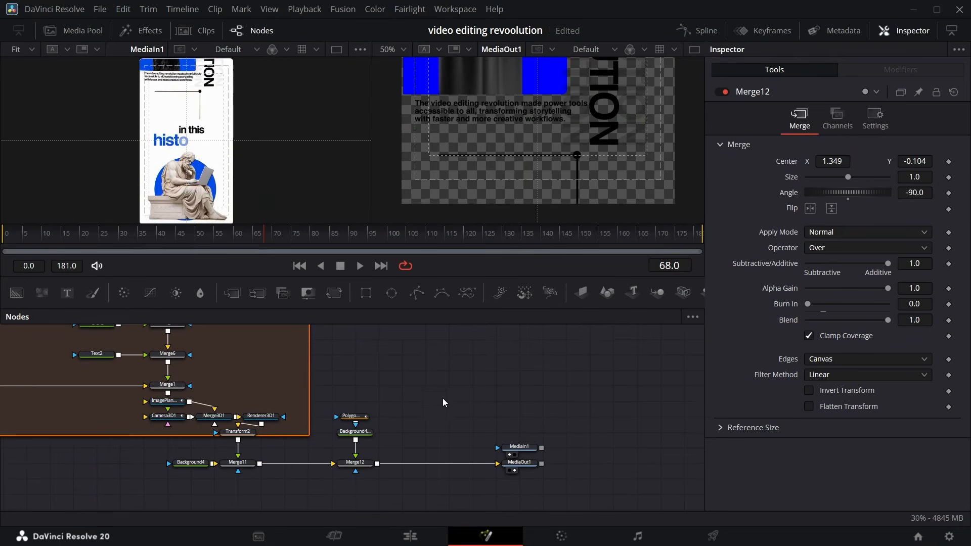
# At frame 100, merge an Ellipse-masked background over a base background above the "one" underlay and show the merge fitted in the second viewer
pyautogui.scroll(5, 356, 372)
pyautogui.hscroll(-6, 342, 388)
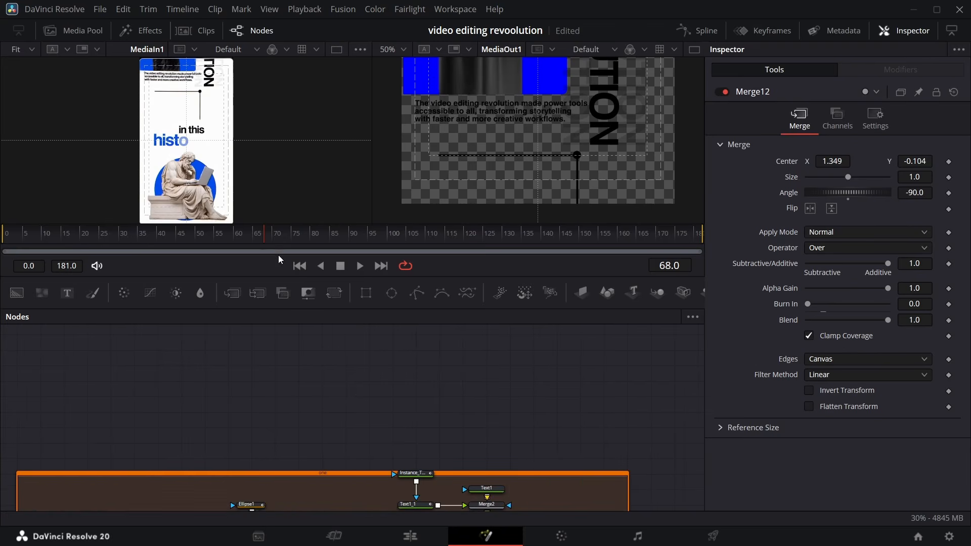
pyautogui.moveTo(265, 237); pyautogui.dragTo(391, 229)
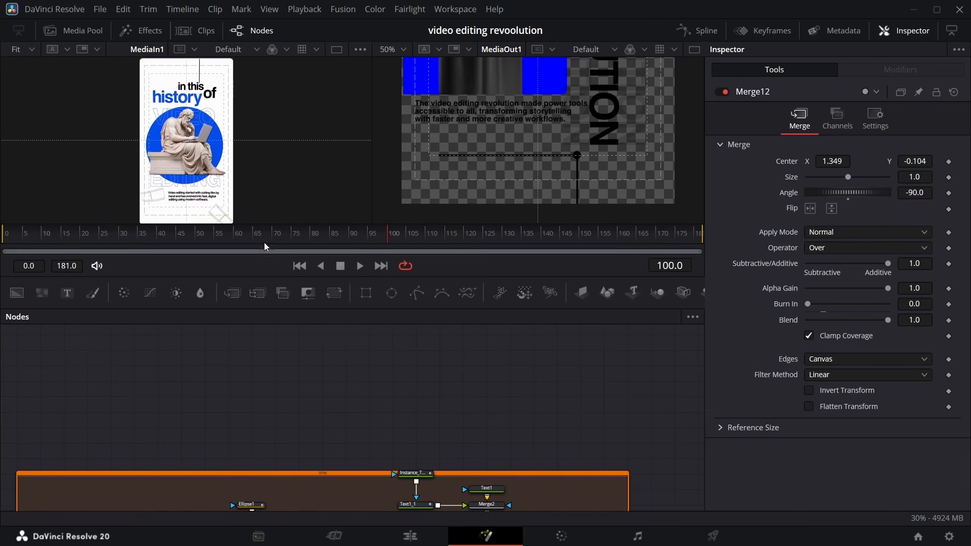
pyautogui.moveTo(17, 293); pyautogui.dragTo(191, 441)
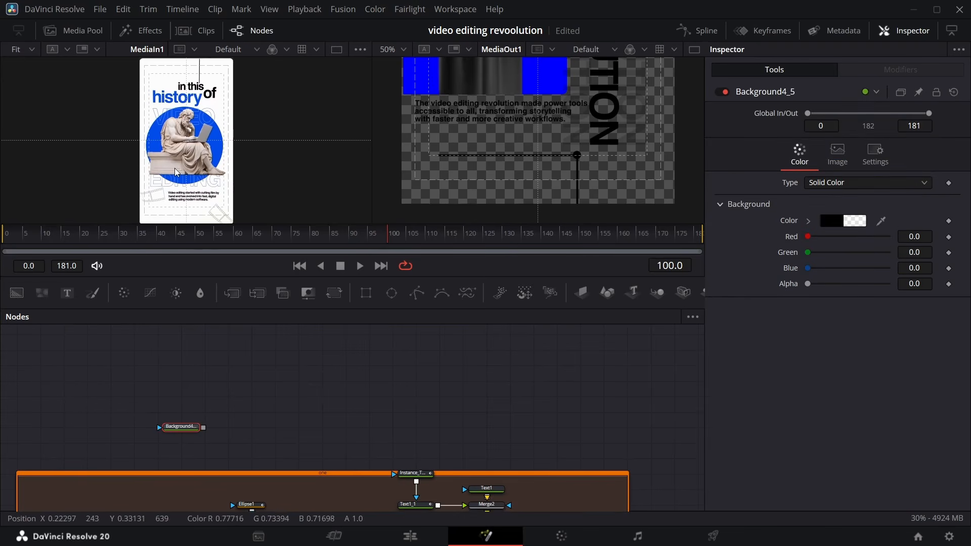
pyautogui.moveTo(17, 293); pyautogui.dragTo(234, 402)
pyautogui.moveTo(392, 293); pyautogui.dragTo(203, 428)
pyautogui.click(223, 436)
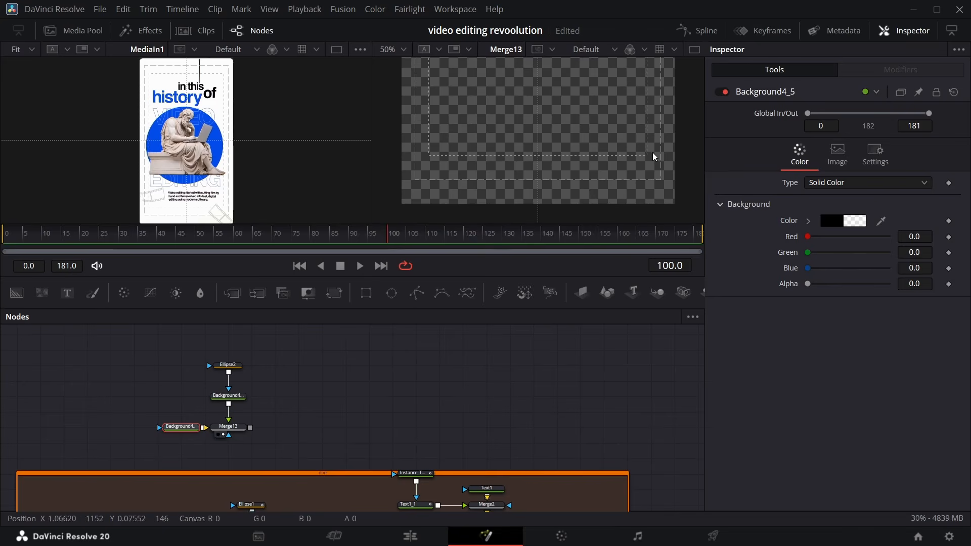
pyautogui.click(407, 50)
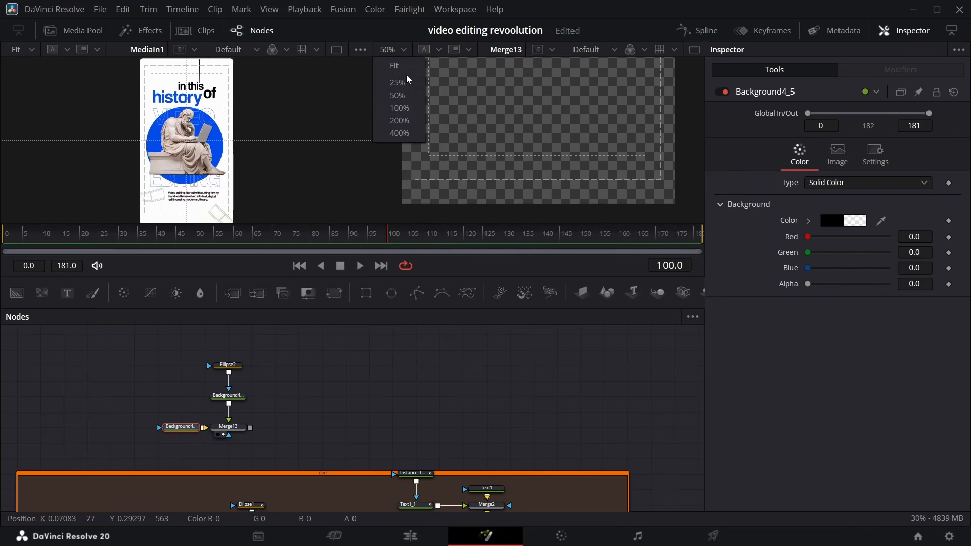
pyautogui.click(373, 145)
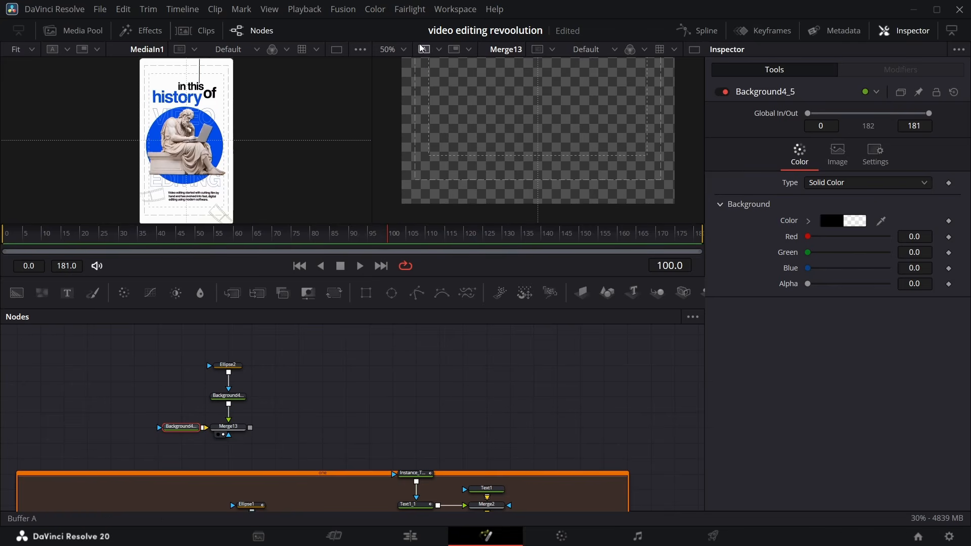
pyautogui.hotkey('ctrl', 'f')
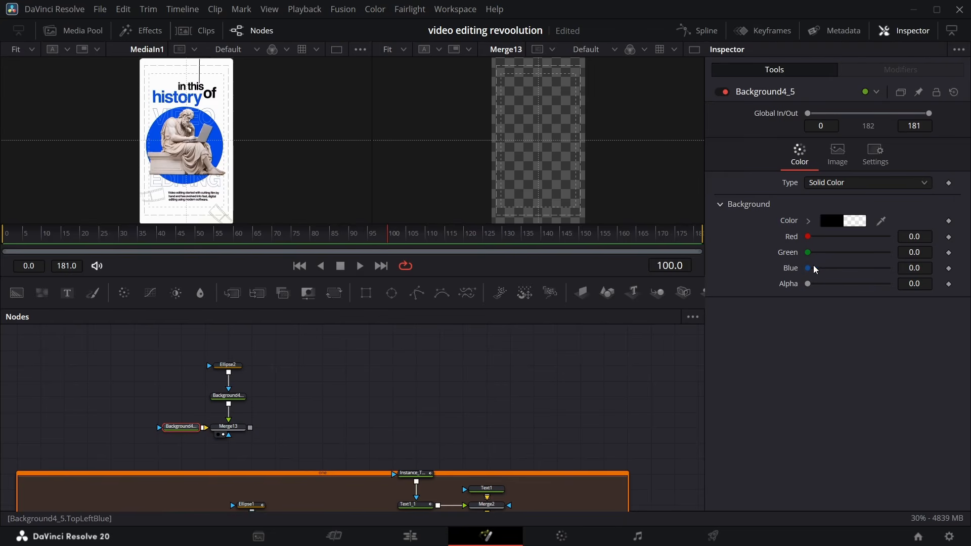
# Colour the new merge's base background pure blue, with Blue and Alpha at 1.0
pyautogui.moveTo(808, 268); pyautogui.dragTo(889, 268)
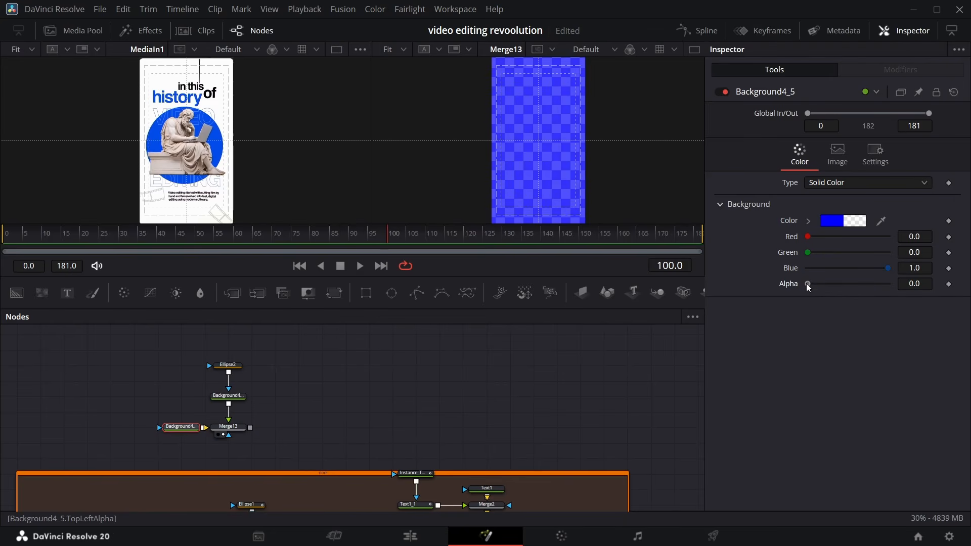
pyautogui.moveTo(808, 284); pyautogui.dragTo(890, 283)
pyautogui.click(227, 365)
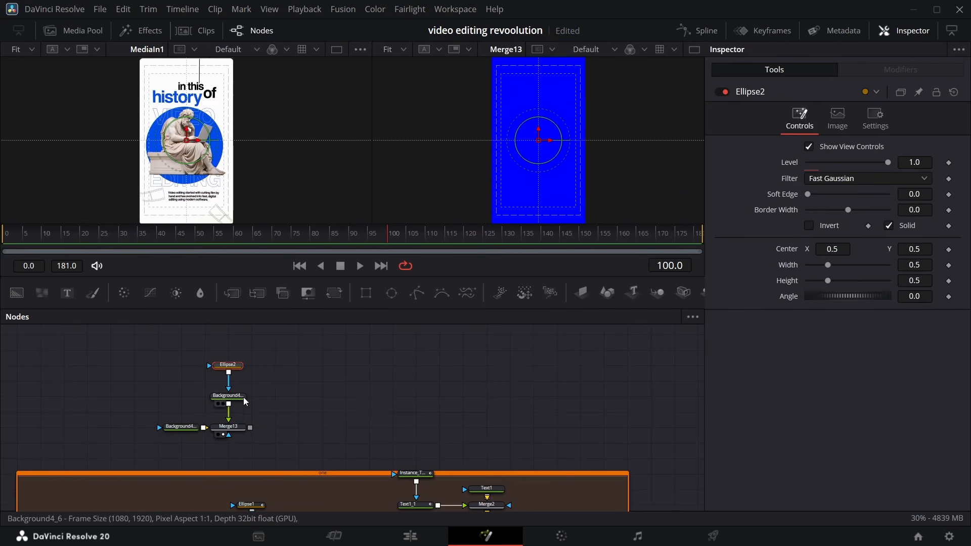
pyautogui.click(180, 426)
# Colour the Ellipse-masked background pure blue by setting its Blue and Alpha to 1.0
pyautogui.click(228, 396)
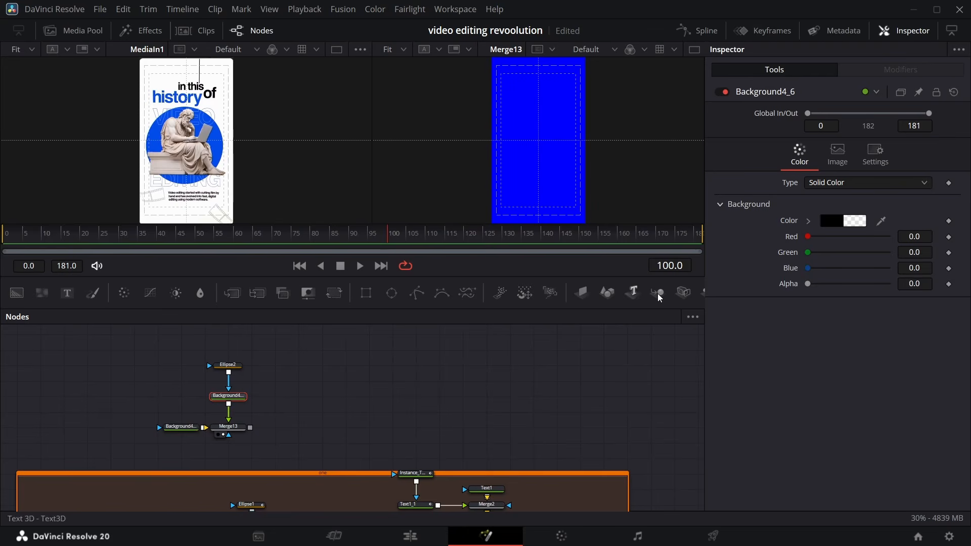
pyautogui.moveTo(808, 268); pyautogui.dragTo(890, 268)
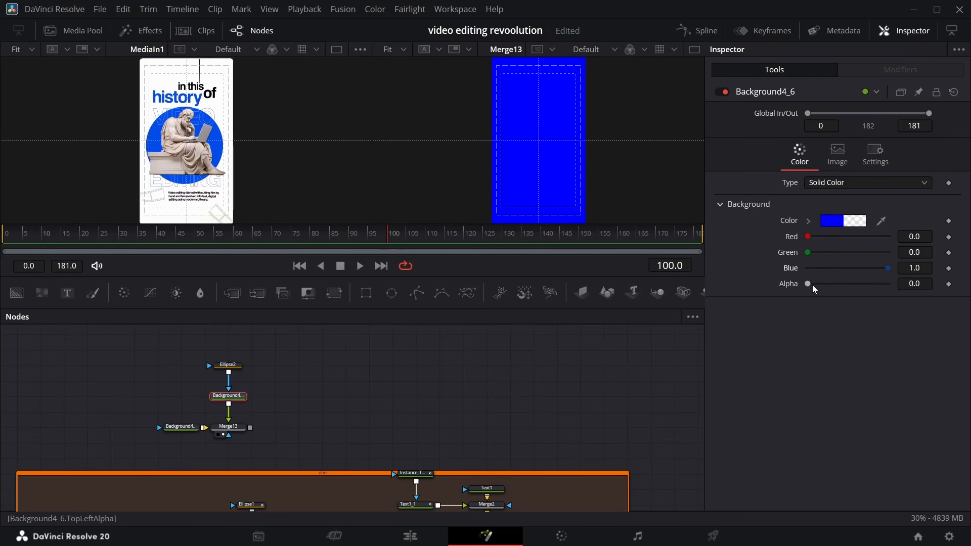
pyautogui.moveTo(808, 284); pyautogui.dragTo(943, 278)
# Return the new merge's base background to transparent black, with Alpha and Blue at 0.0
pyautogui.click(181, 426)
pyautogui.moveTo(886, 285); pyautogui.dragTo(808, 285)
pyautogui.moveTo(887, 268); pyautogui.dragTo(807, 268)
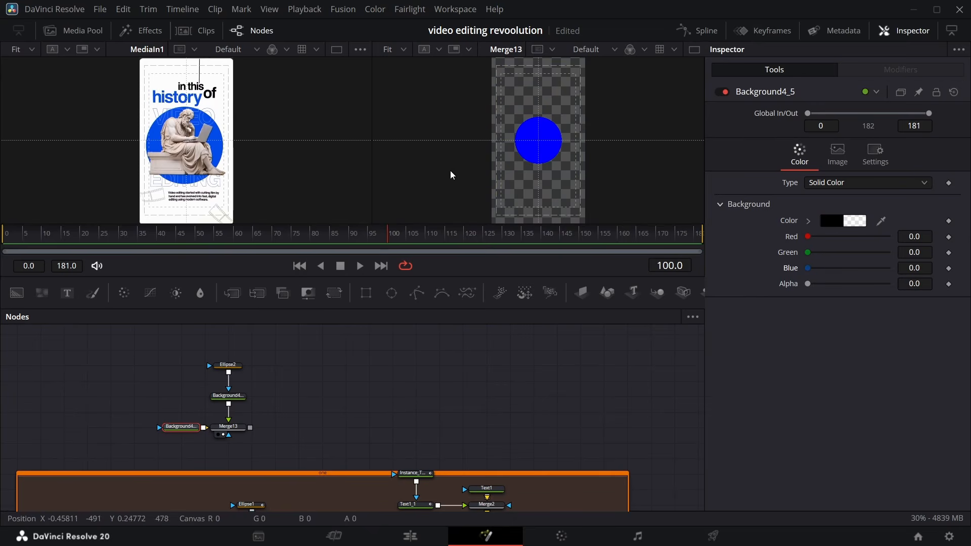
# Open the settings of the Ellipse2 mask that shapes the blue circle
pyautogui.click(232, 366)
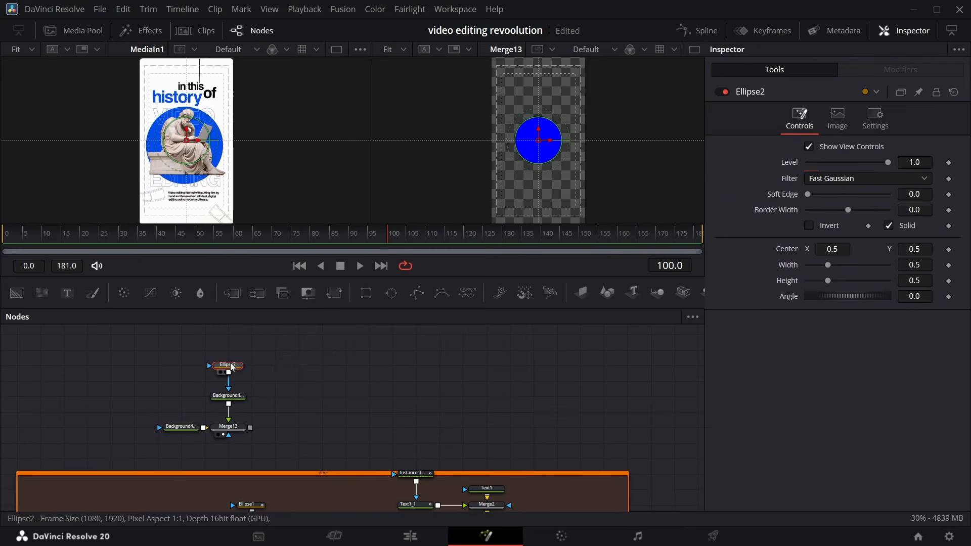
# Link Ellipse2's width to its height with the expression Height
pyautogui.rightClick(786, 266)
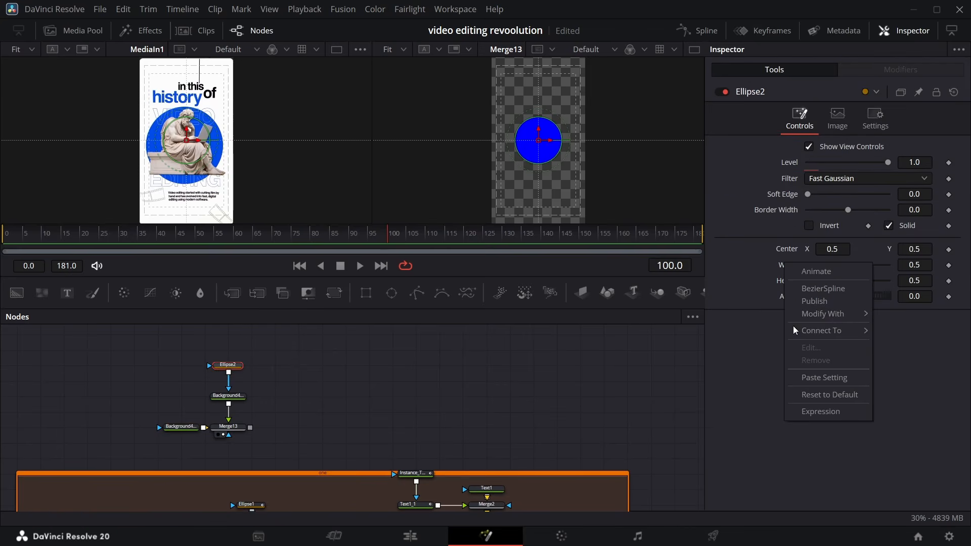
pyautogui.click(820, 411)
pyautogui.write('Height')
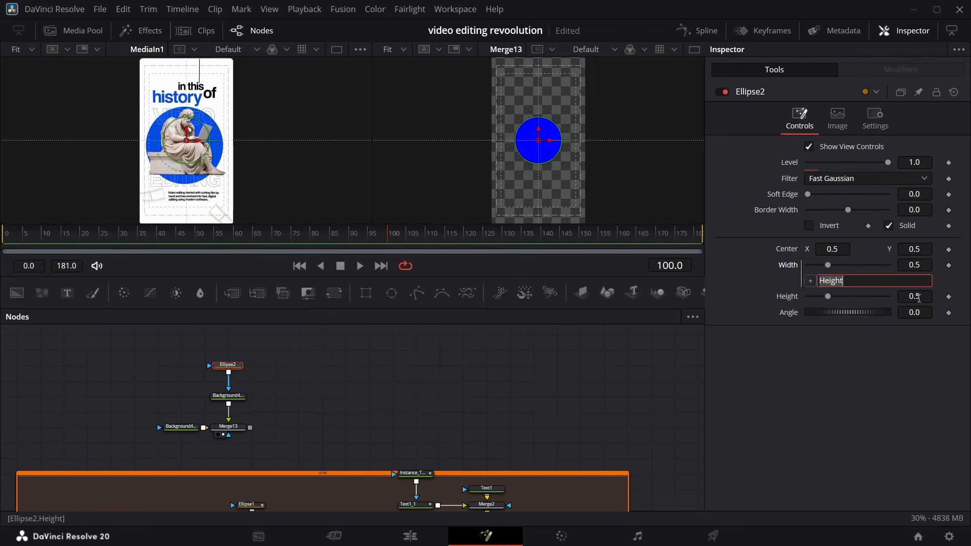
pyautogui.press('Return')
# Enlarge the ellipse to a height of about 0.811 and move its centre to X 0.485, Y 0.472
pyautogui.moveTo(914, 296); pyautogui.dragTo(921, 296)
pyautogui.moveTo(904, 249); pyautogui.dragTo(894, 249)
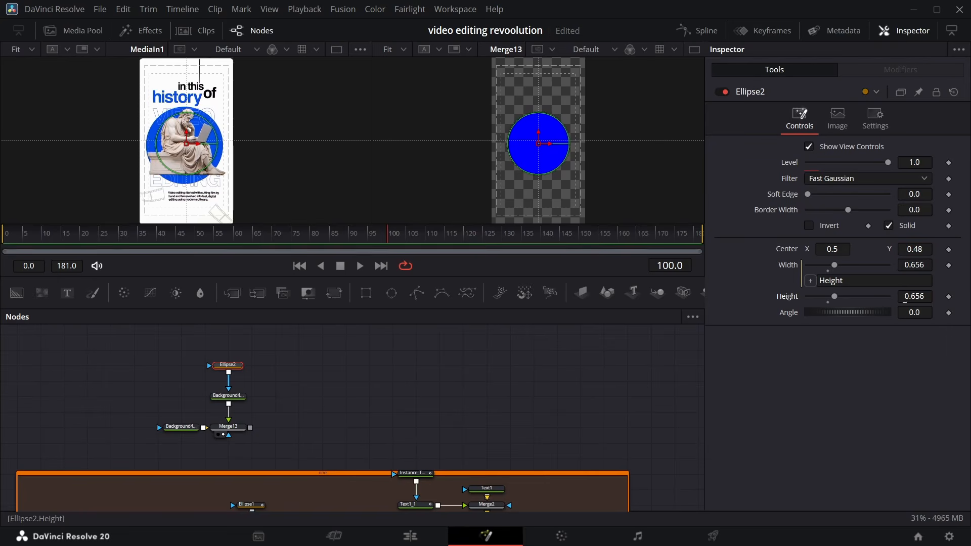
pyautogui.moveTo(905, 297)
pyautogui.mouseDown()
pyautogui.moveTo(945, 297)
pyautogui.moveTo(918, 296)
pyautogui.mouseUp()
pyautogui.moveTo(905, 248); pyautogui.dragTo(901, 249)
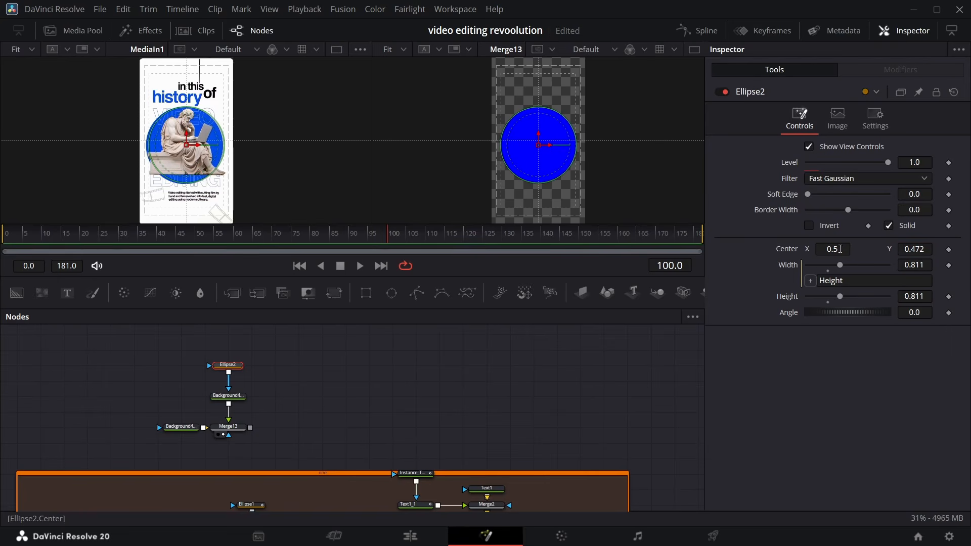
pyautogui.moveTo(840, 249); pyautogui.dragTo(834, 249)
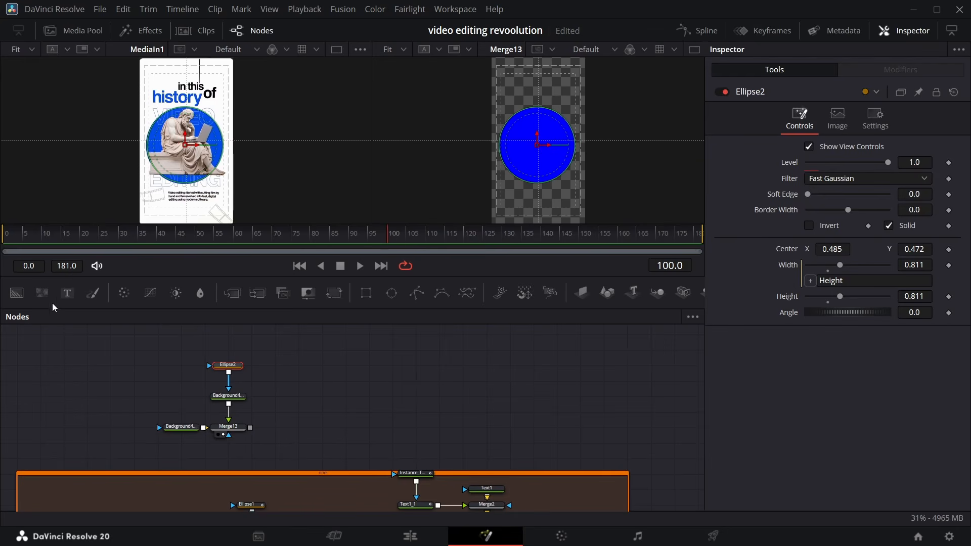
# Add a blank text node, and merge a copy of Text1_1 with its instance over Merge13, showing the merged output in the second viewer
pyautogui.click(68, 293)
pyautogui.click(480, 410)
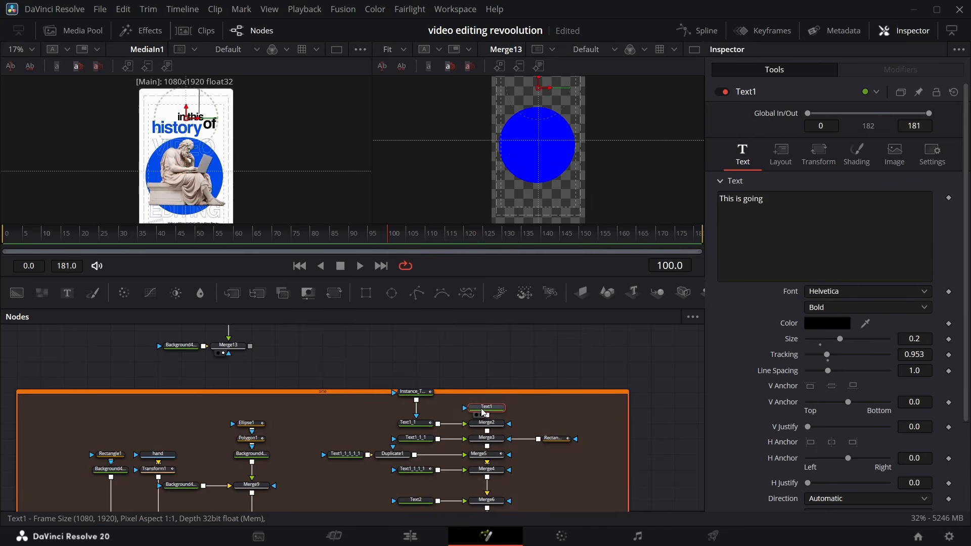
pyautogui.click(421, 422)
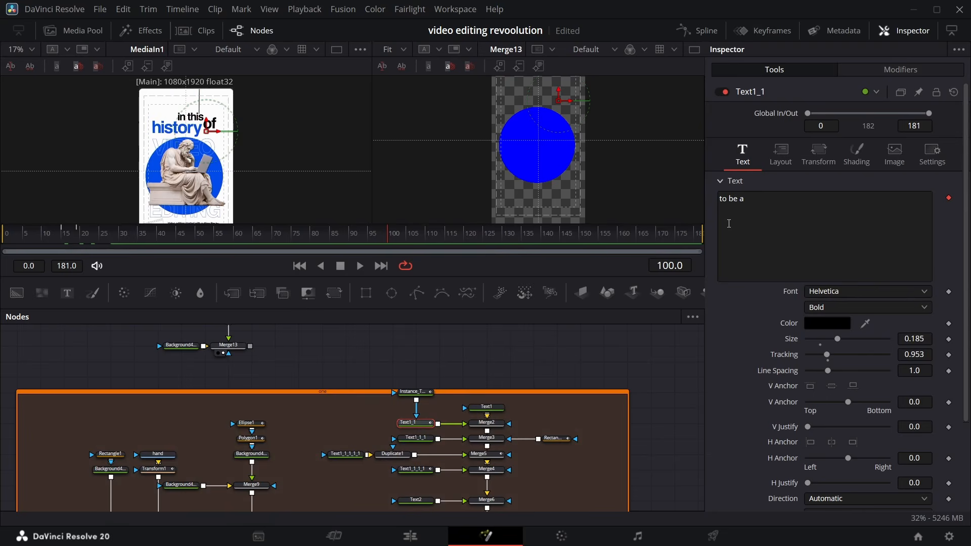
pyautogui.moveTo(397, 380); pyautogui.dragTo(435, 429)
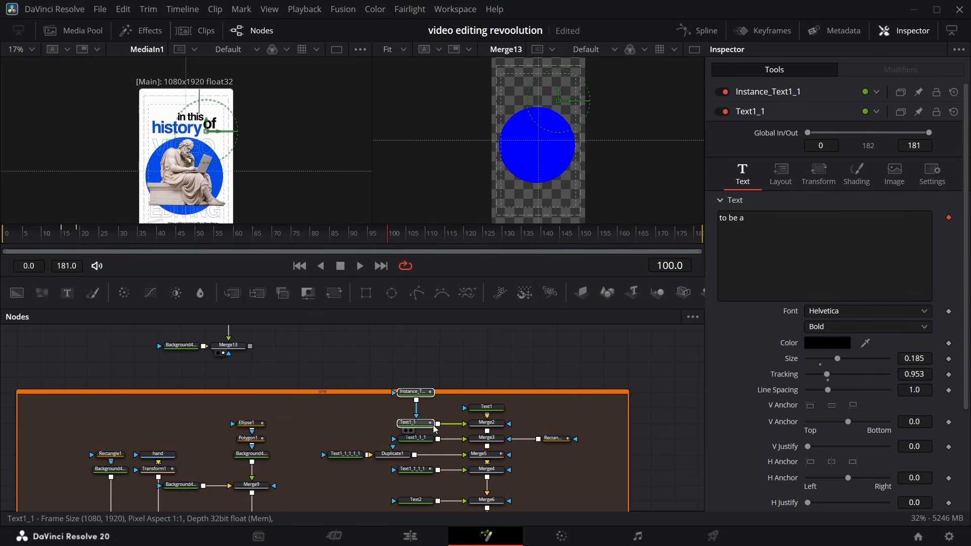
pyautogui.scroll(3, 374, 409)
pyautogui.hotkey('ctrl', 'z')
pyautogui.click(292, 389)
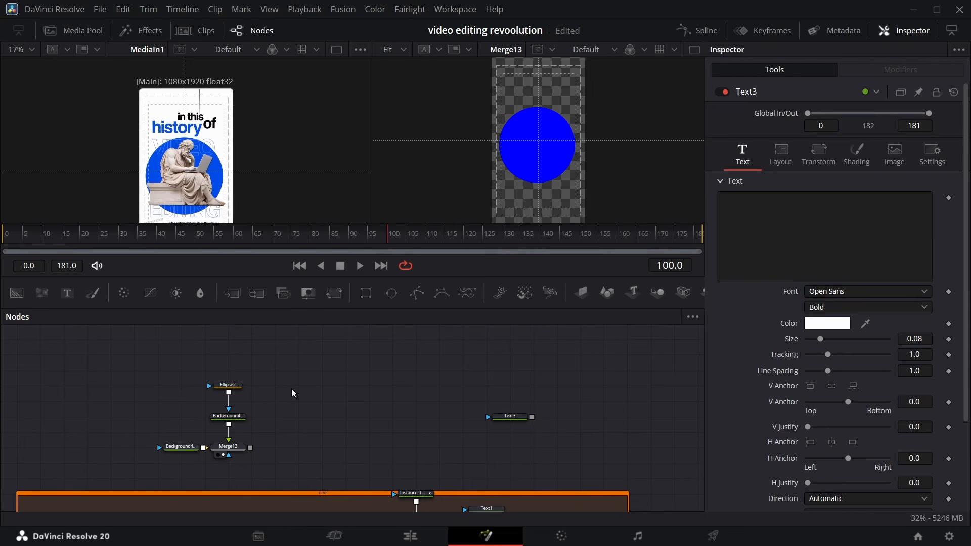
pyautogui.hotkey('ctrl', 'v')
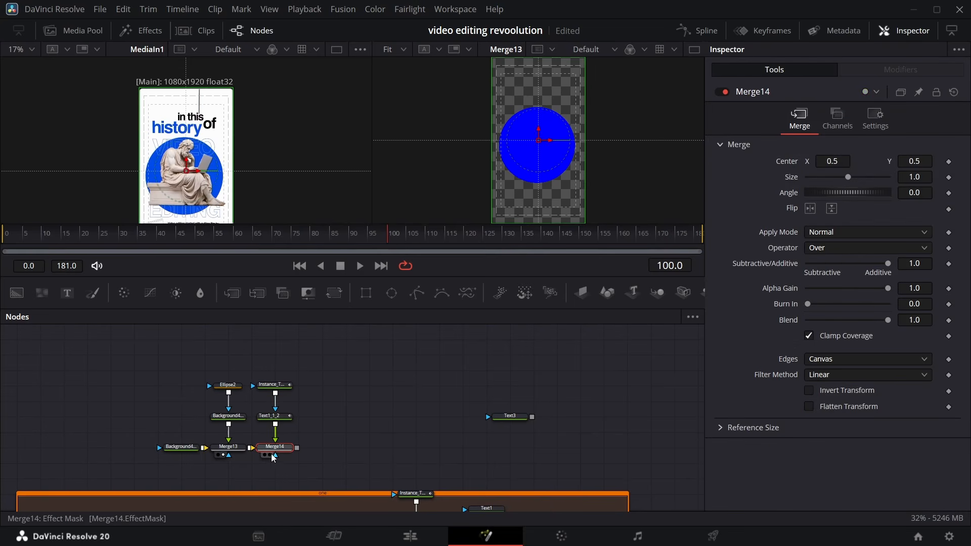
pyautogui.click(270, 455)
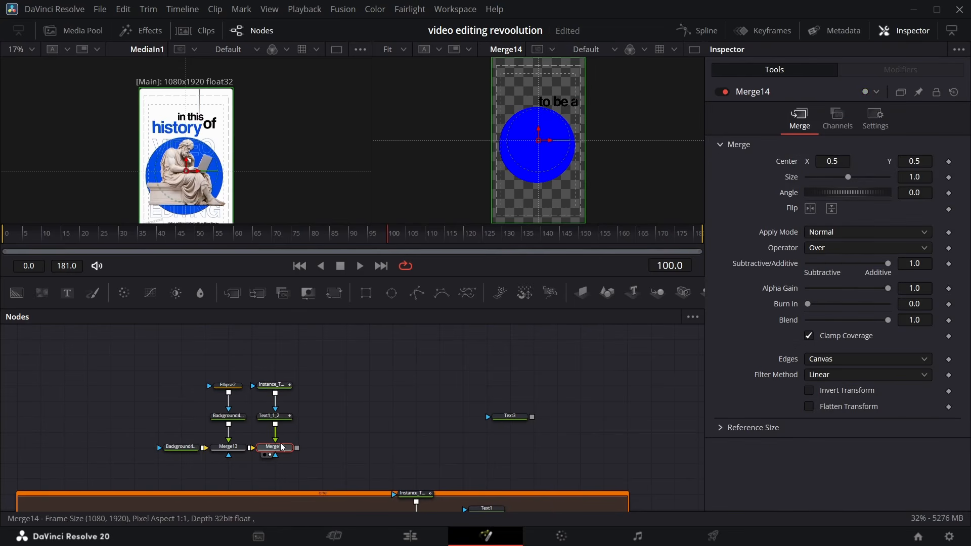
# Replace the wording of the copied text node Text1_1_2 with "in the"
pyautogui.click(283, 418)
pyautogui.click(775, 226)
pyautogui.hotkey('ctrl', 'a')
pyautogui.press('BackSpace')
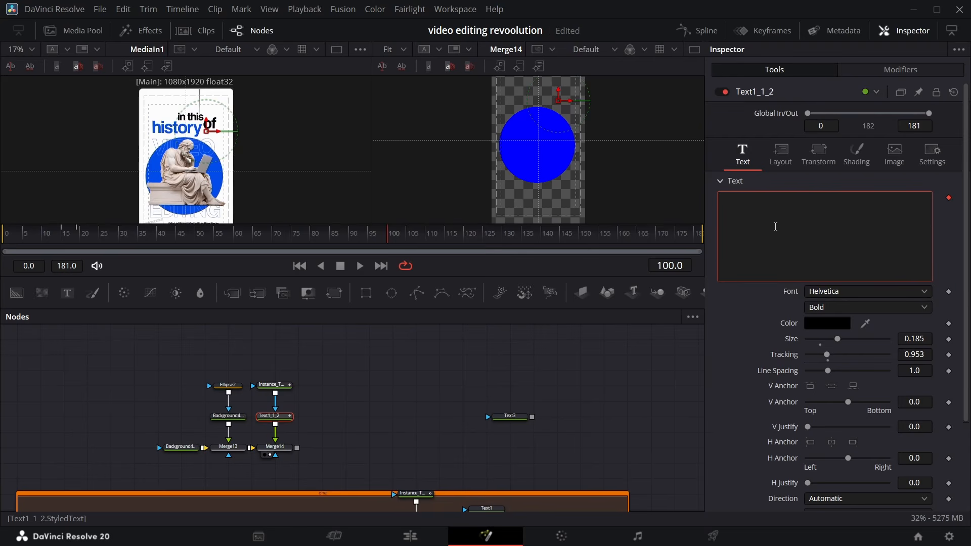
pyautogui.write('in the')
# Set the "in the" text's size to 0.1425 and its layout centre to X 0.55, Y 0.737
pyautogui.click(781, 153)
pyautogui.click(846, 215)
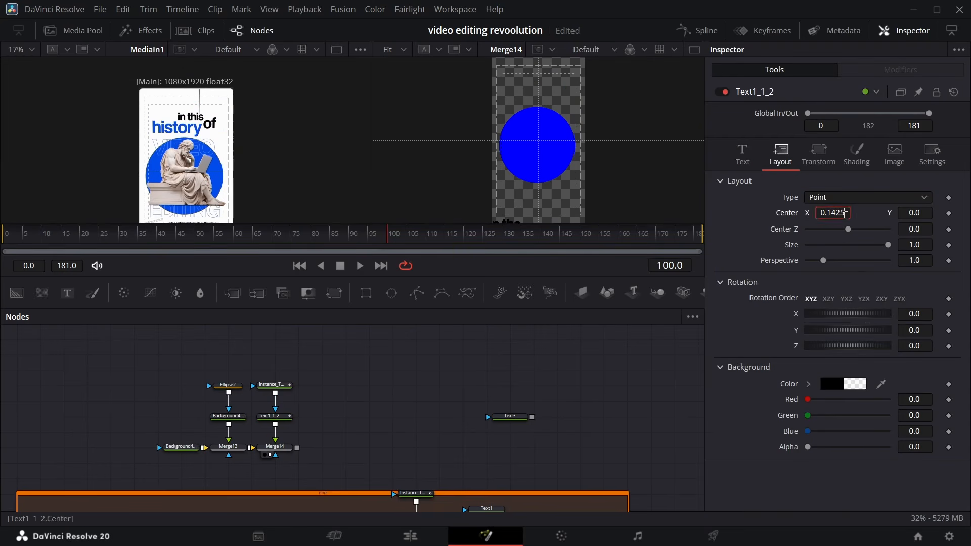
pyautogui.click(913, 212)
pyautogui.write('0.737')
pyautogui.click(742, 154)
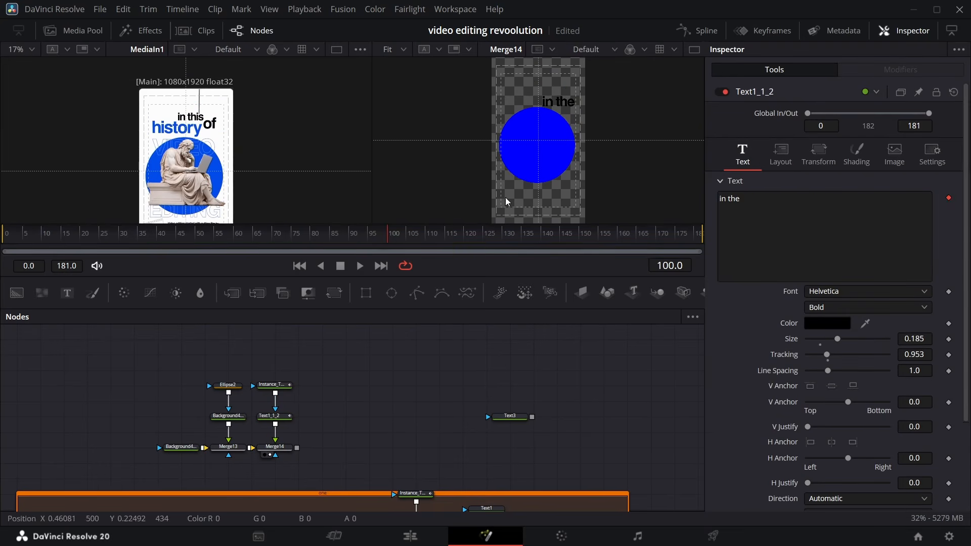
pyautogui.click(914, 338)
pyautogui.write('0.1482')
pyautogui.click(780, 154)
pyautogui.click(844, 212)
pyautogui.write('0.')
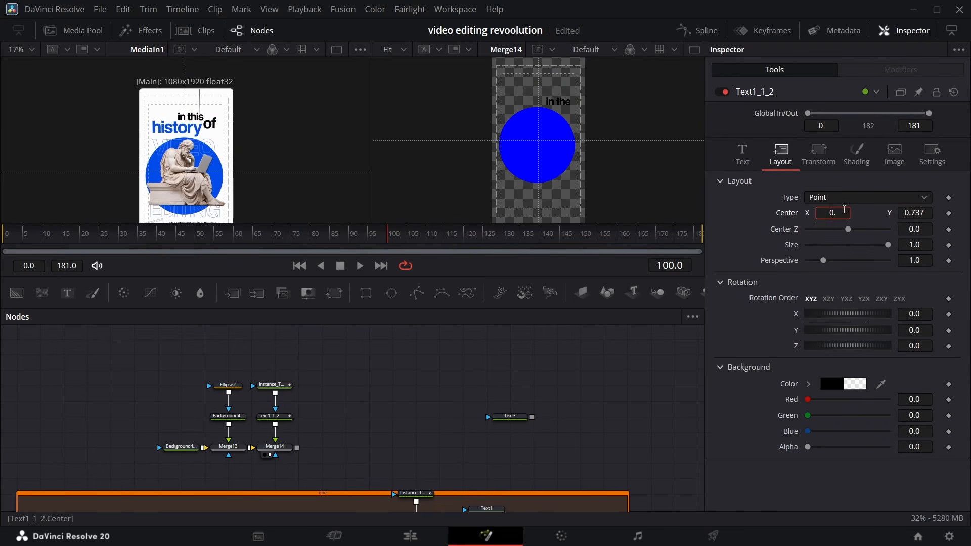
pyautogui.write('55')
pyautogui.press('Tab')
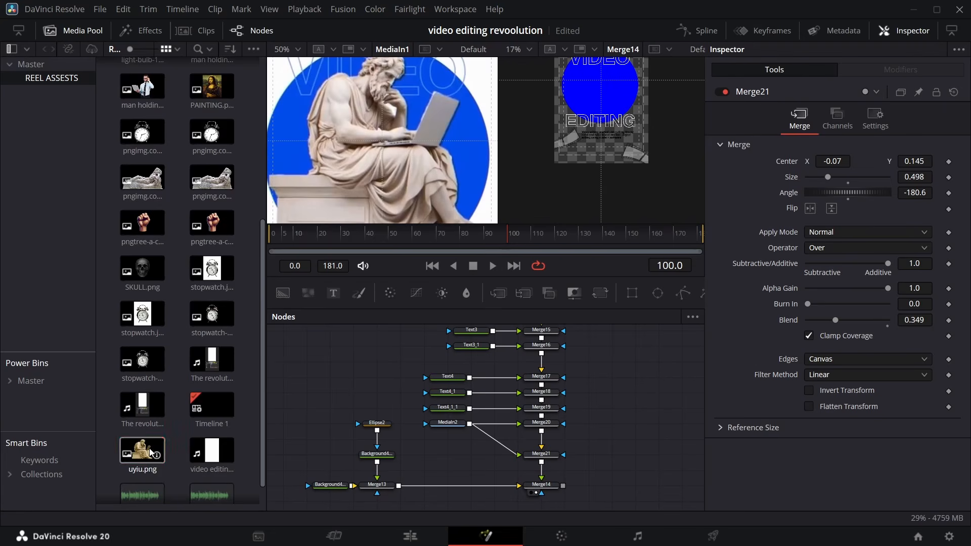
# Bring uyiu.png from the REEL ASSESTS bin into the node graph and rename its node sitting
pyautogui.moveTo(150, 452); pyautogui.dragTo(611, 408)
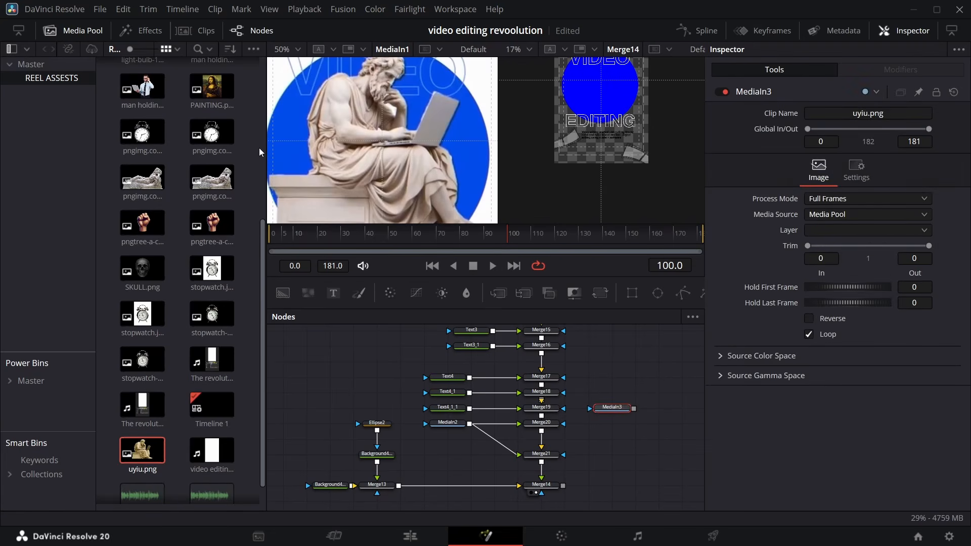
pyautogui.click(82, 31)
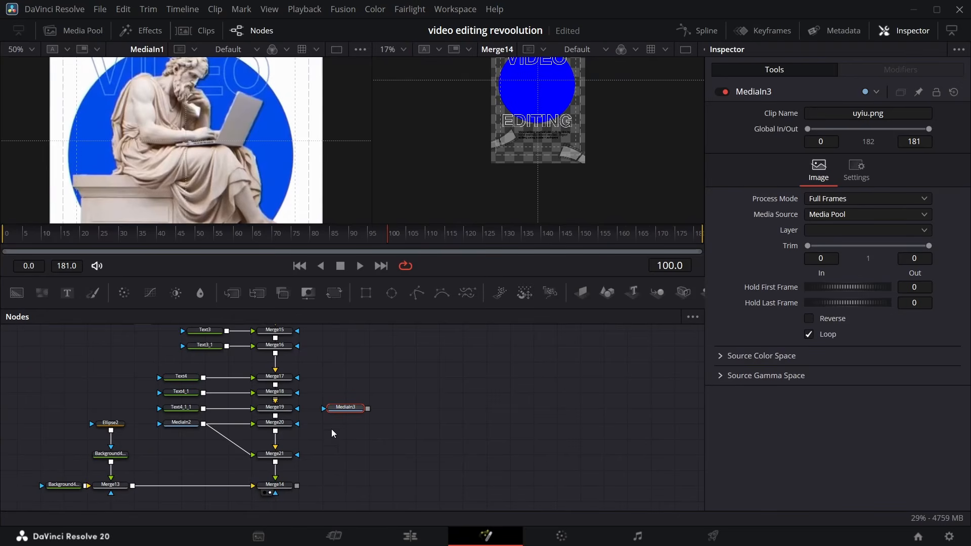
pyautogui.press('F2')
pyautogui.write('sitti')
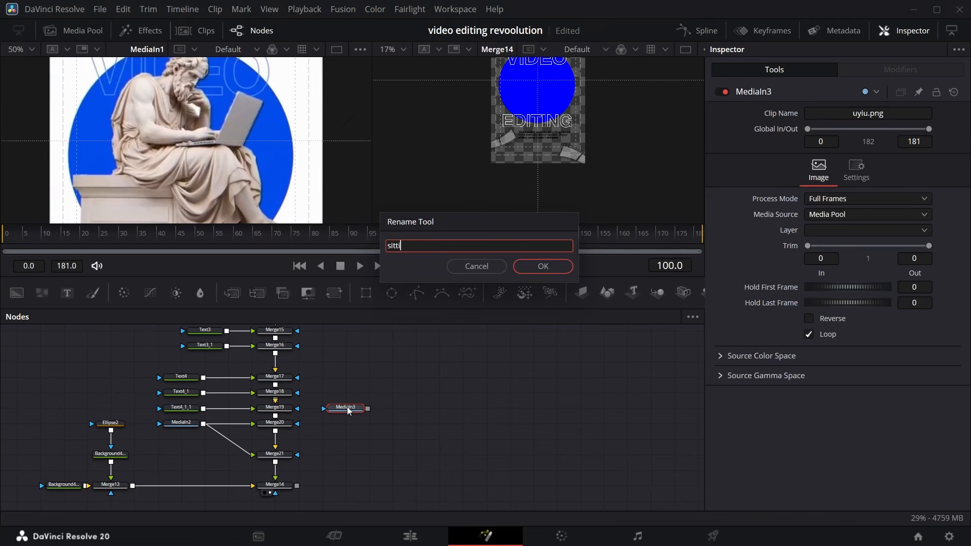
pyautogui.write('ng')
pyautogui.press('Return')
# Merge the sitting node over Merge14 and tint the statue with a Color Corrector at about -0.3335 tint and 0.1123 strength
pyautogui.moveTo(367, 408); pyautogui.dragTo(298, 484)
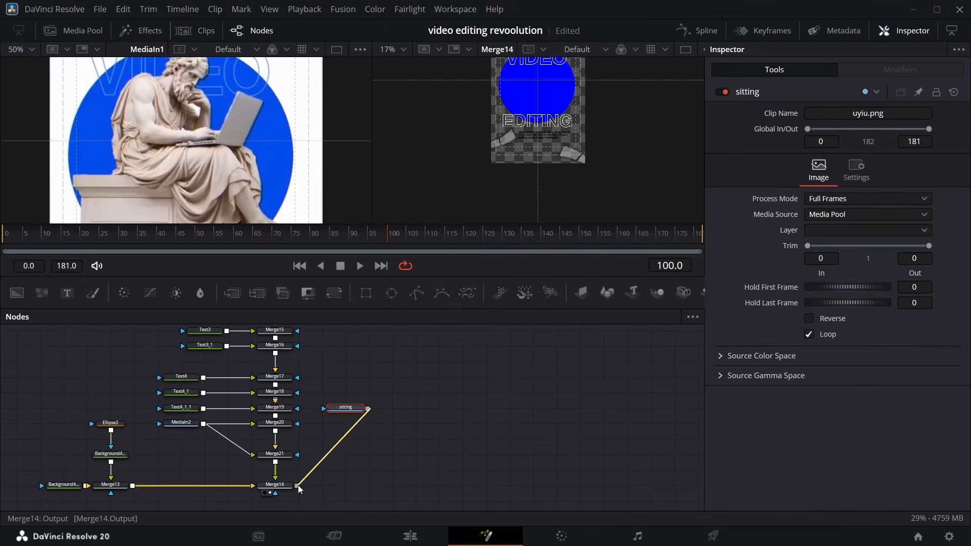
pyautogui.moveTo(349, 408); pyautogui.dragTo(351, 423)
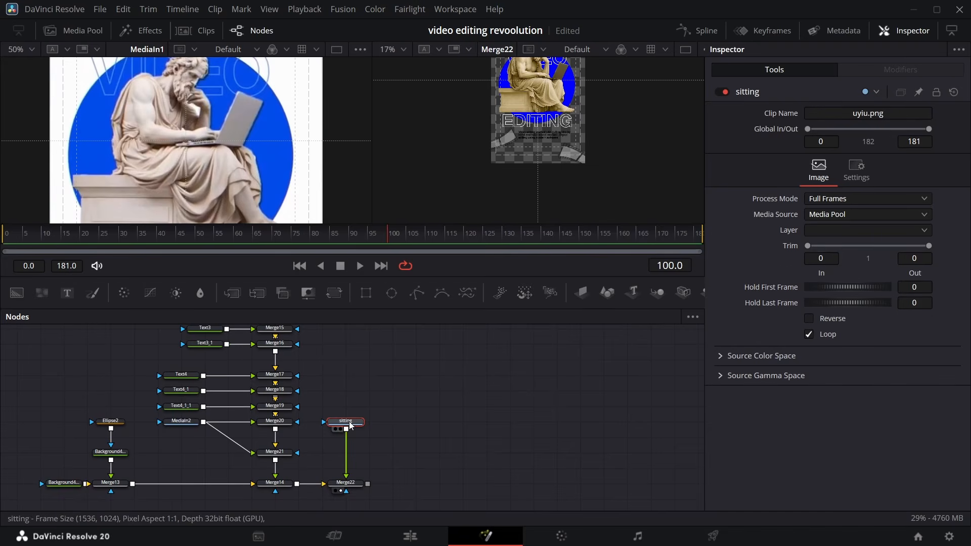
pyautogui.hotkey('shift', 'space')
pyautogui.write('colo')
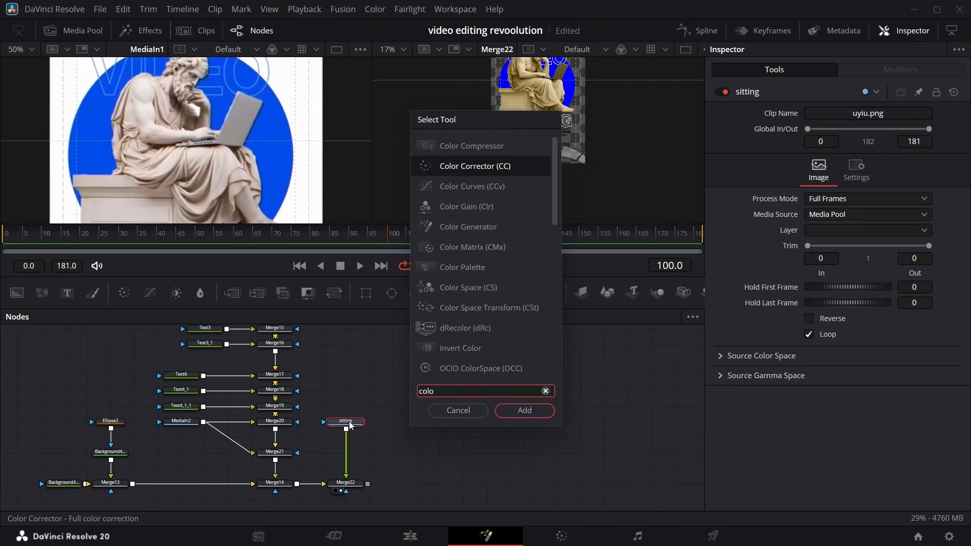
pyautogui.press('Return')
pyautogui.moveTo(863, 249); pyautogui.dragTo(861, 245)
# Add a Drop Shadow node after the statue's Color Corrector
pyautogui.moveTo(352, 390); pyautogui.dragTo(352, 423)
pyautogui.hotkey('shift', 'space')
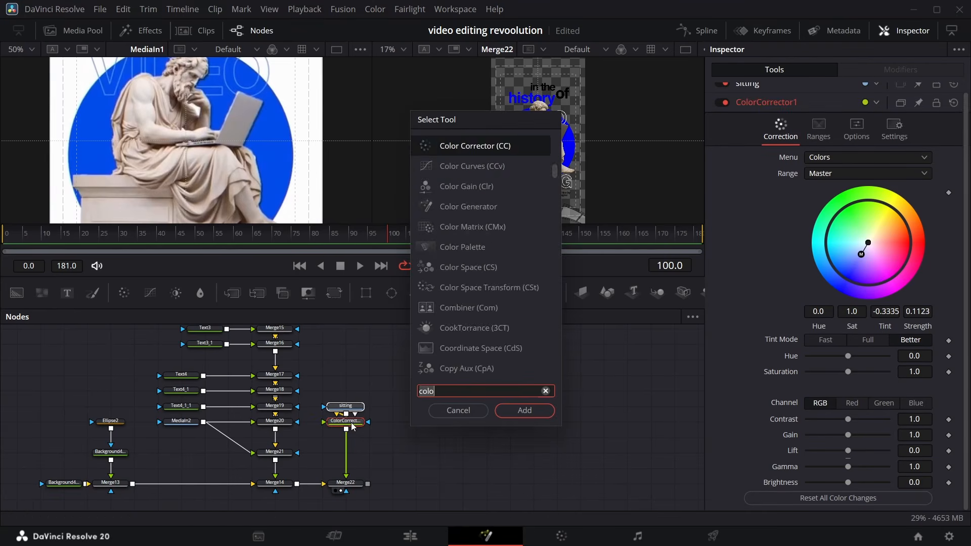
pyautogui.write('drop')
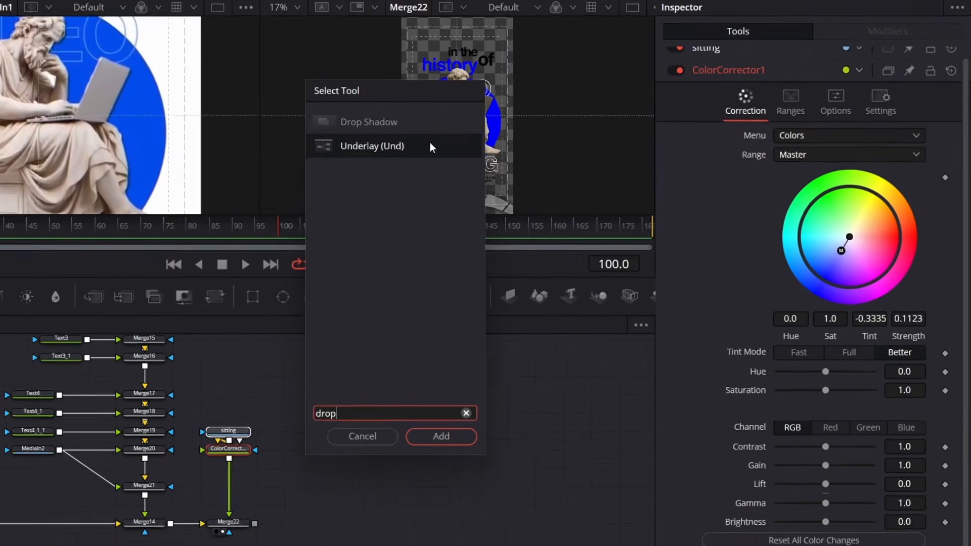
pyautogui.click(429, 122)
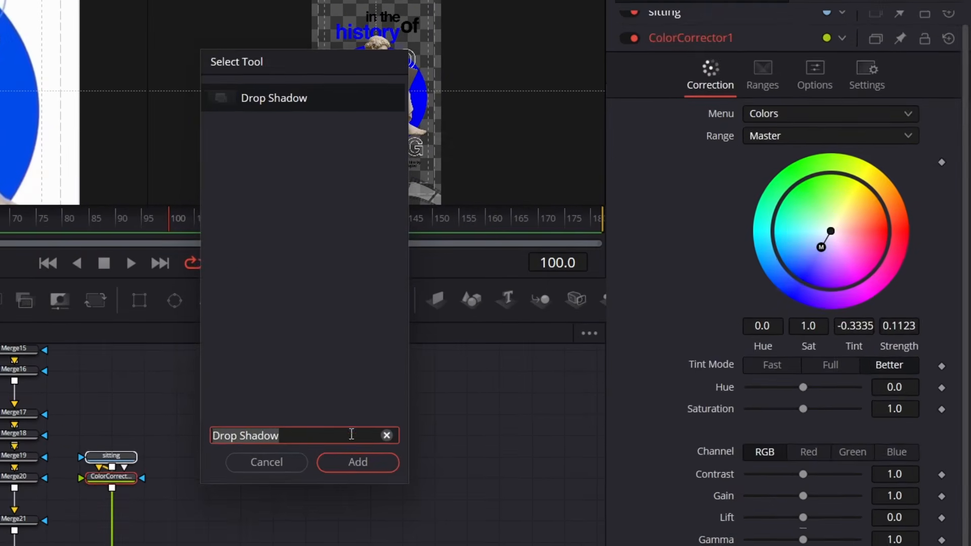
pyautogui.click(440, 435)
# Set the drop shadow's strength to 0.417, angle to -8.0, distance to 0.0378 and blur to 0.598
pyautogui.moveTo(794, 163); pyautogui.dragTo(768, 142)
pyautogui.moveTo(814, 121); pyautogui.dragTo(800, 121)
pyautogui.moveTo(803, 99); pyautogui.dragTo(796, 96)
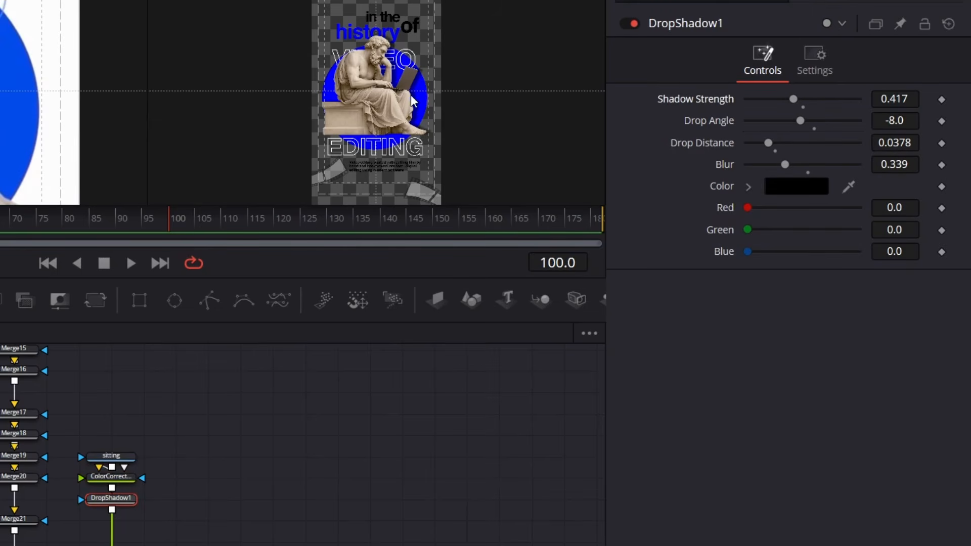
pyautogui.scroll(-3, 305, 104)
pyautogui.moveTo(784, 164); pyautogui.dragTo(813, 165)
pyautogui.scroll(-5, 59, 124)
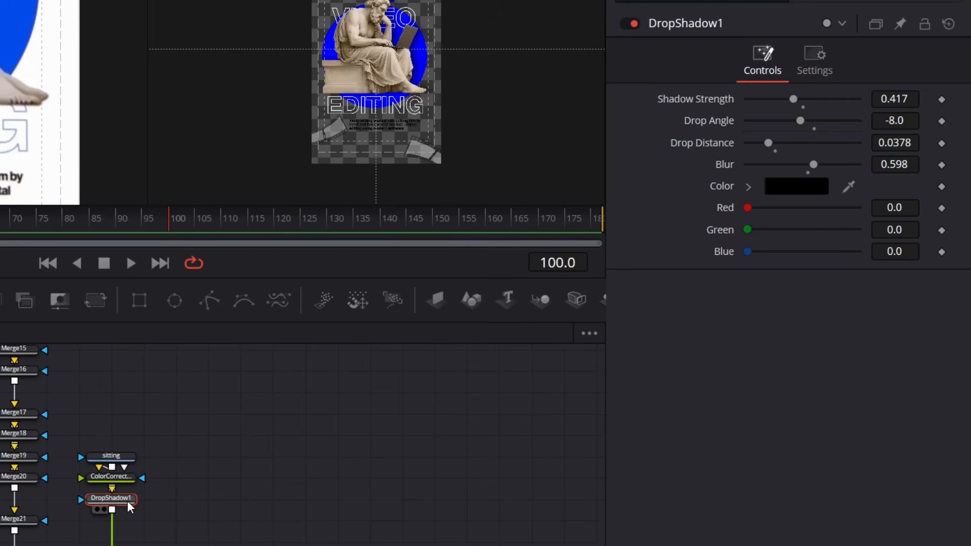
# Add a Transform after the drop shadow, with size 0.943 and centre Y 0.432, and fit the reference viewer
pyautogui.click(96, 301)
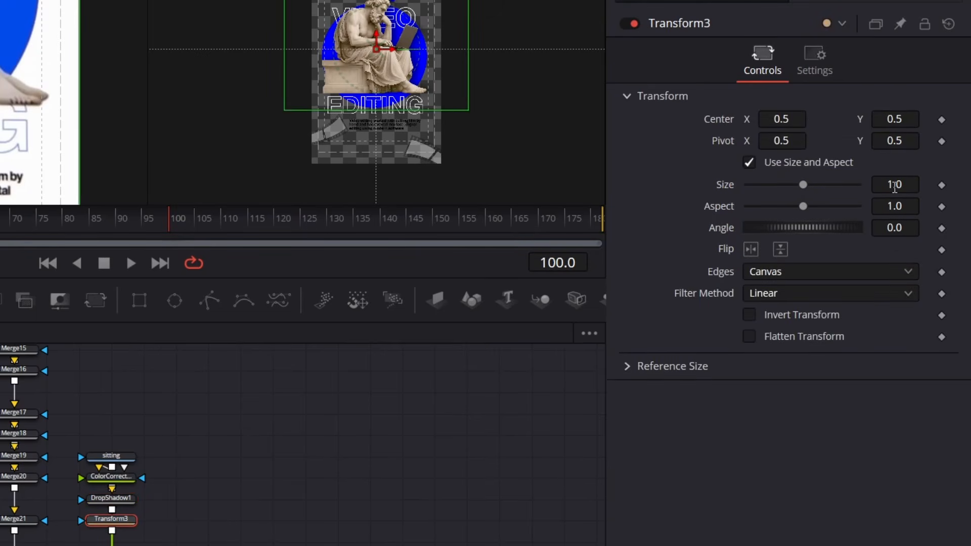
pyautogui.moveTo(900, 116); pyautogui.dragTo(879, 116)
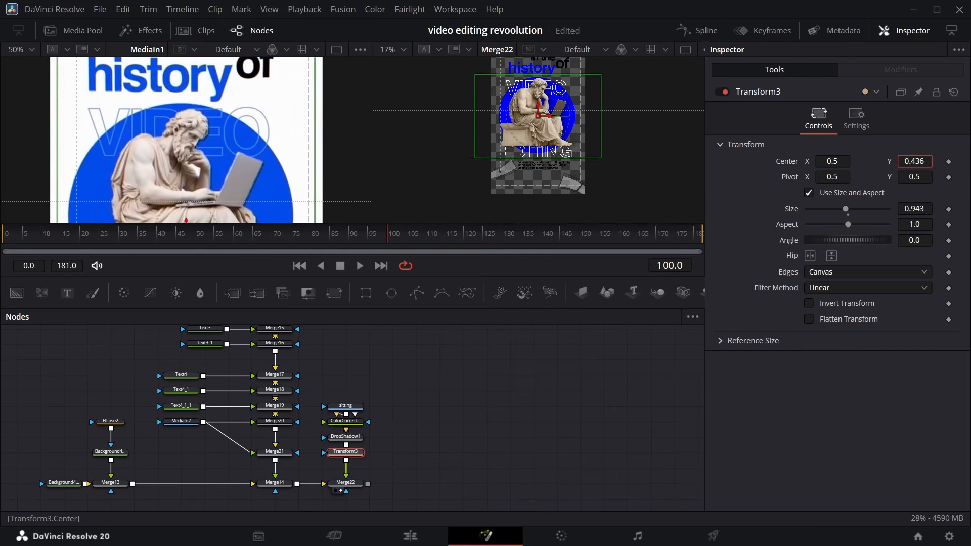
pyautogui.hotkey('ctrl', 'f')
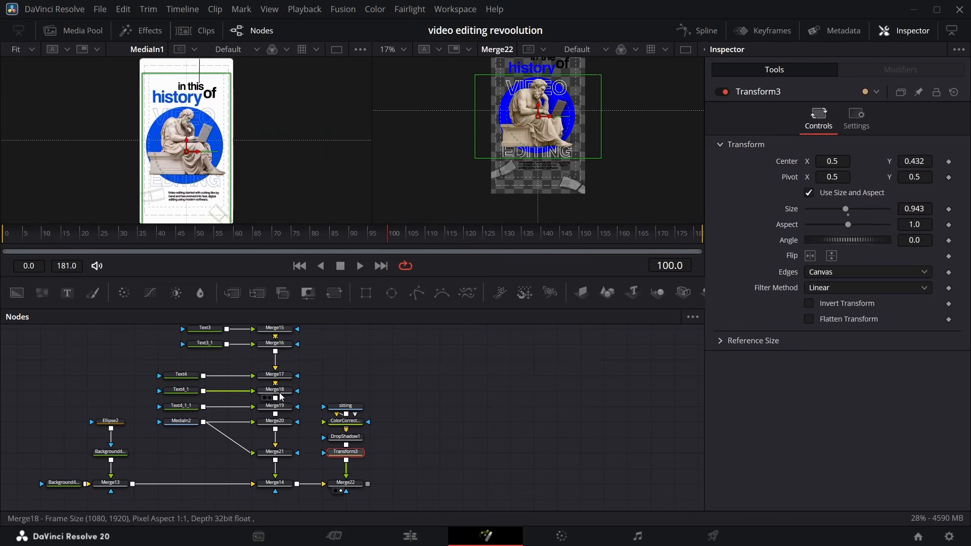
# Review the text and layout settings of the "in the" instance, Text3, Text3_1 and Text4 nodes
pyautogui.scroll(3, 292, 375)
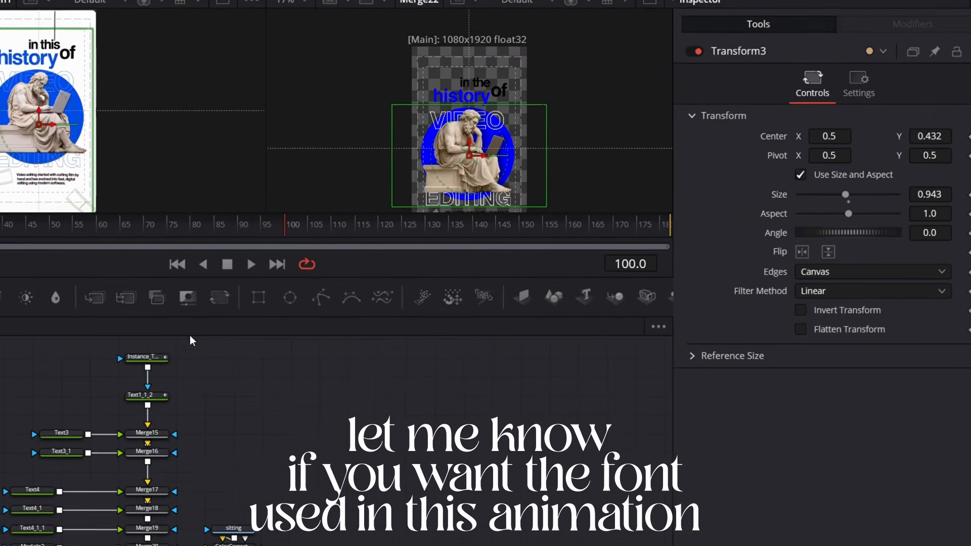
pyautogui.click(163, 365)
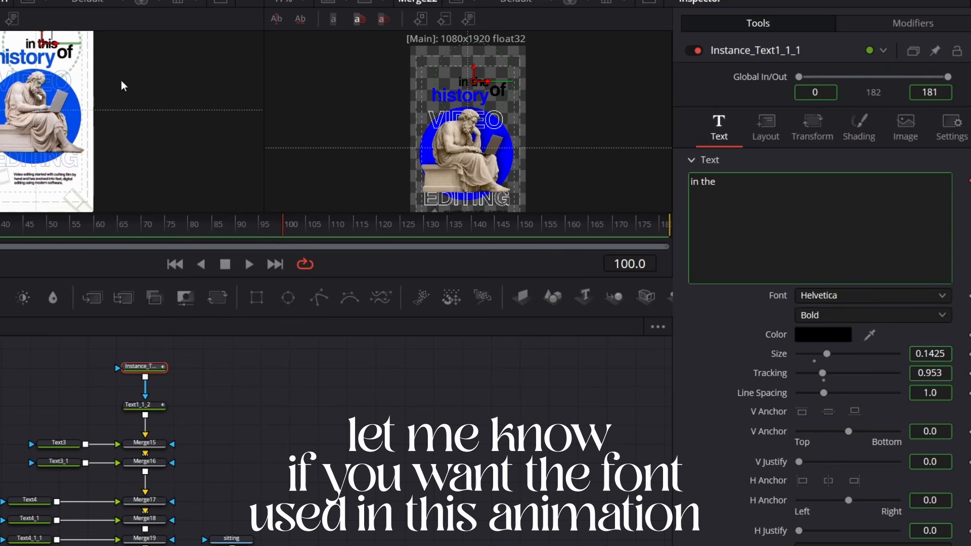
pyautogui.click(51, 446)
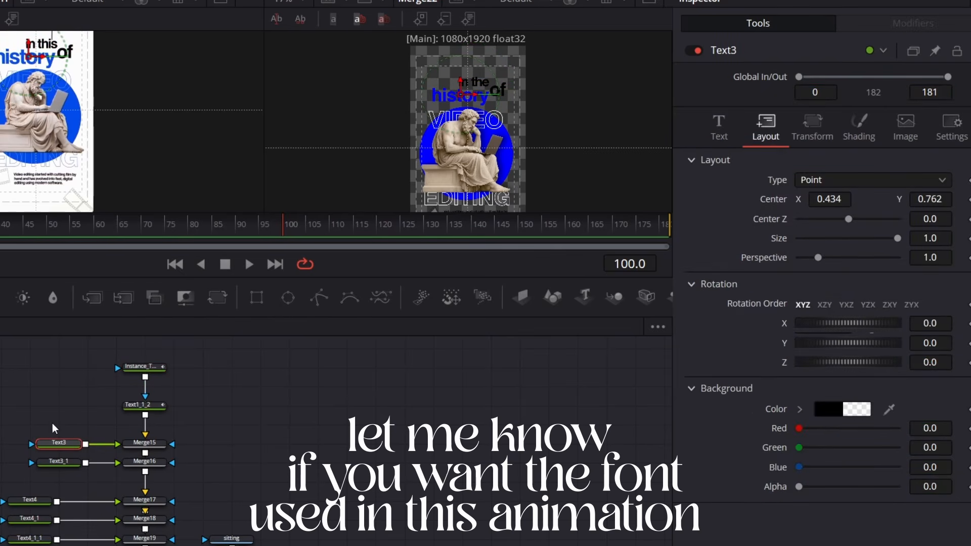
pyautogui.click(58, 461)
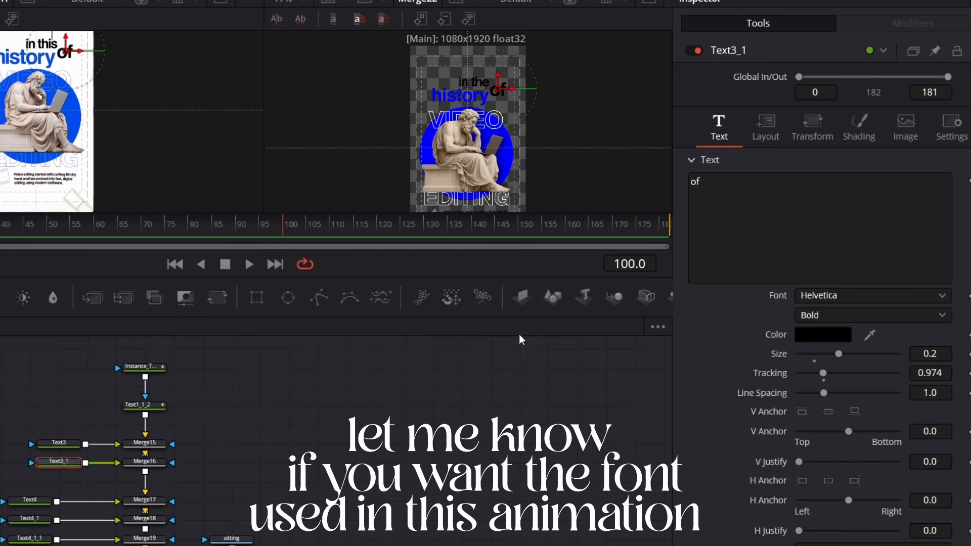
pyautogui.scroll(-2, 160, 428)
pyautogui.click(38, 454)
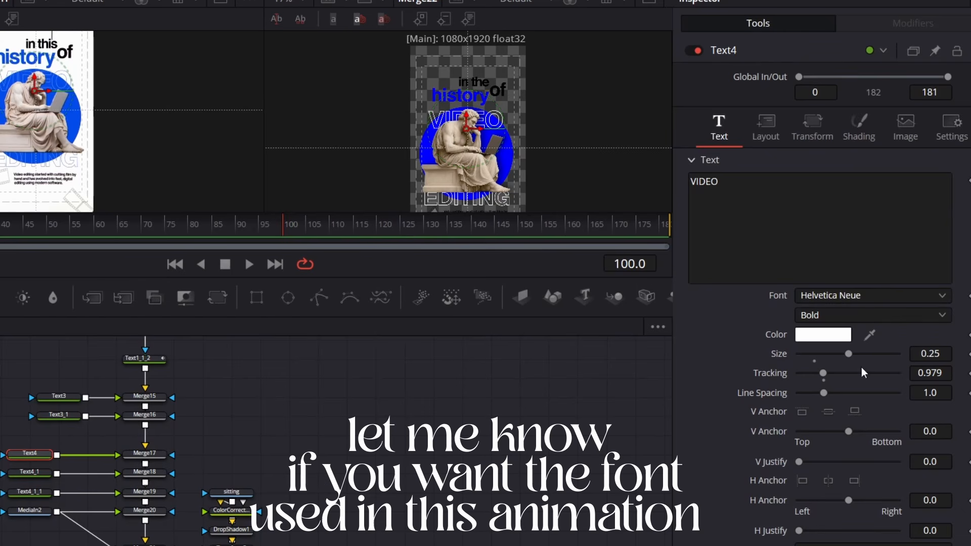
# Lower the blend of Merge17 to 0.472 and reduce Merge18's blend to fade both outlined words
pyautogui.click(145, 453)
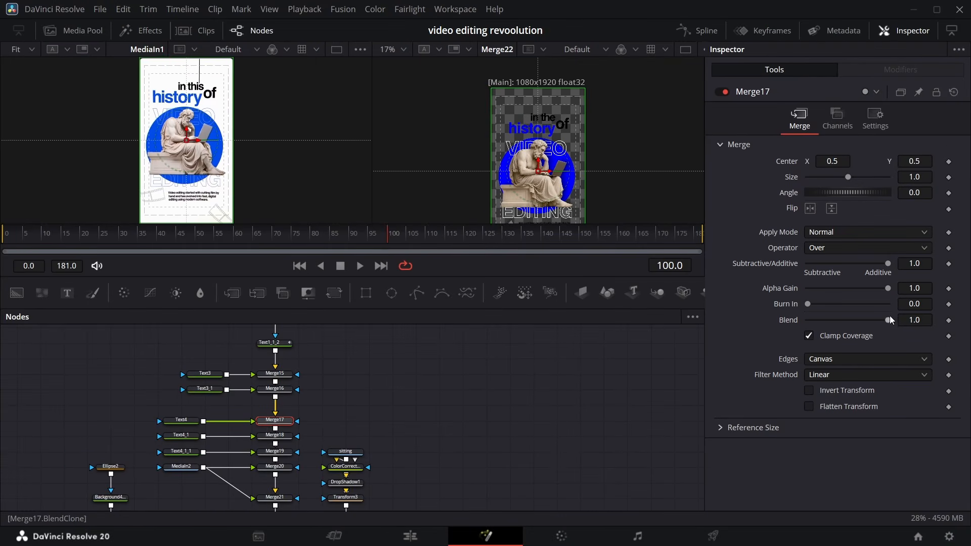
pyautogui.moveTo(888, 319); pyautogui.dragTo(843, 317)
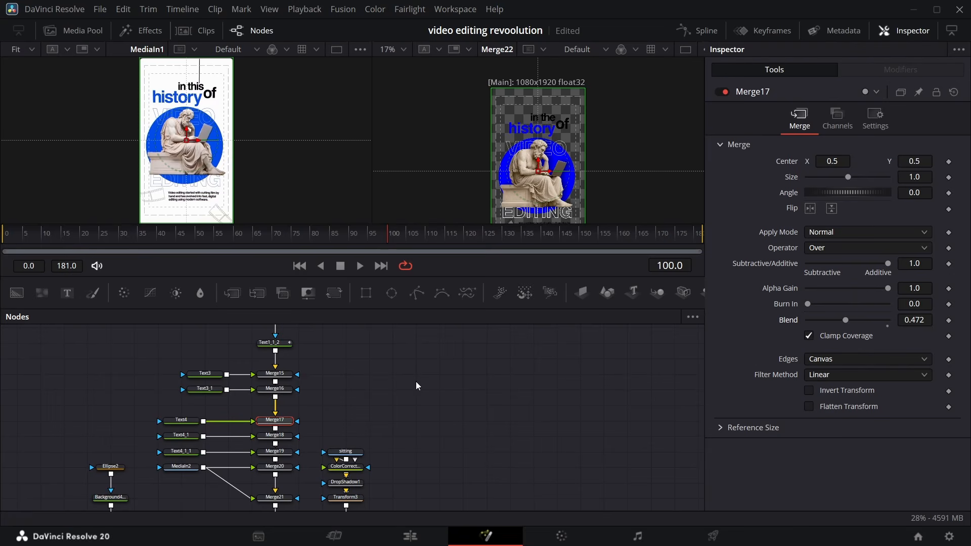
pyautogui.click(275, 435)
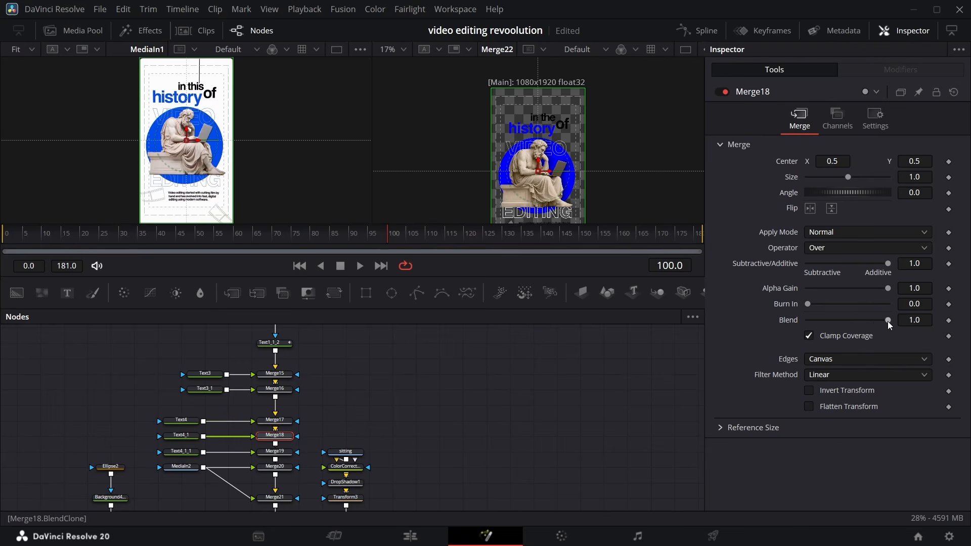
pyautogui.moveTo(888, 324); pyautogui.dragTo(854, 325)
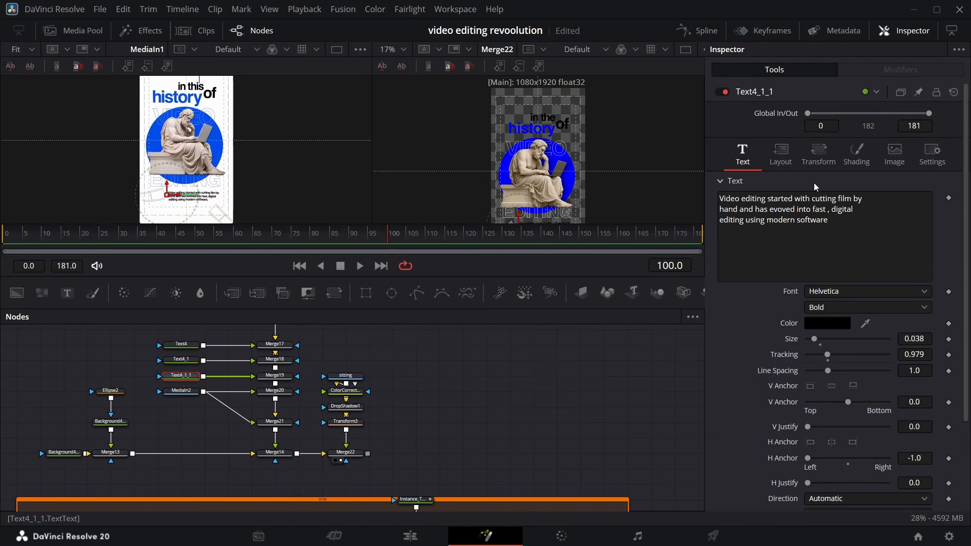
# Review the paragraph text's layout, the film.png source, and the placement and blend of Merge20 and Merge21
pyautogui.click(785, 163)
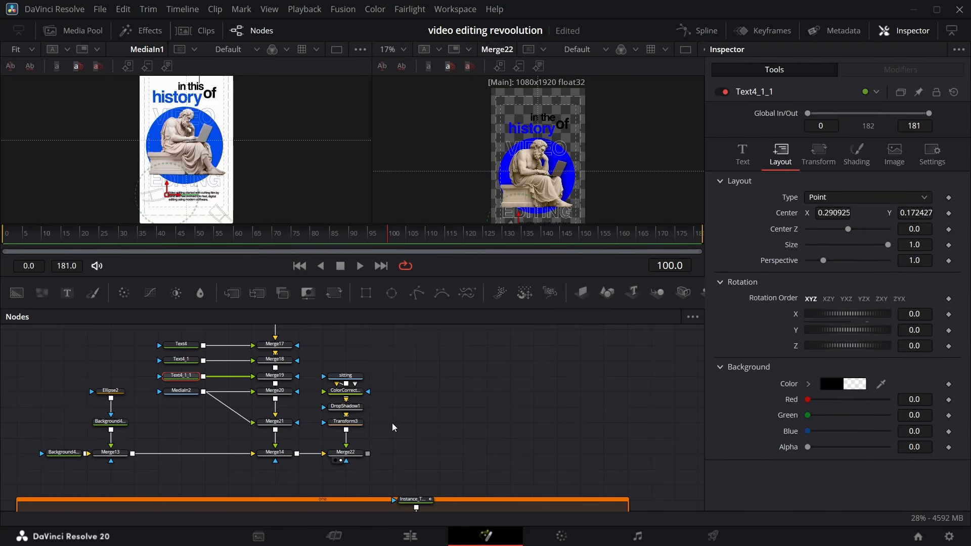
pyautogui.click(188, 396)
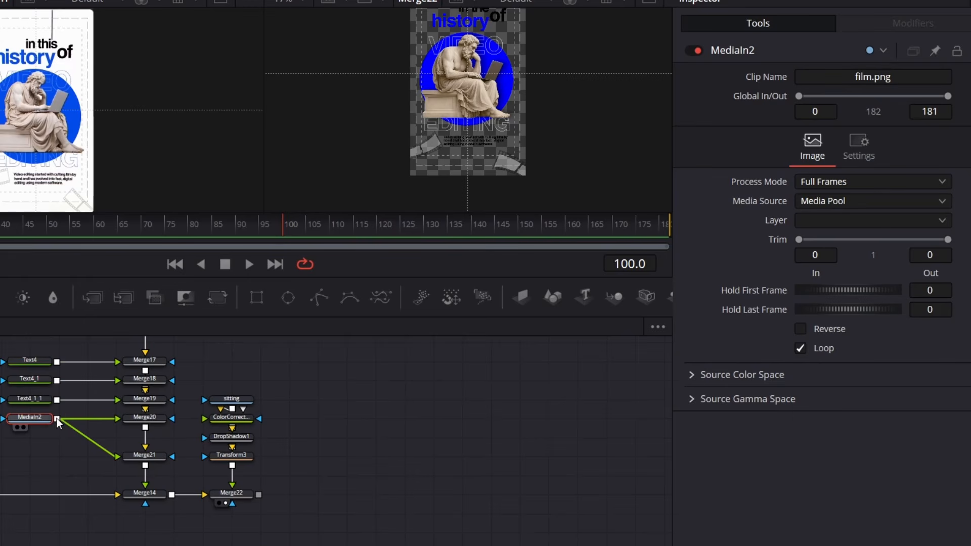
pyautogui.click(145, 419)
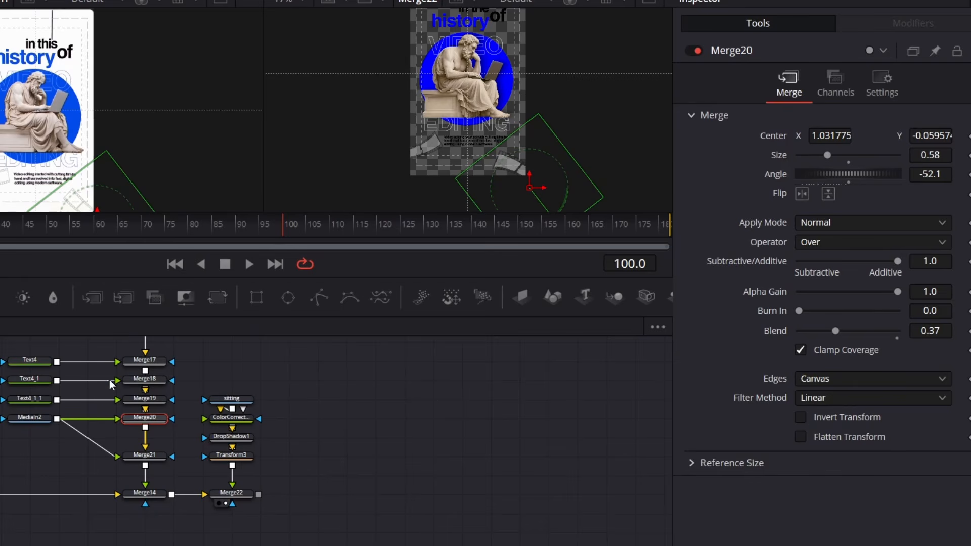
pyautogui.scroll(-2, 111, 385)
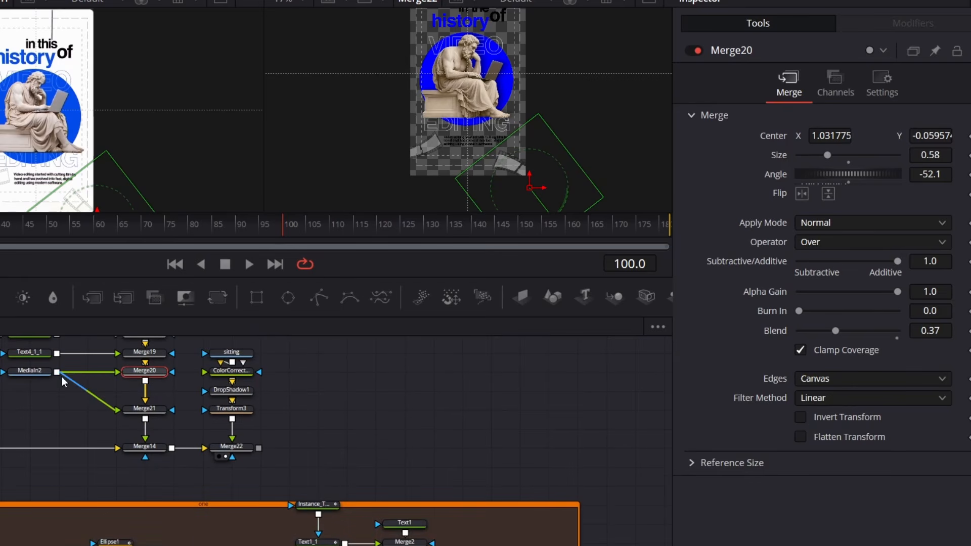
pyautogui.click(132, 408)
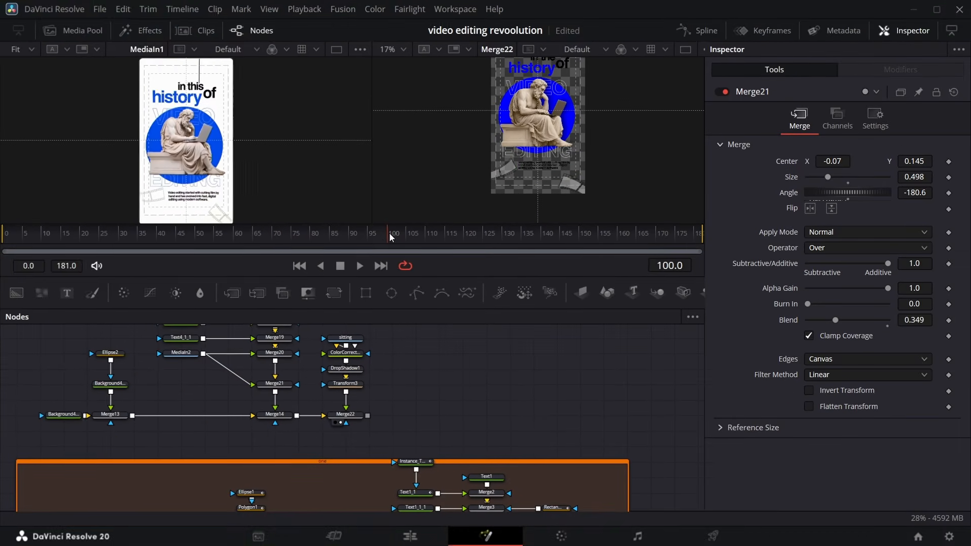
# Shift both Follower opacity keyframes of the "in the" text node Text1_1_2 to about frames 58 and 62
pyautogui.moveTo(287, 225); pyautogui.dragTo(157, 235)
pyautogui.moveTo(286, 242); pyautogui.dragTo(216, 239)
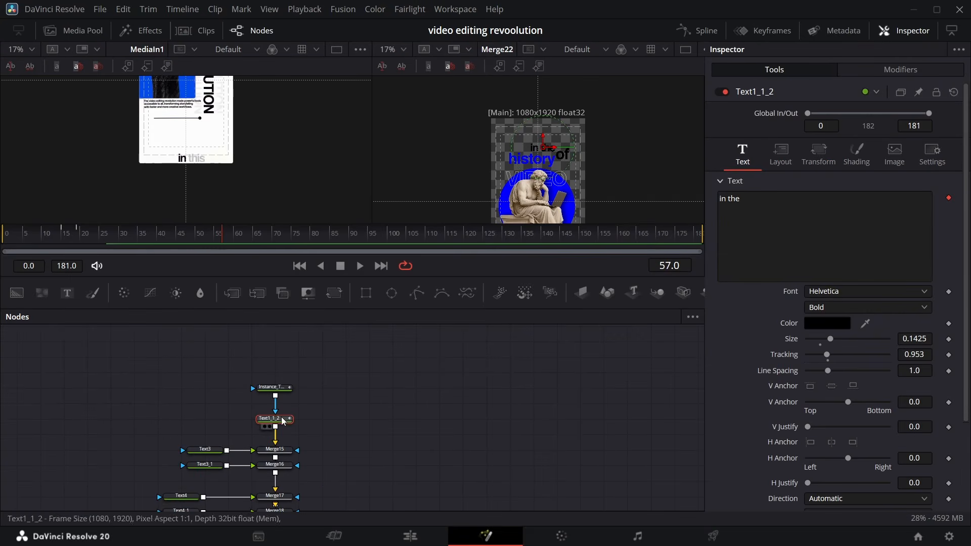
pyautogui.click(765, 31)
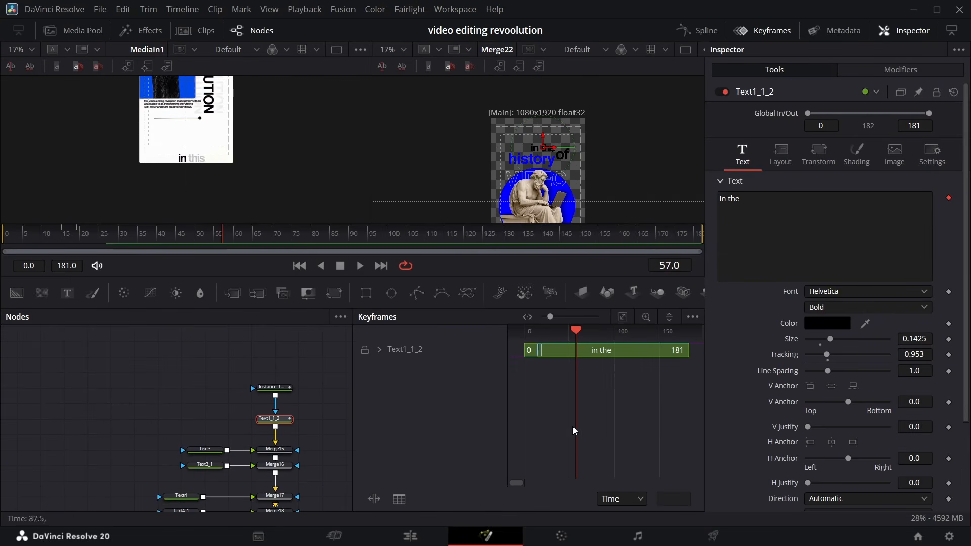
pyautogui.click(380, 349)
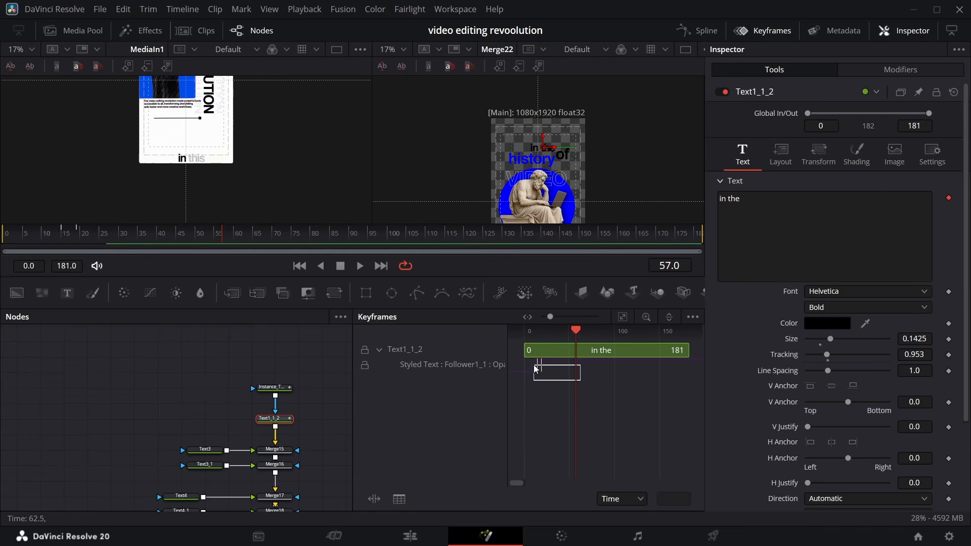
pyautogui.moveTo(534, 369); pyautogui.dragTo(531, 366)
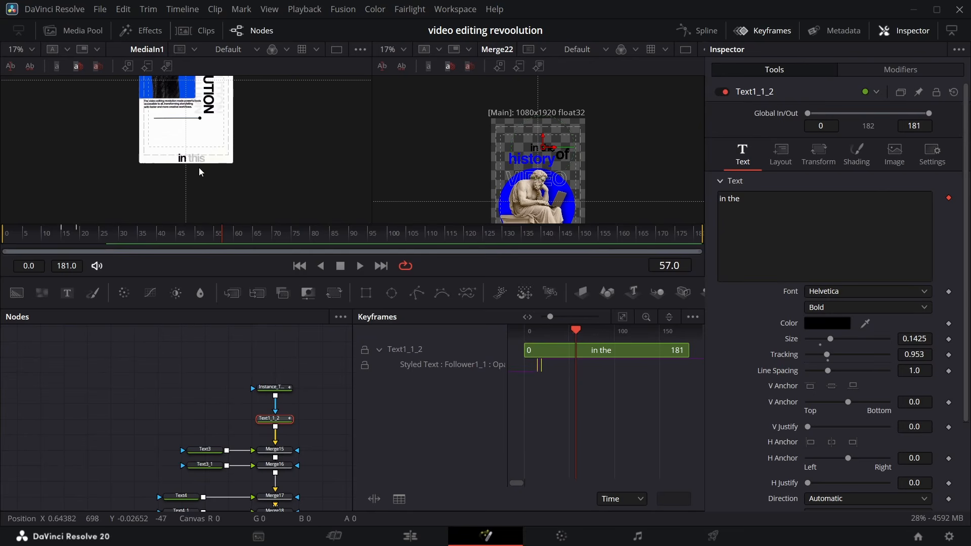
pyautogui.moveTo(224, 238); pyautogui.dragTo(254, 232)
pyautogui.scroll(1, 278, 166)
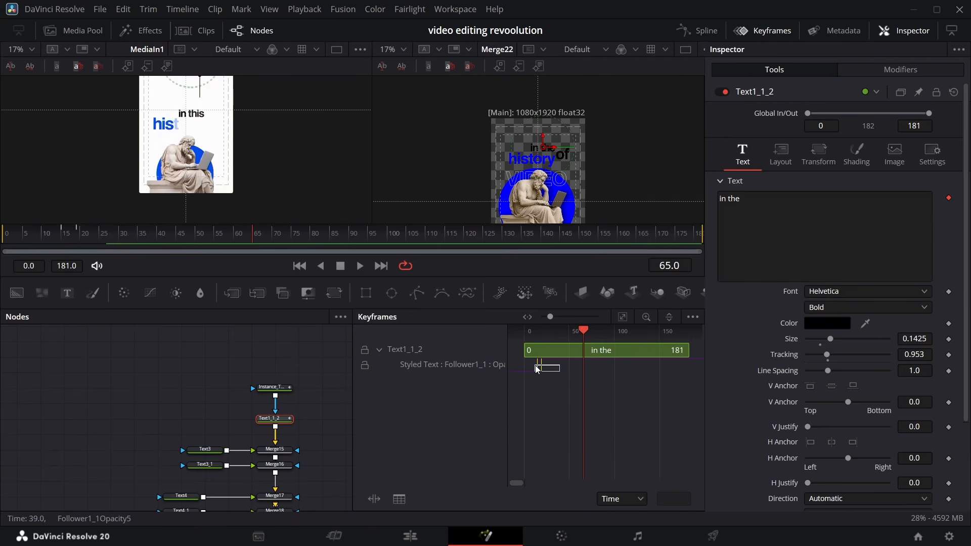
pyautogui.moveTo(535, 371); pyautogui.dragTo(579, 368)
pyautogui.click(750, 32)
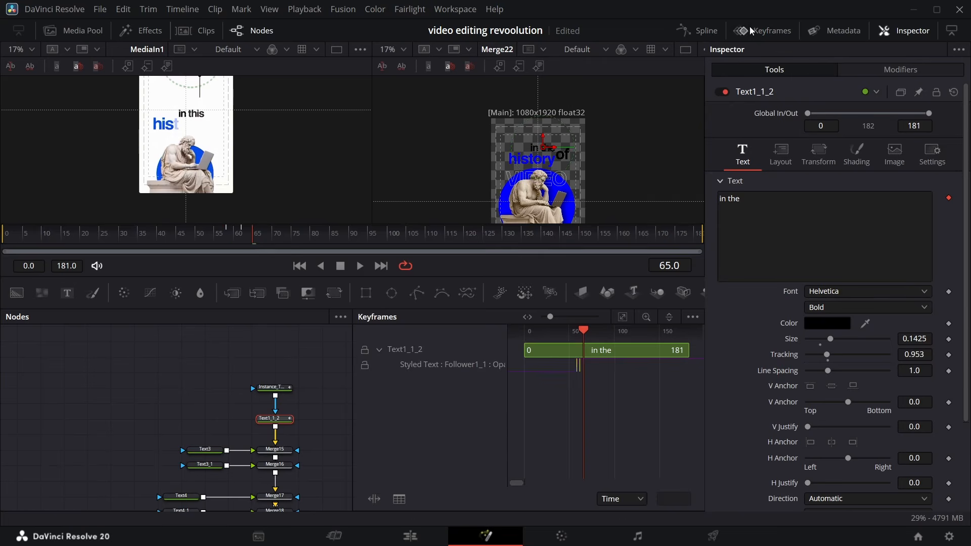
# Set the "in the" text's Follower delay between characters to 3.41, comparing its timing with the reference
pyautogui.moveTo(227, 239)
pyautogui.mouseDown()
pyautogui.moveTo(244, 241)
pyautogui.moveTo(232, 239)
pyautogui.mouseUp()
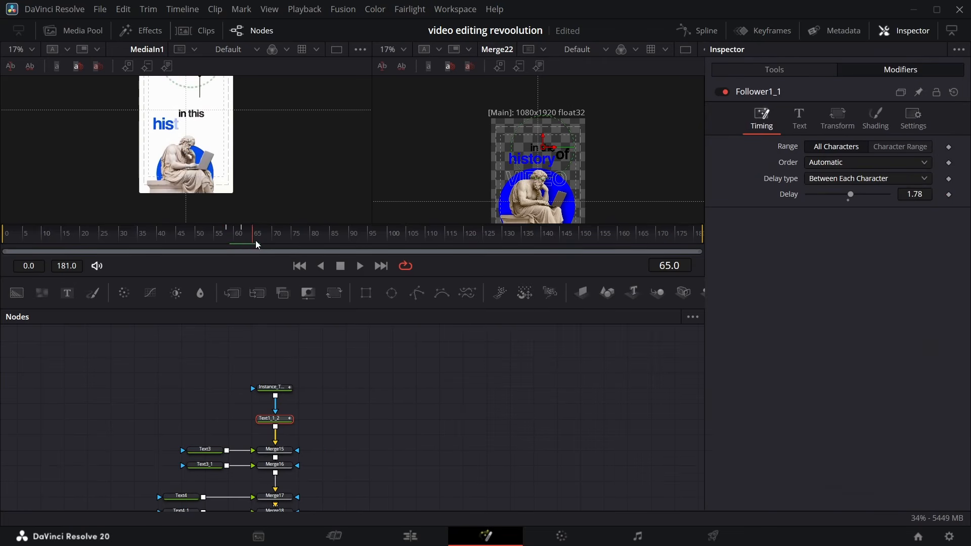
pyautogui.click(912, 193)
pyautogui.moveTo(268, 241); pyautogui.dragTo(274, 241)
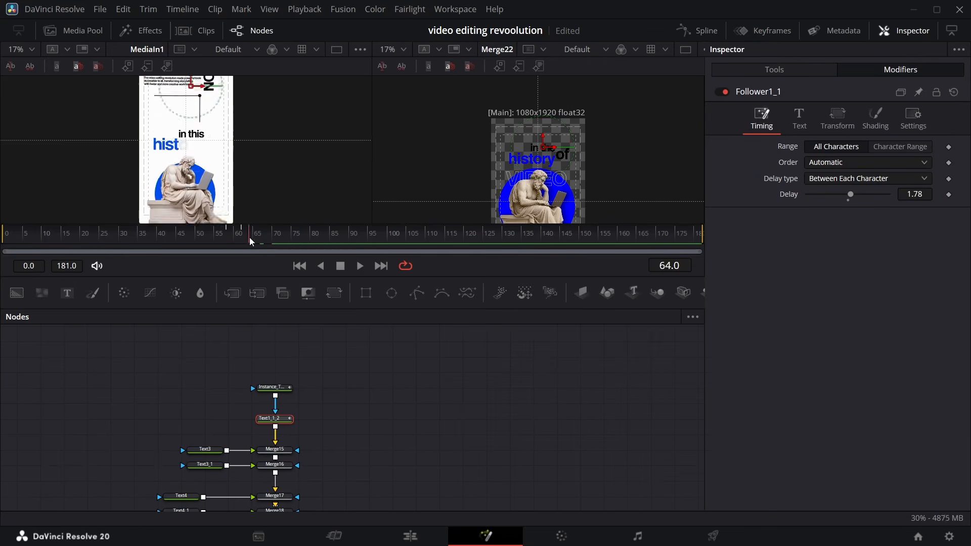
pyautogui.moveTo(249, 242); pyautogui.dragTo(215, 241)
pyautogui.click(241, 241)
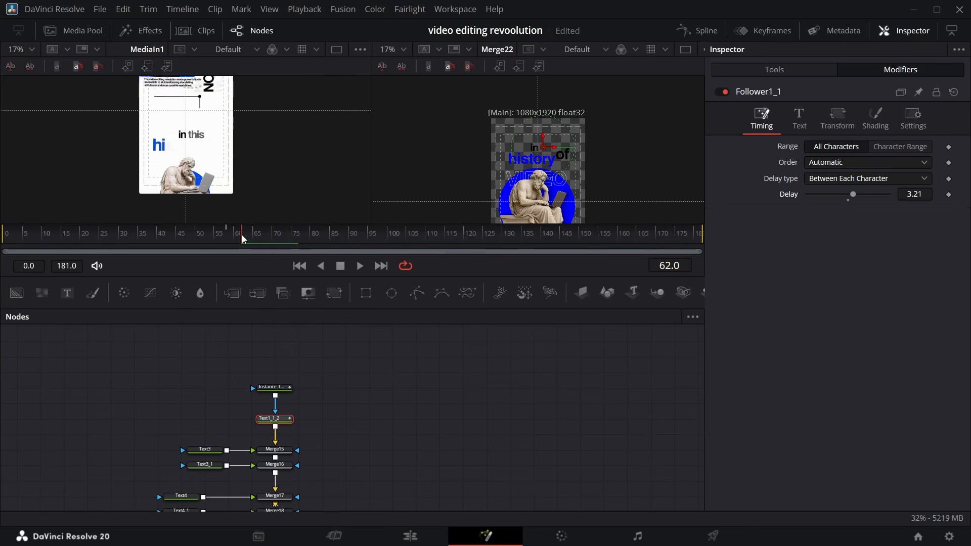
pyautogui.moveTo(240, 243); pyautogui.dragTo(232, 236)
# Retime the "in the" text's Follower opacity keyframes to frames 48 and 68 and check the animation against the reference
pyautogui.moveTo(576, 366); pyautogui.dragTo(573, 366)
pyautogui.moveTo(215, 241)
pyautogui.mouseDown()
pyautogui.moveTo(251, 241)
pyautogui.moveTo(214, 241)
pyautogui.mouseUp()
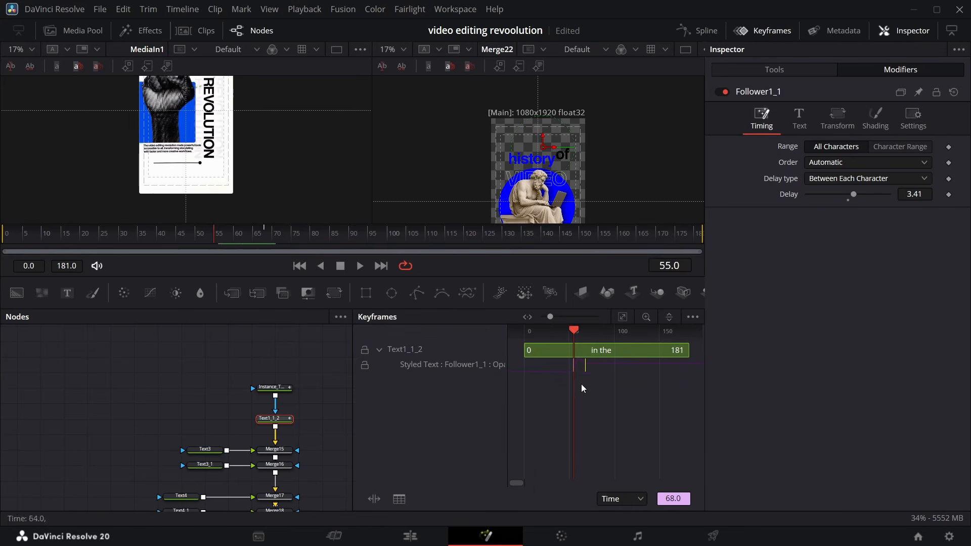
pyautogui.moveTo(574, 366); pyautogui.dragTo(568, 366)
pyautogui.moveTo(192, 239); pyautogui.dragTo(277, 243)
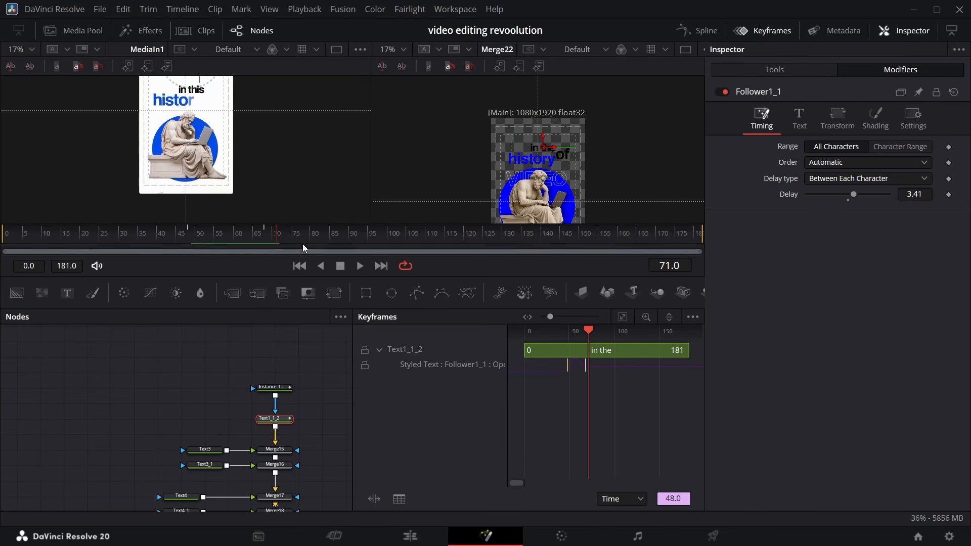
pyautogui.click(189, 243)
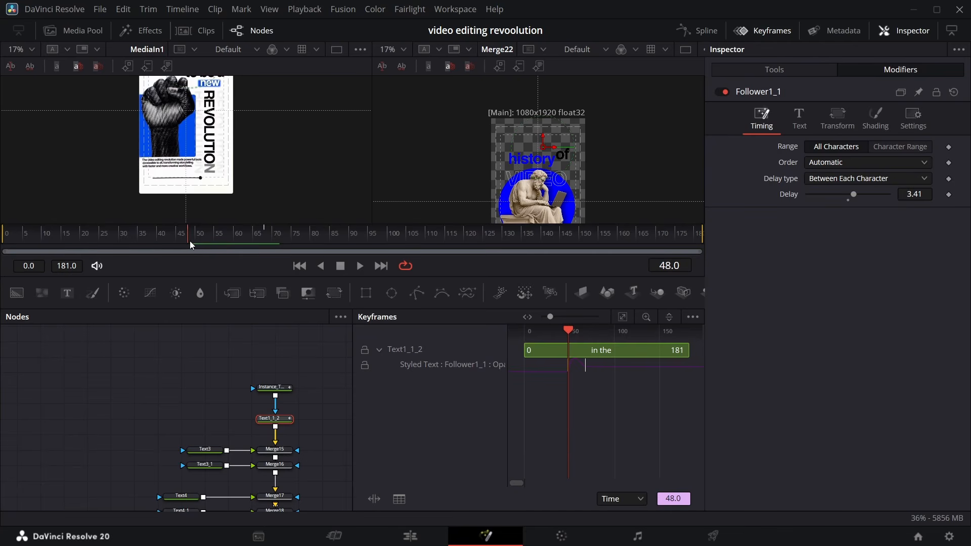
pyautogui.moveTo(190, 241); pyautogui.dragTo(264, 239)
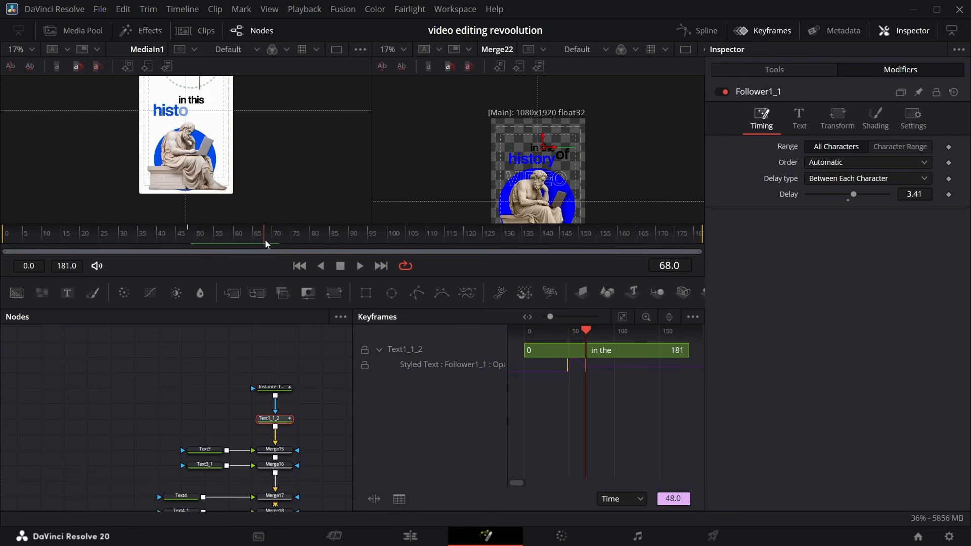
pyautogui.click(762, 30)
# Add a Follower modifier to the "history" text in Text3 at frame 55 and show its settings
pyautogui.click(204, 449)
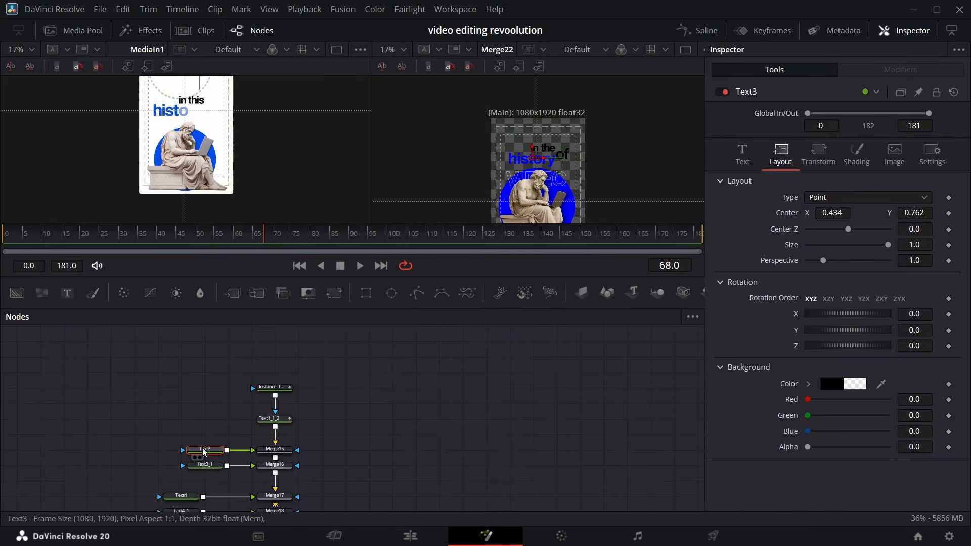
pyautogui.click(742, 162)
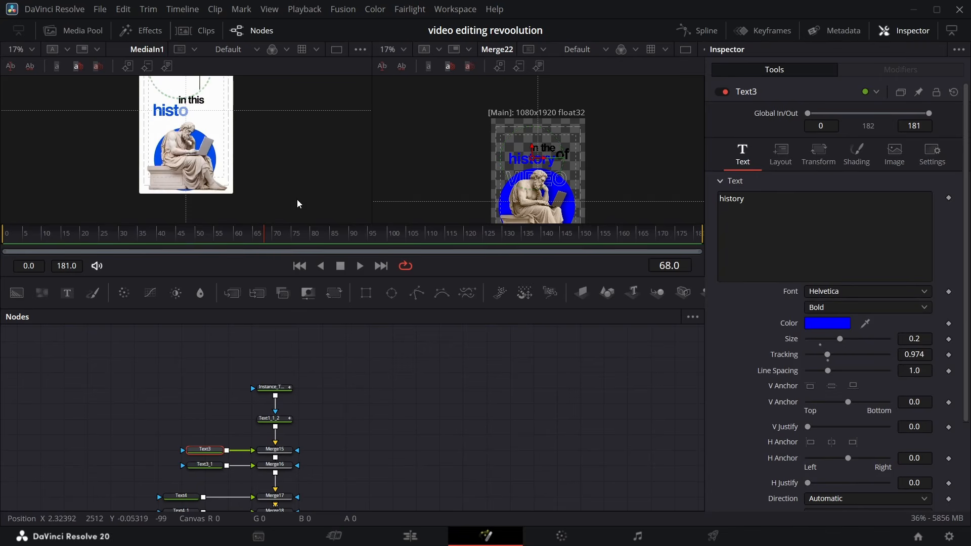
pyautogui.moveTo(258, 245); pyautogui.dragTo(216, 250)
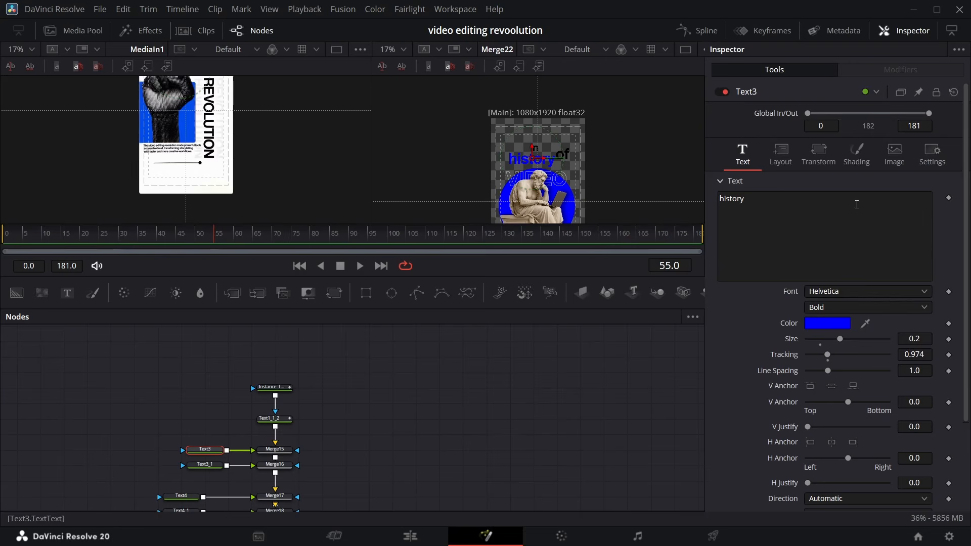
pyautogui.rightClick(859, 227)
pyautogui.click(883, 305)
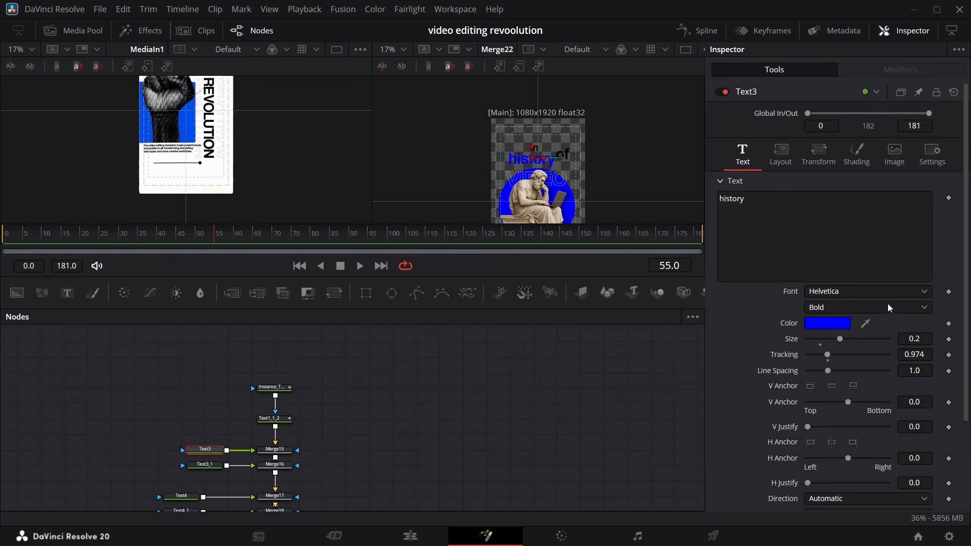
pyautogui.click(904, 68)
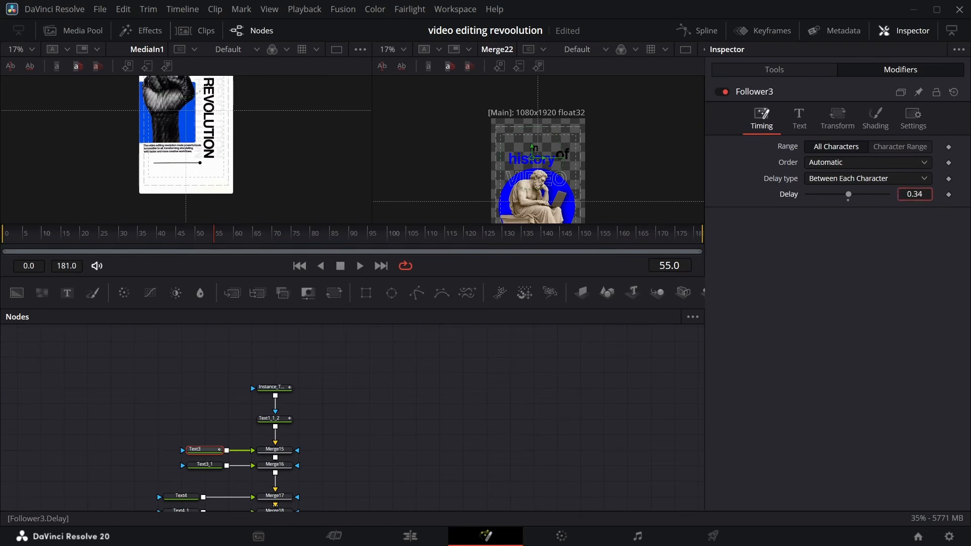
# Keyframe the "history" Follower's shading opacity at 0.0 on frame 55 and 1.0 on frame 59
pyautogui.click(870, 131)
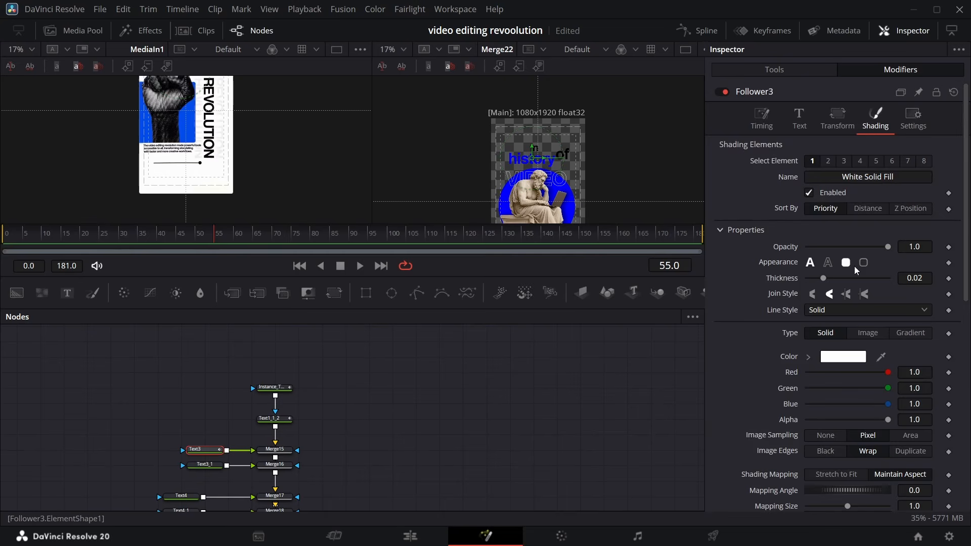
pyautogui.click(949, 247)
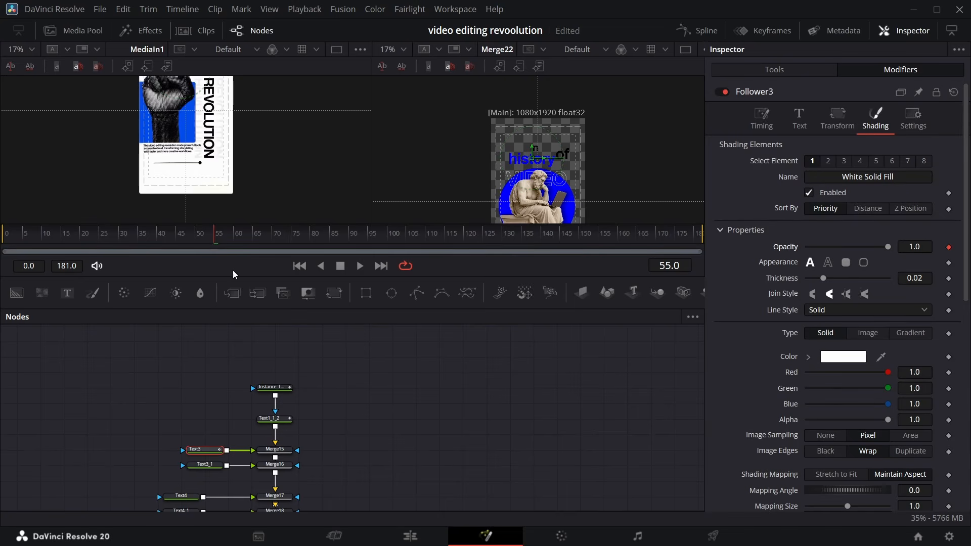
pyautogui.moveTo(221, 247); pyautogui.dragTo(235, 247)
pyautogui.click(949, 246)
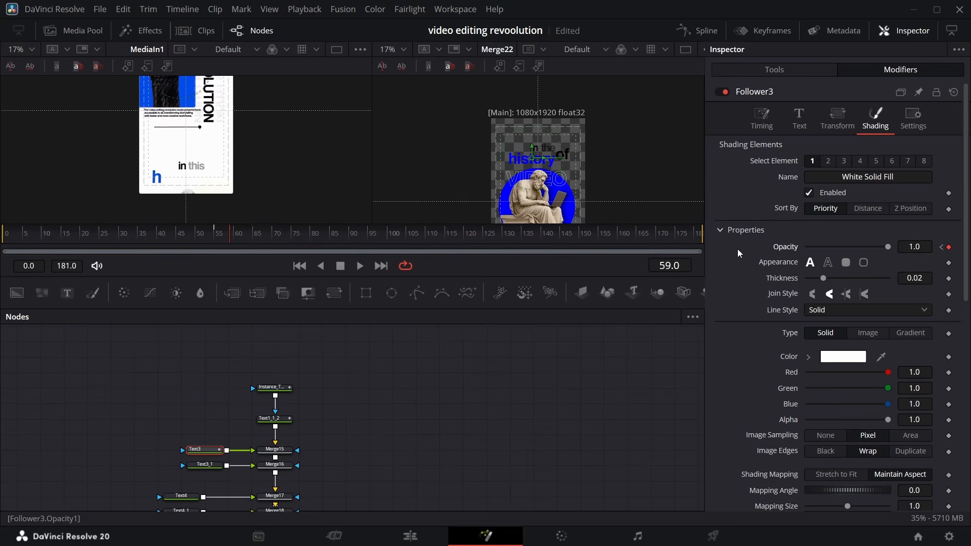
pyautogui.click(941, 247)
pyautogui.moveTo(889, 248); pyautogui.dragTo(726, 249)
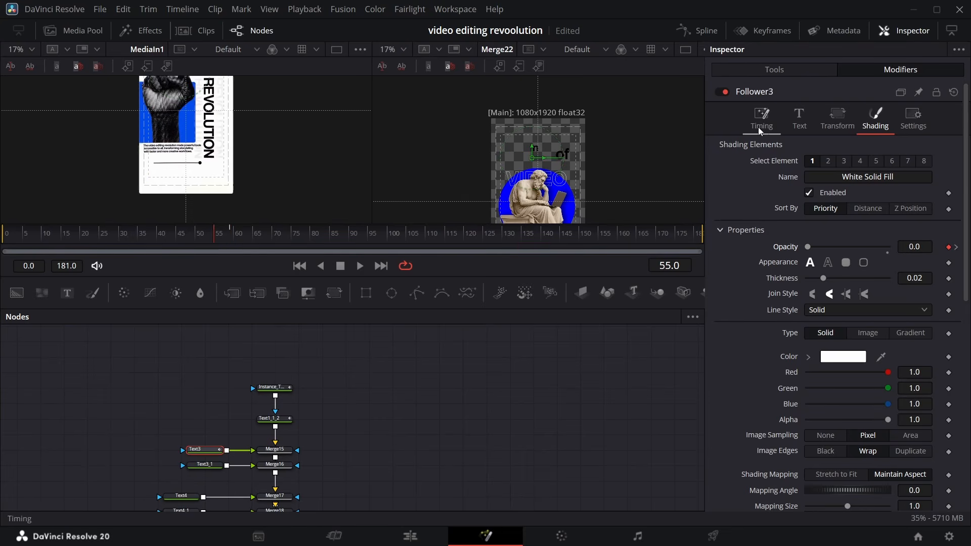
# At frame 59, set the "history" Follower's delay between characters to 2.71
pyautogui.click(234, 234)
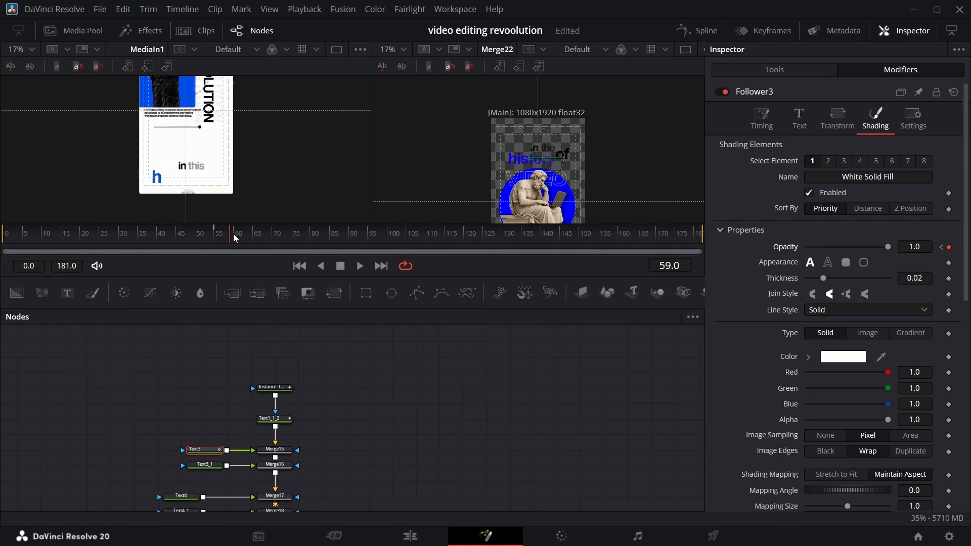
pyautogui.click(761, 119)
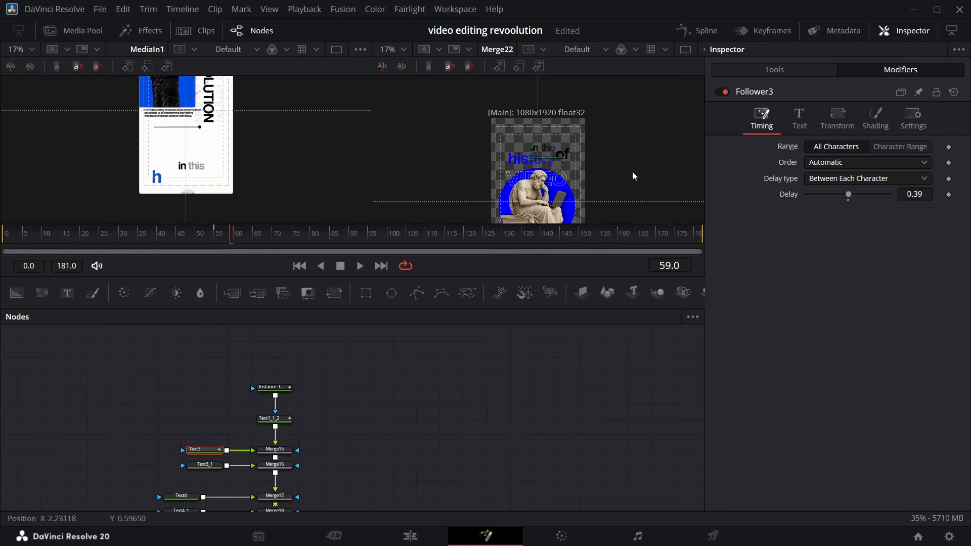
pyautogui.click(916, 194)
pyautogui.write('0.58')
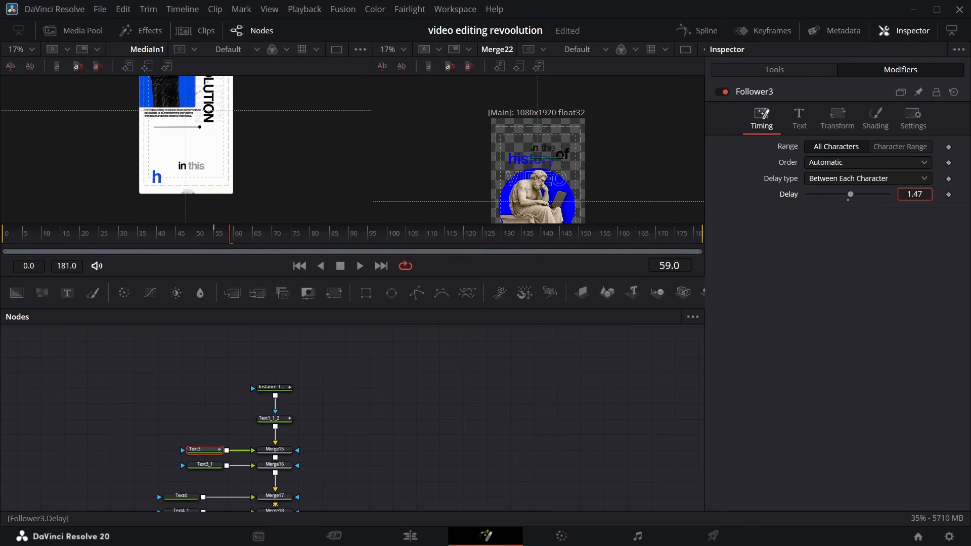
pyautogui.moveTo(914, 194); pyautogui.dragTo(929, 194)
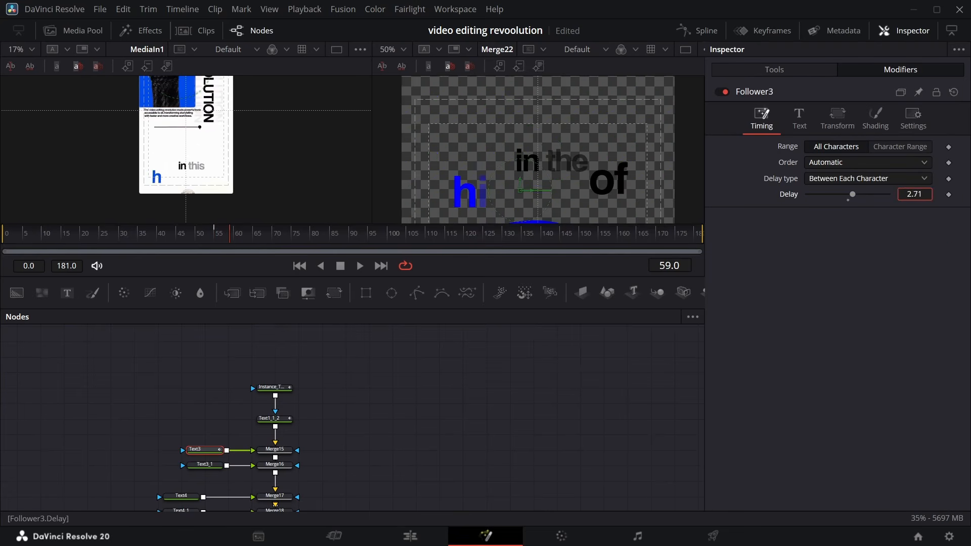
# Set the "history" Follower's delay between characters to 4.55 and check the character fade-in against the reference
pyautogui.moveTo(914, 194); pyautogui.dragTo(936, 194)
pyautogui.moveTo(230, 238); pyautogui.dragTo(346, 221)
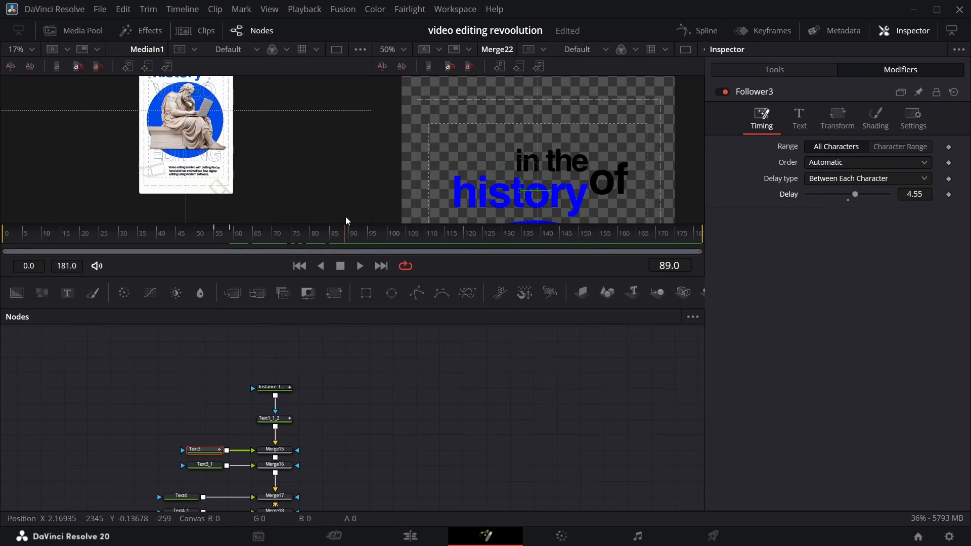
pyautogui.click(698, 30)
pyautogui.rightClick(627, 354)
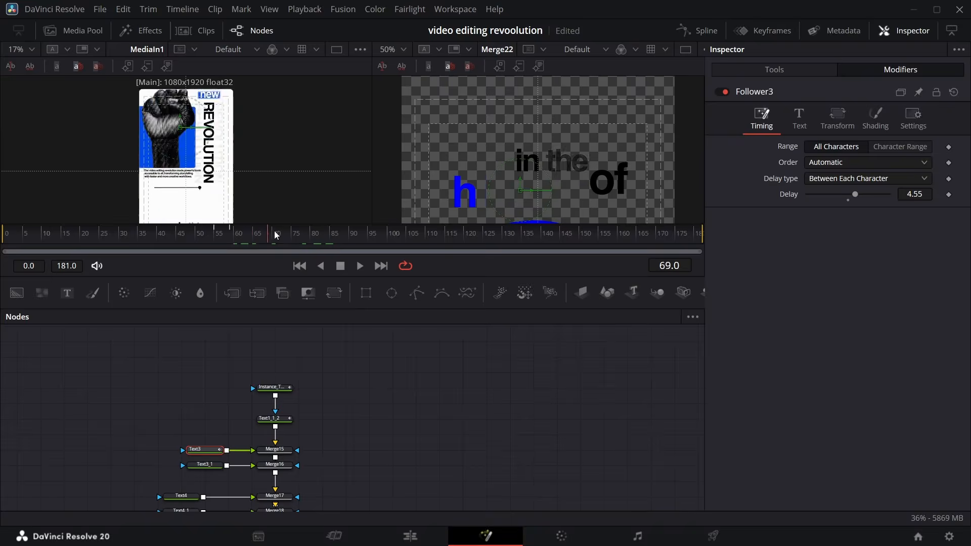
pyautogui.moveTo(274, 241); pyautogui.dragTo(296, 239)
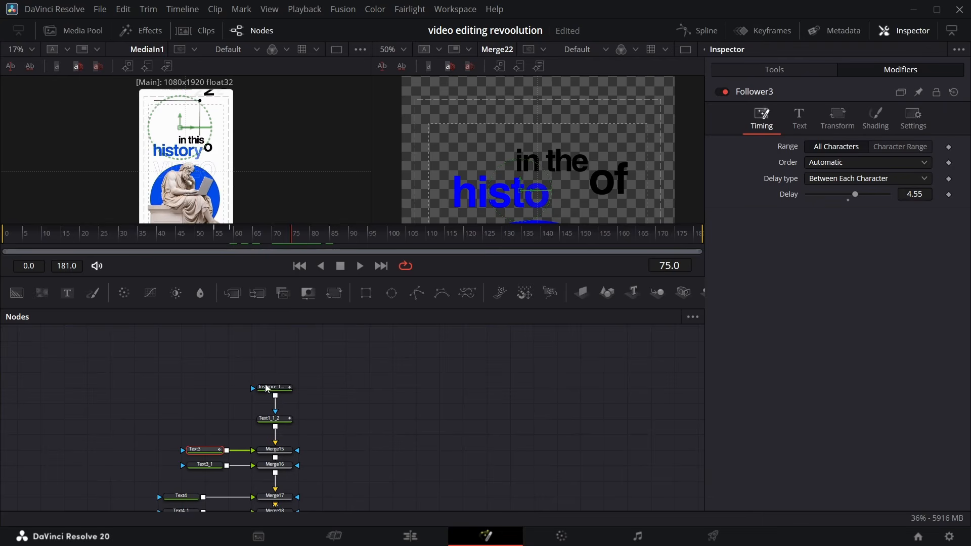
# Add a Follower modifier to the "of" text in Text3_1, show its shading settings and save the project
pyautogui.scroll(-2, 265, 384)
pyautogui.click(206, 433)
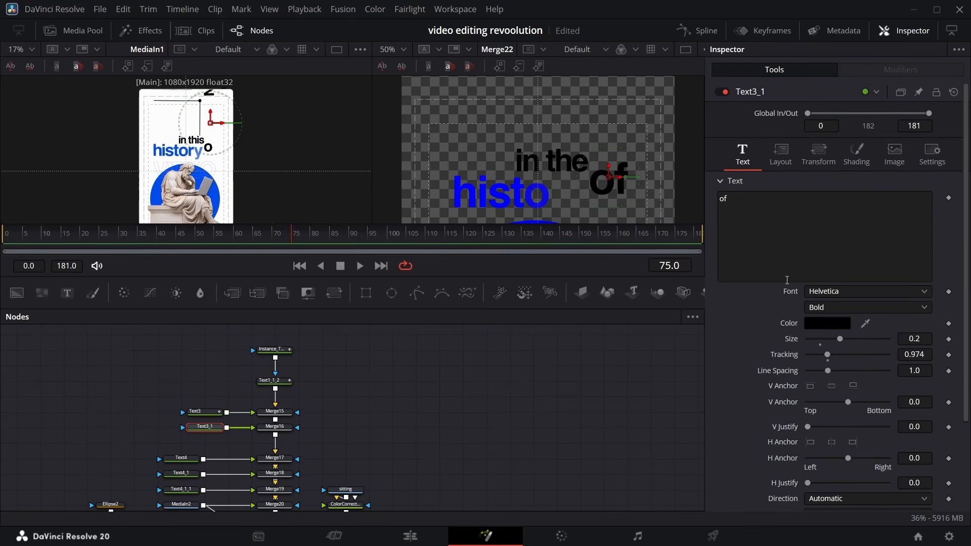
pyautogui.rightClick(826, 246)
pyautogui.click(856, 327)
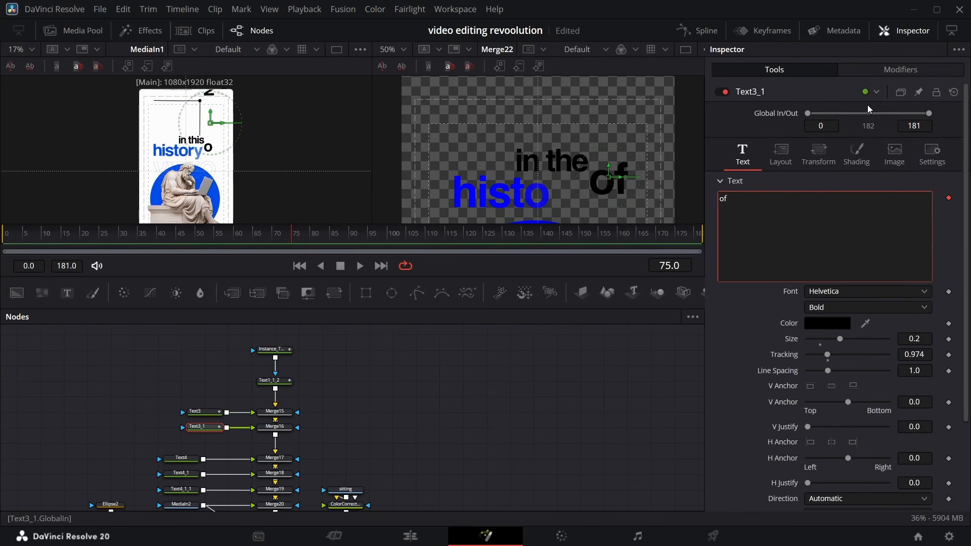
pyautogui.click(900, 70)
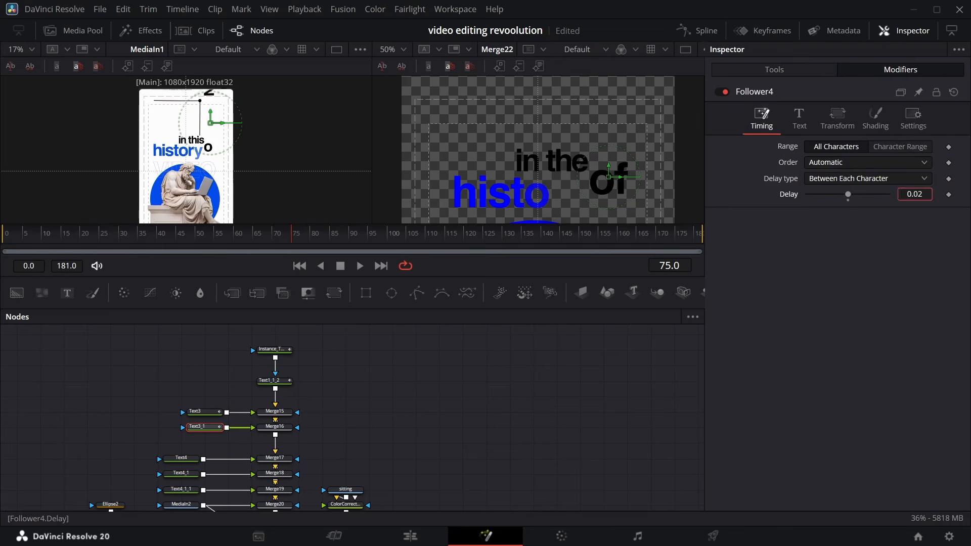
pyautogui.click(876, 119)
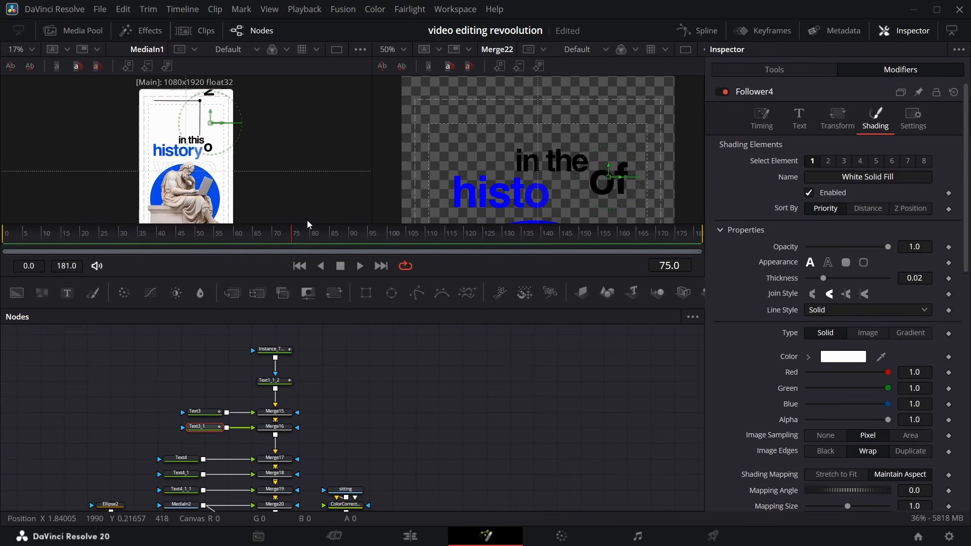
pyautogui.hotkey('ctrl', 's')
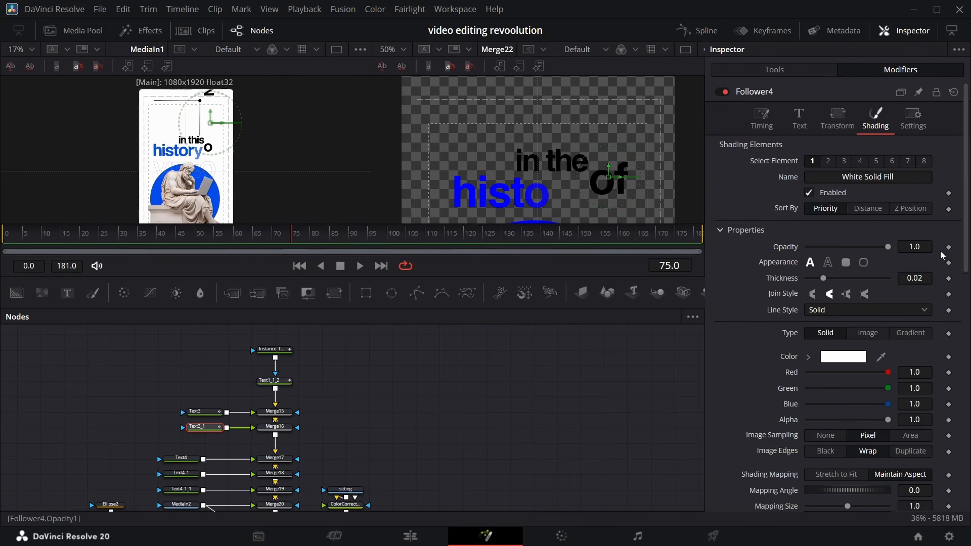
# Keyframe the "of" Follower's shading opacity at 1.0 on frames 75, 77, 79 and 81
pyautogui.click(949, 248)
pyautogui.moveTo(293, 245); pyautogui.dragTo(301, 246)
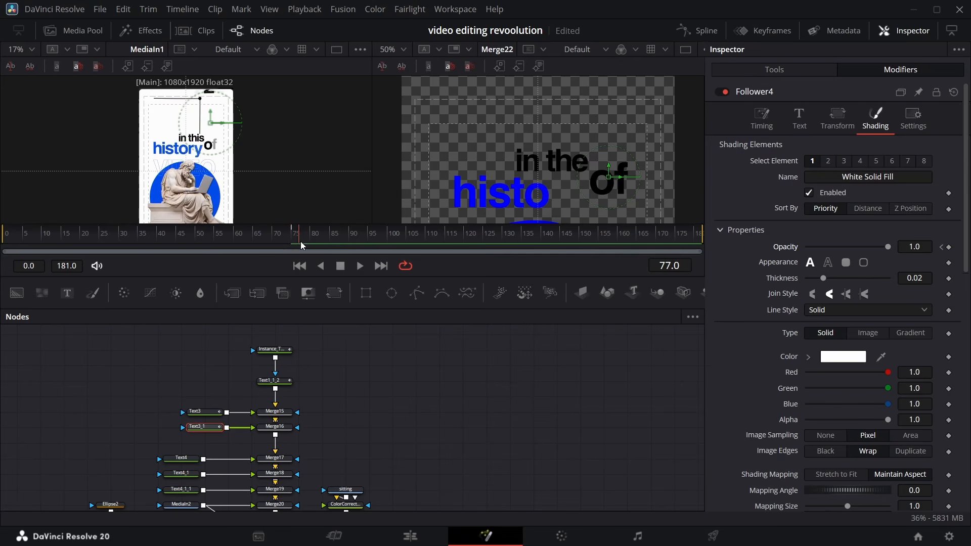
pyautogui.click(948, 248)
pyautogui.moveTo(299, 242); pyautogui.dragTo(310, 244)
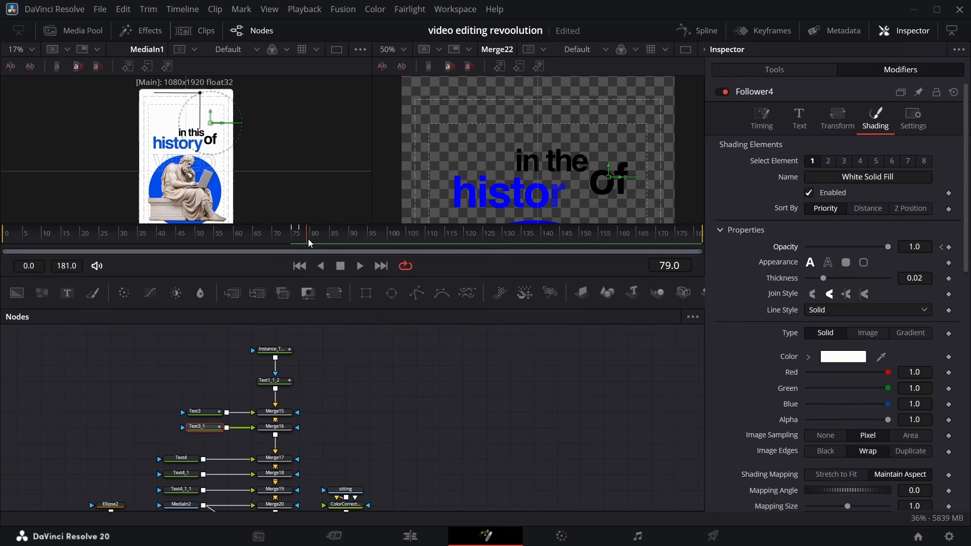
pyautogui.click(948, 247)
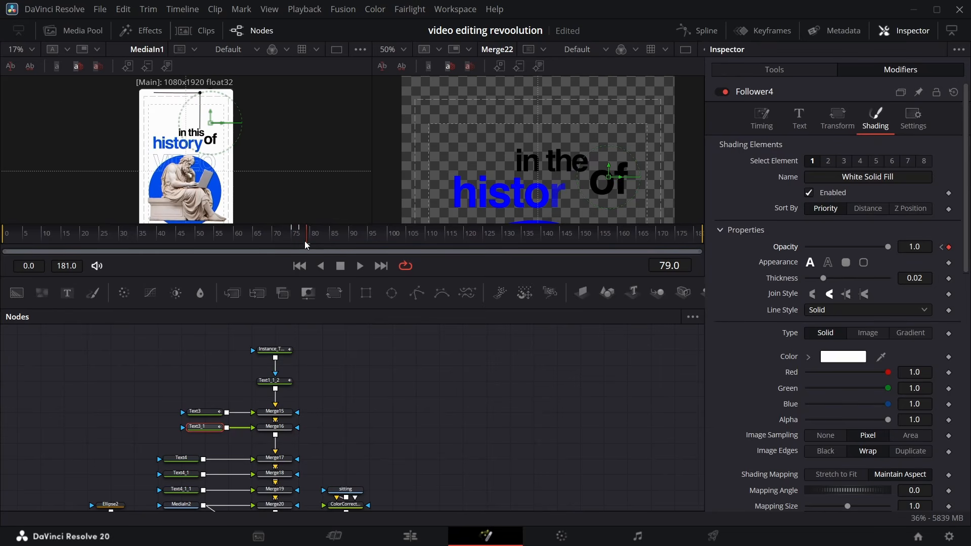
pyautogui.moveTo(311, 246); pyautogui.dragTo(314, 243)
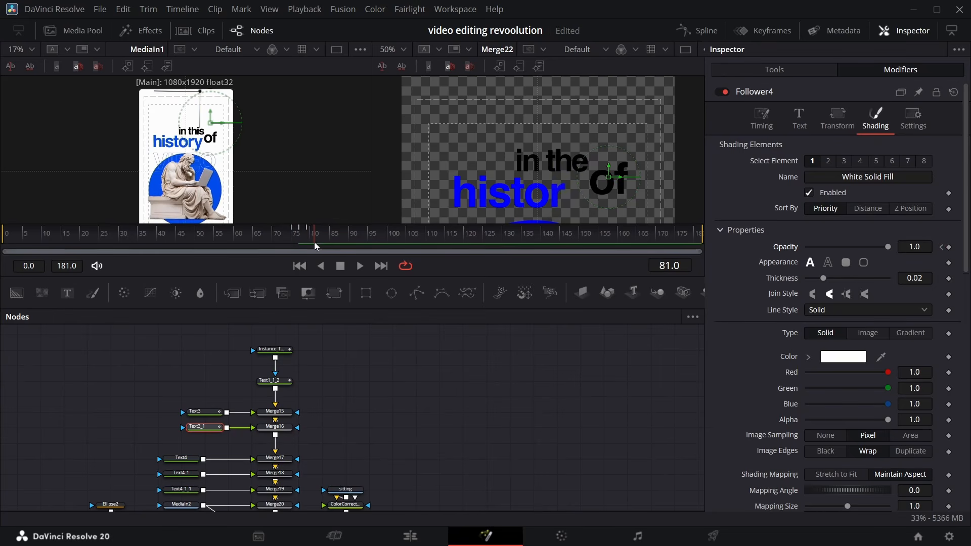
pyautogui.click(948, 248)
# Set the "of" Follower's opacity keyframes on frames 75 and 79 to 0.0 to create a flicker
pyautogui.click(941, 247)
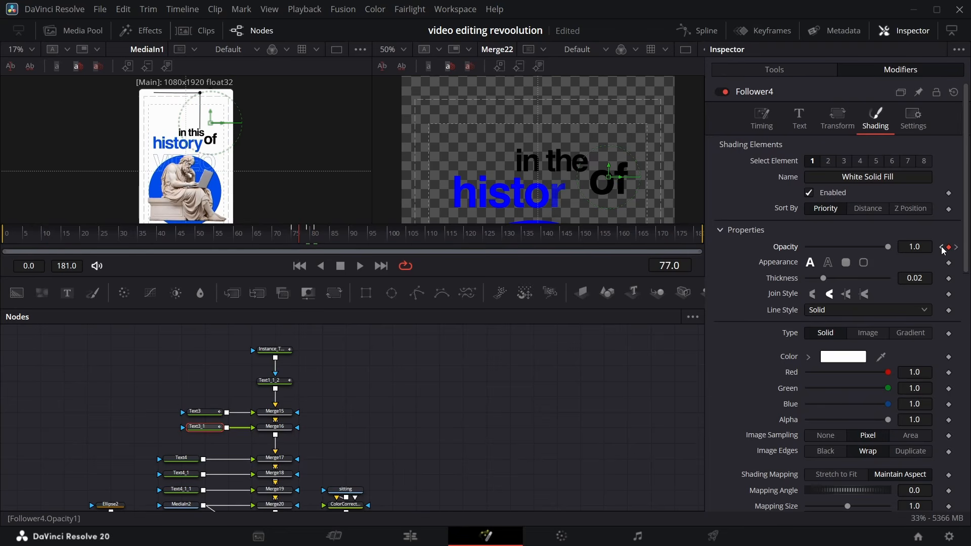
pyautogui.click(941, 248)
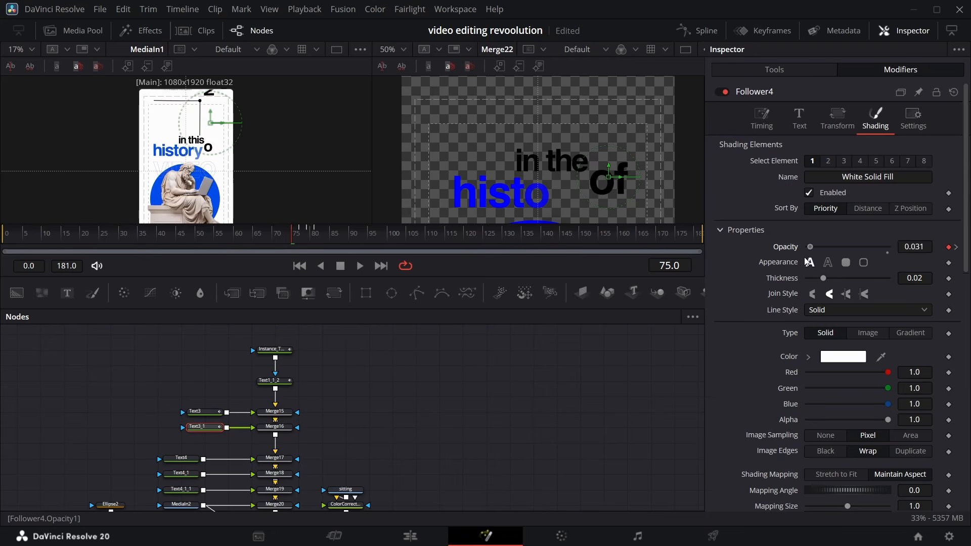
pyautogui.click(956, 247)
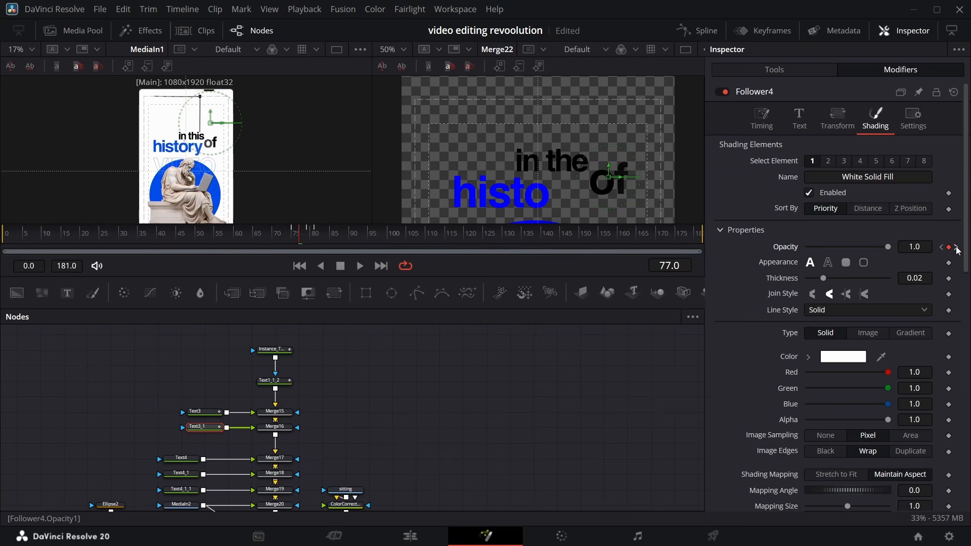
pyautogui.click(956, 248)
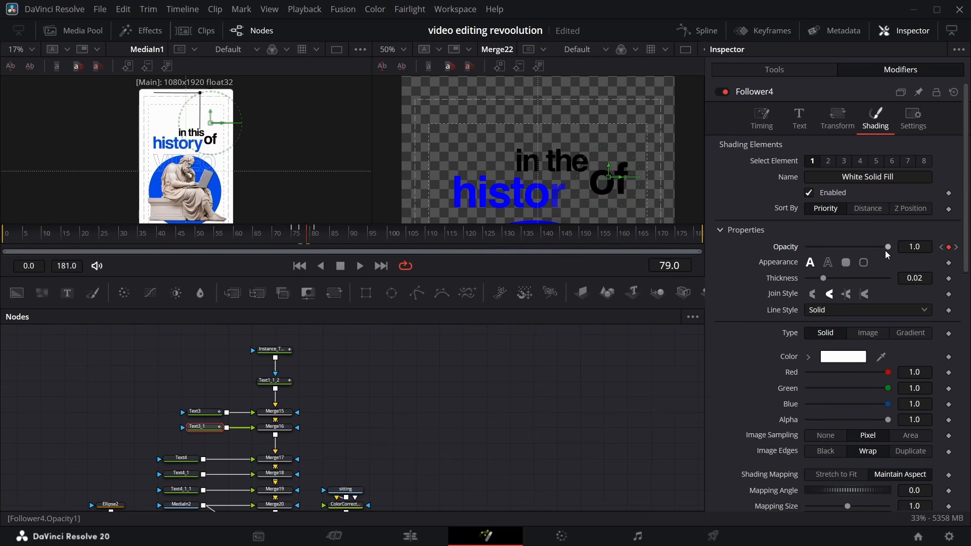
pyautogui.moveTo(883, 249); pyautogui.dragTo(748, 259)
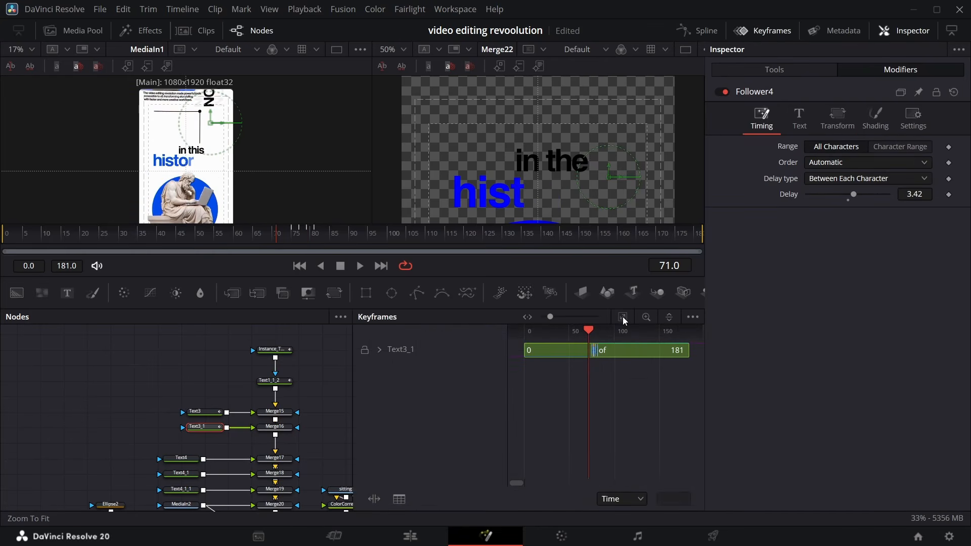
# Shift the "of" Follower's opacity keyframes four frames earlier so they run from frame 71 to 77
pyautogui.click(378, 351)
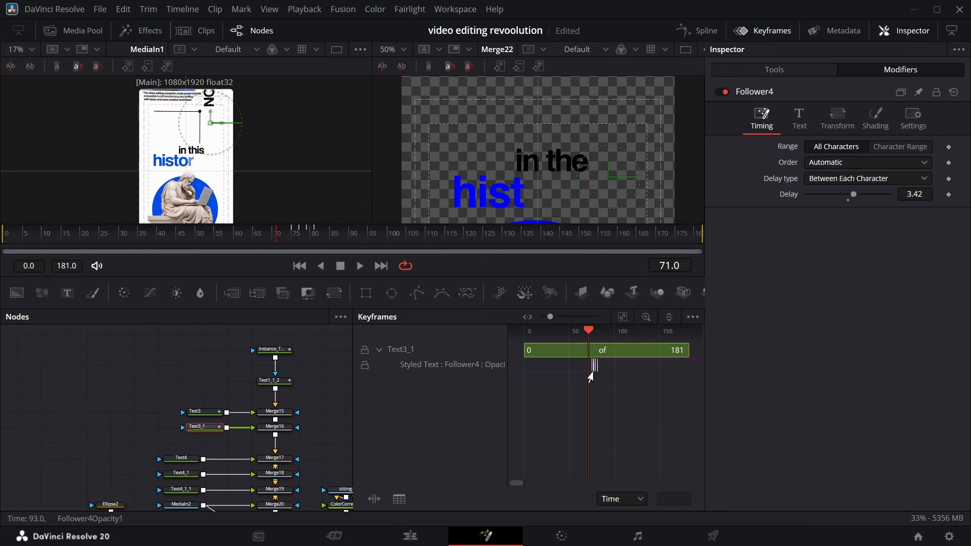
pyautogui.moveTo(618, 374); pyautogui.dragTo(588, 365)
pyautogui.click(764, 31)
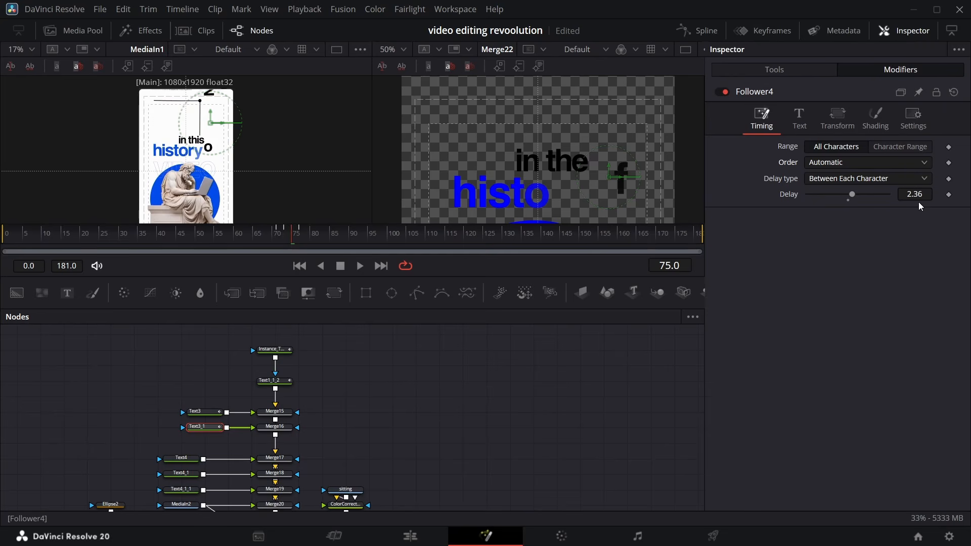
# Set the "of" Follower's character order to Right to Left and compare its timing with the reference up to frame 79
pyautogui.click(862, 162)
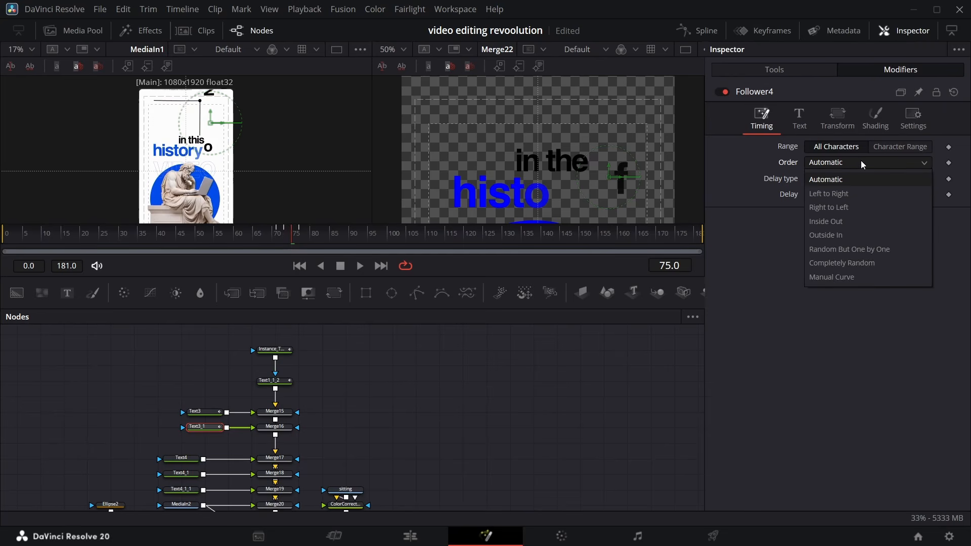
pyautogui.click(848, 206)
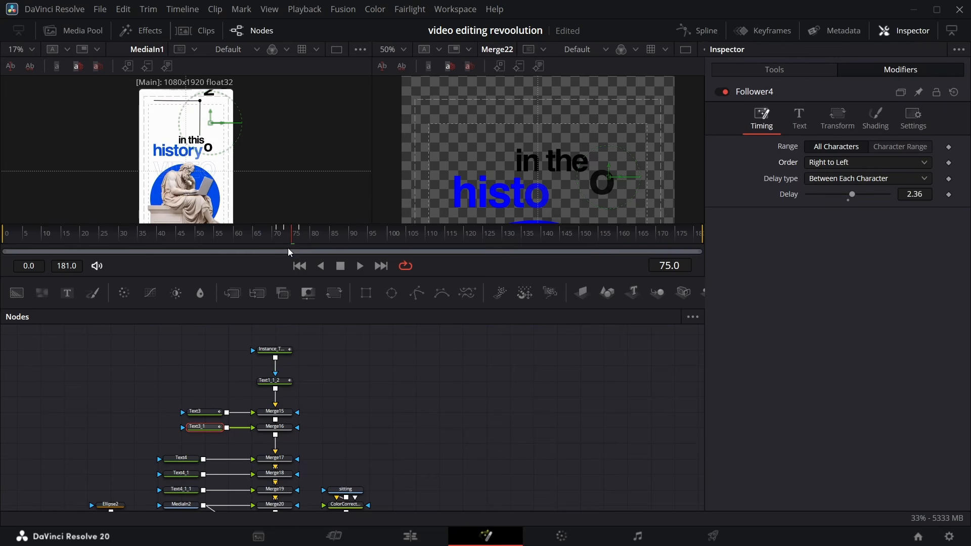
pyautogui.moveTo(301, 239); pyautogui.dragTo(306, 240)
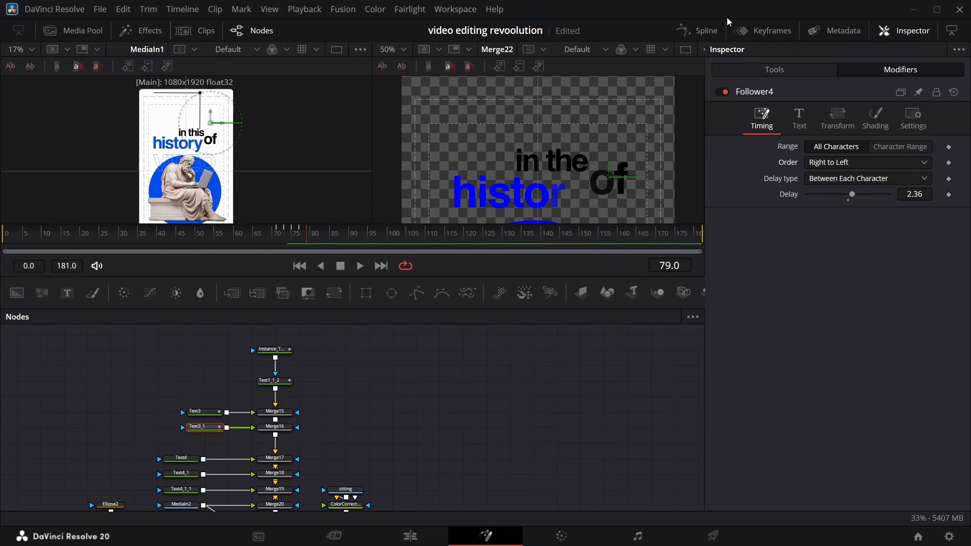
# Smooth all of the "of" Follower's opacity keyframes on the spline curve and check the resulting animation
pyautogui.click(710, 34)
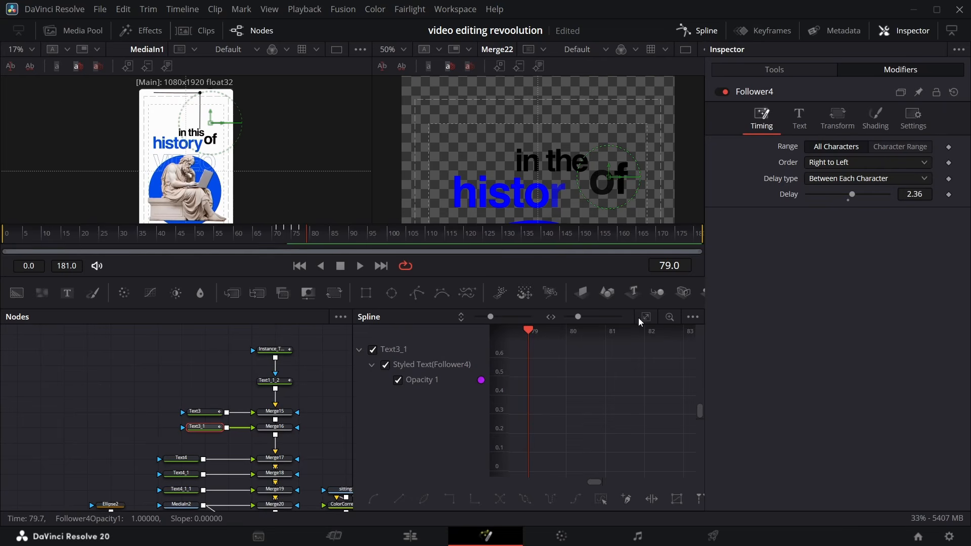
pyautogui.click(601, 499)
pyautogui.press('s')
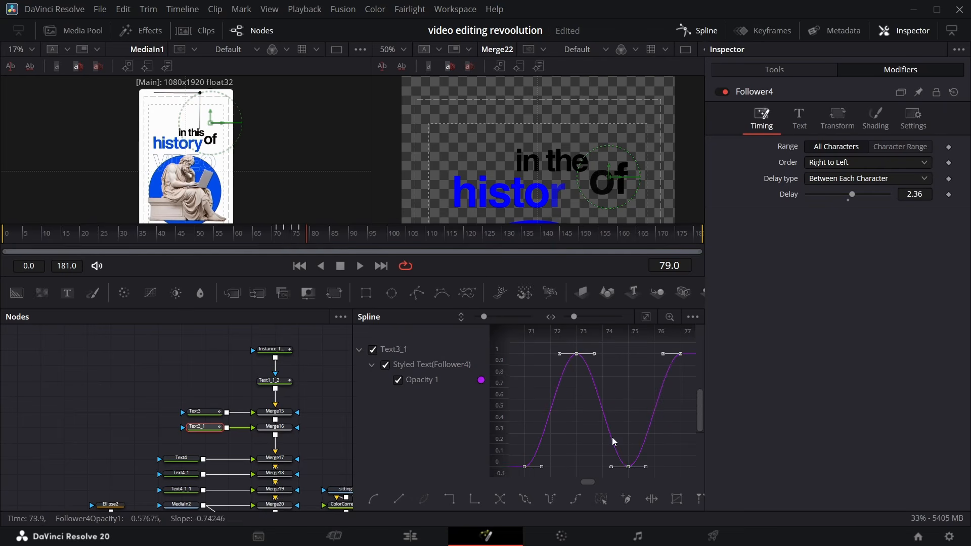
pyautogui.click(697, 31)
pyautogui.moveTo(303, 233); pyautogui.dragTo(323, 228)
# Select all the nodes of the "history of" scene and enclose them in an Underlay
pyautogui.moveTo(45, 328); pyautogui.dragTo(396, 504)
pyautogui.scroll(2, 294, 429)
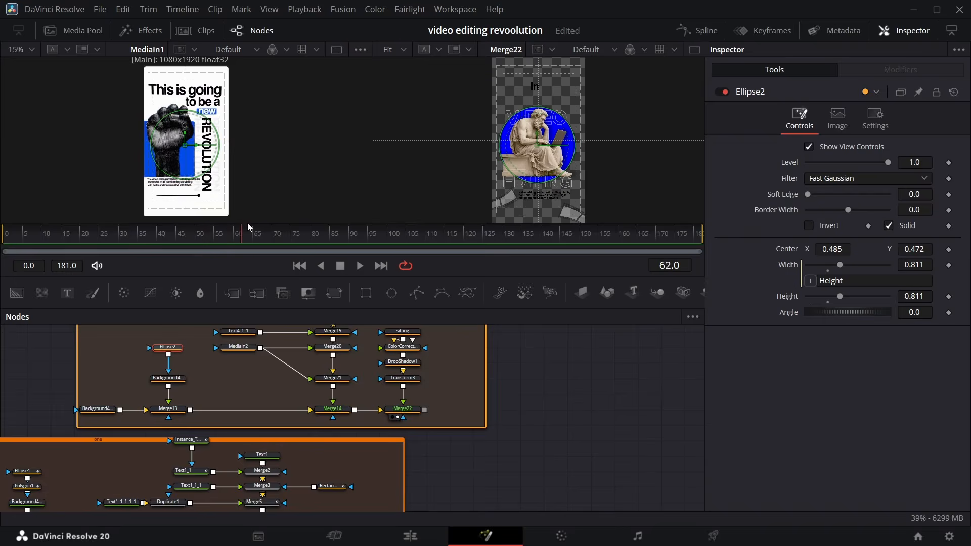
# Keyframe the height of the Ellipse2 circle mask from 0.0 on frame 55 to 0.811 on frame 85
pyautogui.moveTo(247, 222); pyautogui.dragTo(216, 239)
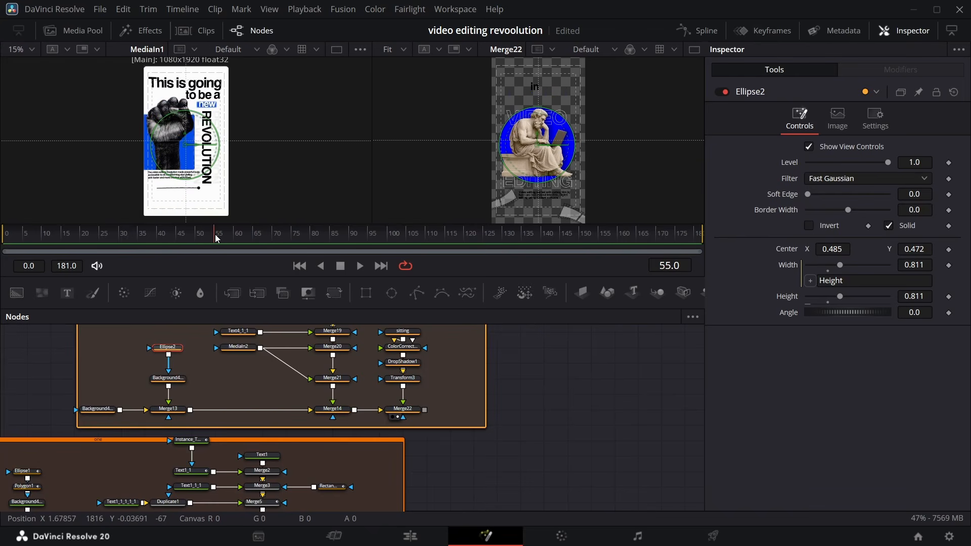
pyautogui.click(949, 297)
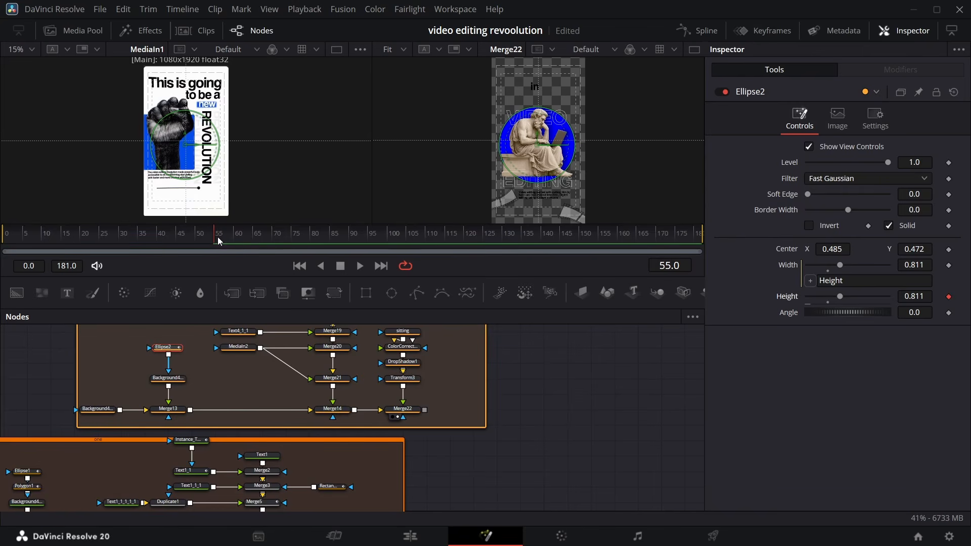
pyautogui.moveTo(265, 231); pyautogui.dragTo(331, 220)
pyautogui.click(949, 298)
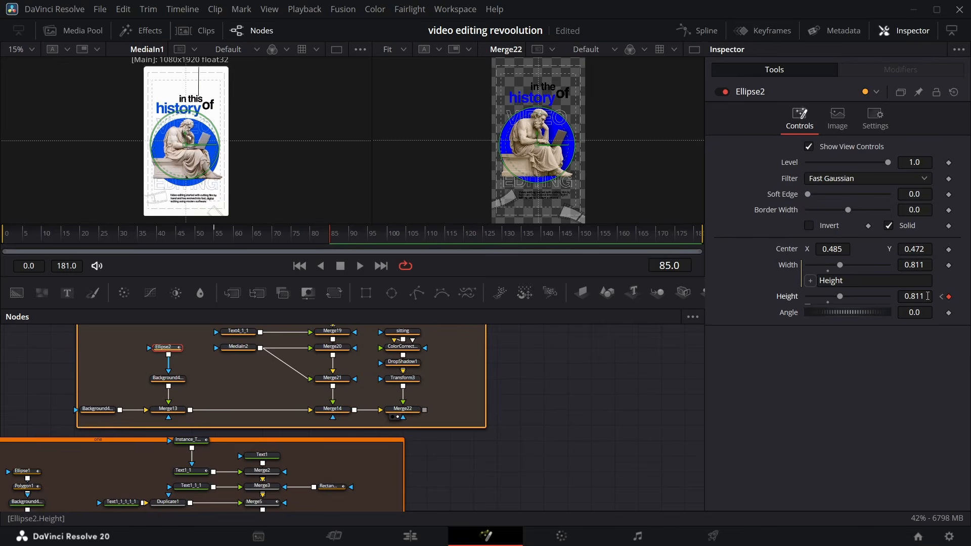
pyautogui.click(941, 298)
pyautogui.moveTo(839, 296); pyautogui.dragTo(808, 297)
# Apply an Out Cubic ease to Ellipse2's width and height keyframes and check the circle's growth
pyautogui.click(697, 31)
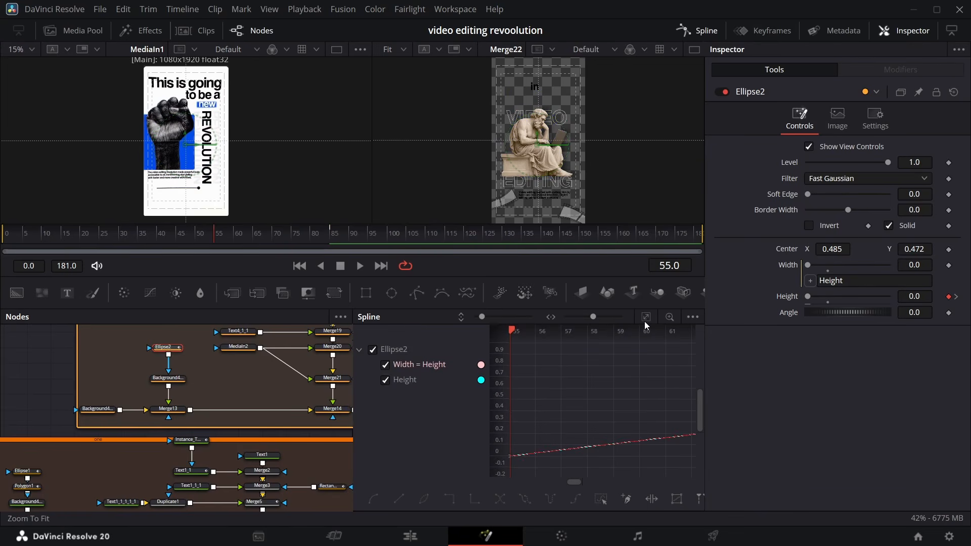
pyautogui.rightClick(653, 374)
pyautogui.moveTo(716, 277)
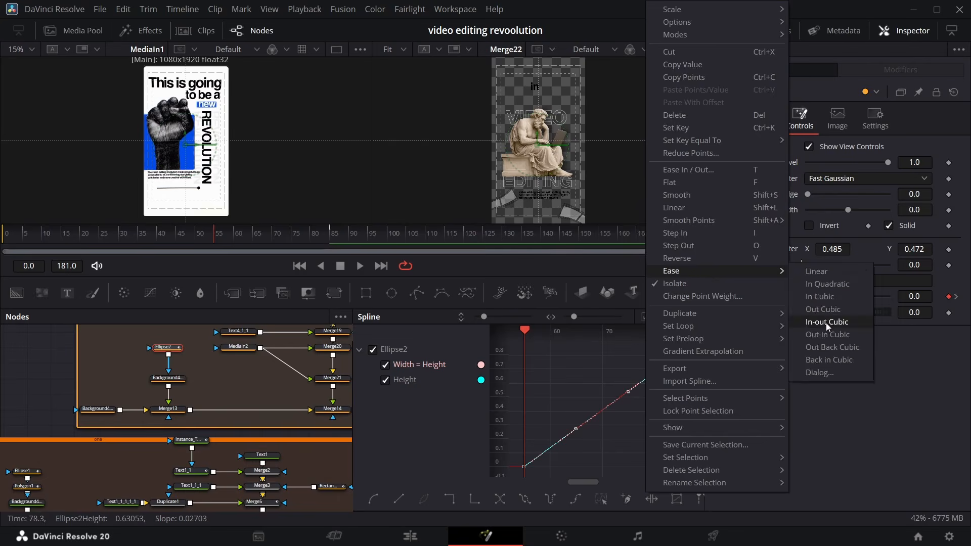
pyautogui.click(823, 309)
pyautogui.click(684, 30)
pyautogui.scroll(3, 467, 347)
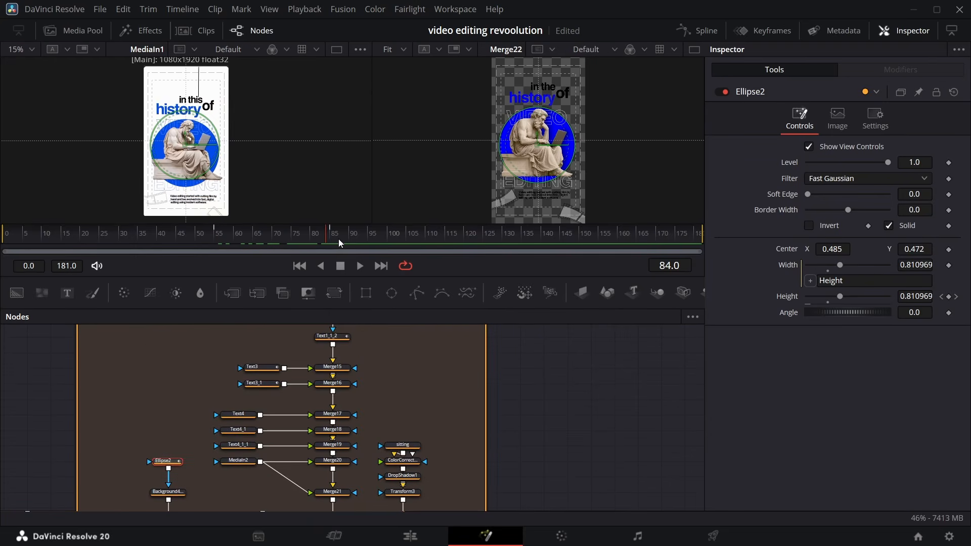
# At frame 135, start the next scene with a Background and a merged text reading "An era is a notale period of specific events or changes."
pyautogui.moveTo(326, 238); pyautogui.dragTo(526, 232)
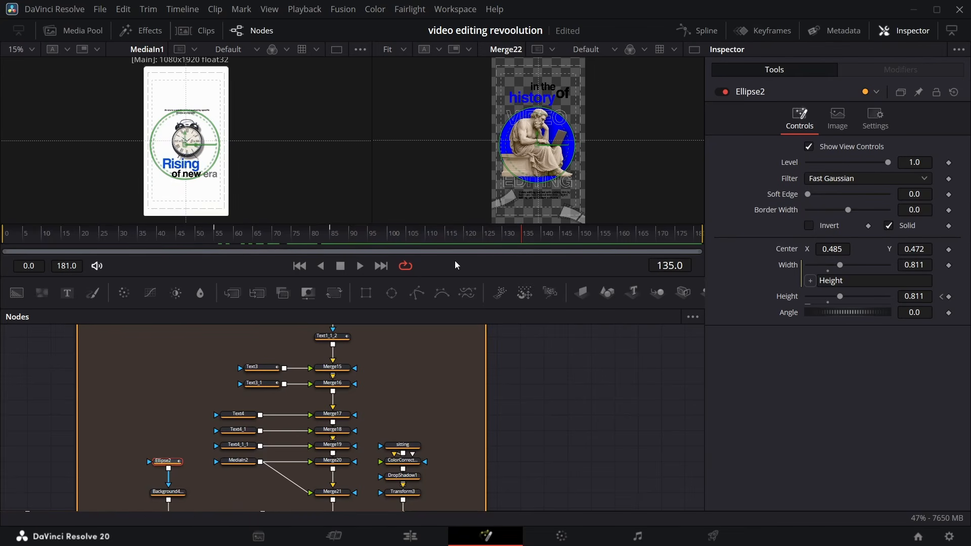
pyautogui.scroll(5, 387, 370)
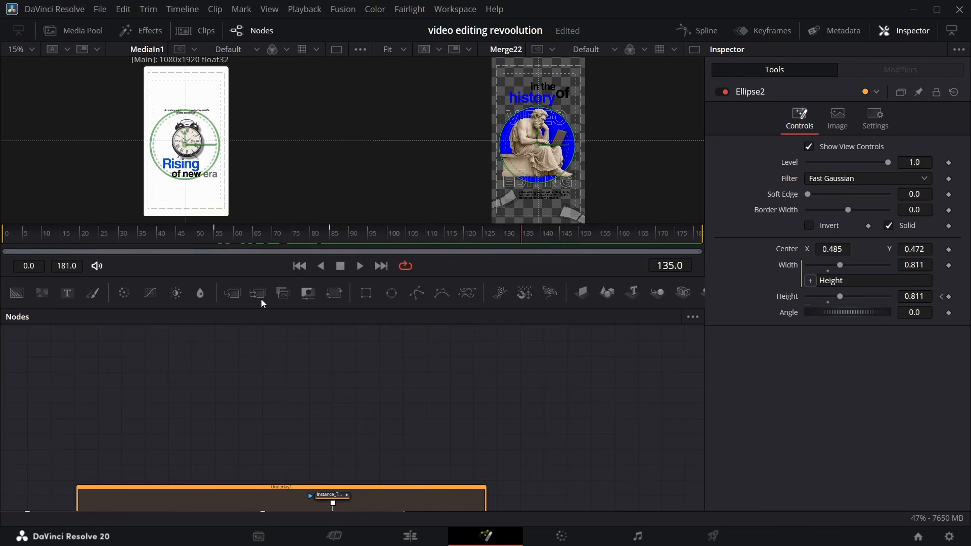
pyautogui.moveTo(17, 292); pyautogui.dragTo(111, 408)
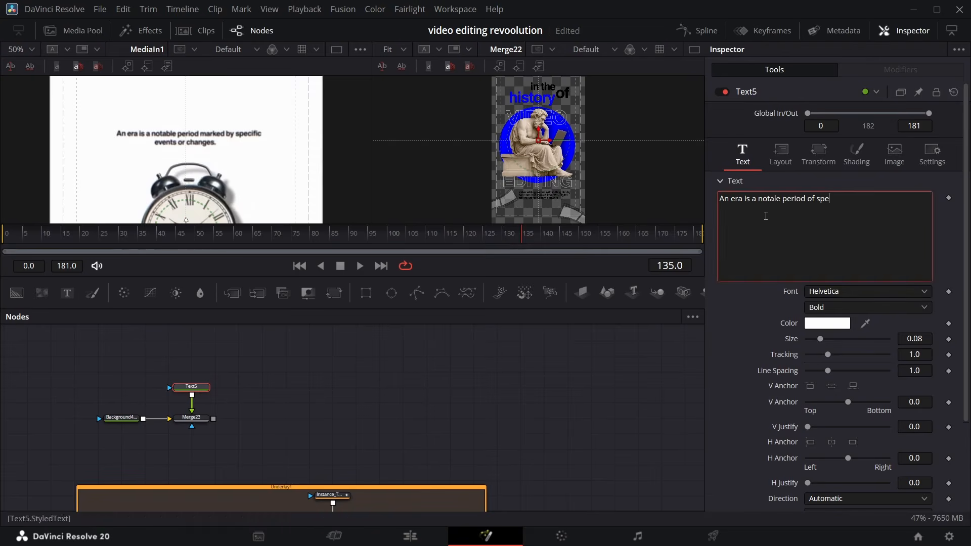
pyautogui.write('ecific events or changes.')
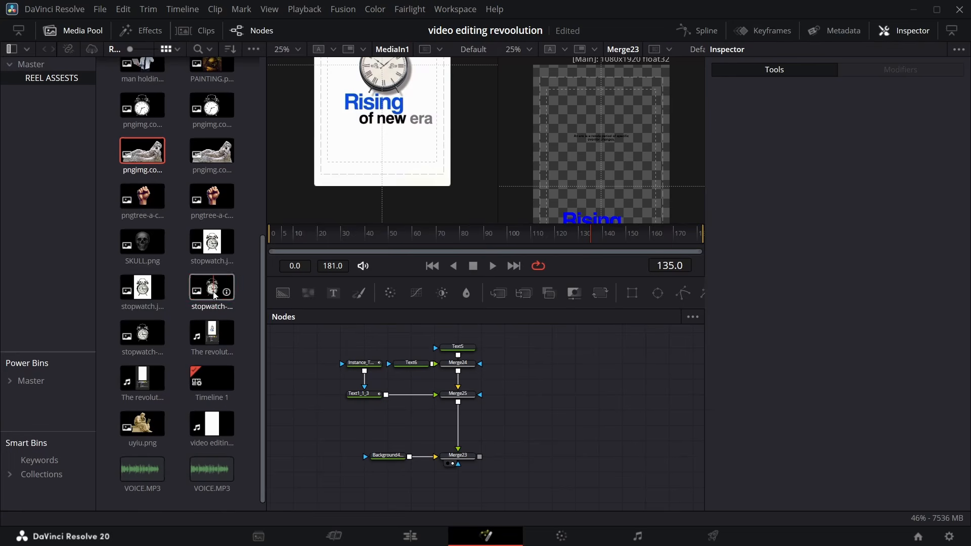
# Add the stopwatch-removebg-preview.png image as a node named watch and merge it over the output of Merge23
pyautogui.moveTo(213, 295); pyautogui.dragTo(523, 368)
pyautogui.click(74, 30)
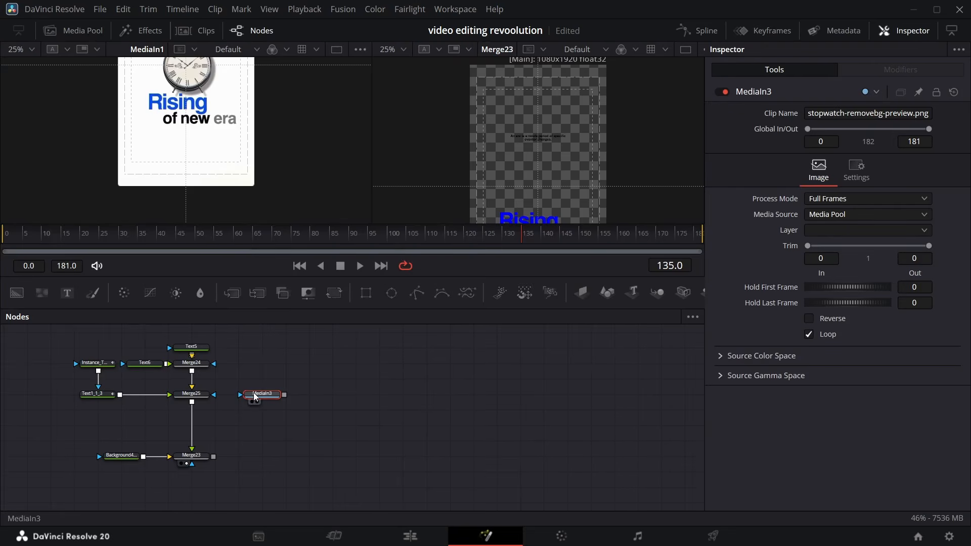
pyautogui.press('F2')
pyautogui.write('watch')
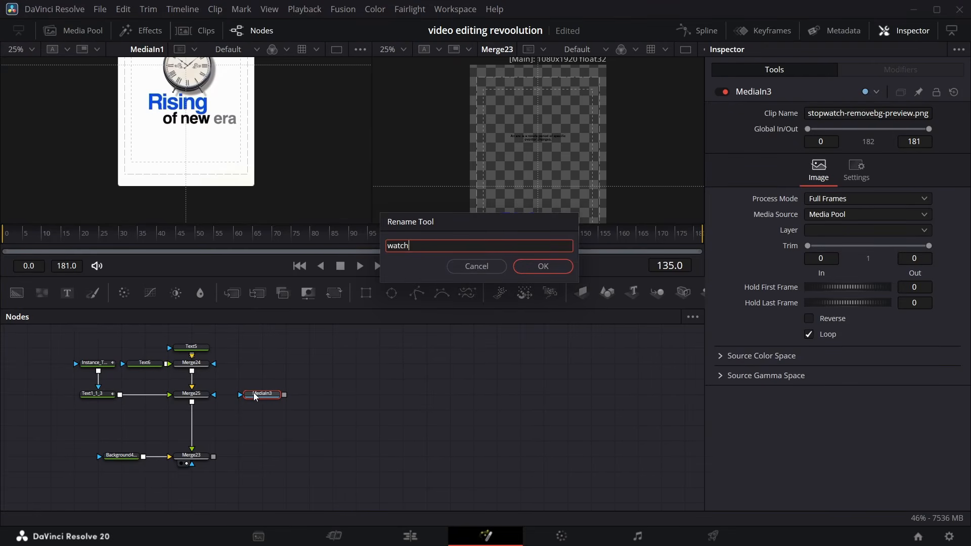
pyautogui.click(543, 267)
pyautogui.moveTo(285, 394); pyautogui.dragTo(213, 456)
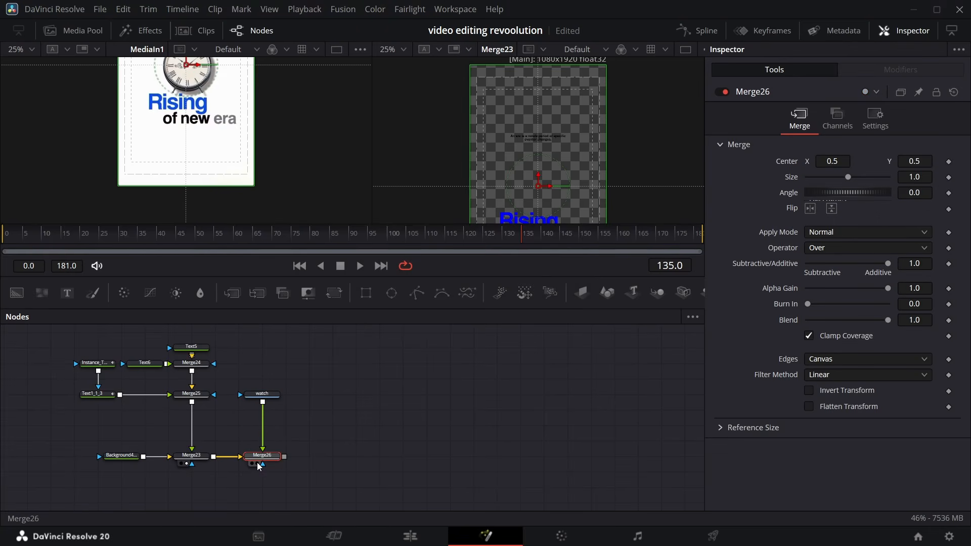
pyautogui.click(257, 464)
# Add a Transform after the watch node and set its size to 1.18 and center Y to 0.574
pyautogui.click(273, 397)
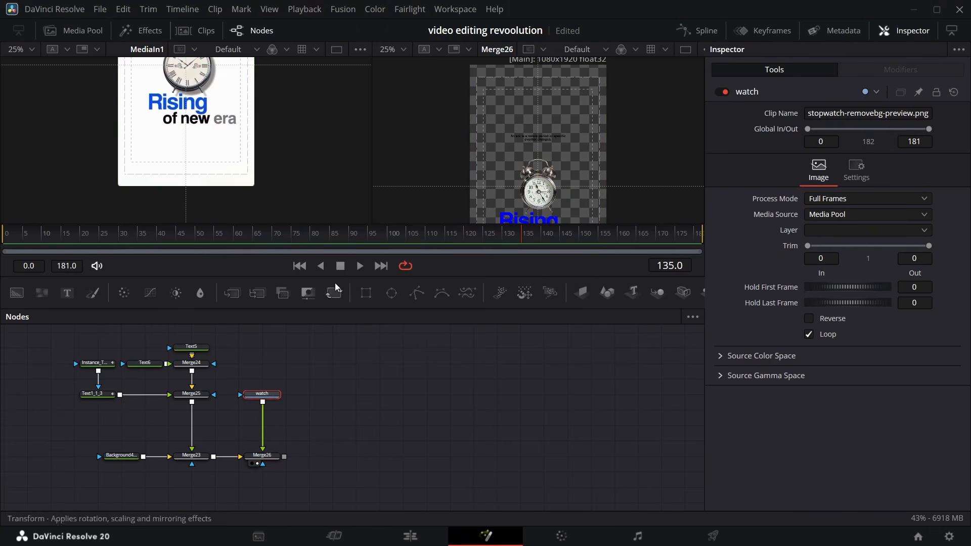
pyautogui.click(334, 296)
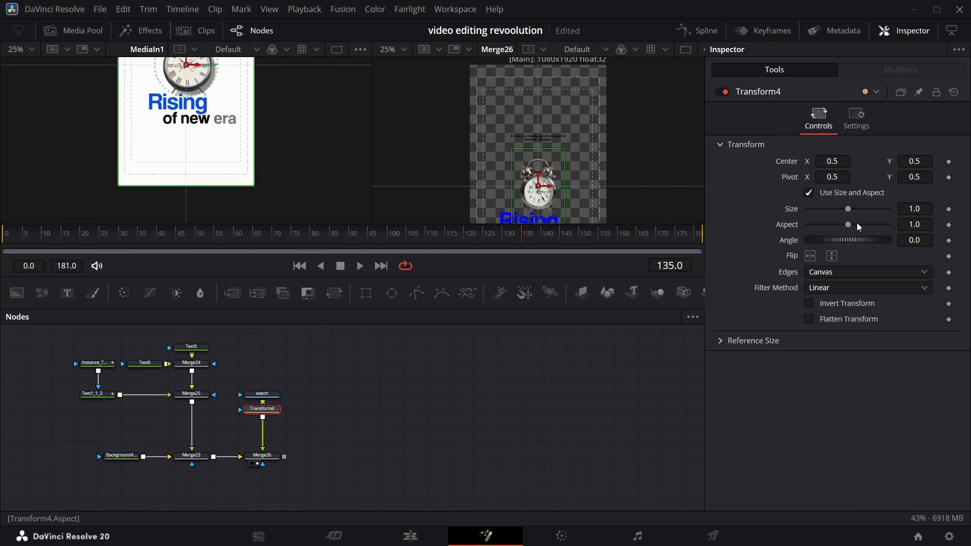
pyautogui.moveTo(914, 208); pyautogui.dragTo(934, 209)
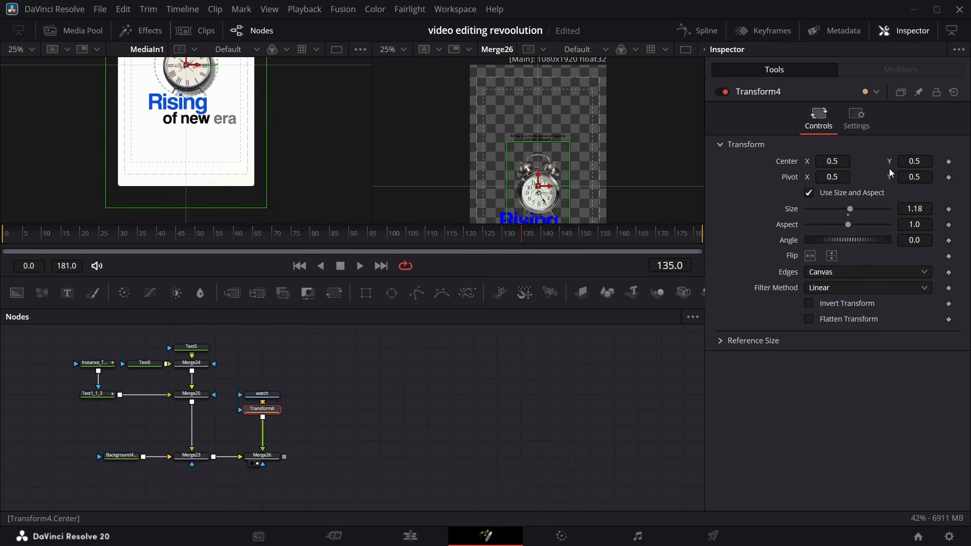
# Examine the text settings of the Text5 sentence and the Text6 "Rising" title around frame 126
pyautogui.moveTo(482, 225); pyautogui.dragTo(487, 220)
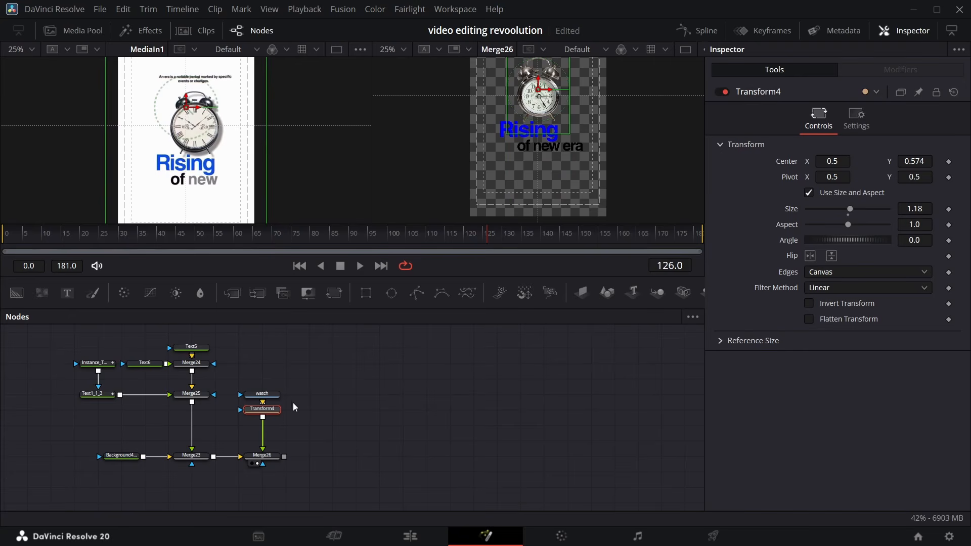
pyautogui.click(191, 348)
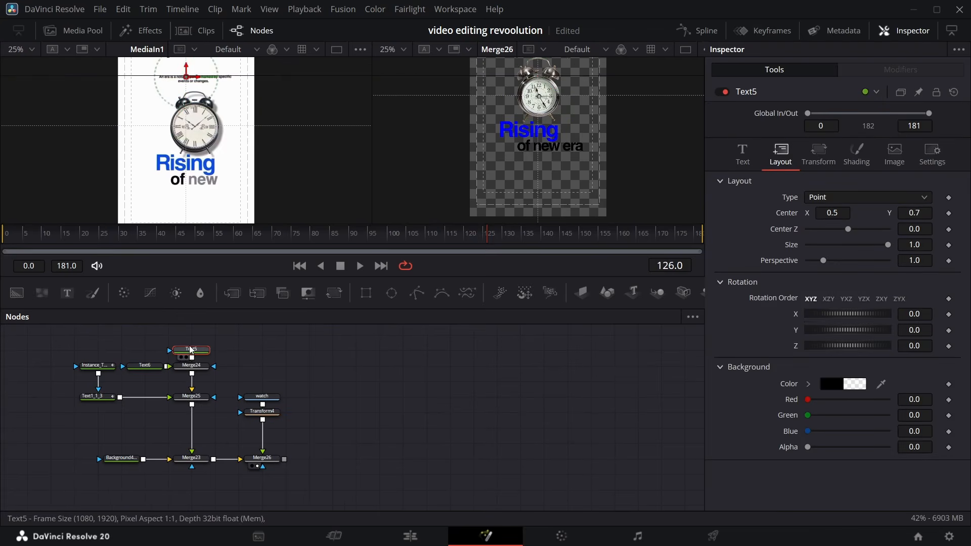
pyautogui.scroll(2, 542, 153)
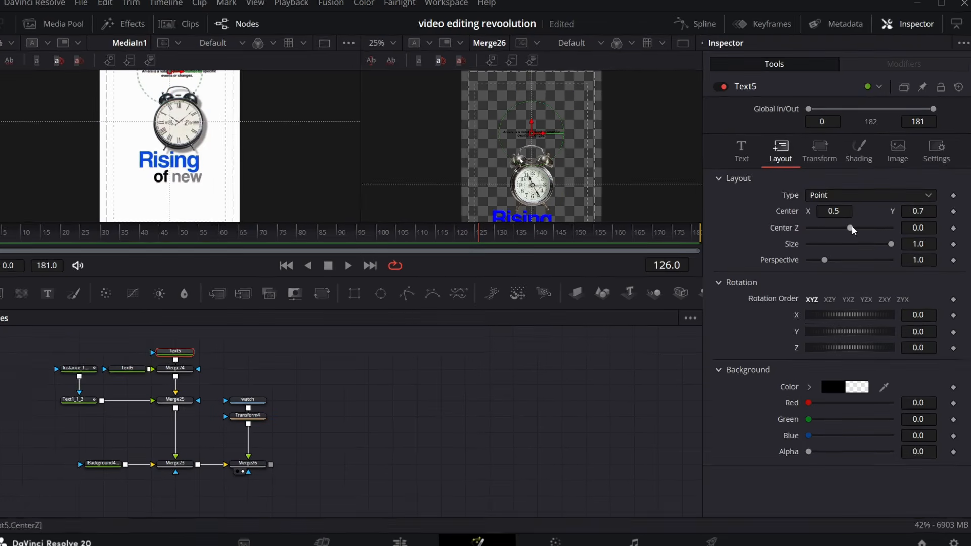
pyautogui.click(751, 152)
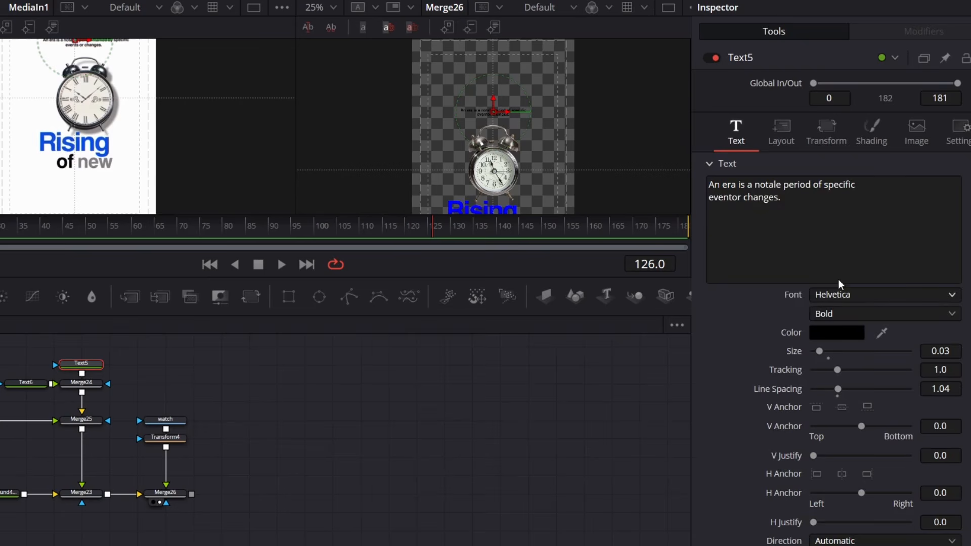
pyautogui.click(26, 382)
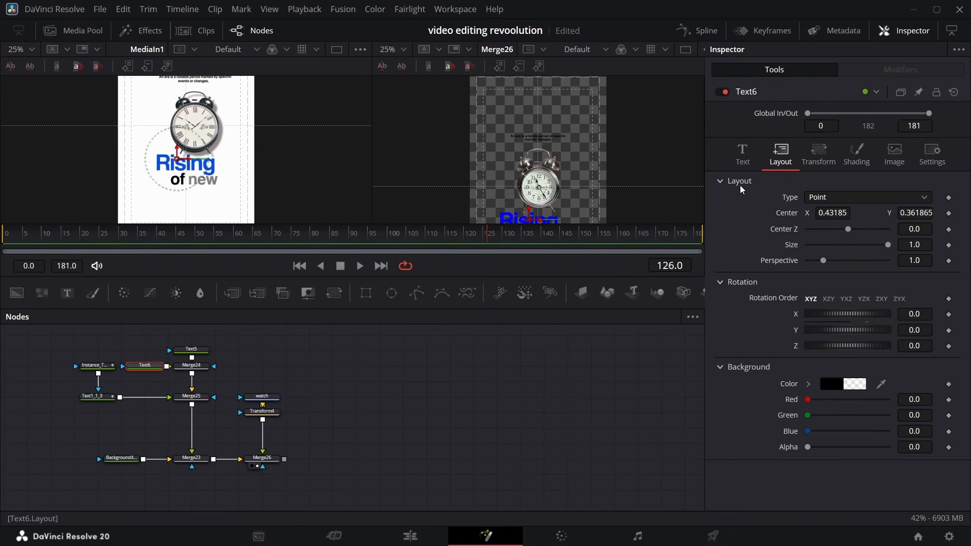
pyautogui.click(742, 152)
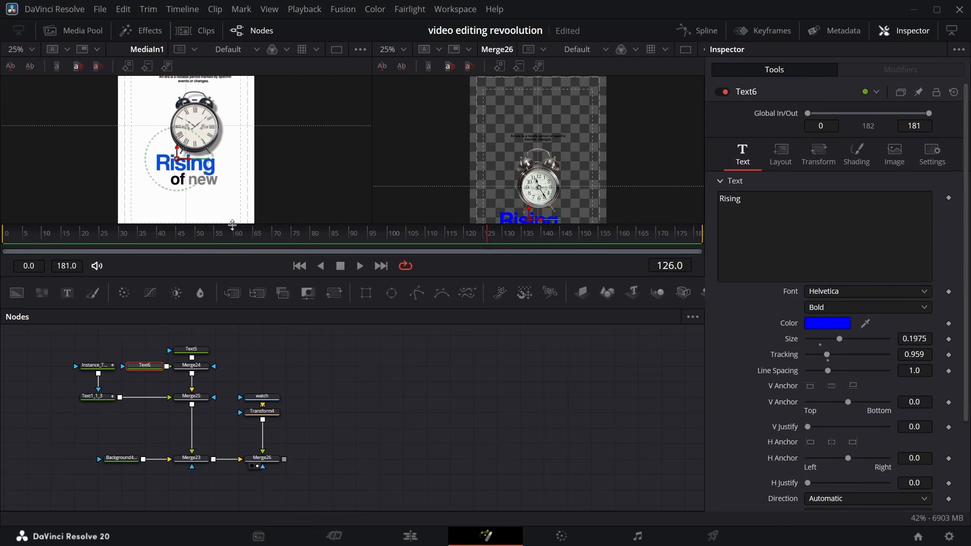
# Keyframe the Blend of Merge24 from 0.0 on frame 105 to 1.0 on frame 120 to fade in "Rising"
pyautogui.moveTo(481, 235); pyautogui.dragTo(462, 234)
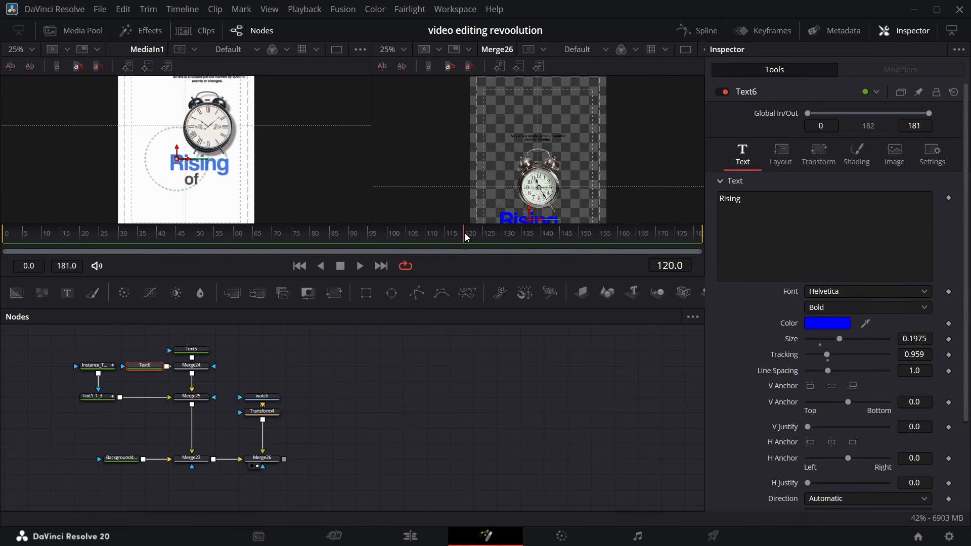
pyautogui.click(191, 365)
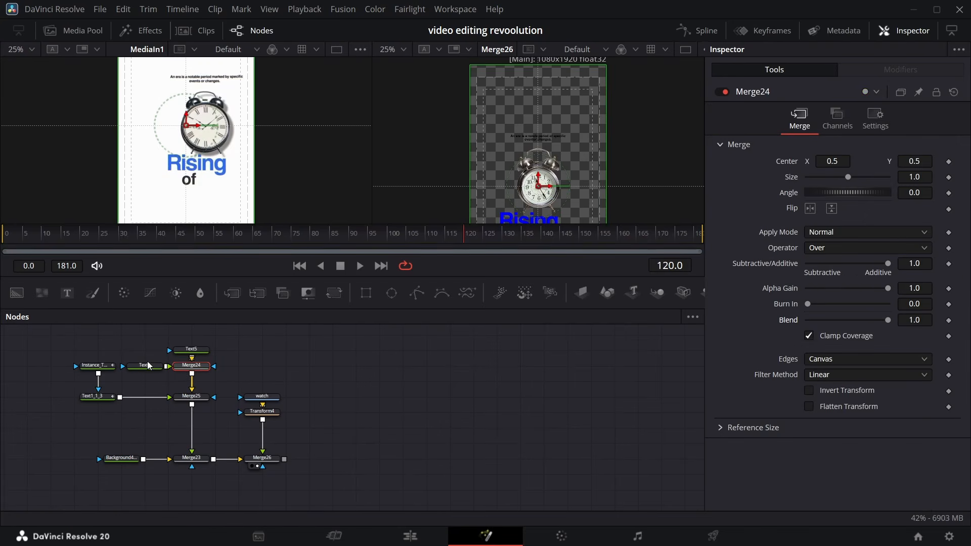
pyautogui.click(949, 322)
pyautogui.moveTo(468, 236); pyautogui.dragTo(409, 244)
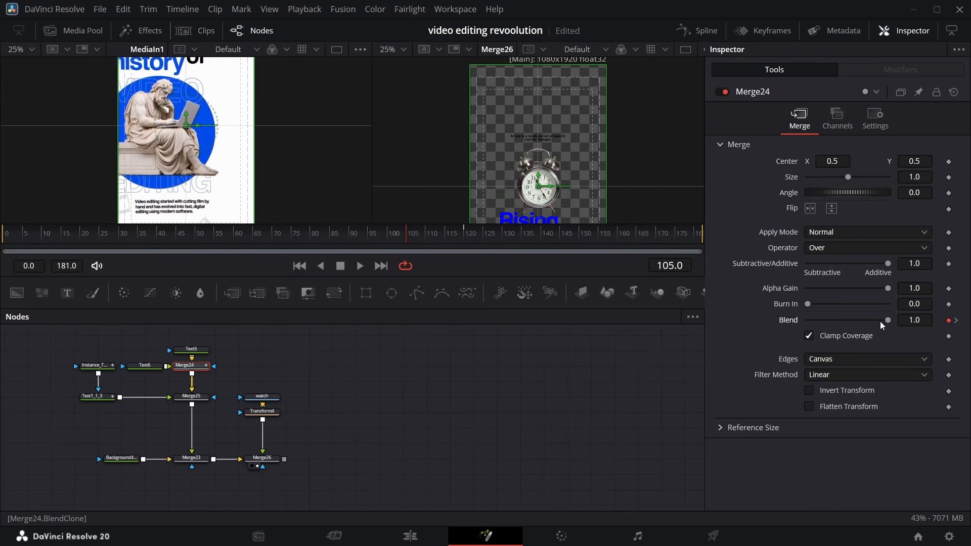
pyautogui.moveTo(881, 321); pyautogui.dragTo(671, 321)
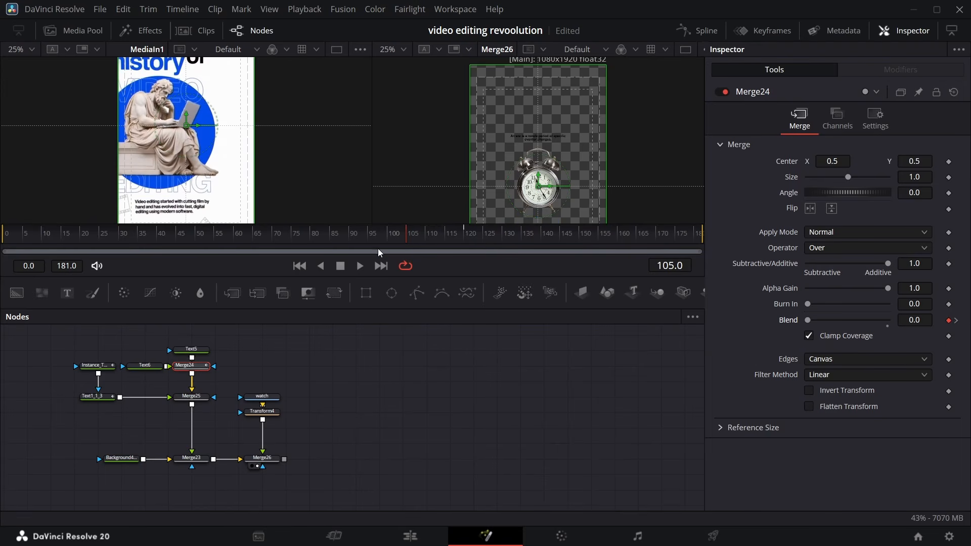
# Shift the Follower opacity keyframes of the "of new era" text so that they start at frame 113
pyautogui.click(432, 236)
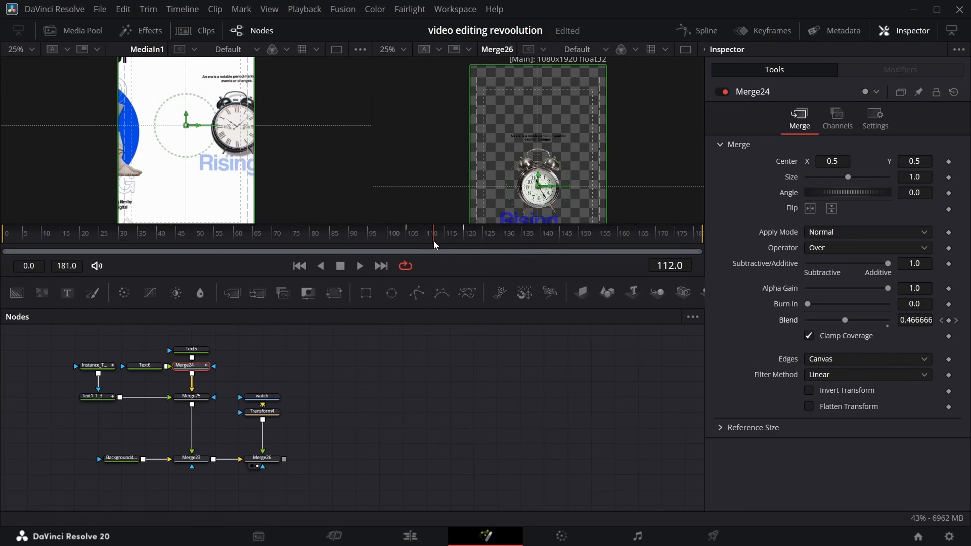
pyautogui.press('Right')
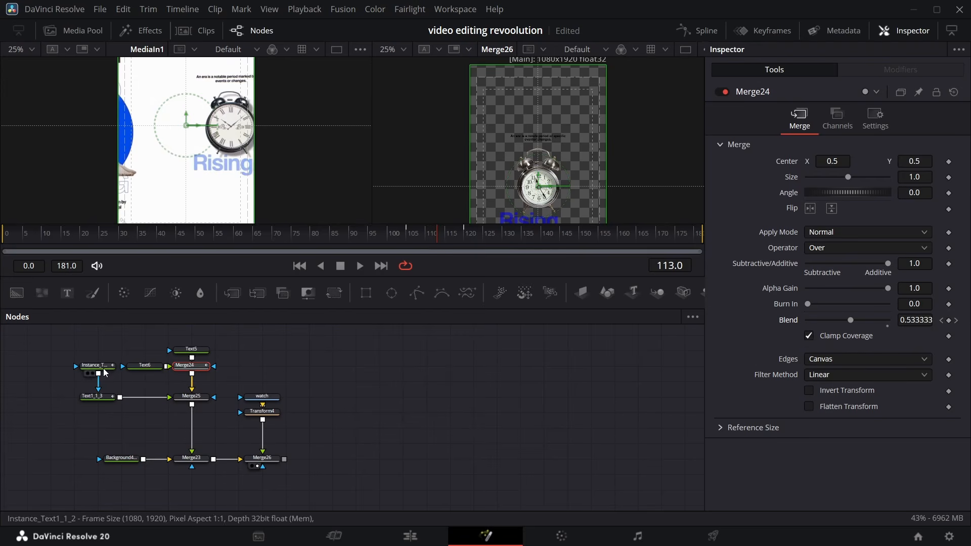
pyautogui.click(97, 396)
pyautogui.click(742, 152)
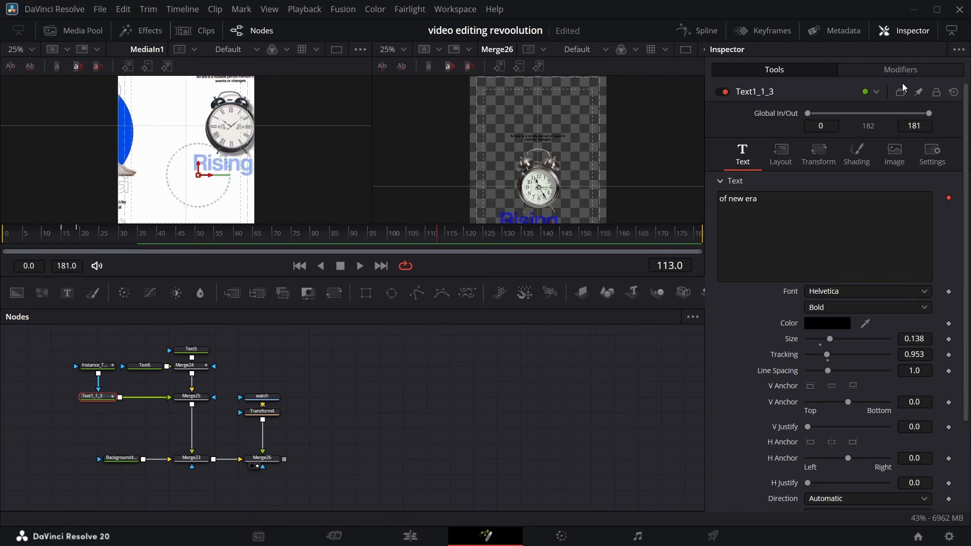
pyautogui.click(919, 72)
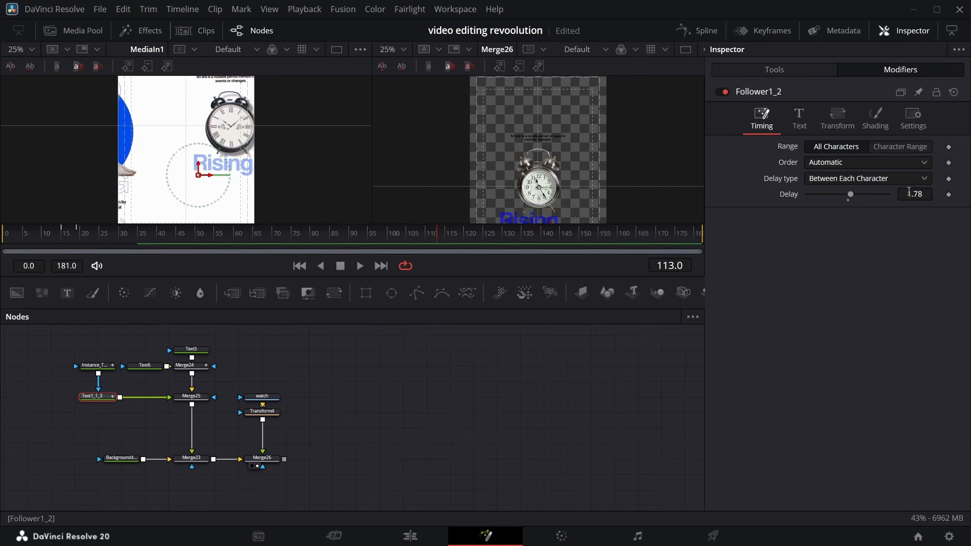
pyautogui.click(772, 32)
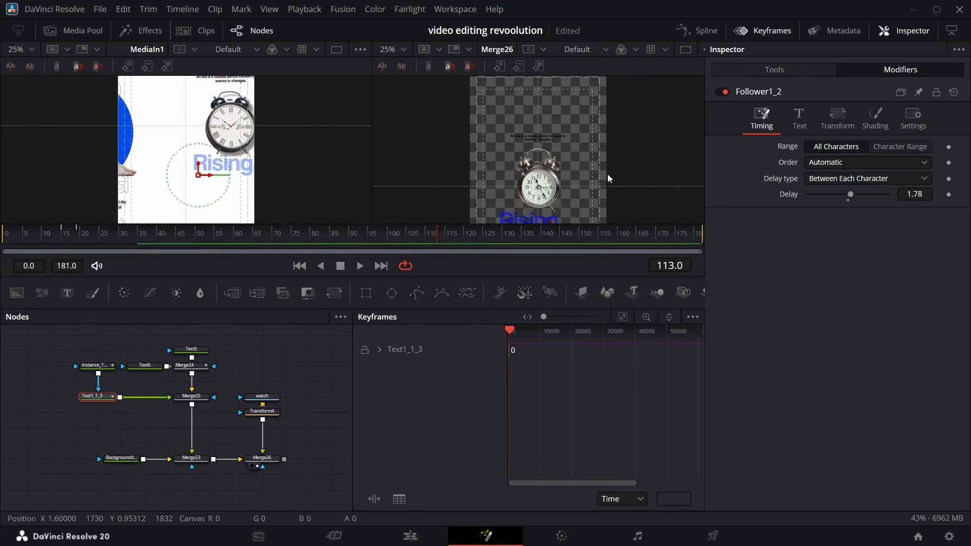
pyautogui.click(622, 317)
pyautogui.click(380, 350)
pyautogui.moveTo(555, 380); pyautogui.dragTo(629, 372)
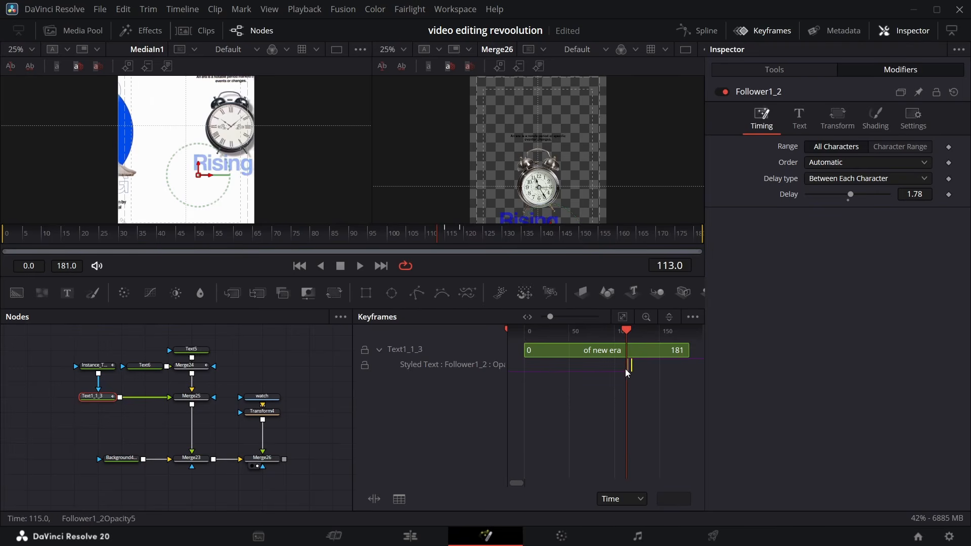
pyautogui.click(758, 31)
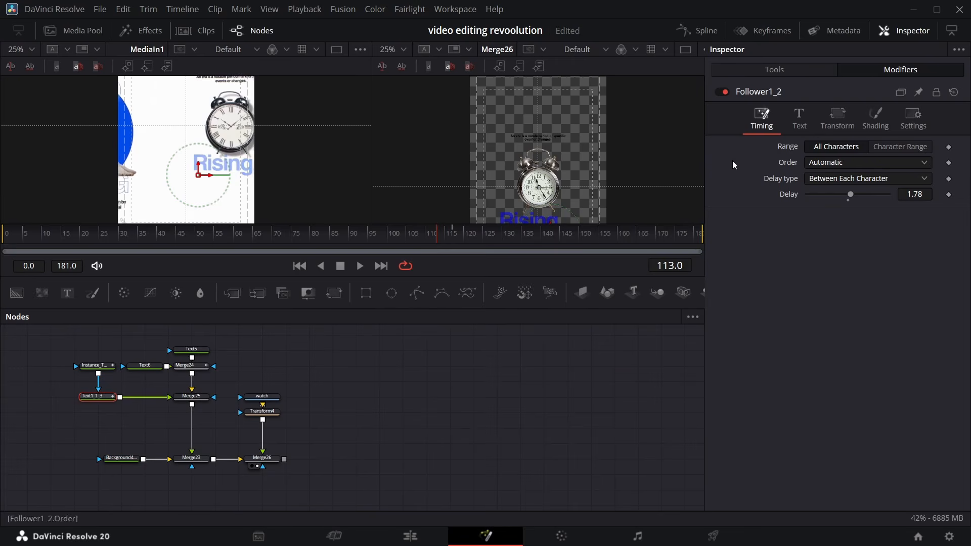
# Set the Follower delay of the "of new era" text to 2.92 and compare its letter reveal with the reference
pyautogui.moveTo(438, 235); pyautogui.dragTo(521, 247)
pyautogui.moveTo(441, 235); pyautogui.dragTo(532, 245)
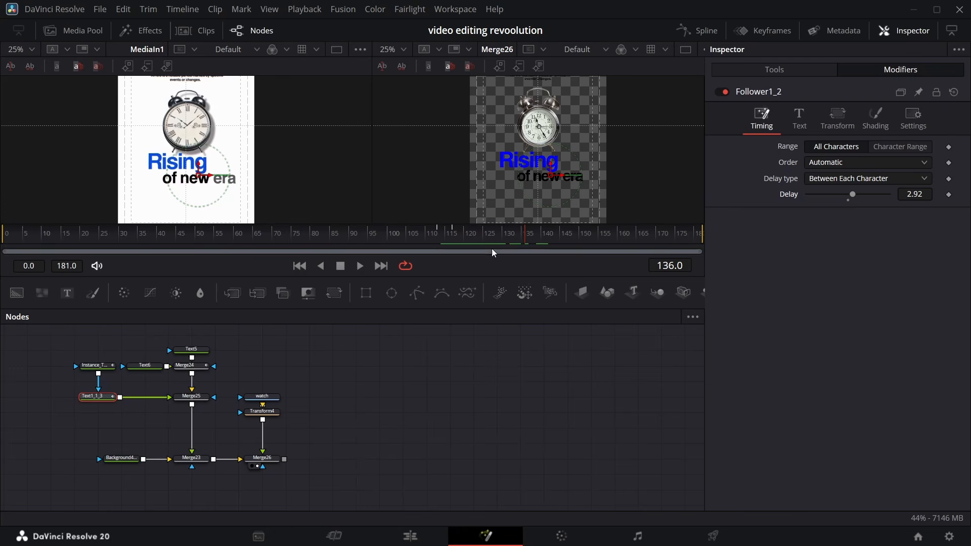
pyautogui.moveTo(502, 237); pyautogui.dragTo(432, 227)
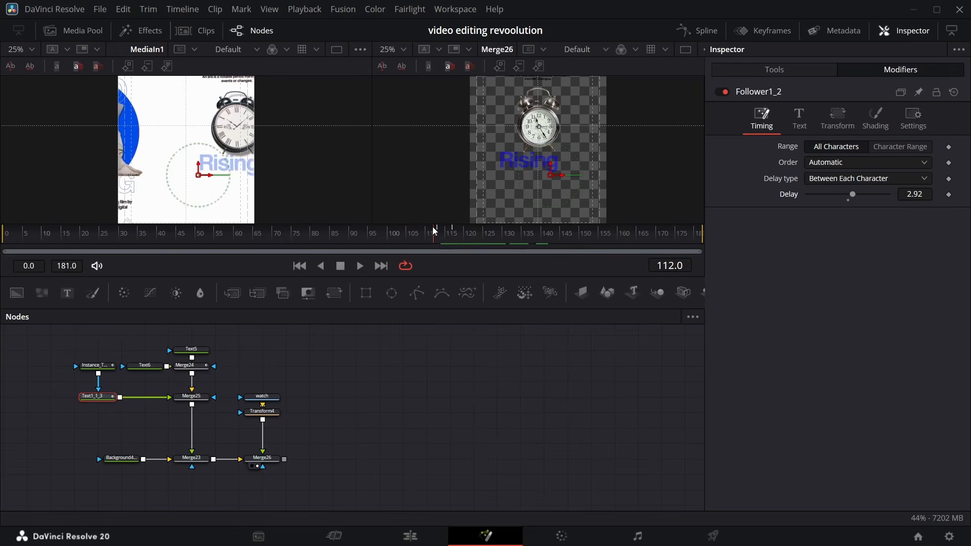
# Inspect the Blend curve of Merge24 in the spline editor and play back the "Rising of new era" scene
pyautogui.click(184, 372)
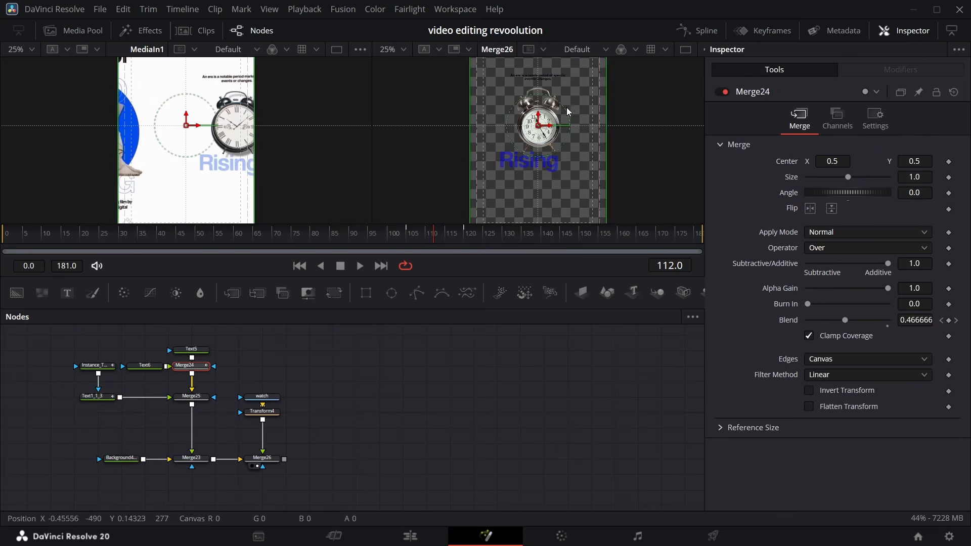
pyautogui.click(701, 31)
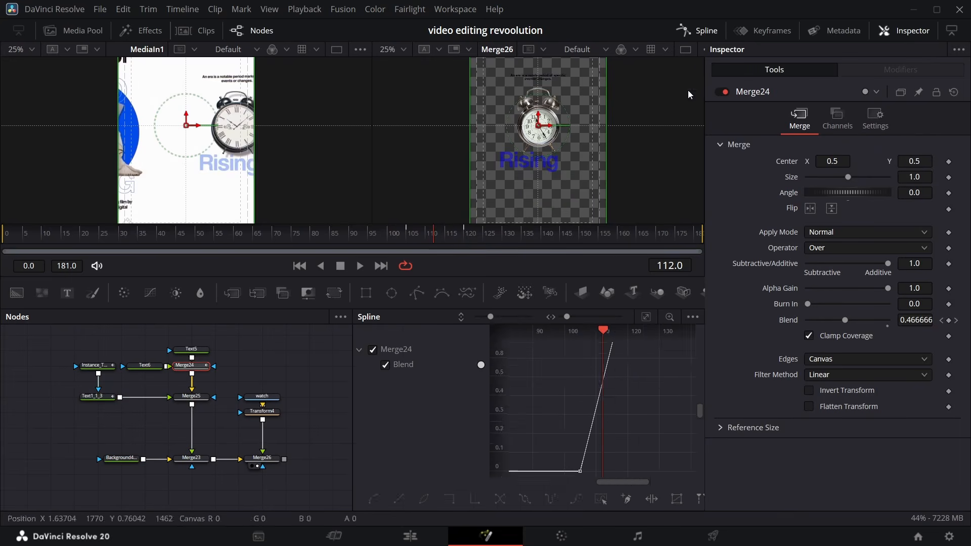
pyautogui.click(700, 30)
pyautogui.press('space')
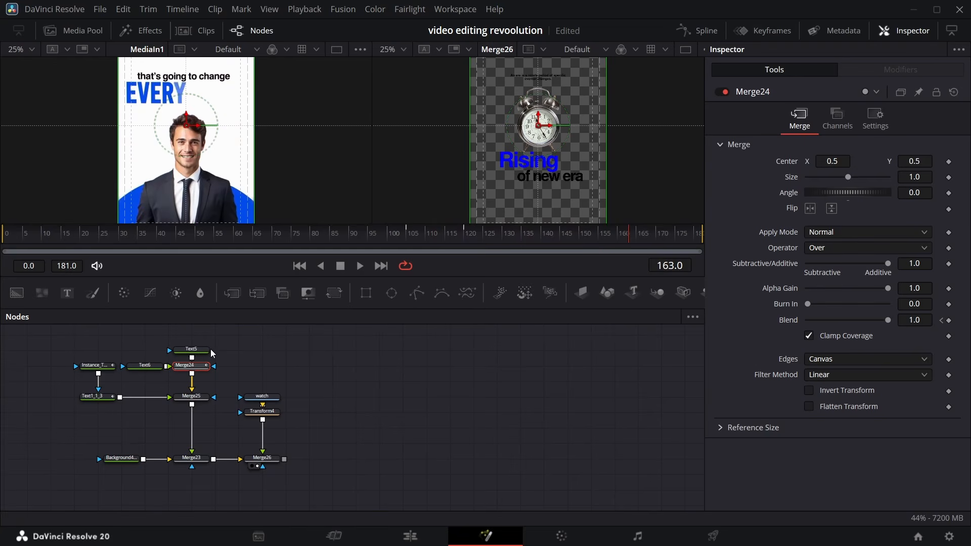
# Enclose all nodes of the "Rising of new era" scene in an Underlay and color it Orange
pyautogui.moveTo(91, 347); pyautogui.dragTo(288, 470)
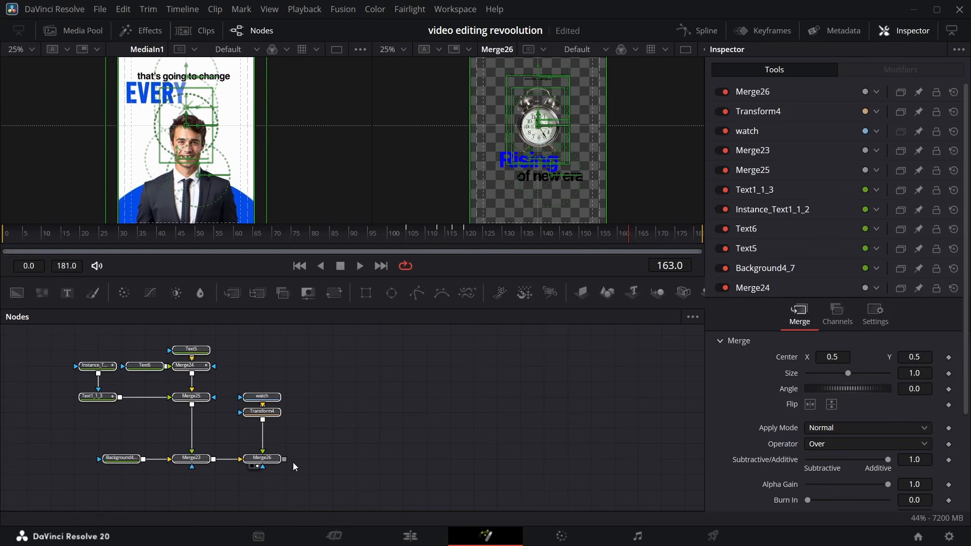
pyautogui.hotkey('shift', 'space')
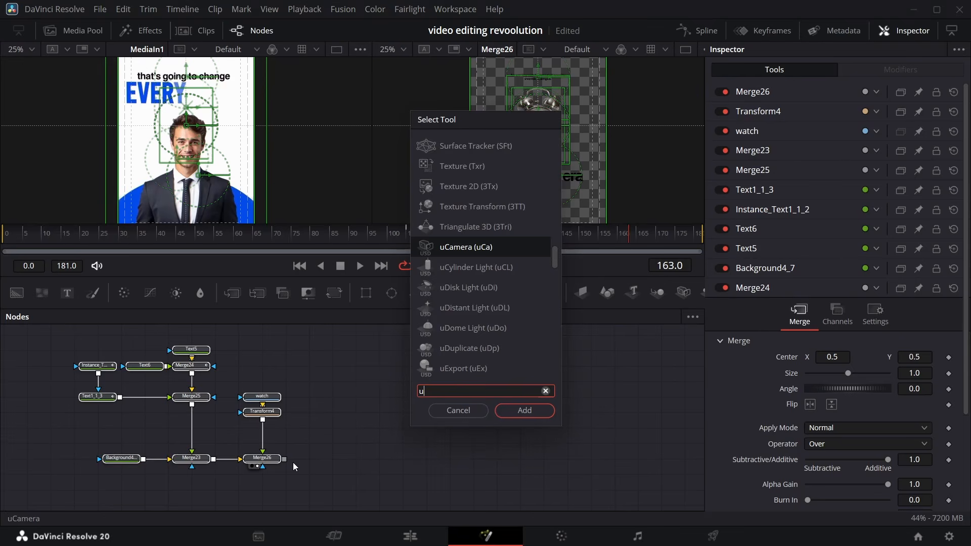
pyautogui.write('underl')
pyautogui.press('Return')
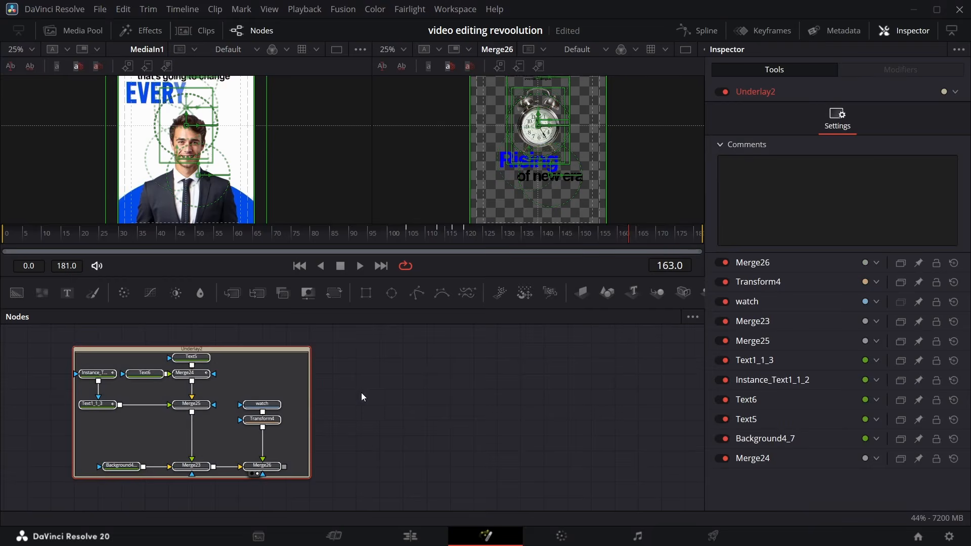
pyautogui.rightClick(266, 350)
pyautogui.moveTo(305, 520)
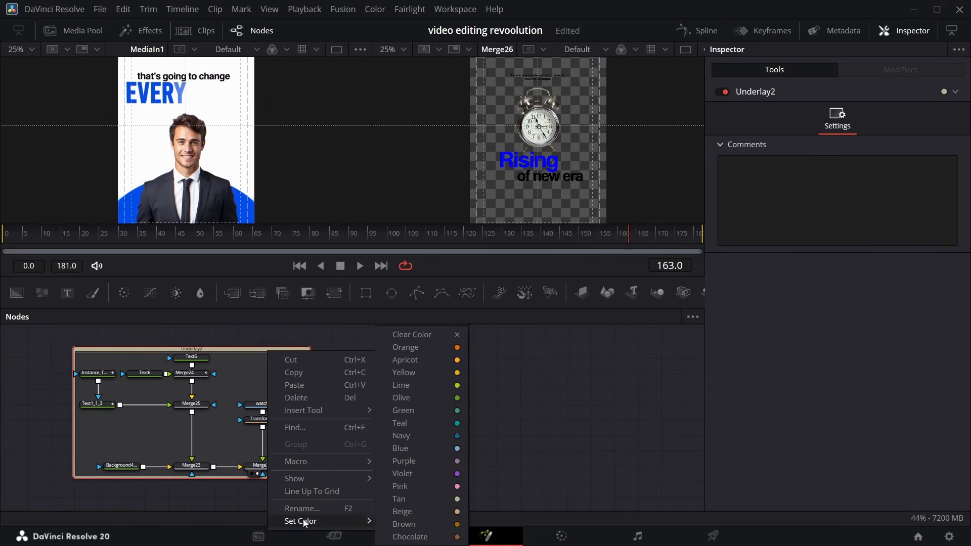
pyautogui.click(420, 353)
# Start the next scene at frame 159 with a new Background node above the orange Underlay
pyautogui.scroll(5, 401, 390)
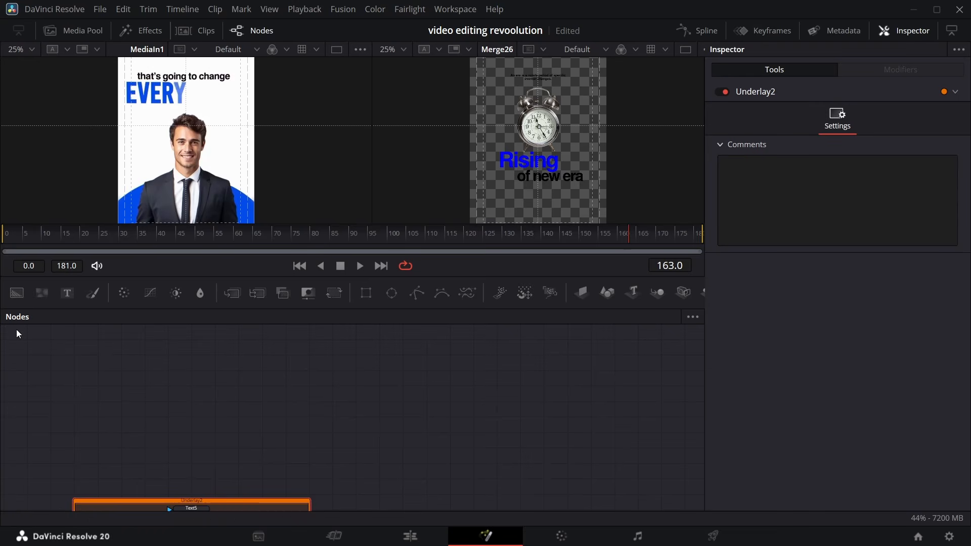
pyautogui.moveTo(16, 292); pyautogui.dragTo(122, 462)
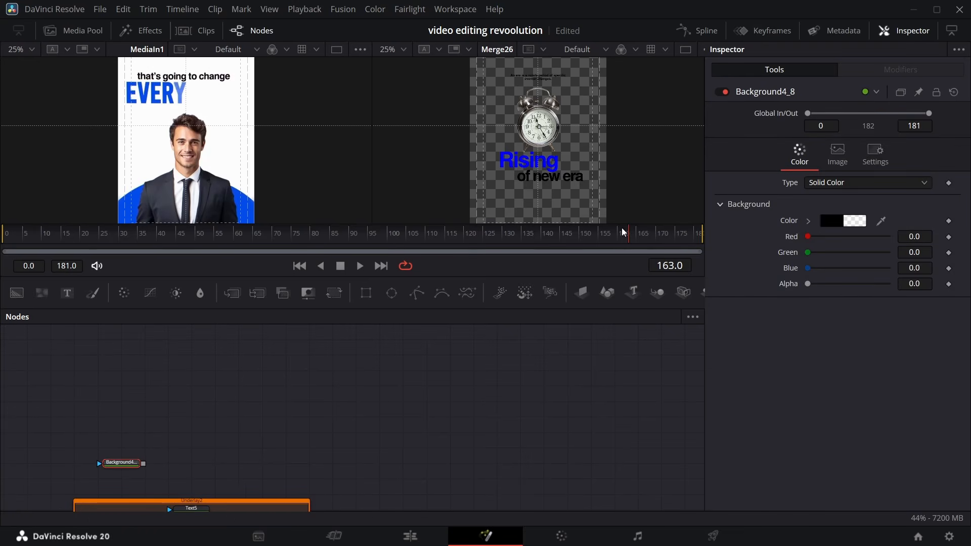
pyautogui.moveTo(627, 234)
pyautogui.mouseDown()
pyautogui.moveTo(559, 220)
pyautogui.moveTo(614, 225)
pyautogui.mouseUp()
pyautogui.scroll(-2, 186, 418)
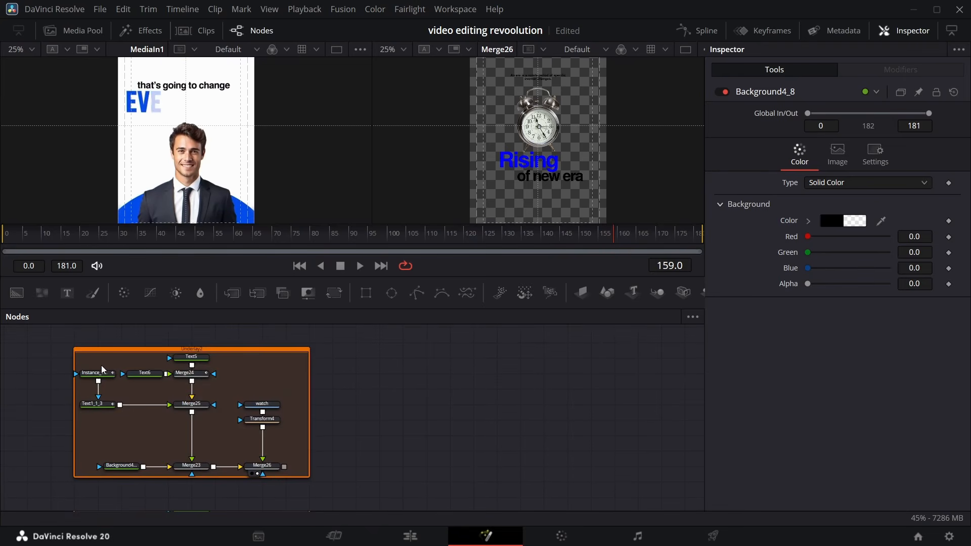
# Copy the "of new era" text node and its instance node into the next scene, beside the new Background node
pyautogui.moveTo(107, 353); pyautogui.dragTo(95, 409)
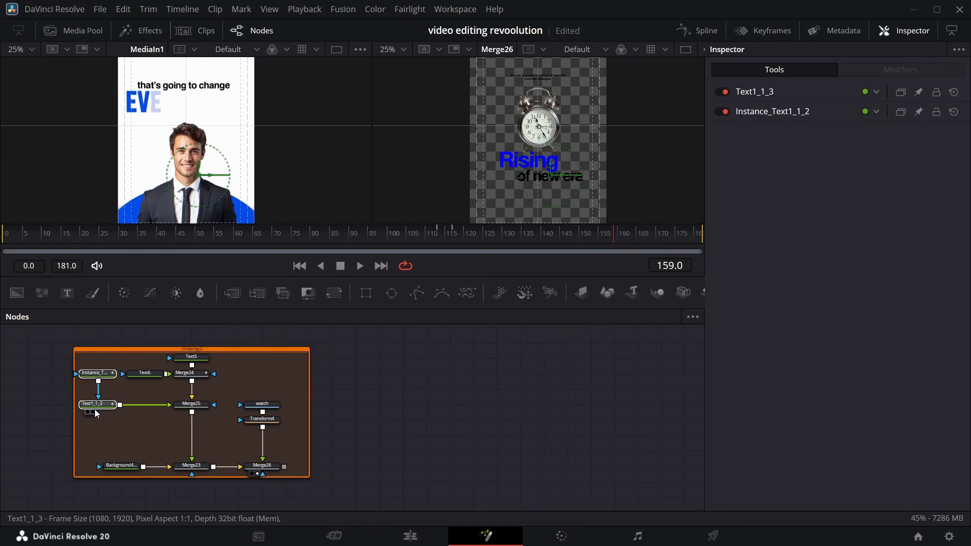
pyautogui.scroll(2, 175, 380)
pyautogui.click(175, 380)
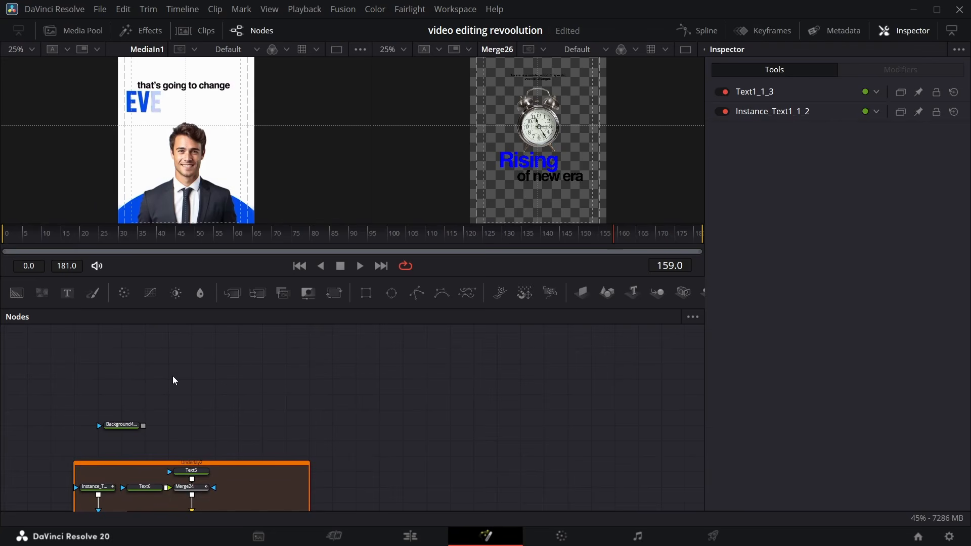
pyautogui.hotkey('ctrl', 'v')
pyautogui.moveTo(190, 362); pyautogui.dragTo(140, 429)
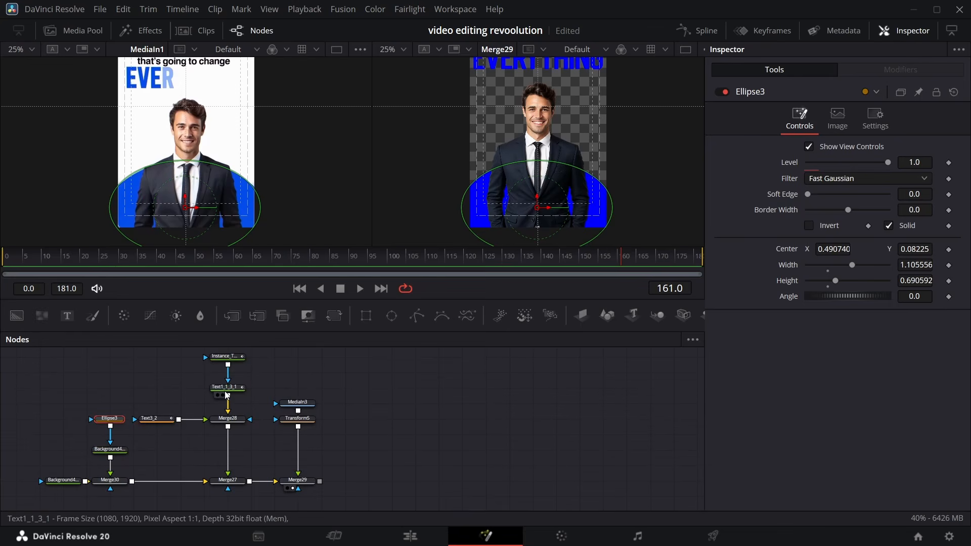
# Move the Follower opacity keyframes of the "that's going to change" text so they start at frame 140
pyautogui.click(228, 394)
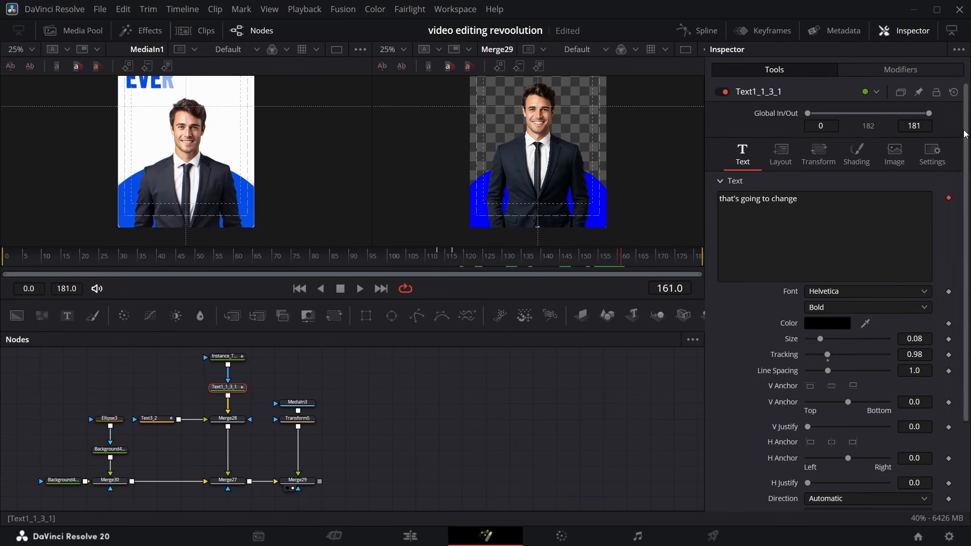
pyautogui.click(904, 69)
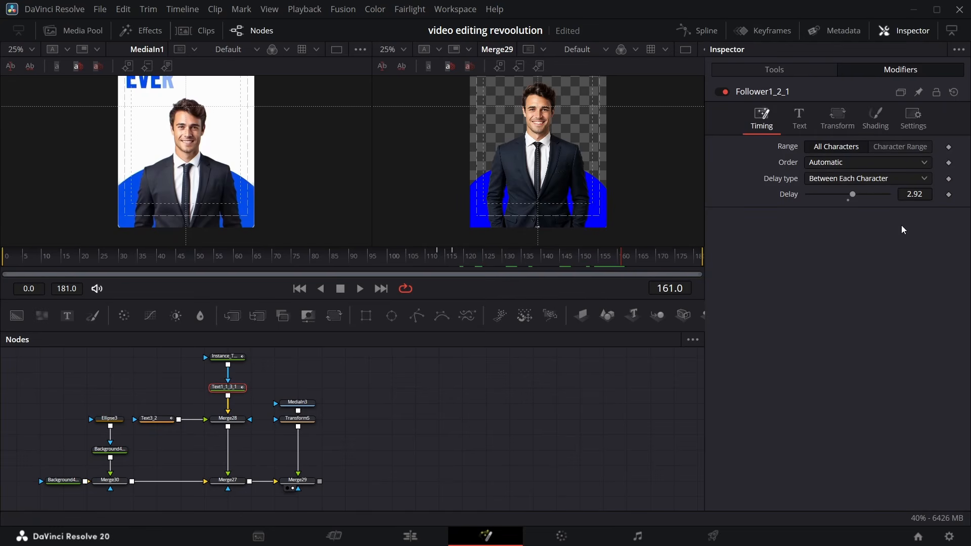
pyautogui.scroll(3, 217, 160)
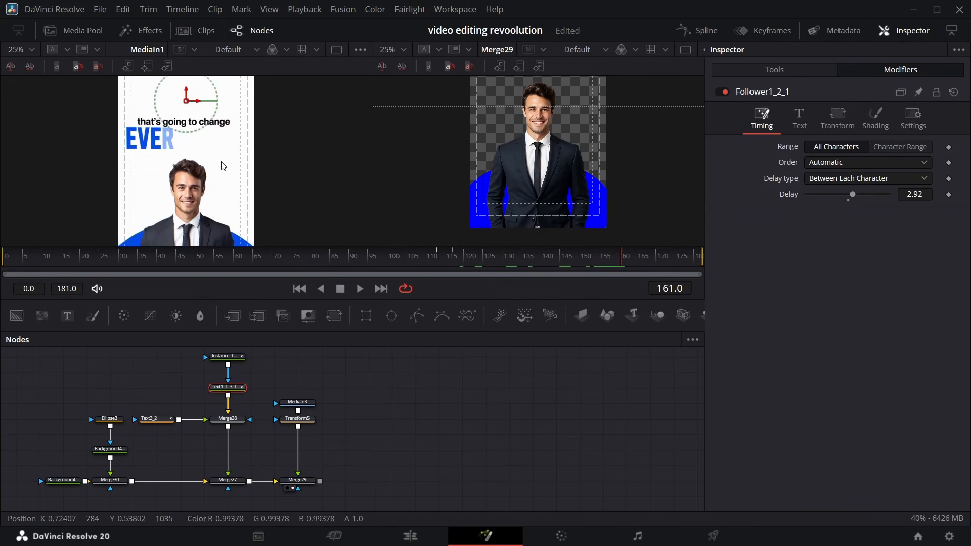
pyautogui.moveTo(614, 264); pyautogui.dragTo(544, 260)
pyautogui.scroll(-3, 305, 220)
pyautogui.press('Left')
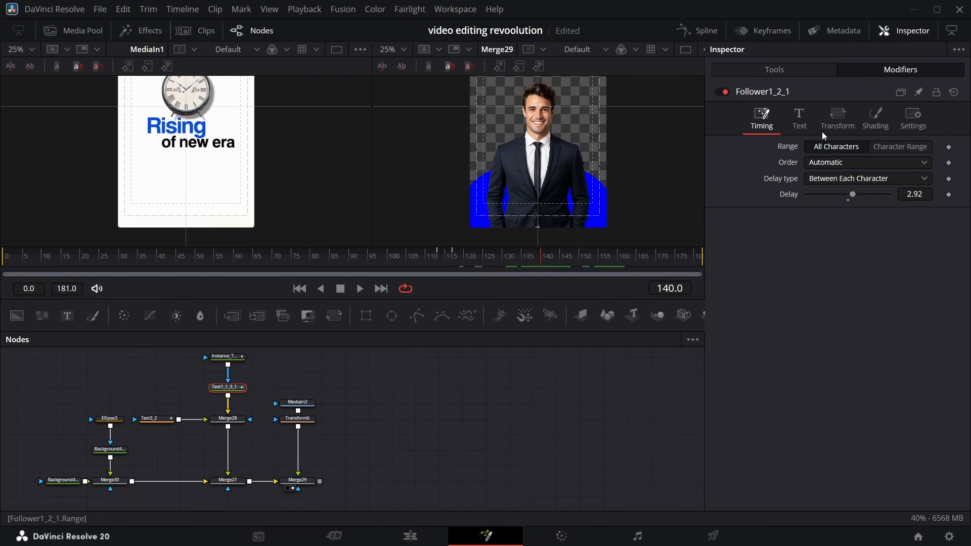
pyautogui.click(784, 31)
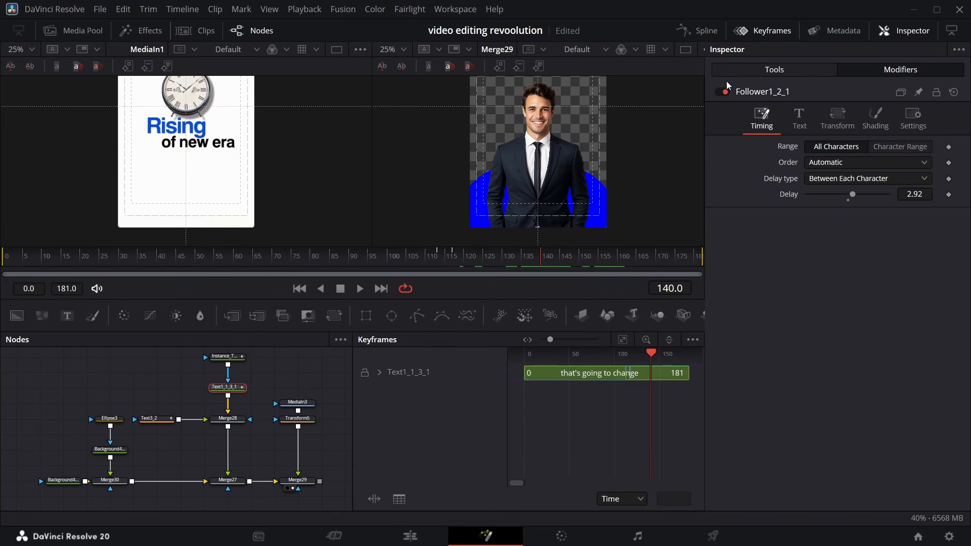
pyautogui.click(377, 371)
pyautogui.moveTo(612, 395); pyautogui.dragTo(638, 392)
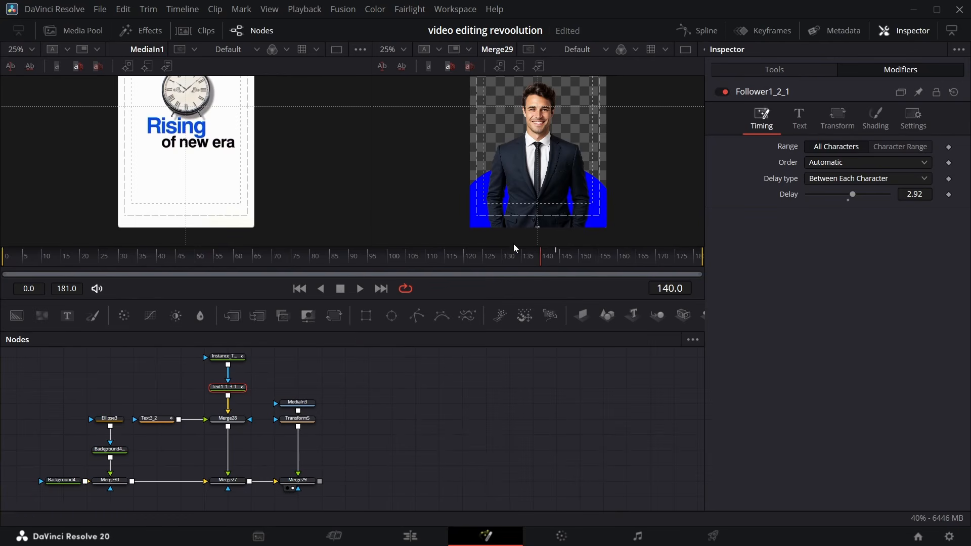
# Set the Follower delay of the "that's going to change" text to 0.65 and compare its reveal with the reference
pyautogui.click(551, 263)
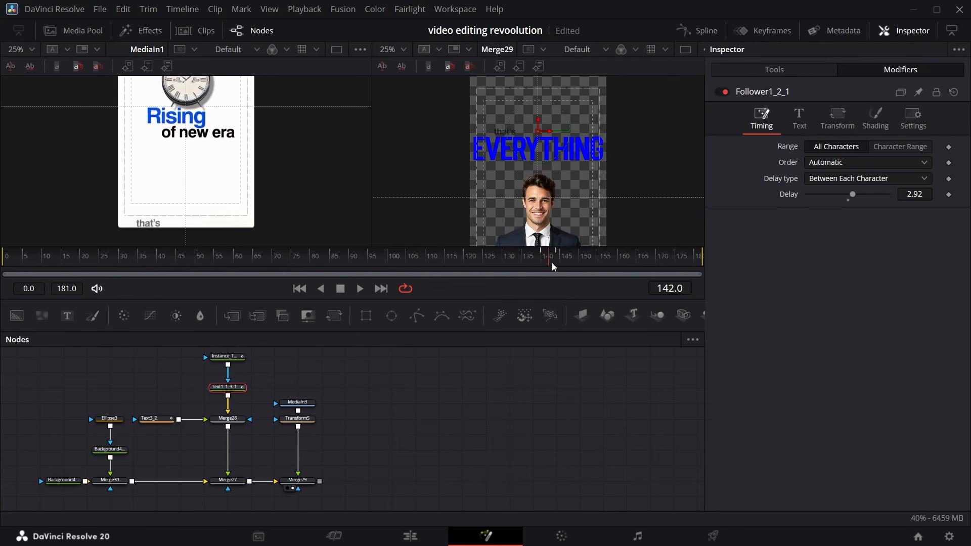
pyautogui.moveTo(551, 262); pyautogui.dragTo(563, 262)
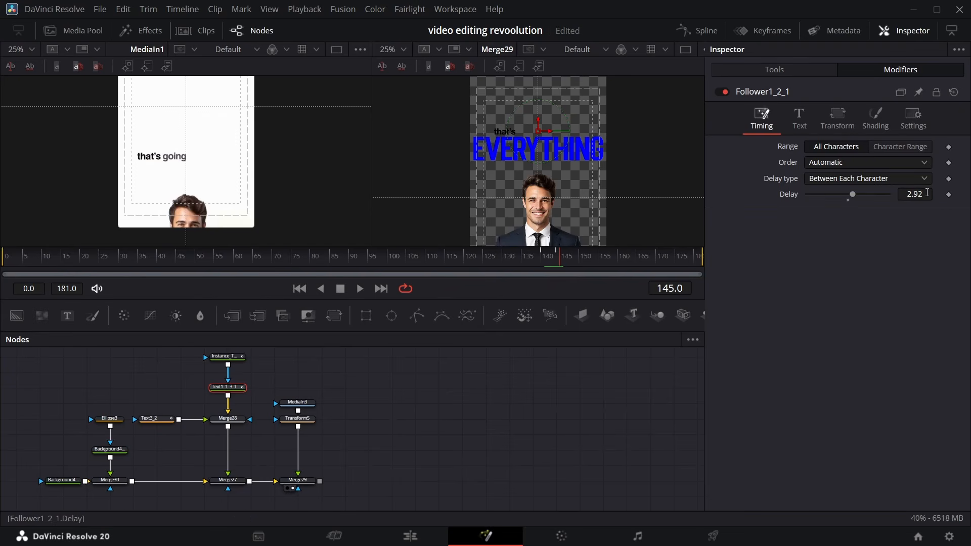
pyautogui.click(927, 192)
pyautogui.write('1.68')
pyautogui.moveTo(914, 195); pyautogui.dragTo(905, 194)
pyautogui.moveTo(560, 262); pyautogui.dragTo(595, 263)
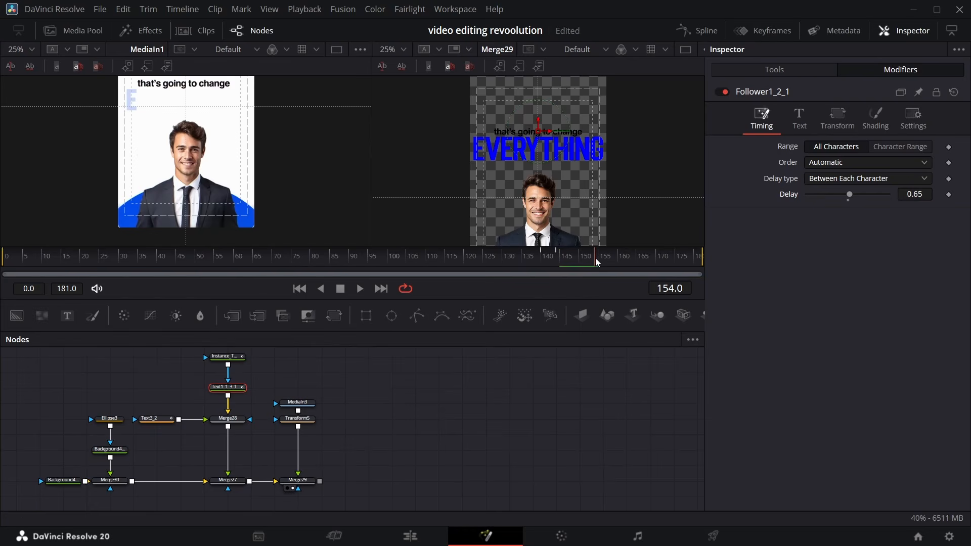
# Move the Follower opacity keyframes of the "EVERYTHING" text so they start at frame 152
pyautogui.click(165, 419)
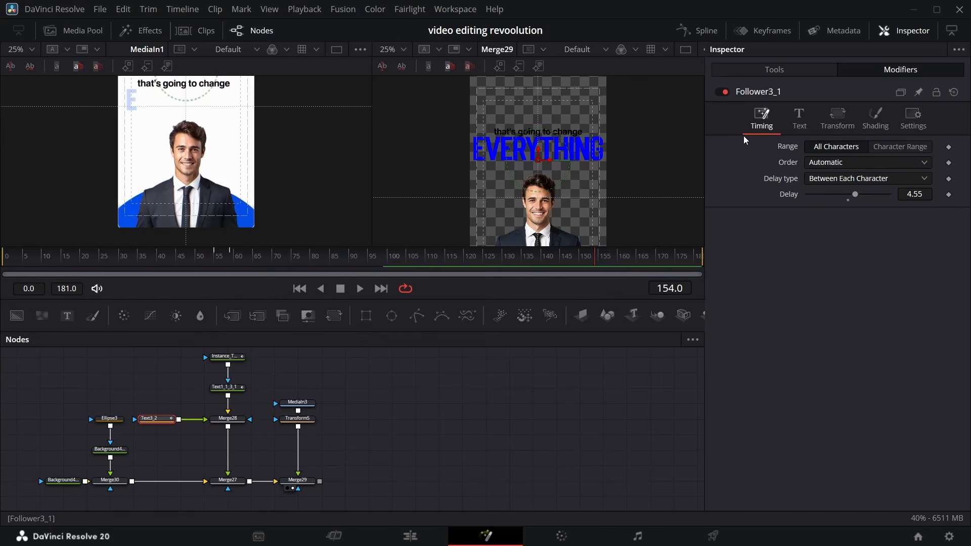
pyautogui.moveTo(597, 257); pyautogui.dragTo(589, 259)
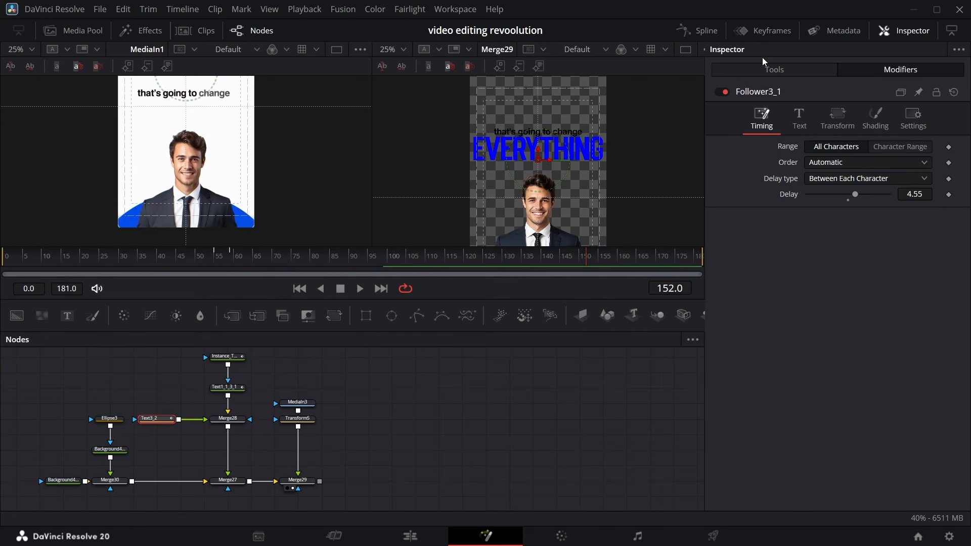
pyautogui.click(773, 31)
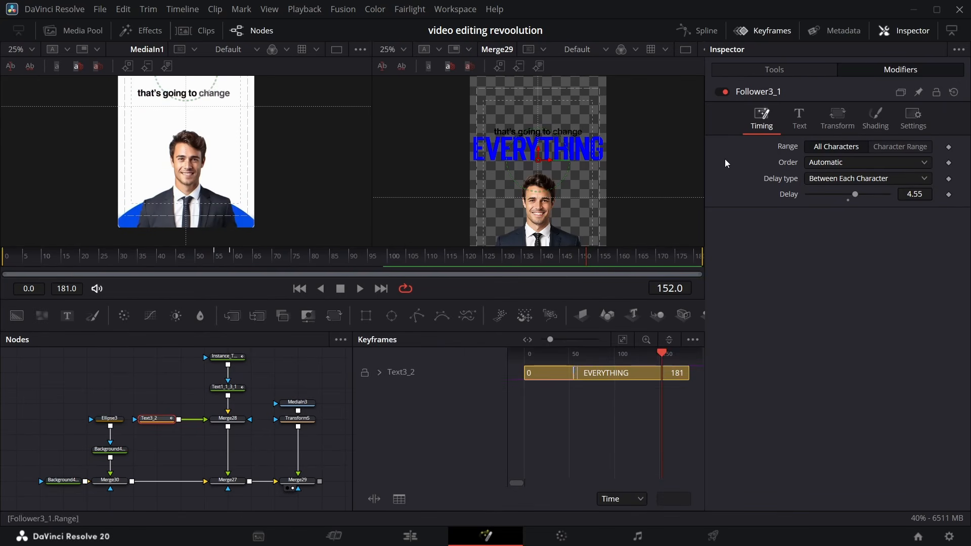
pyautogui.click(380, 374)
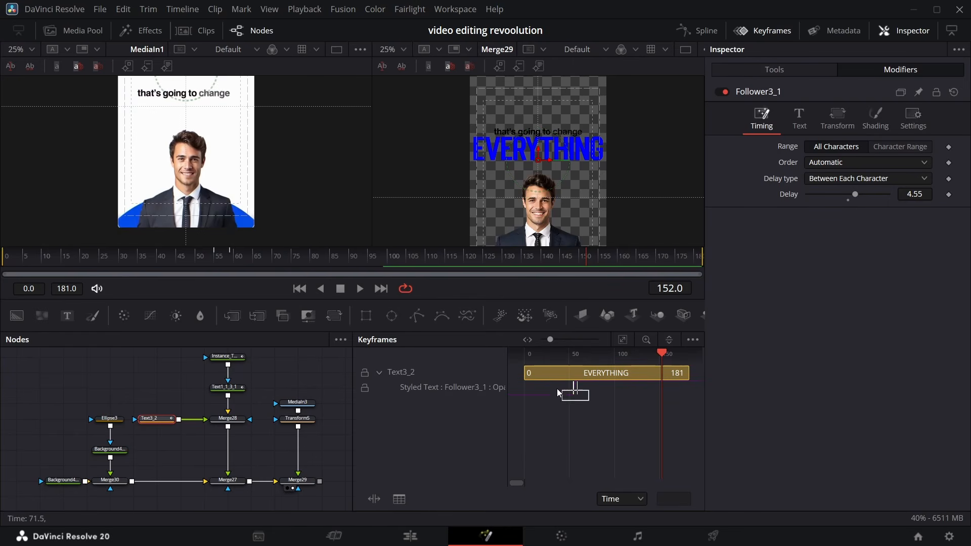
pyautogui.moveTo(575, 390); pyautogui.dragTo(662, 396)
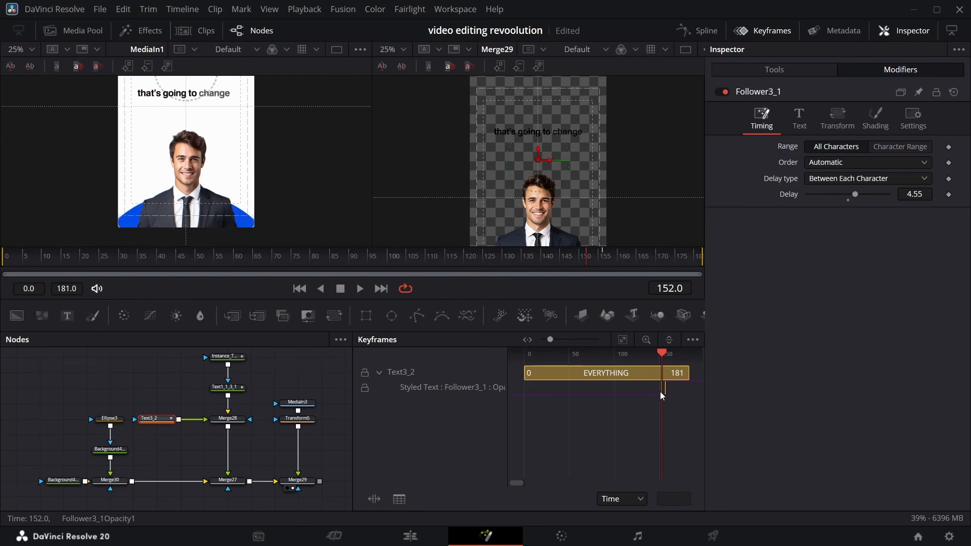
pyautogui.click(753, 32)
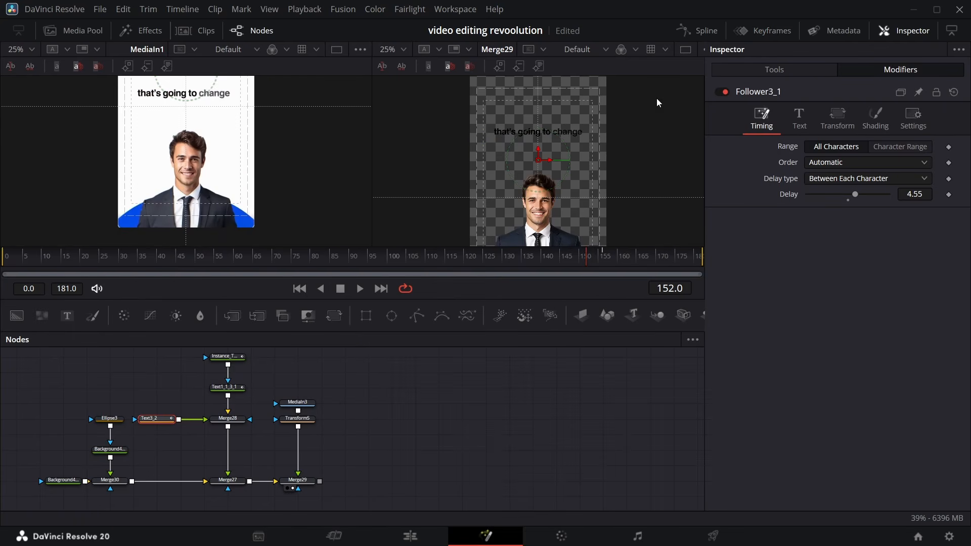
# Set the Follower delay of the "EVERYTHING" text to 1.99 and compare its letter reveal with the reference
pyautogui.click(617, 256)
pyautogui.moveTo(914, 194); pyautogui.dragTo(912, 195)
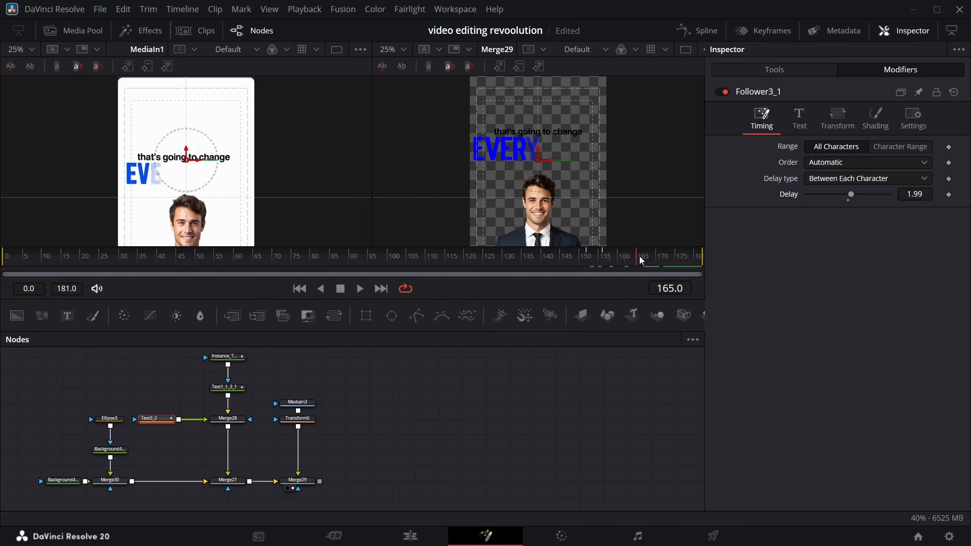
pyautogui.moveTo(638, 257)
pyautogui.mouseDown()
pyautogui.moveTo(662, 256)
pyautogui.moveTo(581, 264)
pyautogui.moveTo(655, 258)
pyautogui.mouseUp()
pyautogui.moveTo(587, 256); pyautogui.dragTo(632, 258)
pyautogui.moveTo(694, 258); pyautogui.dragTo(582, 277)
# Enclose all nodes of the "that's going to change" scene in an Underlay and color it lime green
pyautogui.moveTo(49, 353); pyautogui.dragTo(284, 485)
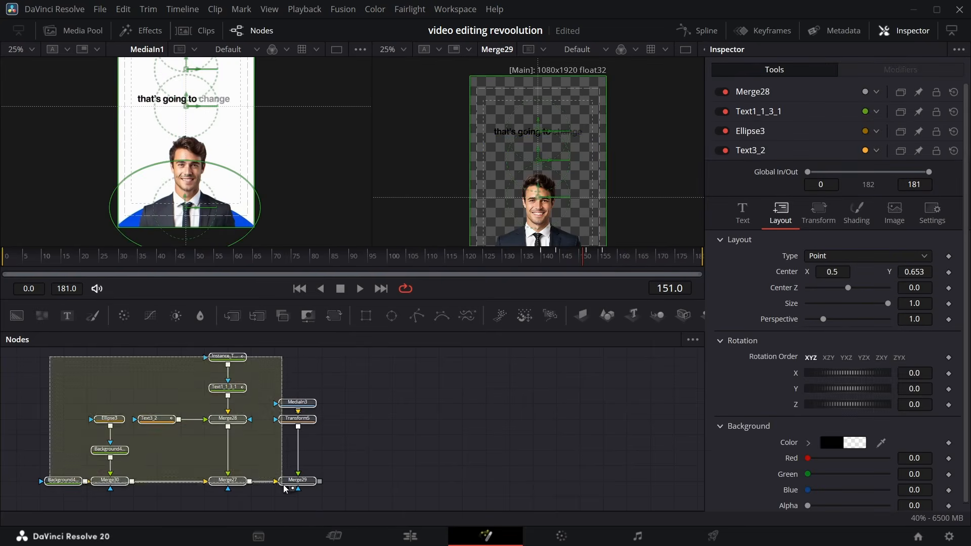
pyautogui.moveTo(283, 485); pyautogui.dragTo(341, 502)
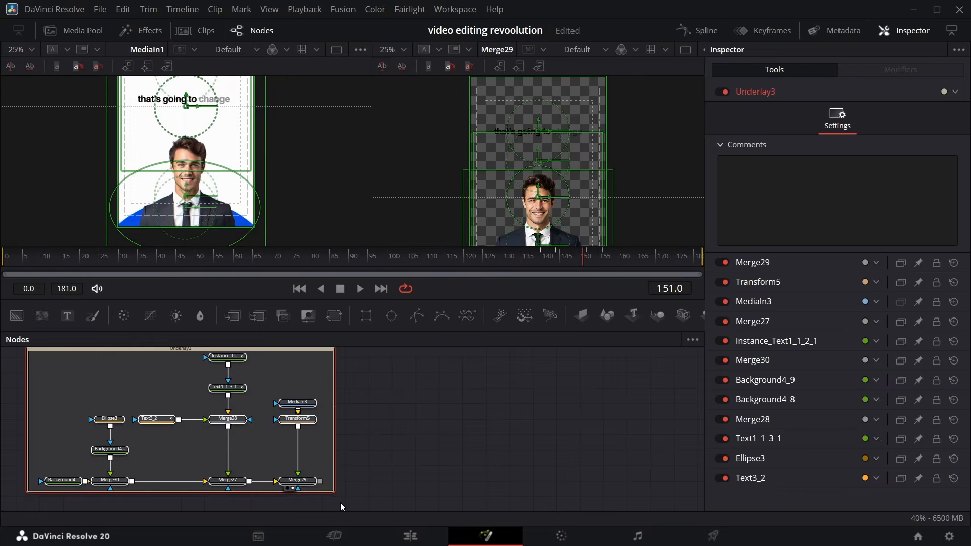
pyautogui.scroll(1, 174, 426)
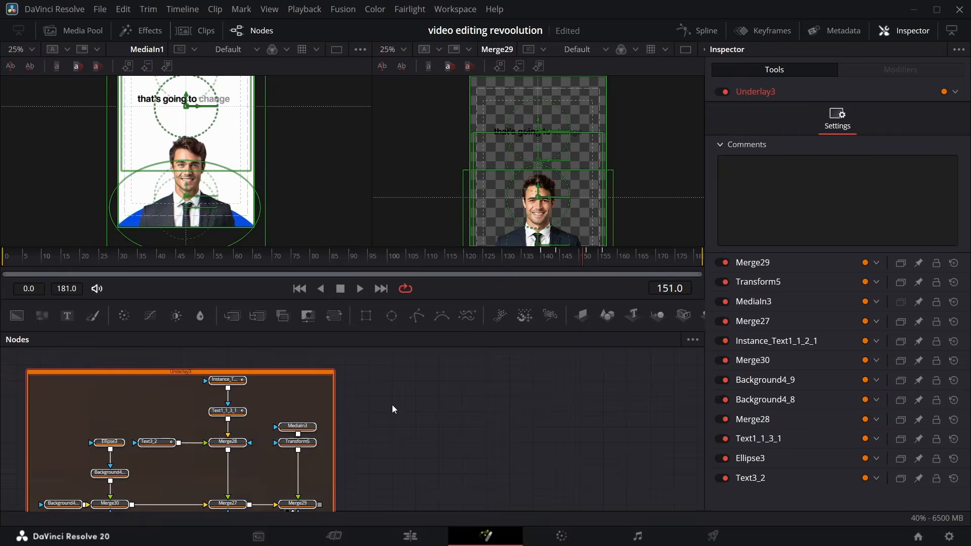
pyautogui.rightClick(191, 378)
pyautogui.rightClick(178, 374)
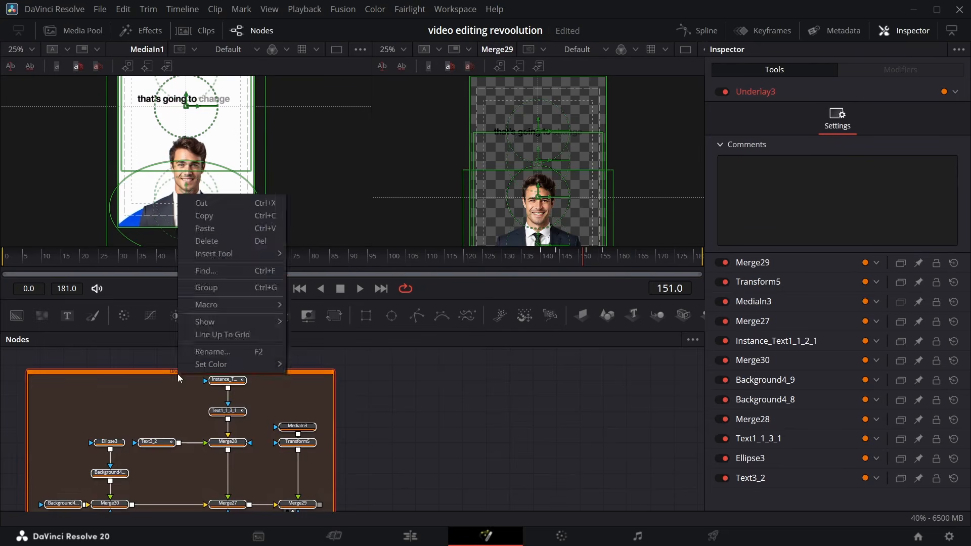
# Add a Transform node after Merge22 and route the Merge22 and Merge26 scene outputs down to the main merge chain
pyautogui.scroll(-2, 228, 423)
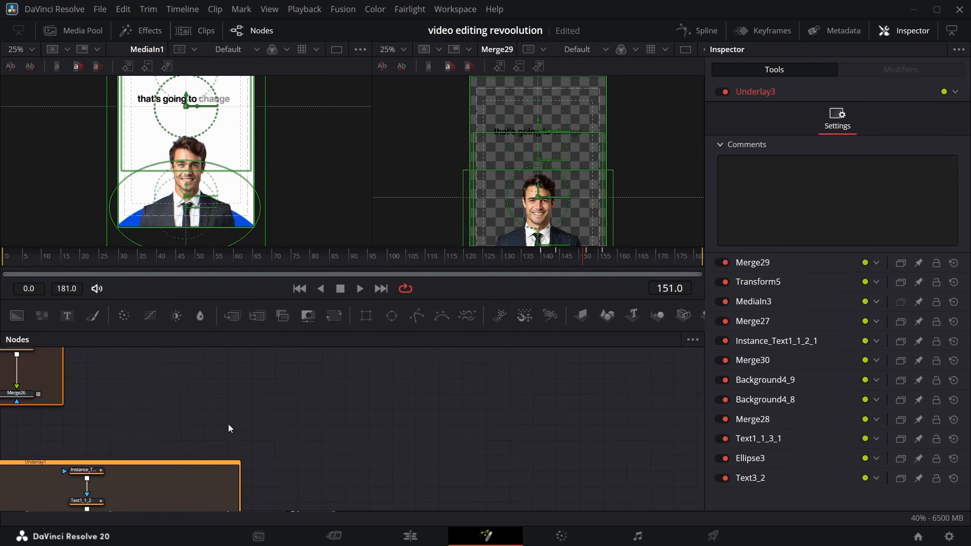
pyautogui.scroll(2, 246, 418)
pyautogui.scroll(-3, 246, 417)
pyautogui.scroll(-5, 246, 418)
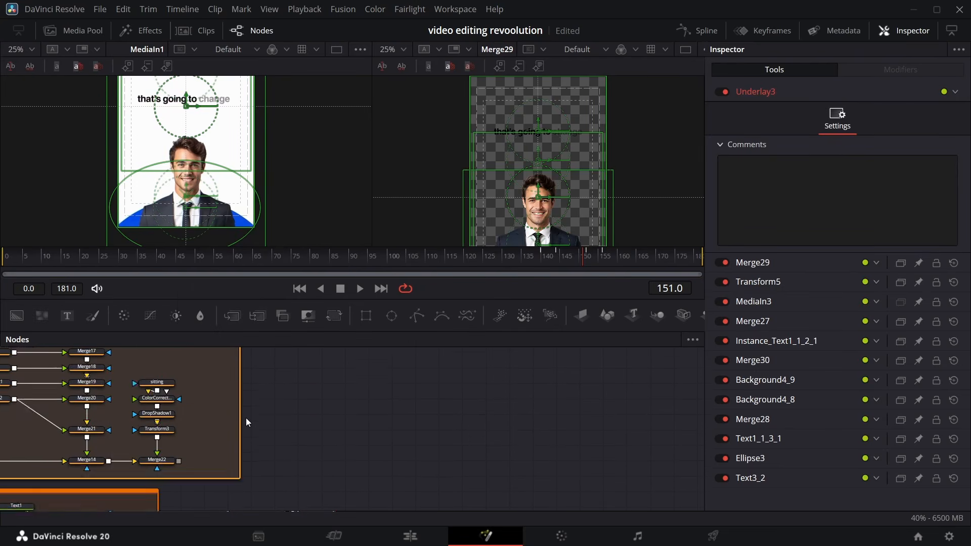
pyautogui.scroll(3, 244, 412)
pyautogui.scroll(4, 243, 411)
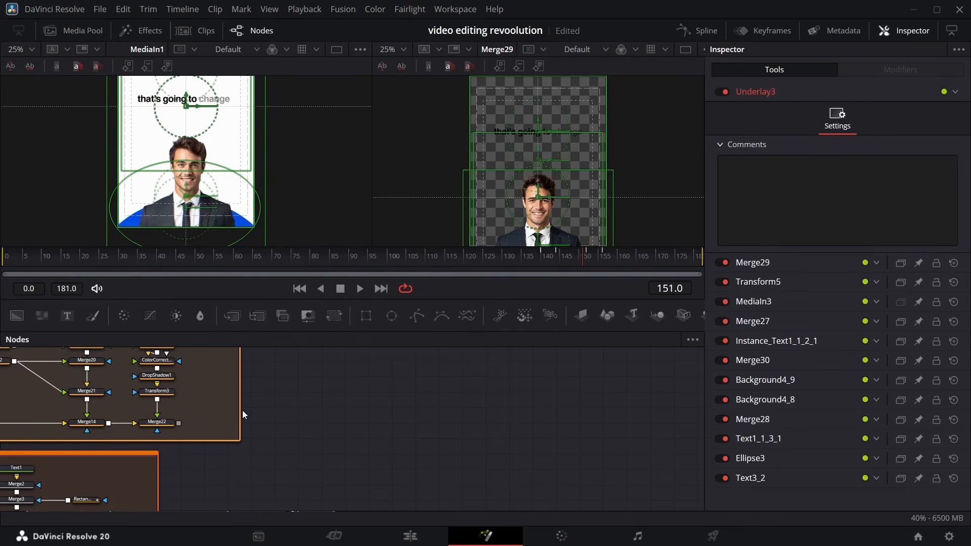
pyautogui.hscroll(-2, 220, 420)
pyautogui.click(218, 422)
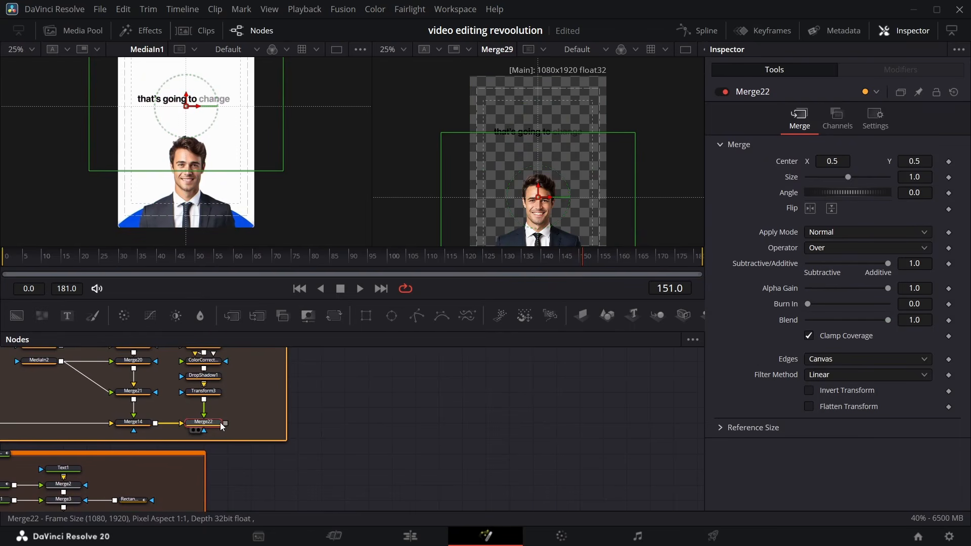
pyautogui.moveTo(334, 317); pyautogui.dragTo(325, 423)
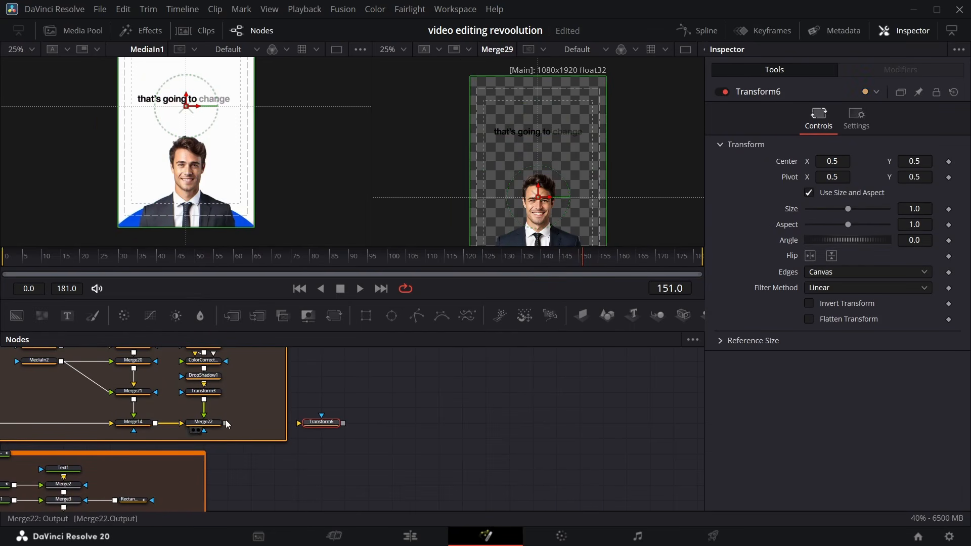
pyautogui.moveTo(226, 423); pyautogui.dragTo(299, 423)
pyautogui.moveTo(343, 422); pyautogui.dragTo(275, 510)
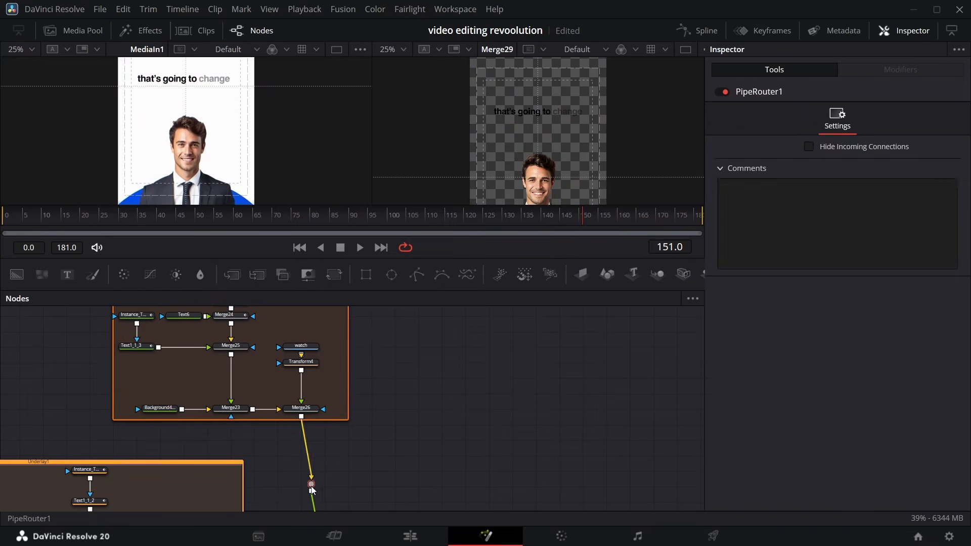
pyautogui.click(301, 408)
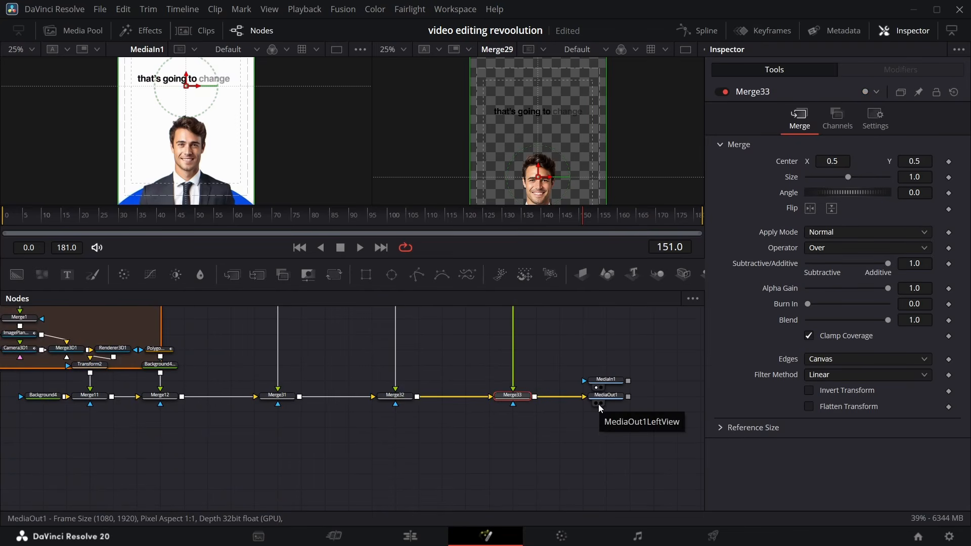
# Show MediaOut1 in the second viewer and disable the scene merges Merge33, Merge32 and Merge31
pyautogui.click(599, 404)
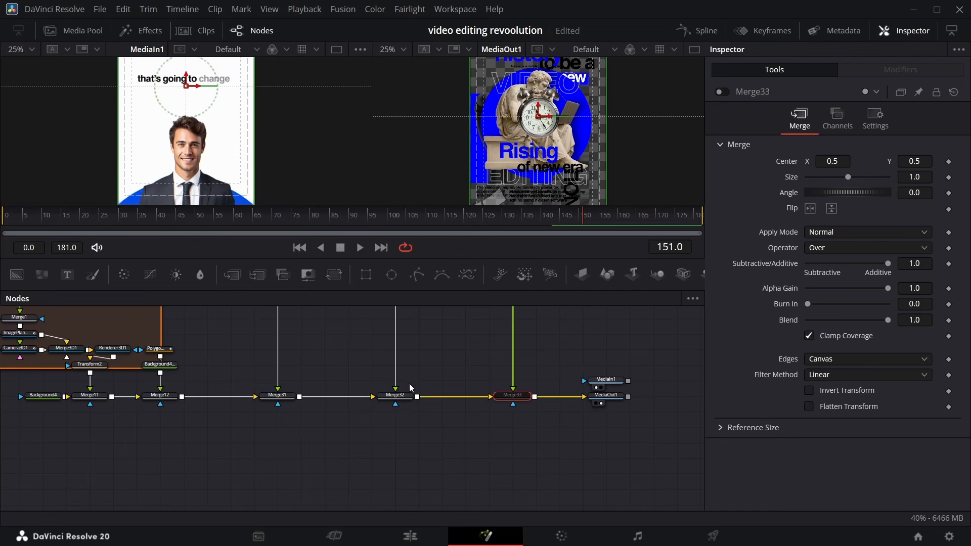
pyautogui.click(395, 395)
pyautogui.click(278, 394)
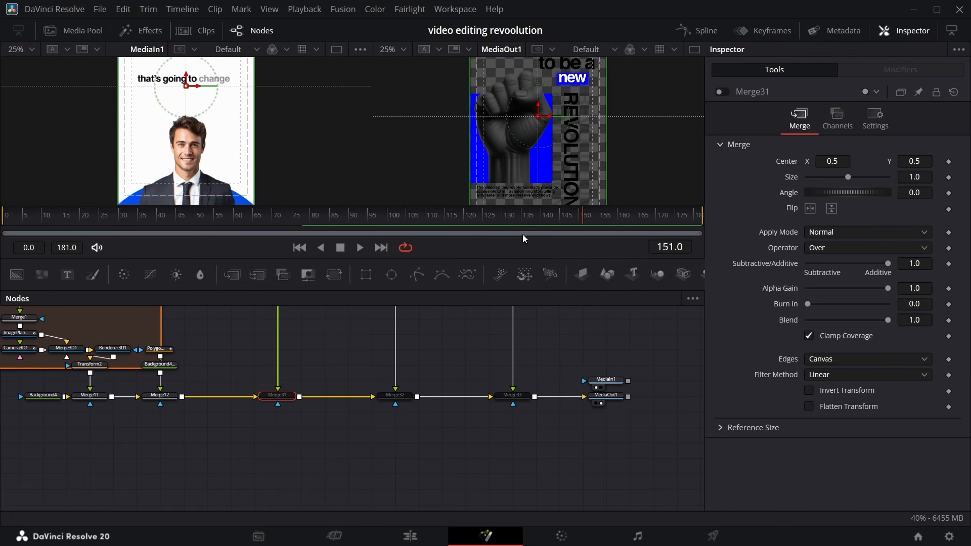
# At frame 88, re-enable Merge31 and insert a Transform node between Merge31 and Merge32
pyautogui.moveTo(577, 219); pyautogui.dragTo(120, 238)
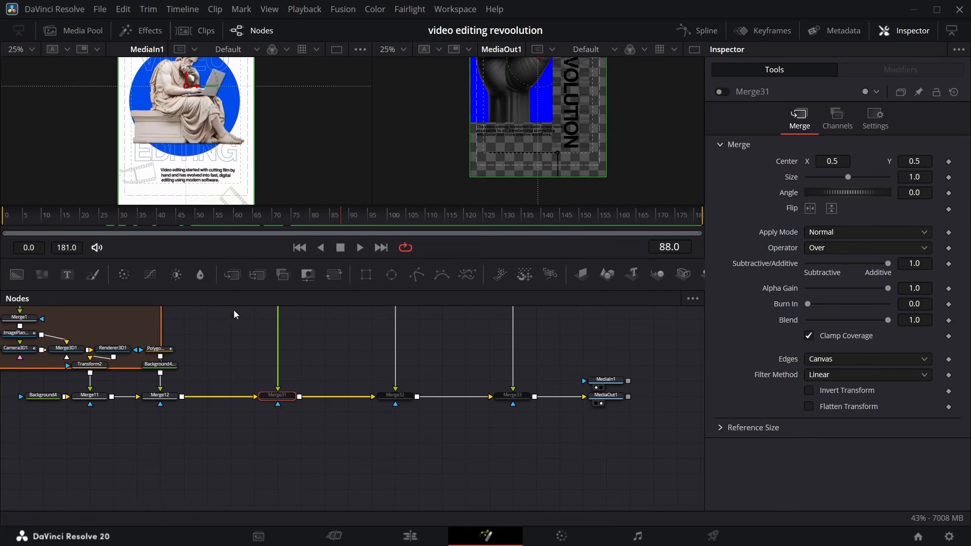
pyautogui.hotkey('ctrl', 'p')
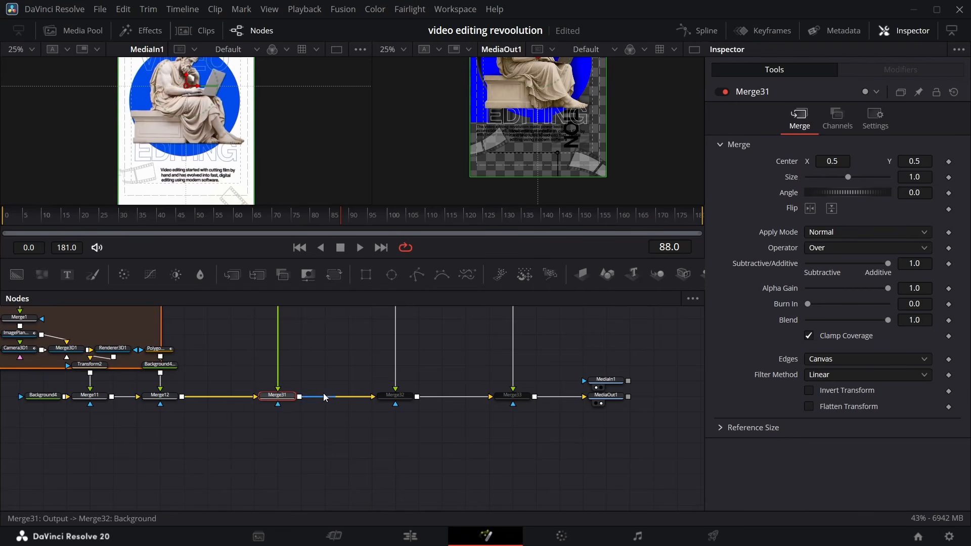
pyautogui.moveTo(334, 274); pyautogui.dragTo(326, 403)
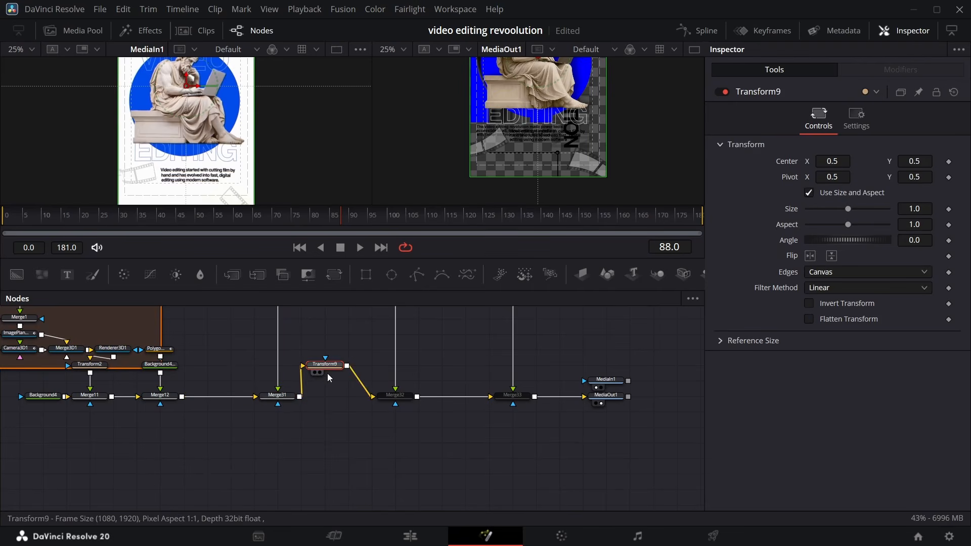
# Keyframe Transform9's Center at frame 50 and again at frame 100
pyautogui.moveTo(219, 226); pyautogui.dragTo(199, 223)
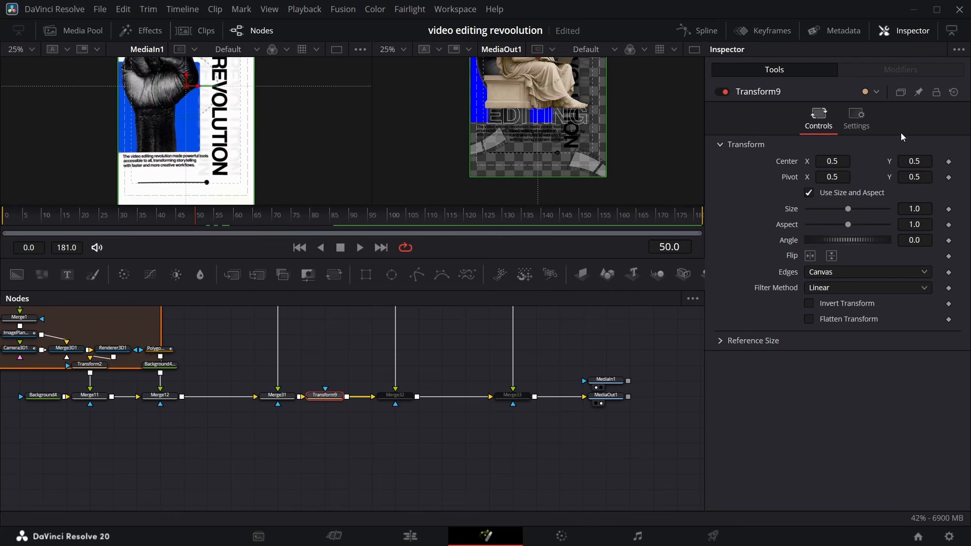
pyautogui.click(949, 161)
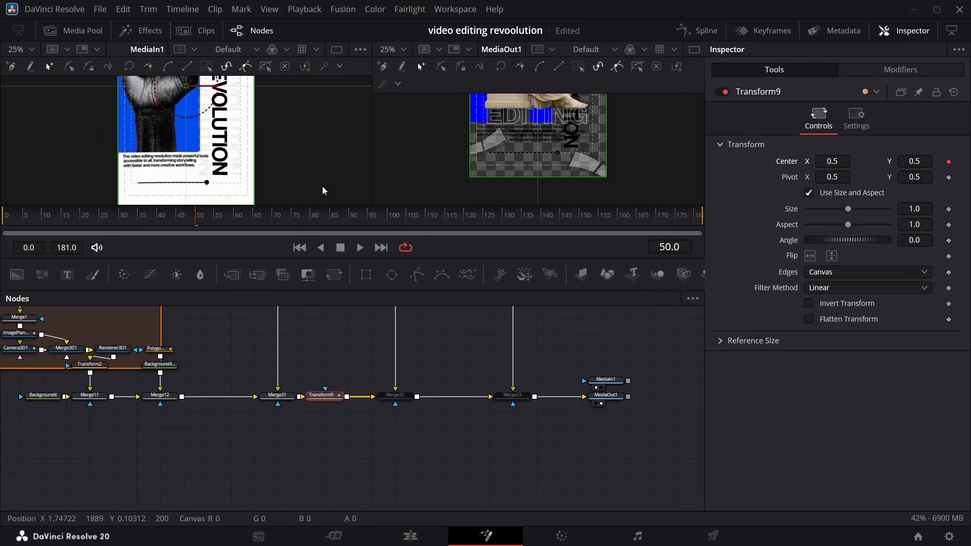
pyautogui.moveTo(212, 226); pyautogui.dragTo(389, 230)
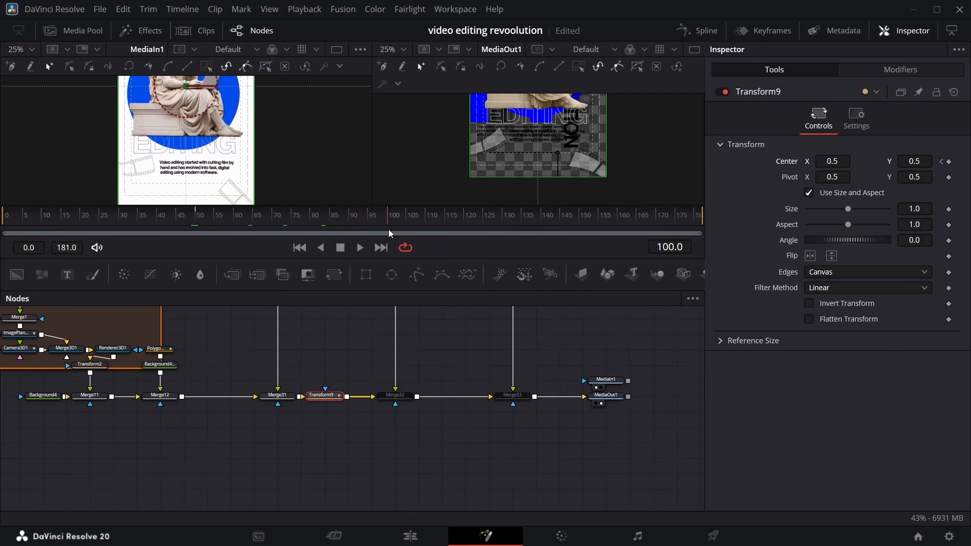
pyautogui.click(948, 162)
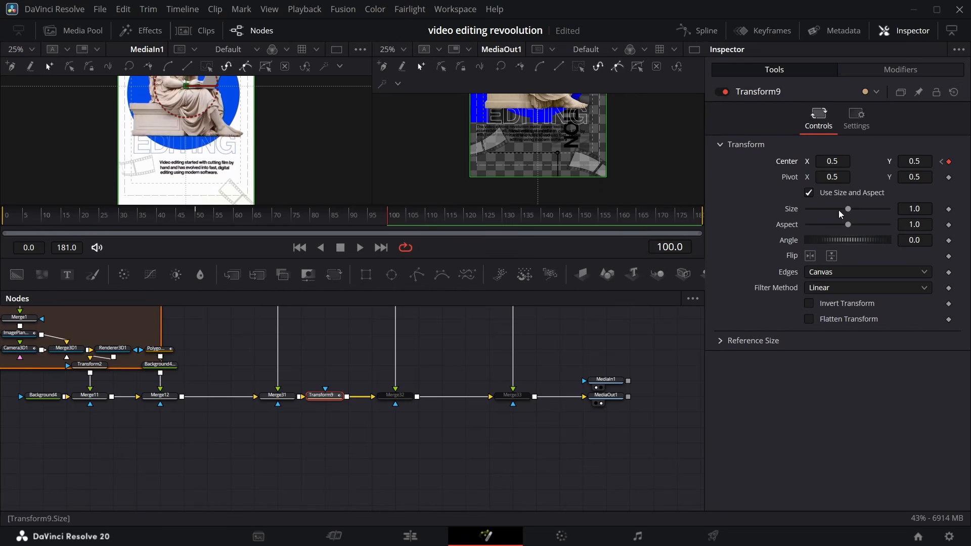
# Disable Merge31, select Transform9 and fit the MediaOut1 image to its viewer
pyautogui.scroll(2, 326, 320)
pyautogui.click(277, 470)
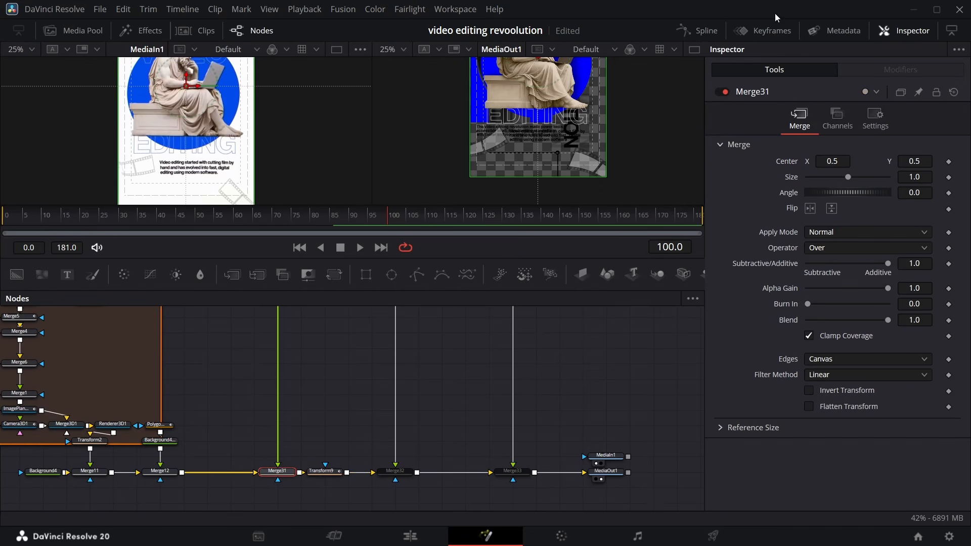
pyautogui.click(723, 95)
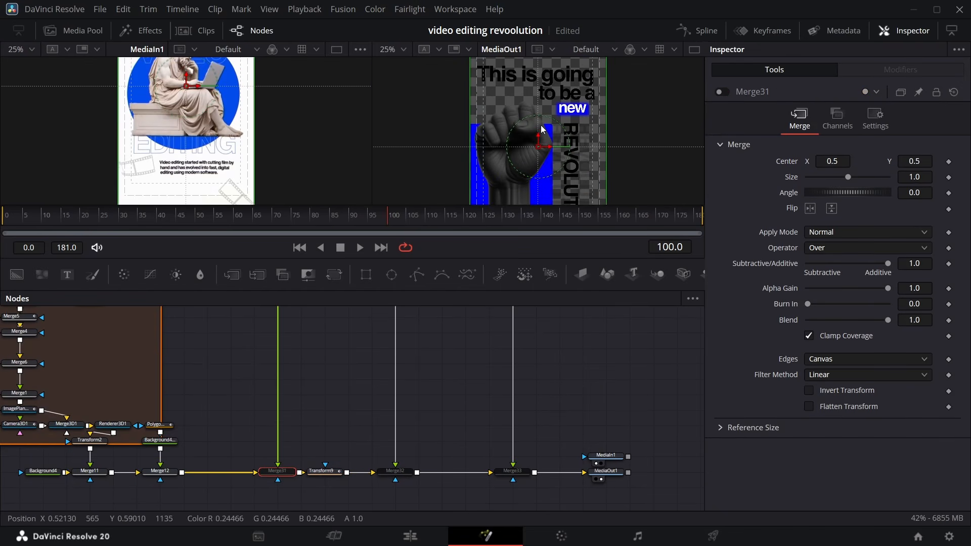
pyautogui.click(330, 473)
pyautogui.click(404, 50)
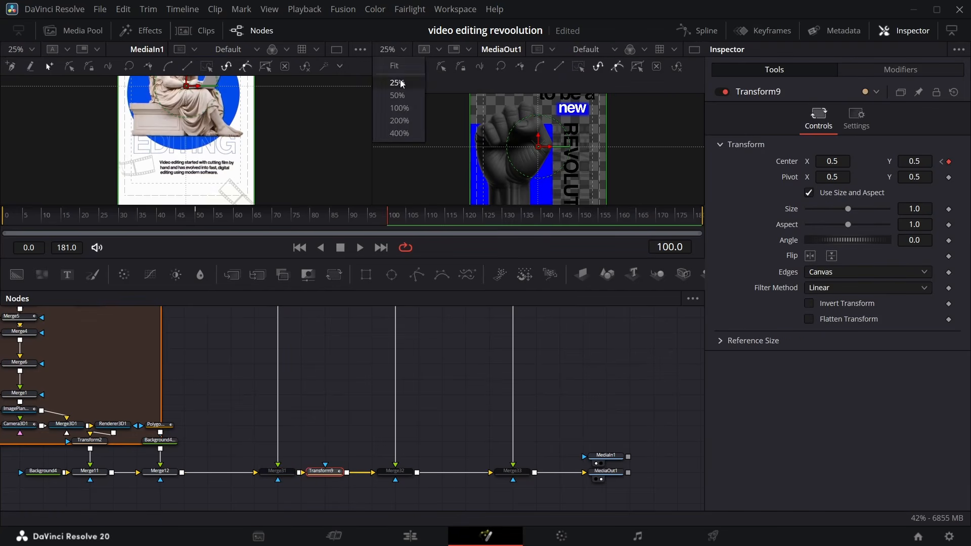
pyautogui.click(388, 70)
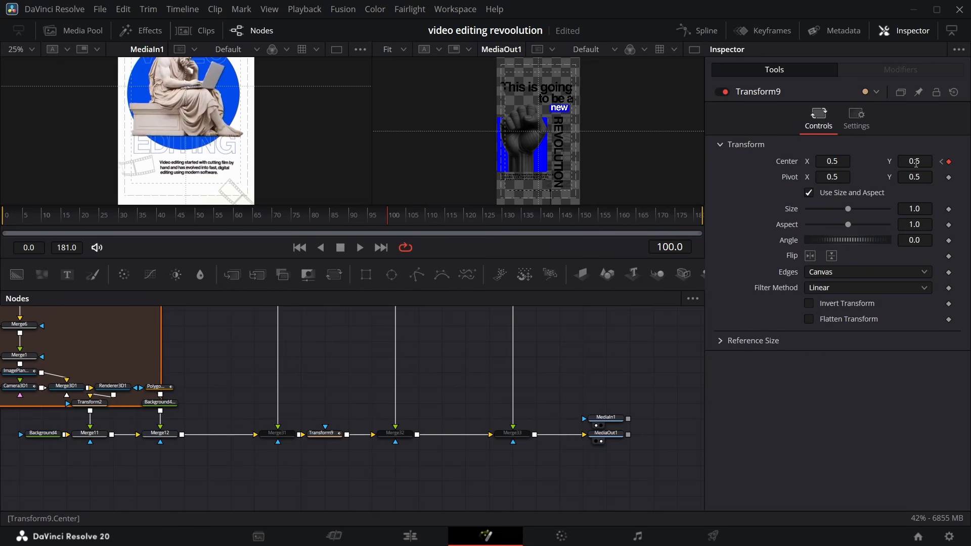
# At frame 100, set Transform9's Center Y to 1.456 so the fist scene moves up out of the frame
pyautogui.moveTo(914, 161); pyautogui.dragTo(970, 160)
pyautogui.scroll(3, 255, 137)
pyautogui.scroll(2, 254, 137)
pyautogui.scroll(4, 587, 136)
pyautogui.moveTo(914, 160); pyautogui.dragTo(920, 161)
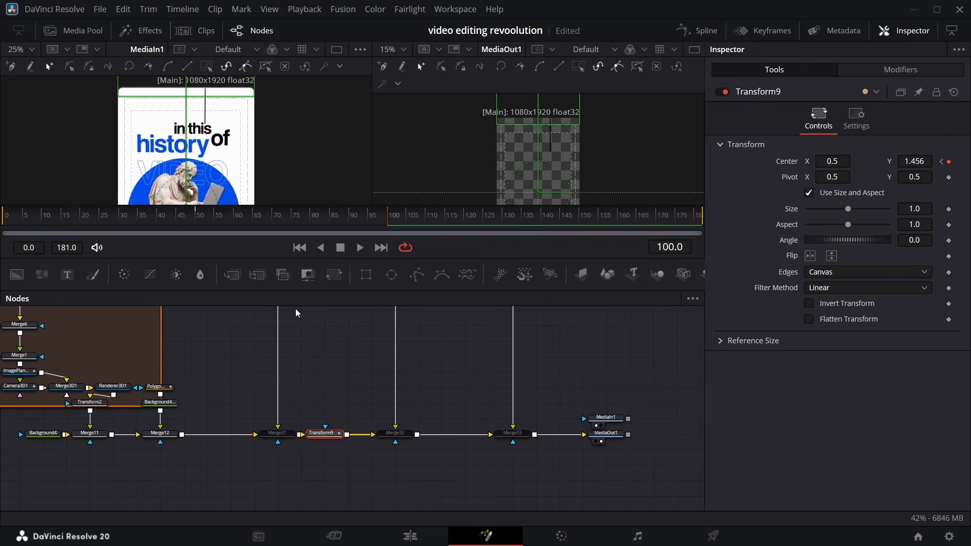
# Re-enable Merge31 and show Transform9 in the second viewer
pyautogui.scroll(5, 298, 384)
pyautogui.click(280, 413)
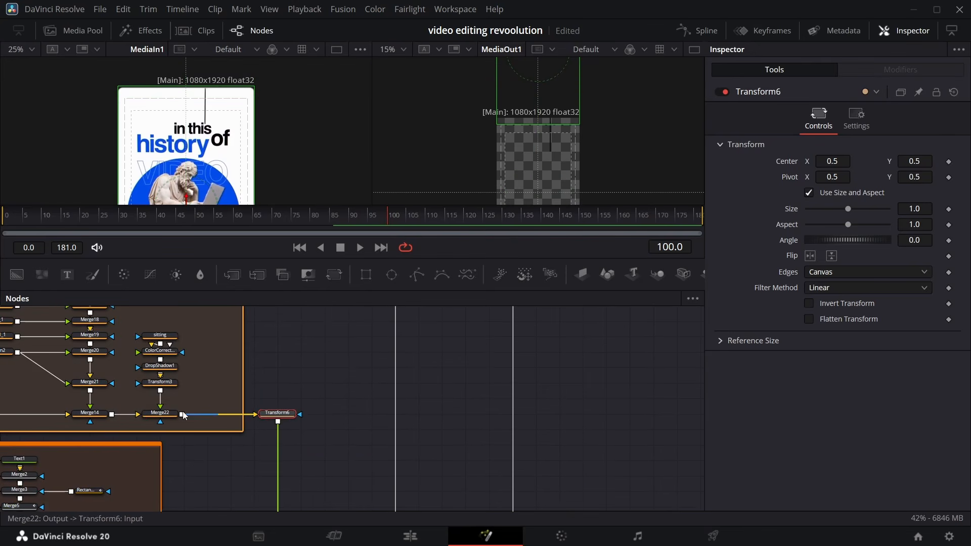
pyautogui.click(273, 421)
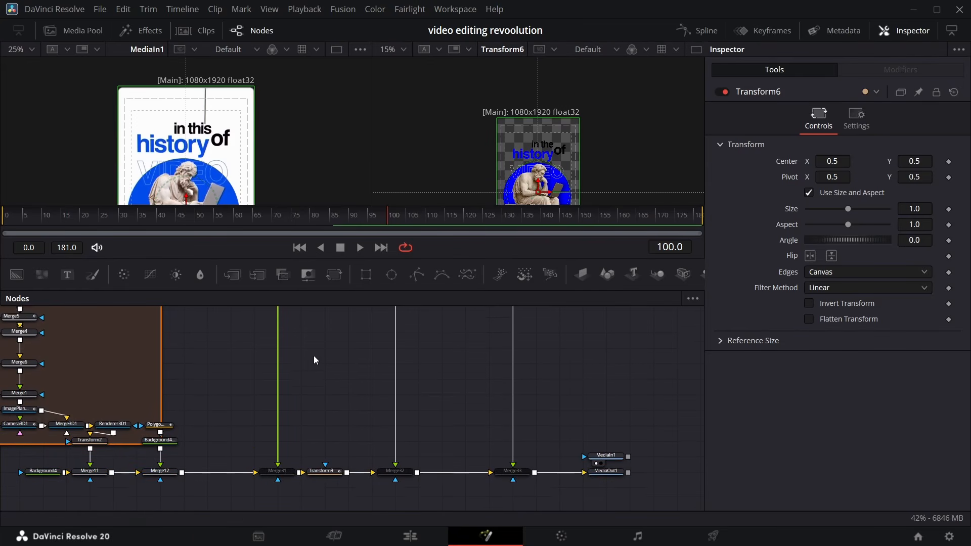
pyautogui.click(290, 432)
pyautogui.click(718, 92)
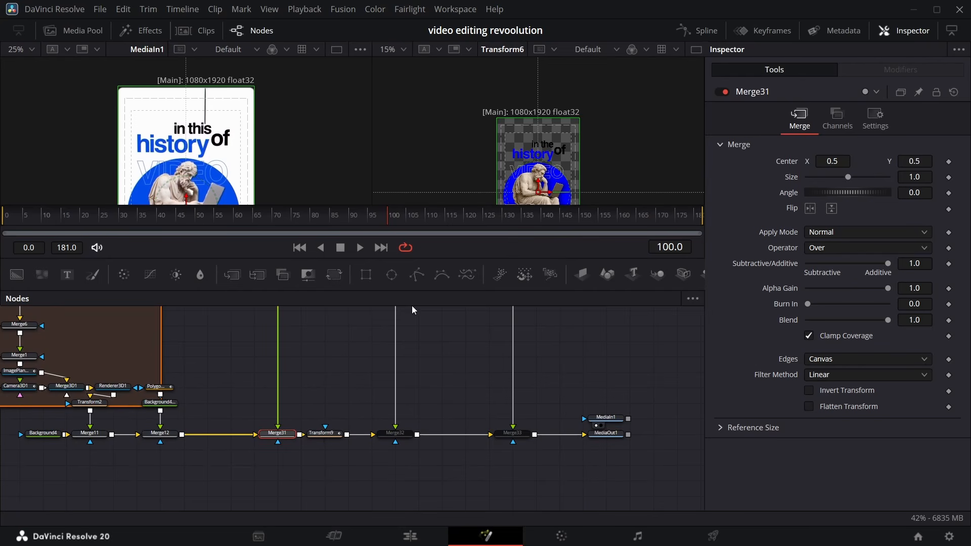
pyautogui.moveTo(325, 433); pyautogui.dragTo(568, 121)
# Set Transform6's Center Y to -0.523 so the history scene fills the frame at frame 100
pyautogui.scroll(5, 350, 448)
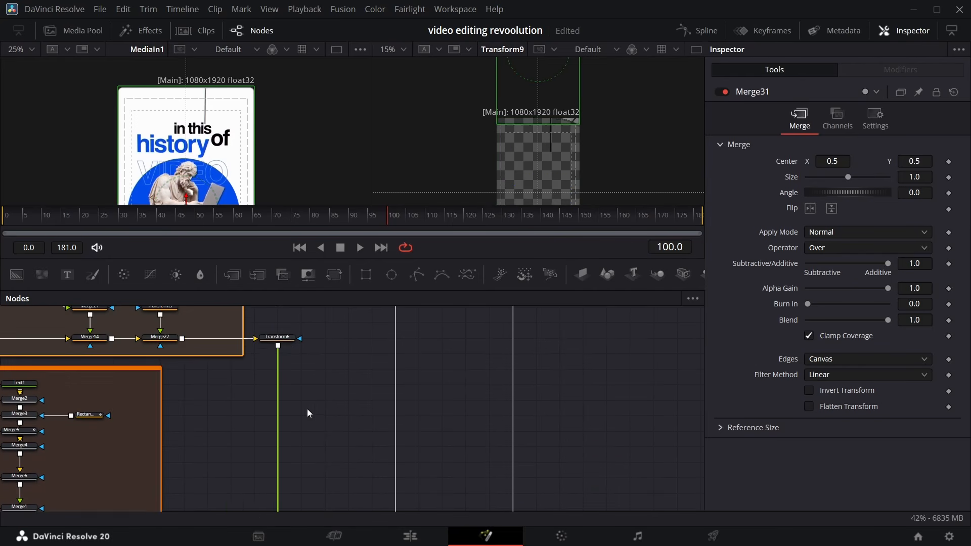
pyautogui.click(286, 341)
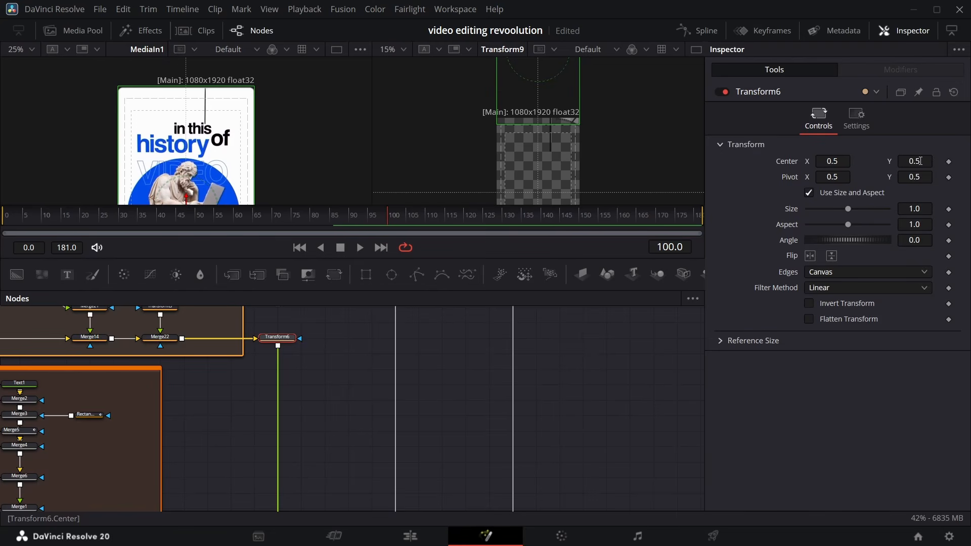
pyautogui.moveTo(920, 161); pyautogui.dragTo(331, 175)
pyautogui.scroll(-4, 564, 132)
pyautogui.scroll(3, 557, 132)
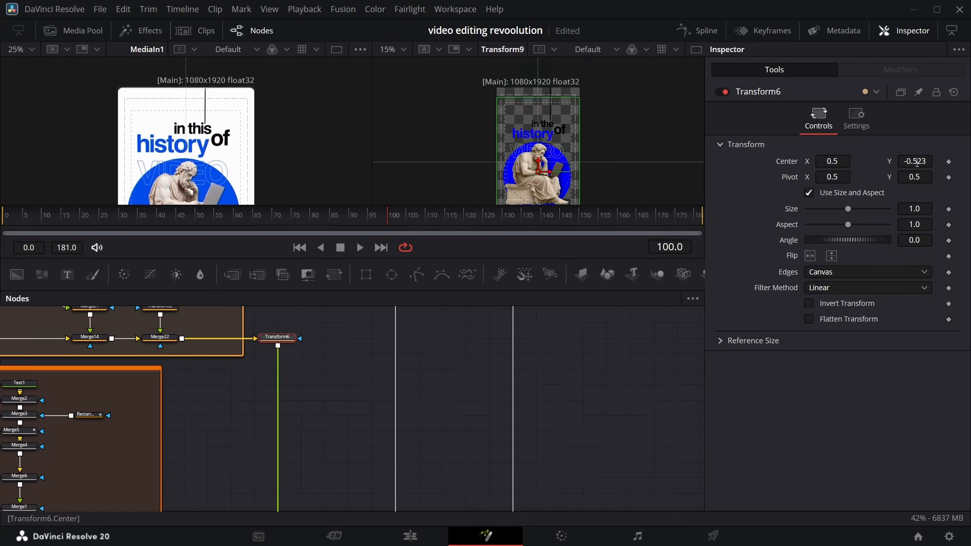
pyautogui.moveTo(919, 161); pyautogui.dragTo(951, 161)
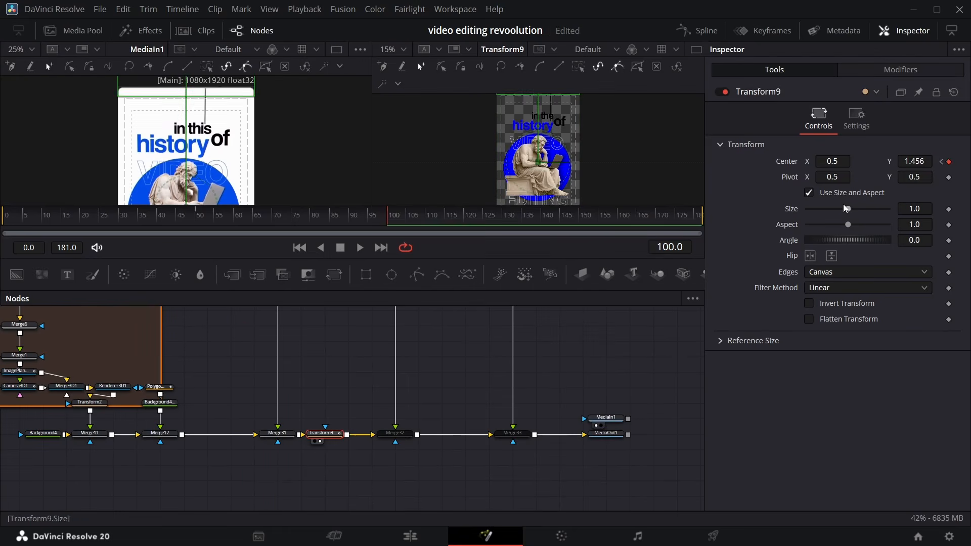
pyautogui.moveTo(914, 161); pyautogui.dragTo(921, 161)
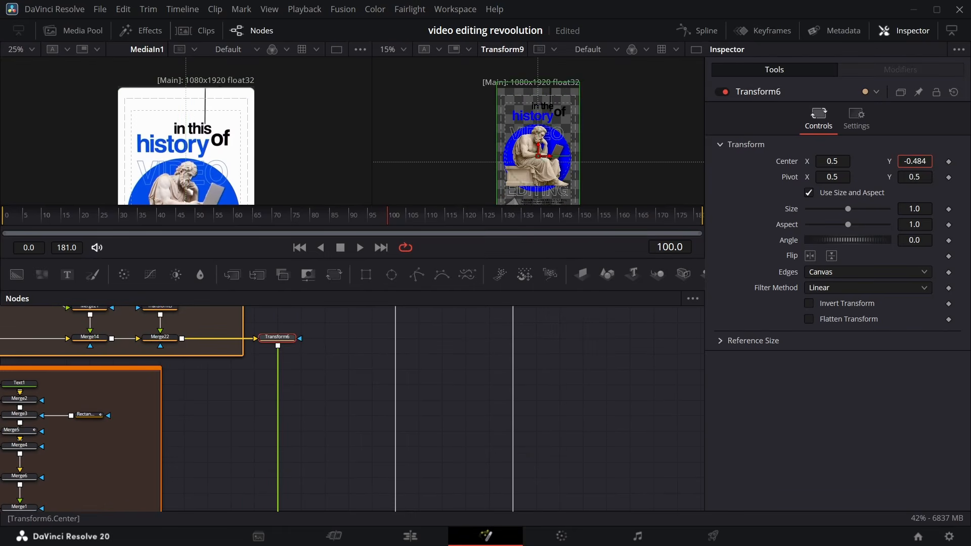
pyautogui.scroll(-2, 563, 160)
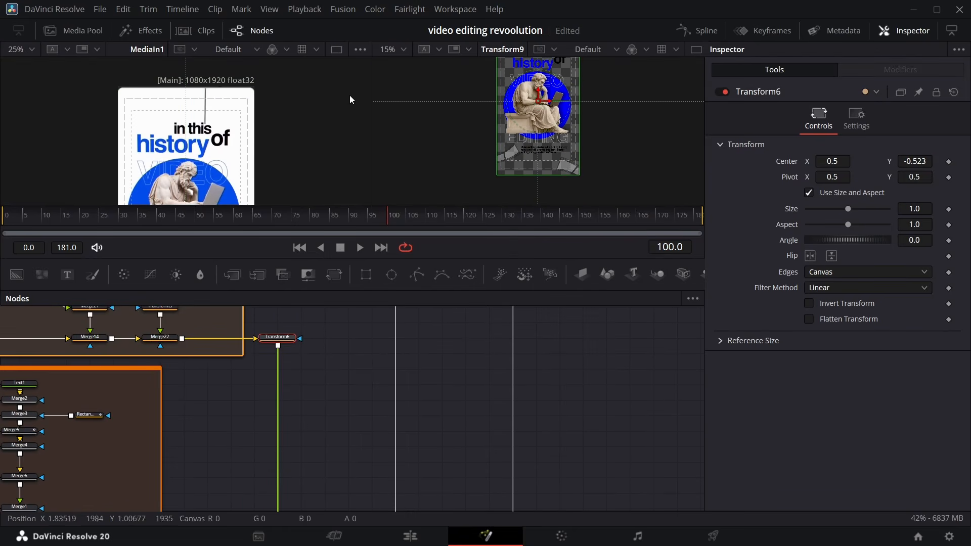
pyautogui.scroll(-5, 304, 132)
pyautogui.scroll(4, 304, 133)
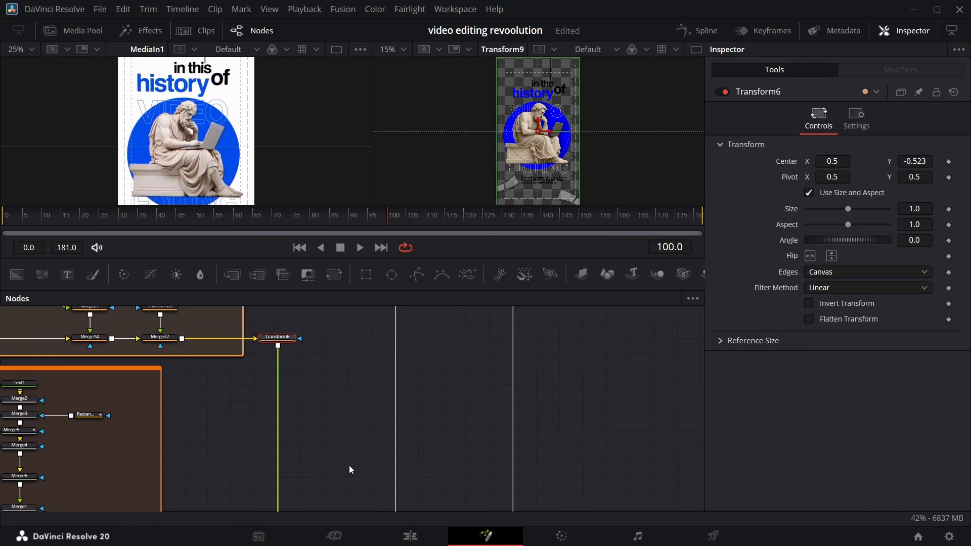
# Insert a Transform node between Merge32 and Merge33
pyautogui.scroll(-5, 349, 465)
pyautogui.scroll(-3, 385, 465)
pyautogui.click(395, 434)
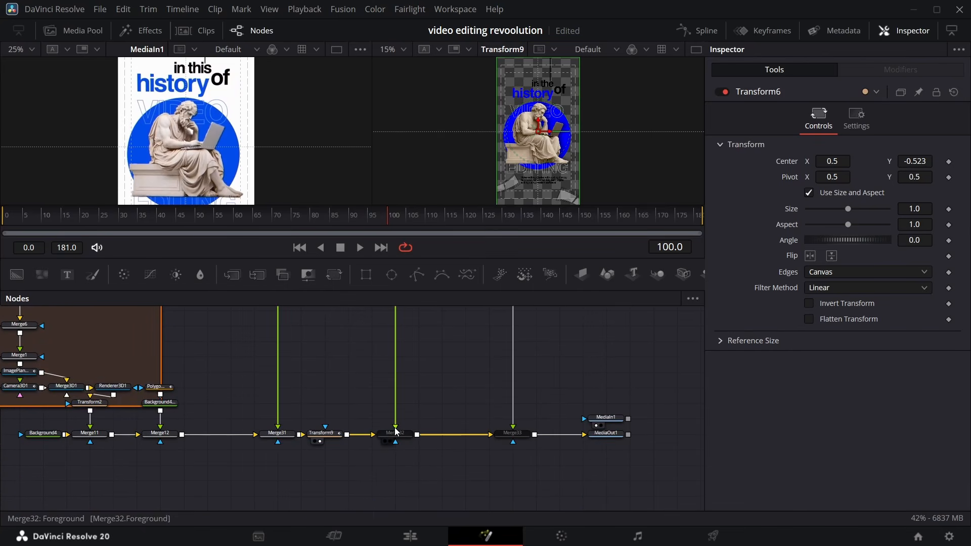
pyautogui.moveTo(386, 214); pyautogui.dragTo(392, 217)
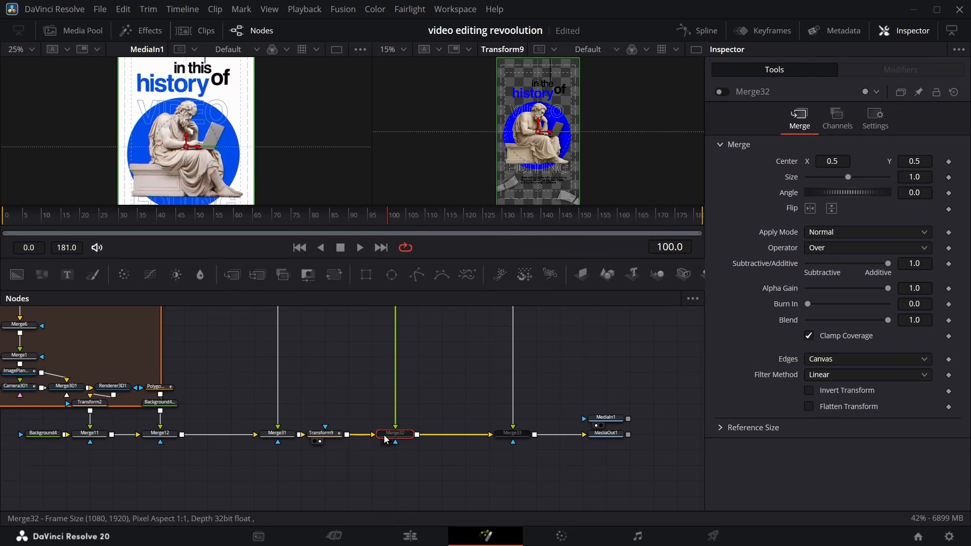
pyautogui.hotkey('shift', 'space')
pyautogui.moveTo(438, 434); pyautogui.dragTo(438, 403)
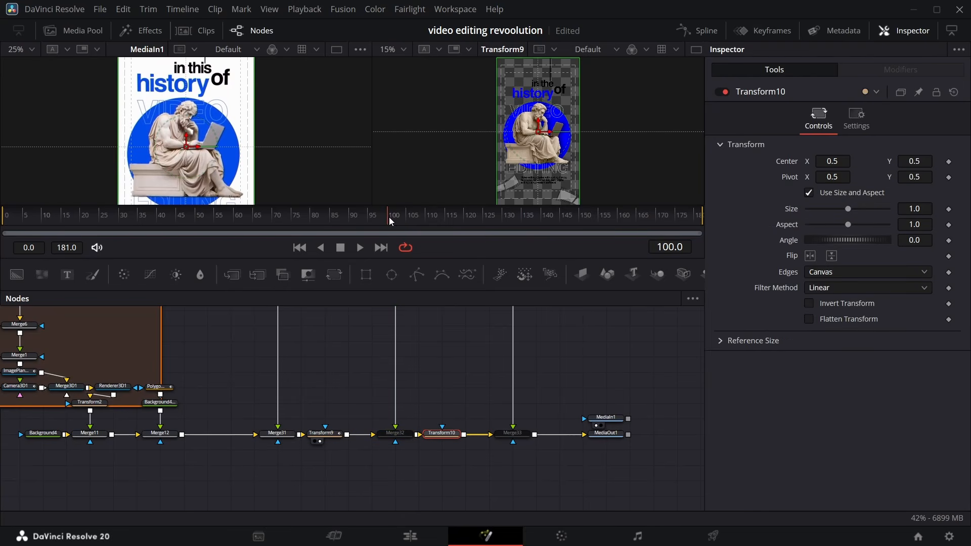
# Keyframe Transform10's Center at frame 100 and set its Center X to -0.613 at frame 135
pyautogui.click(948, 162)
pyautogui.moveTo(393, 219); pyautogui.dragTo(521, 217)
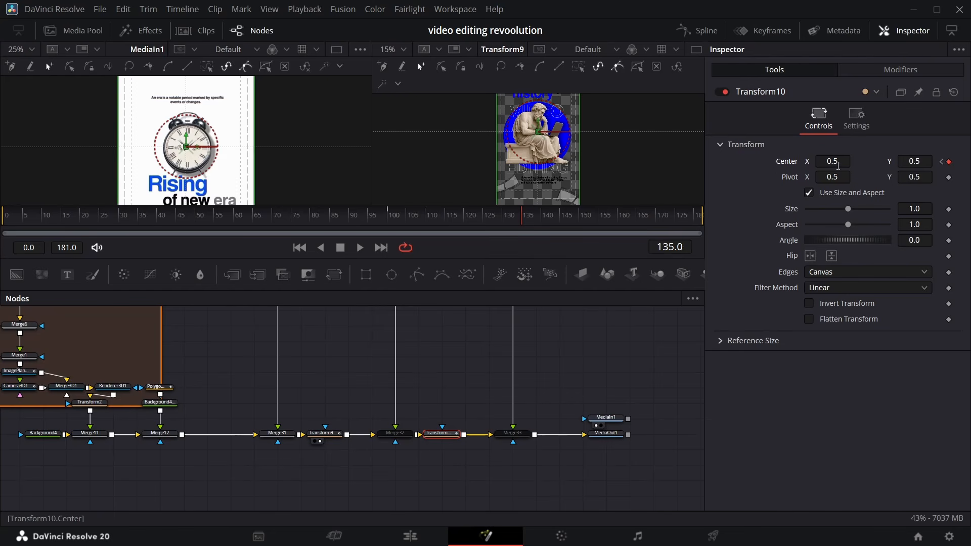
pyautogui.moveTo(838, 165); pyautogui.dragTo(770, 166)
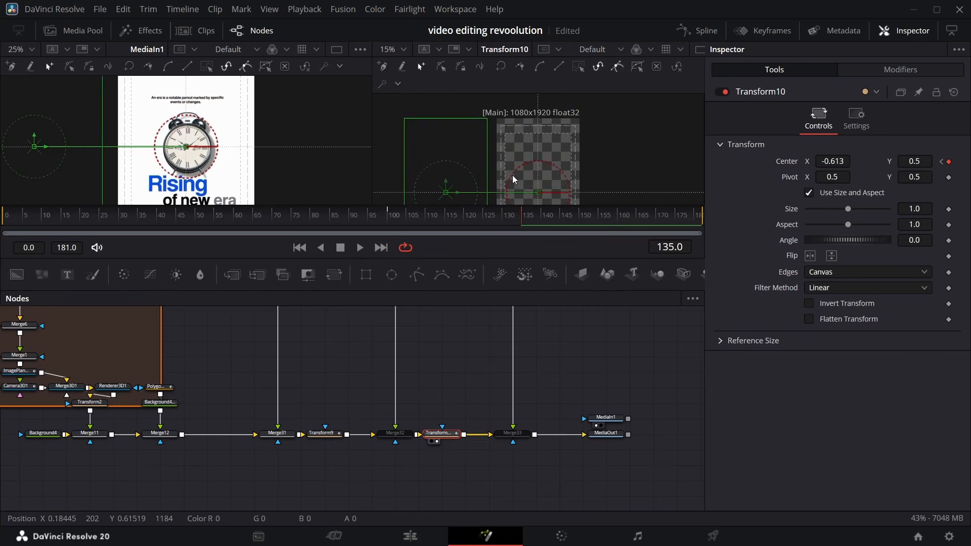
# Re-enable Merge32 and set Transform7's Center X to about 1.6 so the watch scene fills the frame at frame 135
pyautogui.click(395, 433)
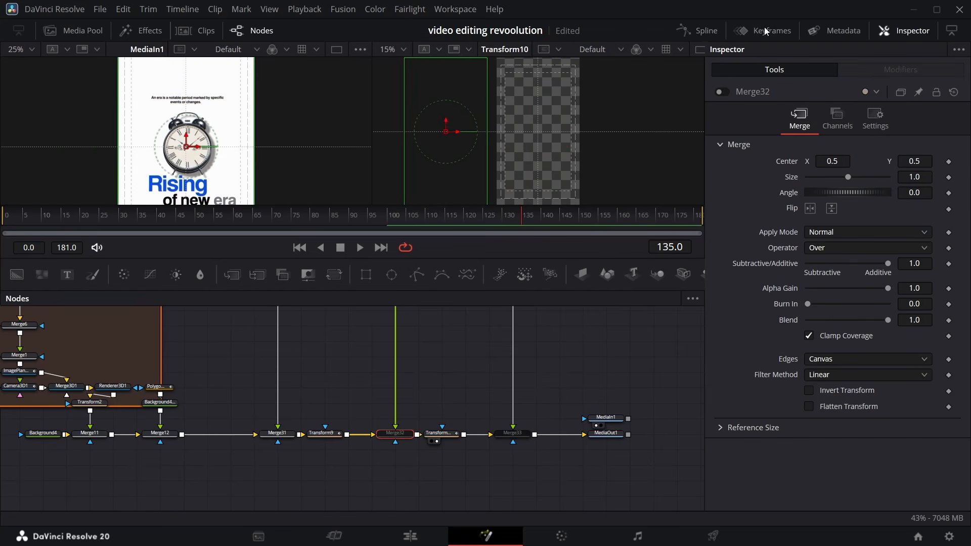
pyautogui.click(721, 91)
pyautogui.scroll(5, 470, 388)
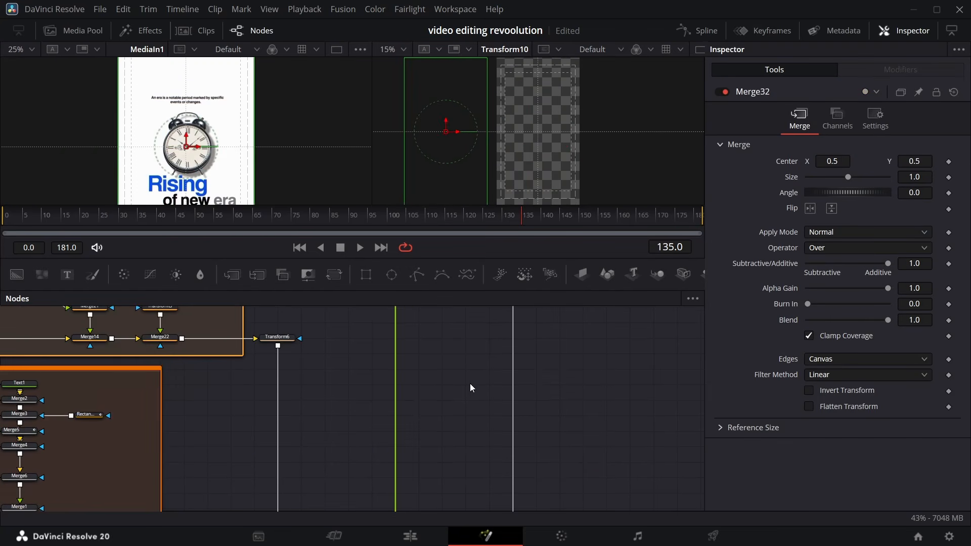
pyautogui.scroll(8, 465, 379)
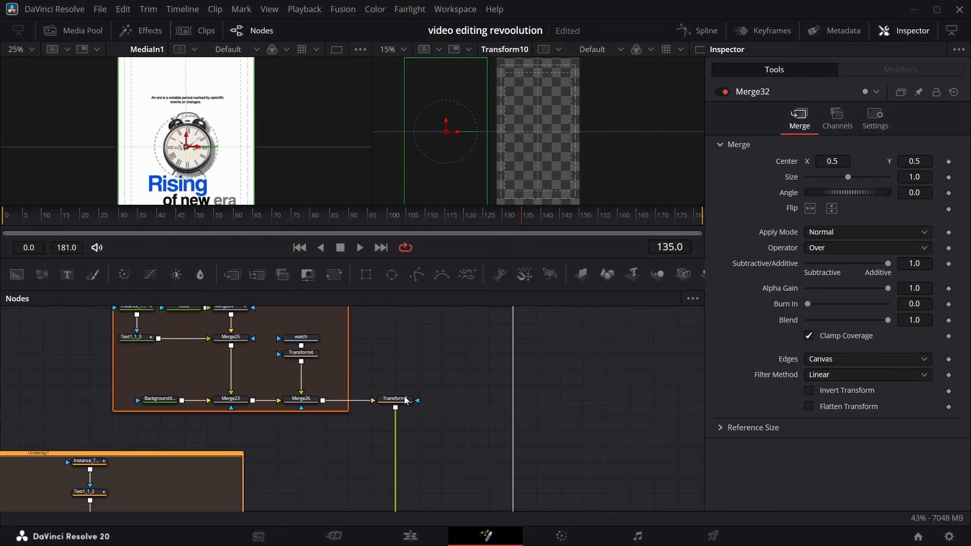
pyautogui.click(403, 400)
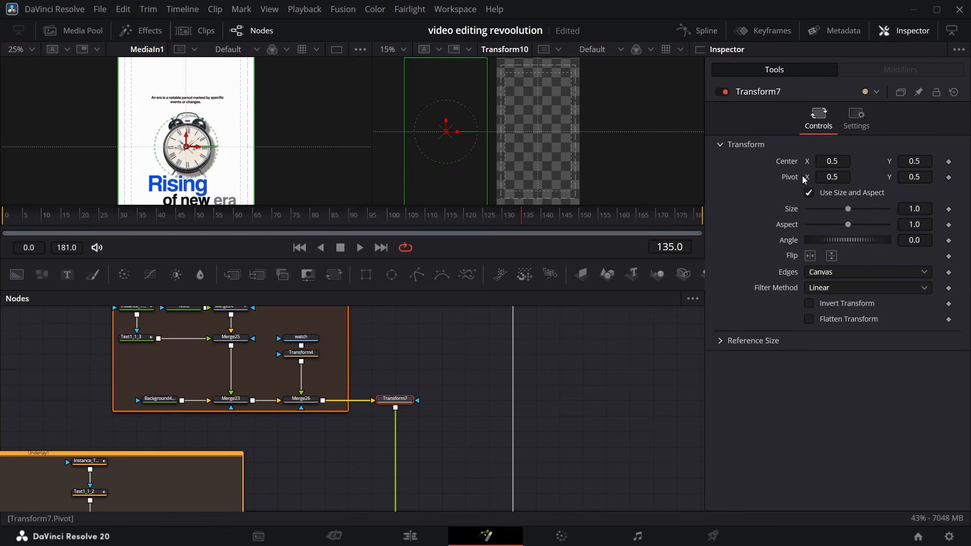
pyautogui.moveTo(826, 161); pyautogui.dragTo(959, 161)
pyautogui.scroll(-8, 520, 399)
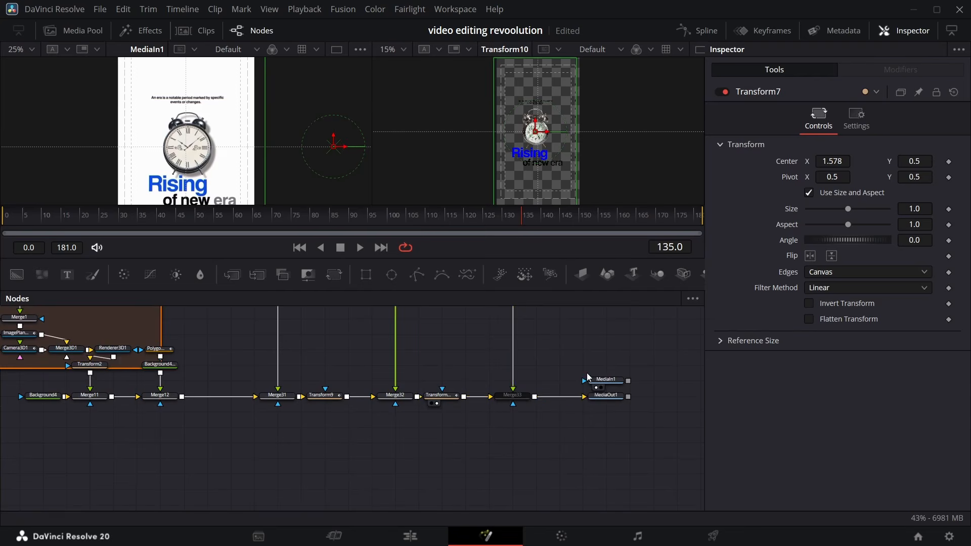
# Move MediaIn1 and MediaOut1 farther along the chain and insert a Transform node between Merge33 and MediaOut1
pyautogui.moveTo(587, 373); pyautogui.dragTo(629, 404)
pyautogui.moveTo(607, 396); pyautogui.dragTo(676, 396)
pyautogui.click(526, 396)
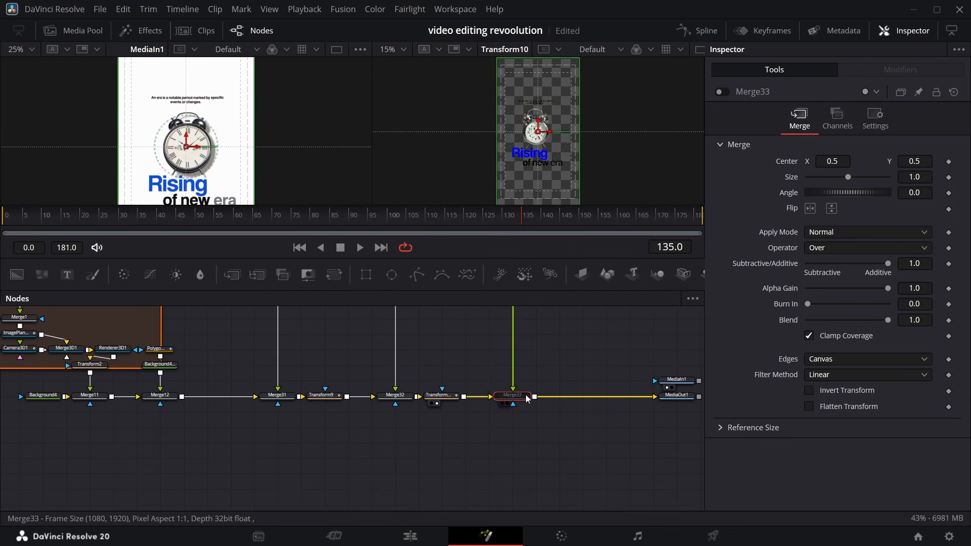
pyautogui.click(335, 276)
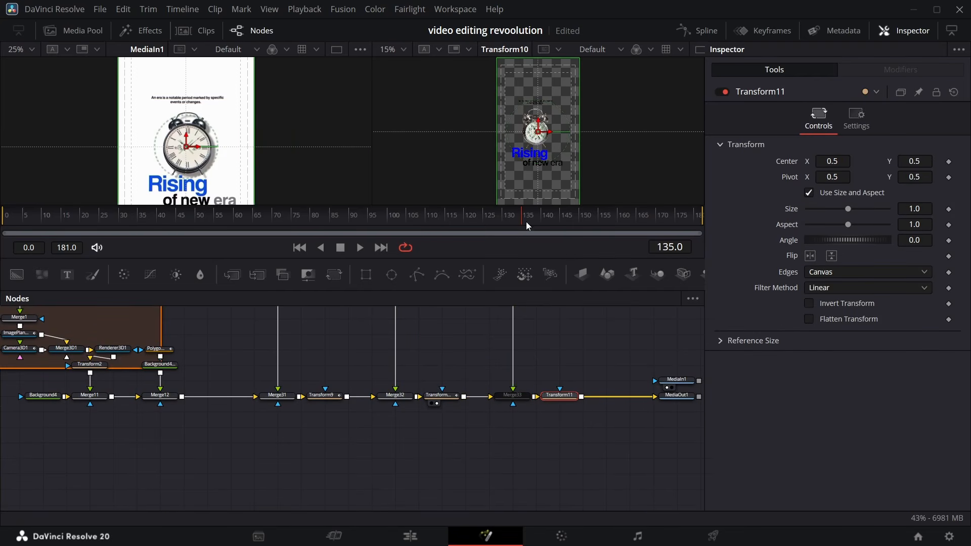
# Keyframe Transform11's Center at frame 135 and set its Center Y to 1.239 at frame 180, with MediaOut1 in the second viewer
pyautogui.moveTo(524, 222)
pyautogui.mouseDown()
pyautogui.moveTo(589, 221)
pyautogui.moveTo(522, 222)
pyautogui.mouseUp()
pyautogui.click(949, 162)
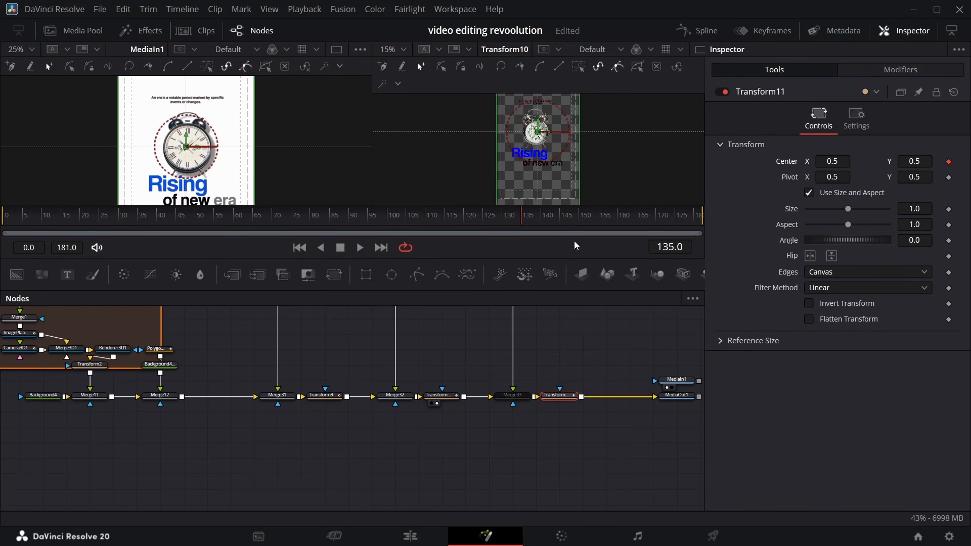
pyautogui.moveTo(558, 223); pyautogui.dragTo(701, 221)
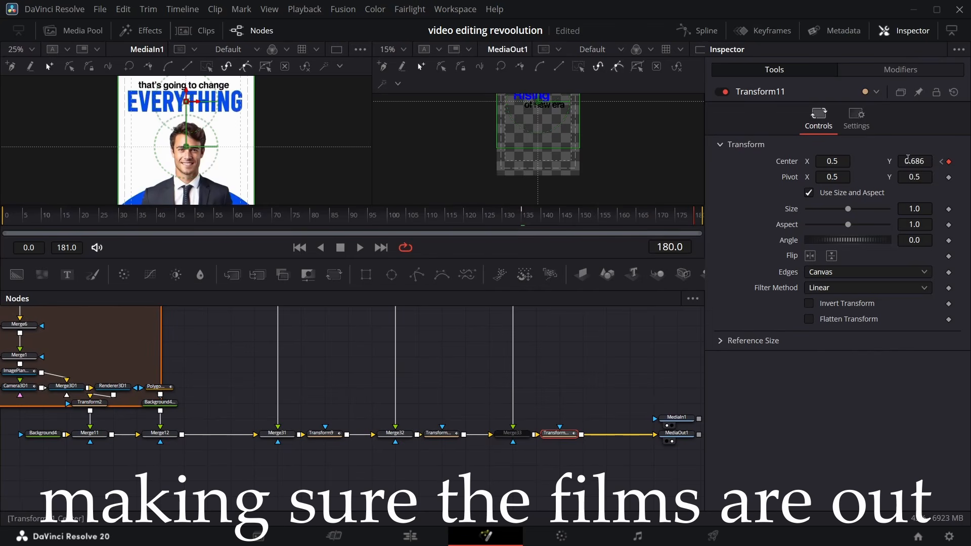
pyautogui.moveTo(908, 160); pyautogui.dragTo(950, 159)
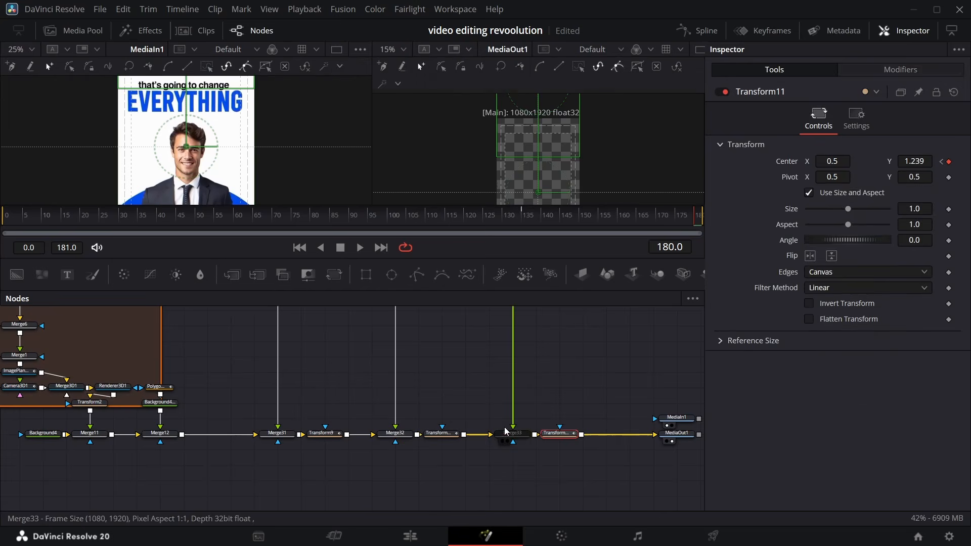
# Re-enable Merge33 and set Transform8's Center Y to -0.234, previewing the slide up to frame 175
pyautogui.click(509, 433)
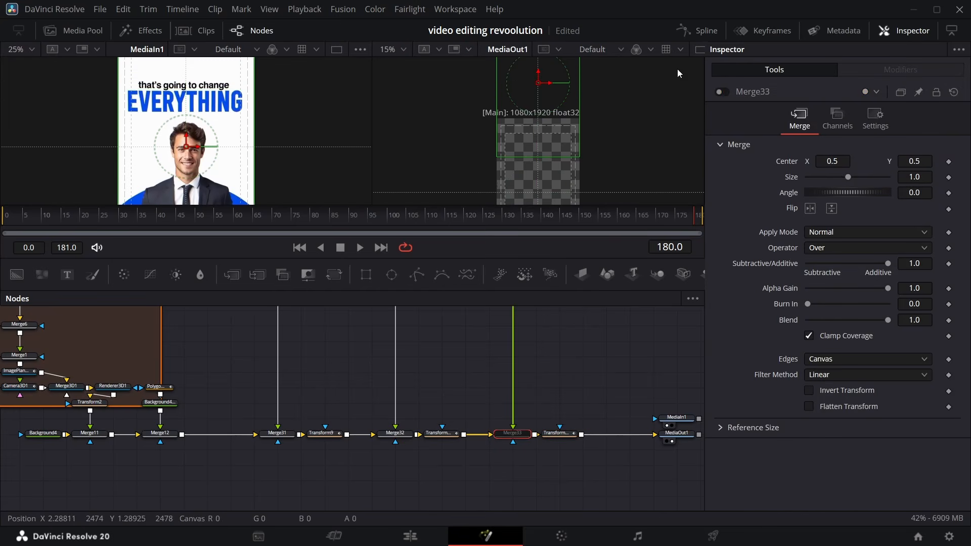
pyautogui.hotkey('ctrl', 'p')
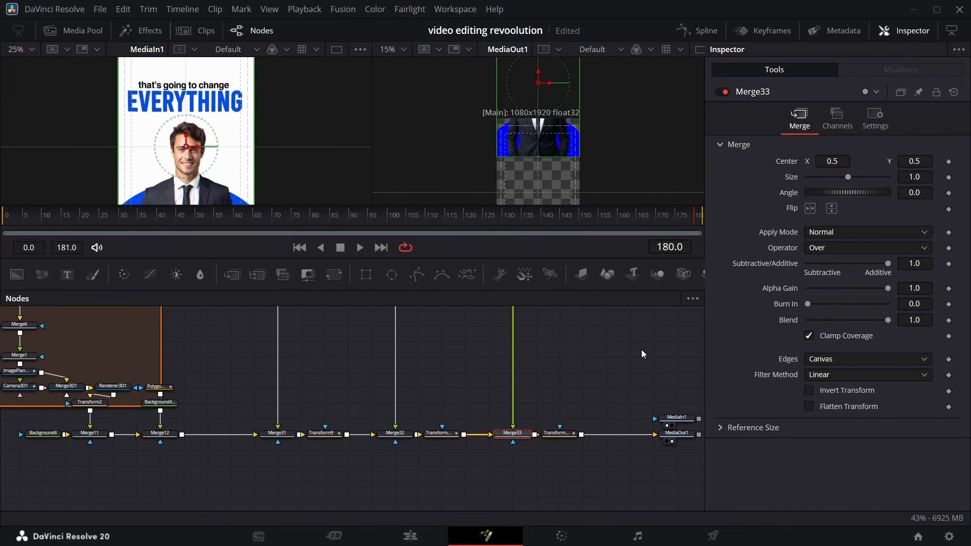
pyautogui.scroll(8, 518, 408)
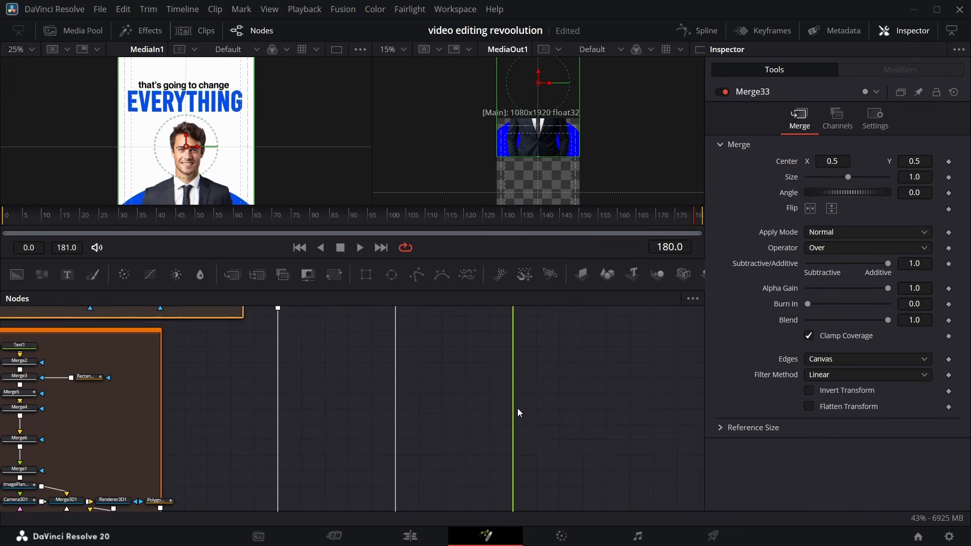
pyautogui.scroll(10, 510, 402)
pyautogui.click(512, 380)
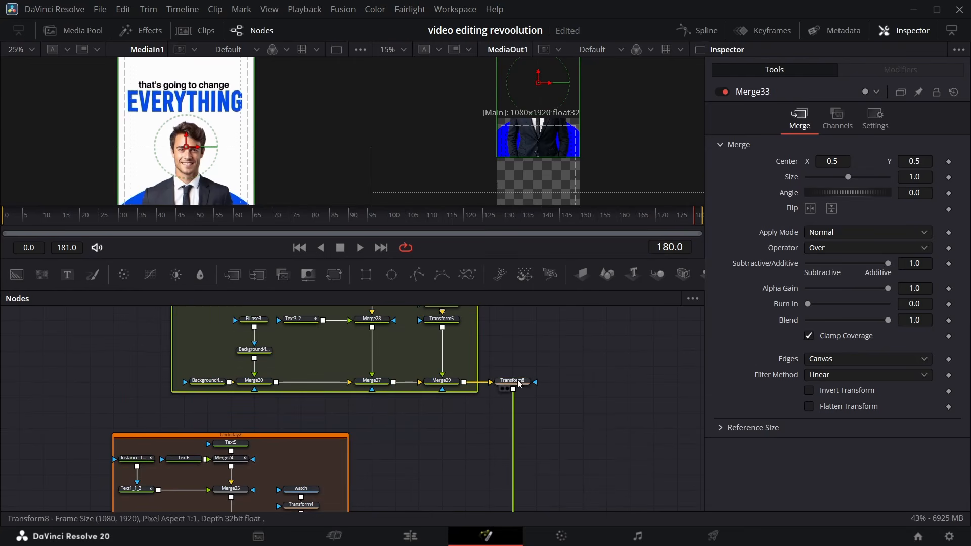
pyautogui.moveTo(914, 162); pyautogui.dragTo(879, 162)
pyautogui.moveTo(179, 215); pyautogui.dragTo(677, 226)
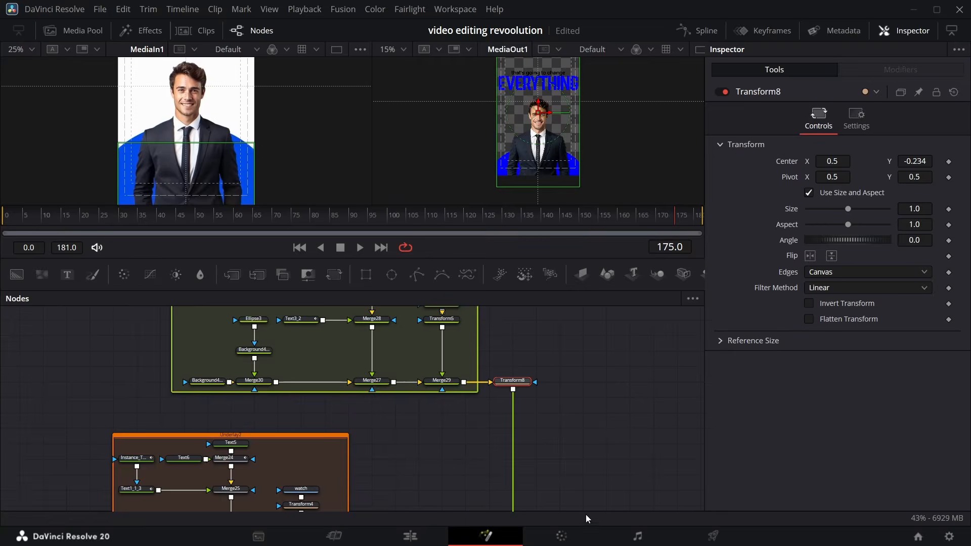
# Switch to the Edit page and scrub the timeline back from the composition's end to 01:00:03:20 to review the transitions
pyautogui.click(410, 536)
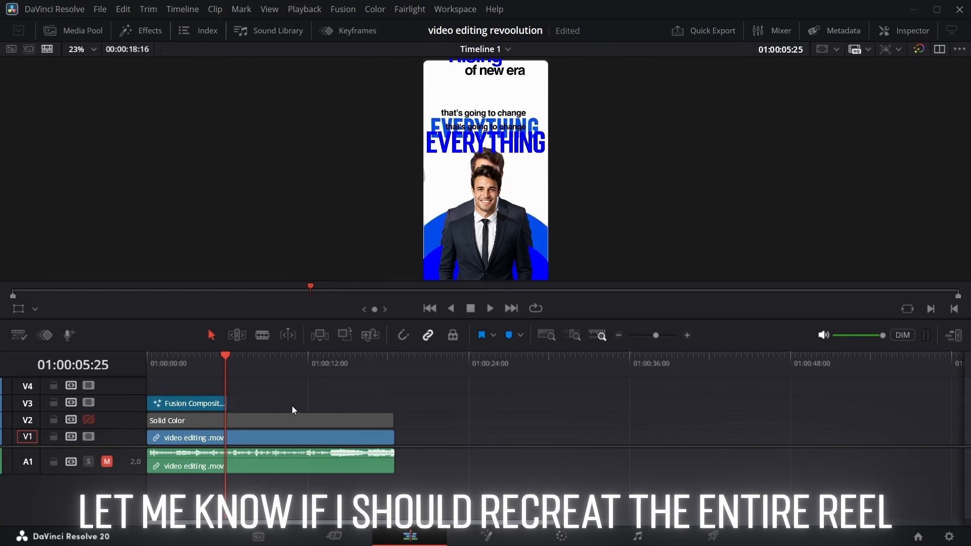
pyautogui.moveTo(227, 356)
pyautogui.mouseDown()
pyautogui.moveTo(241, 358)
pyautogui.moveTo(138, 370)
pyautogui.moveTo(223, 356)
pyautogui.mouseUp()
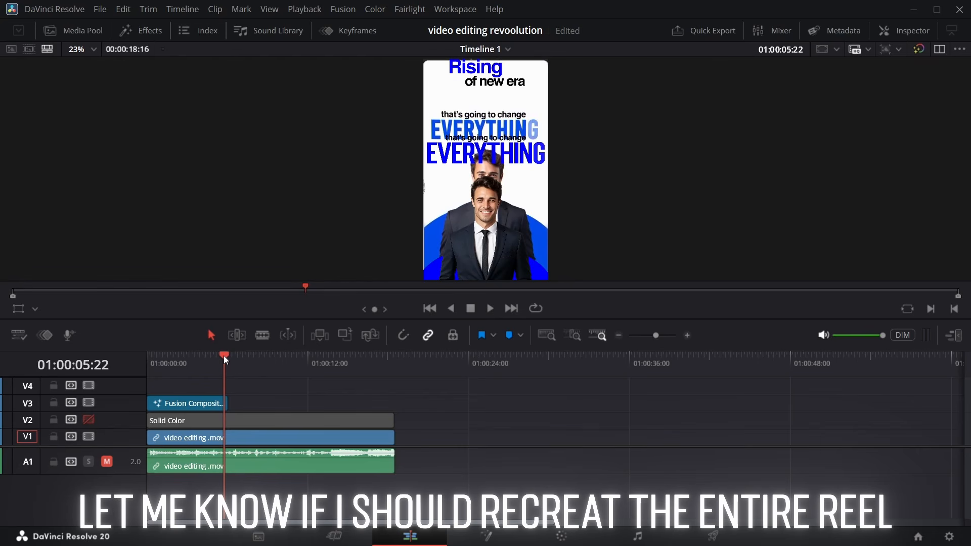
pyautogui.moveTo(216, 357); pyautogui.dragTo(196, 368)
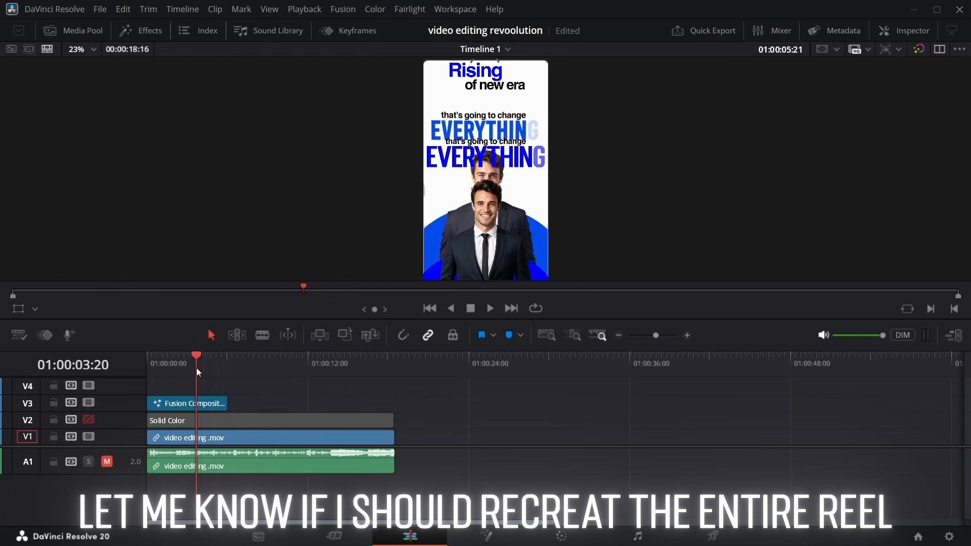
# Open the Fusion composition from V3 and show the displacement curves of Transform9, Transform10 and Transform11 together, fitted in the Spline editor
pyautogui.click(204, 407)
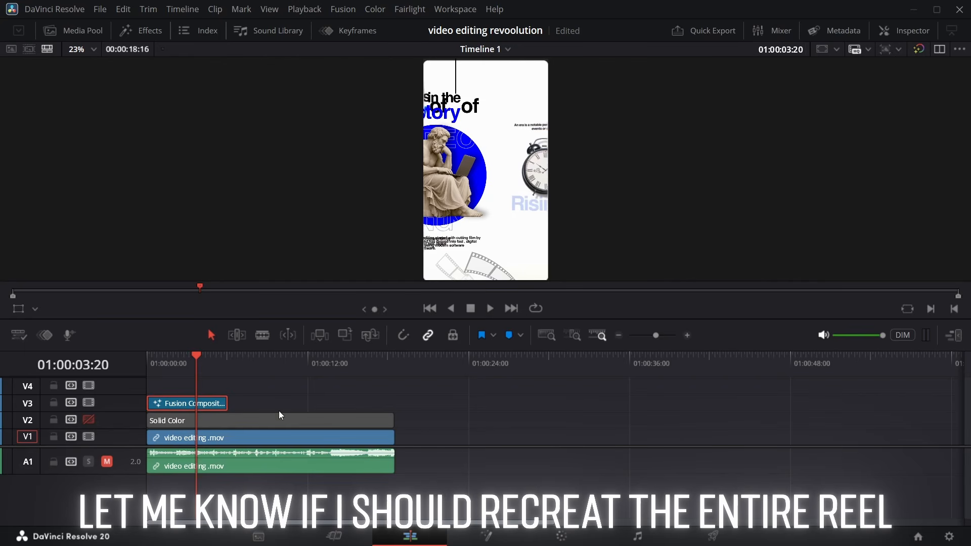
pyautogui.click(486, 536)
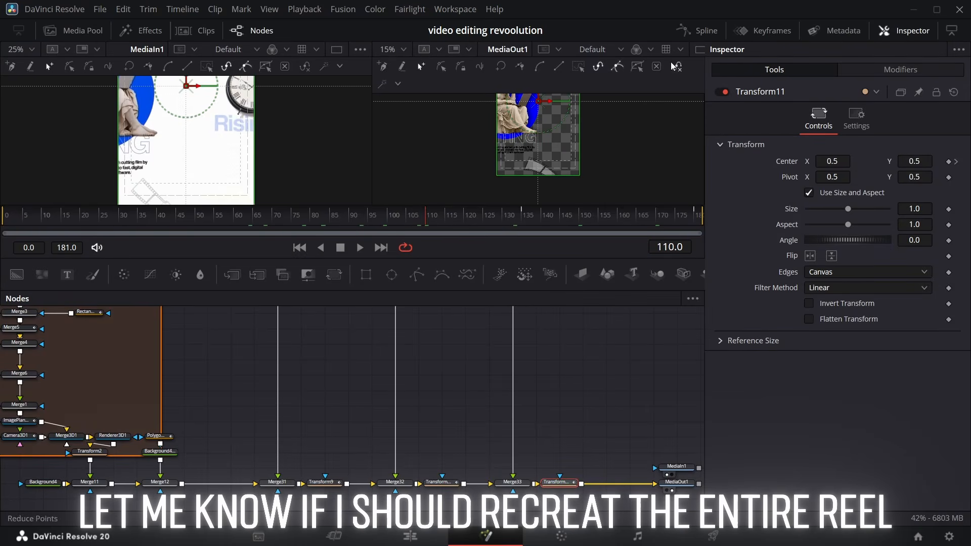
pyautogui.click(703, 32)
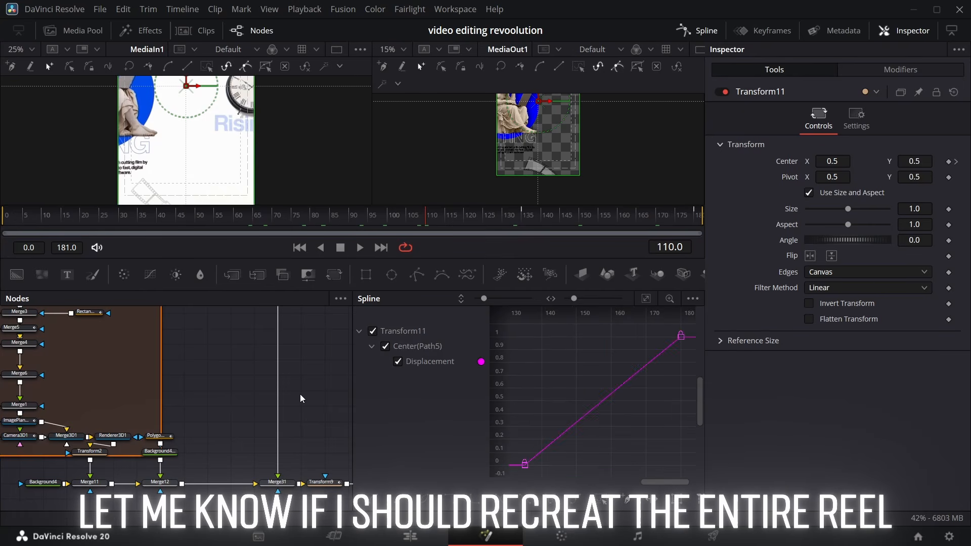
pyautogui.click(705, 33)
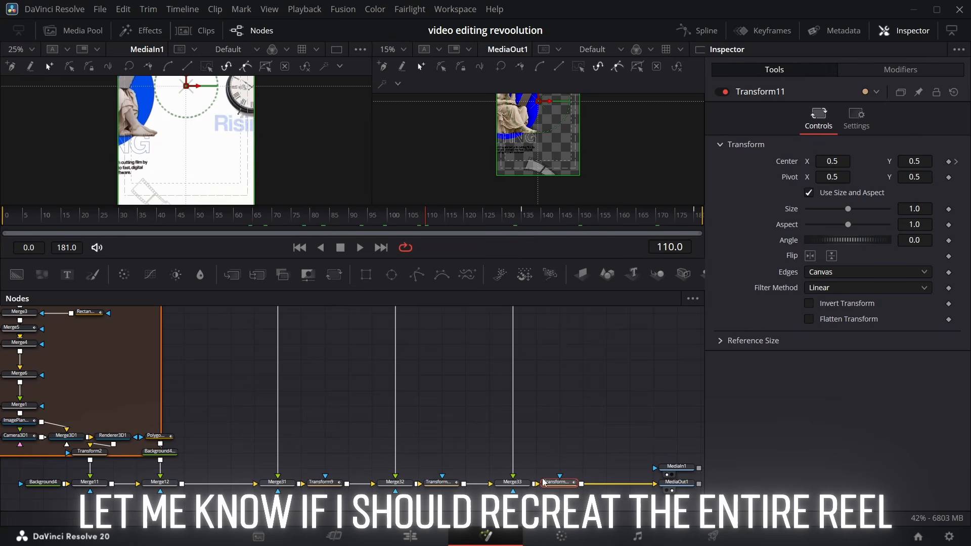
pyautogui.keyDown('ctrl'); pyautogui.click(442, 483); pyautogui.keyUp('ctrl')
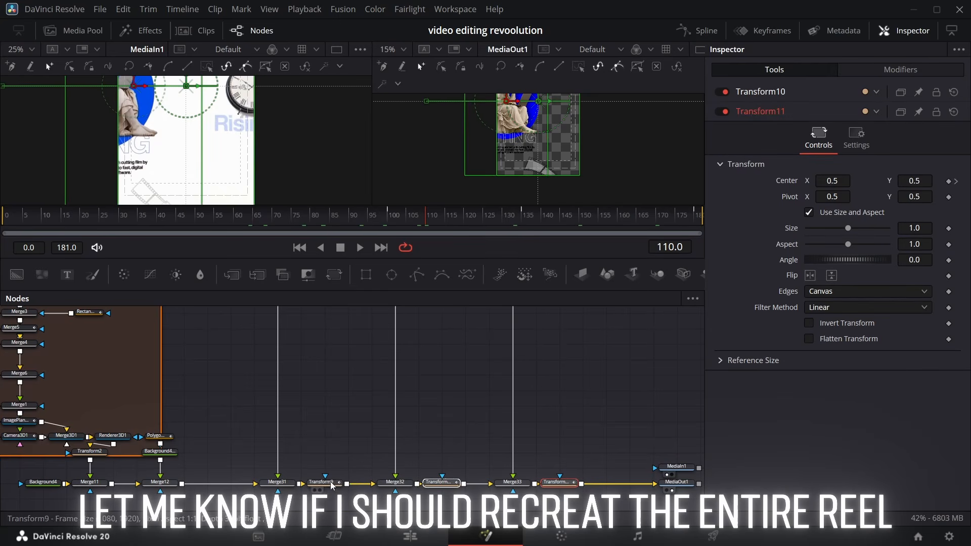
pyautogui.keyDown('ctrl'); pyautogui.click(339, 482); pyautogui.keyUp('ctrl')
pyautogui.click(697, 30)
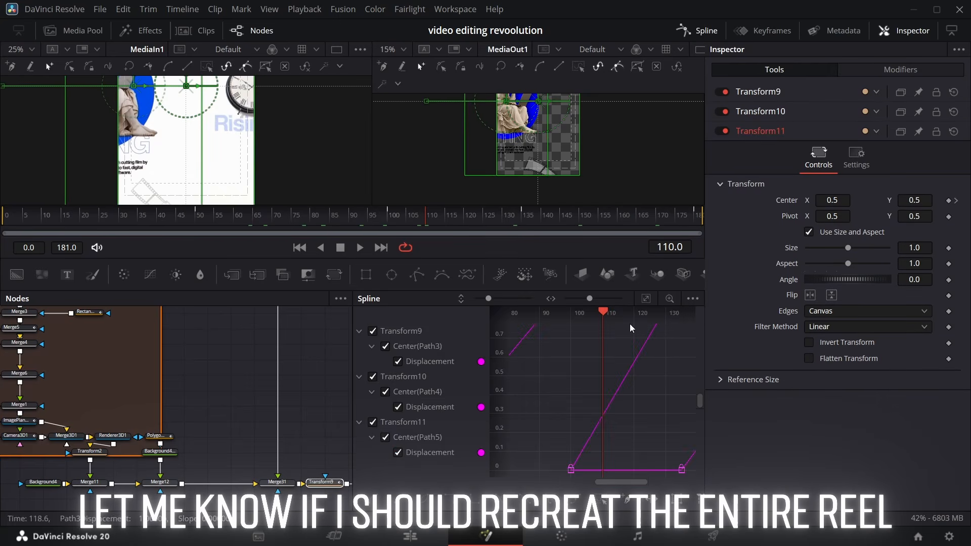
pyautogui.click(646, 300)
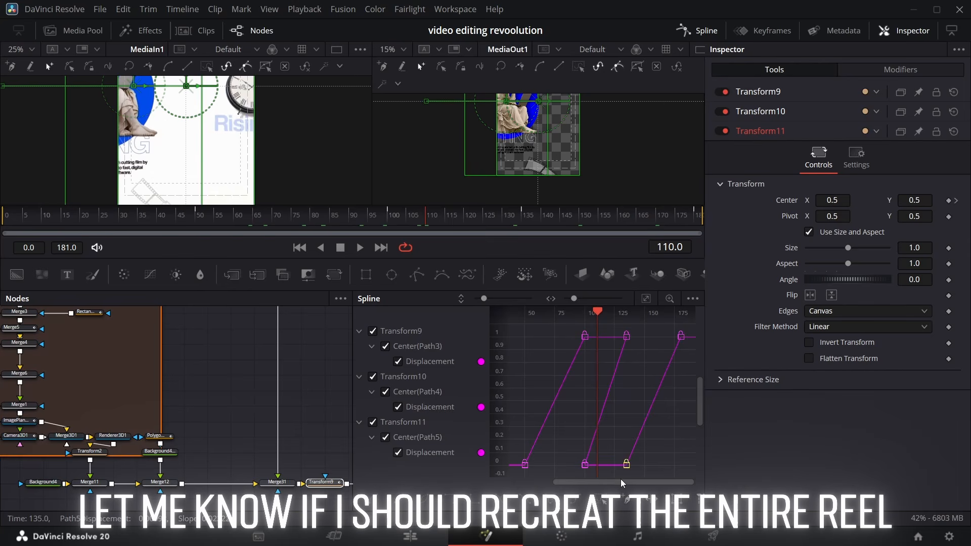
# Apply the Out Cubic ease to all displacement keyframes of the three Transform nodes and close the Spline editor
pyautogui.hotkey('ctrl', 'a')
pyautogui.rightClick(587, 405)
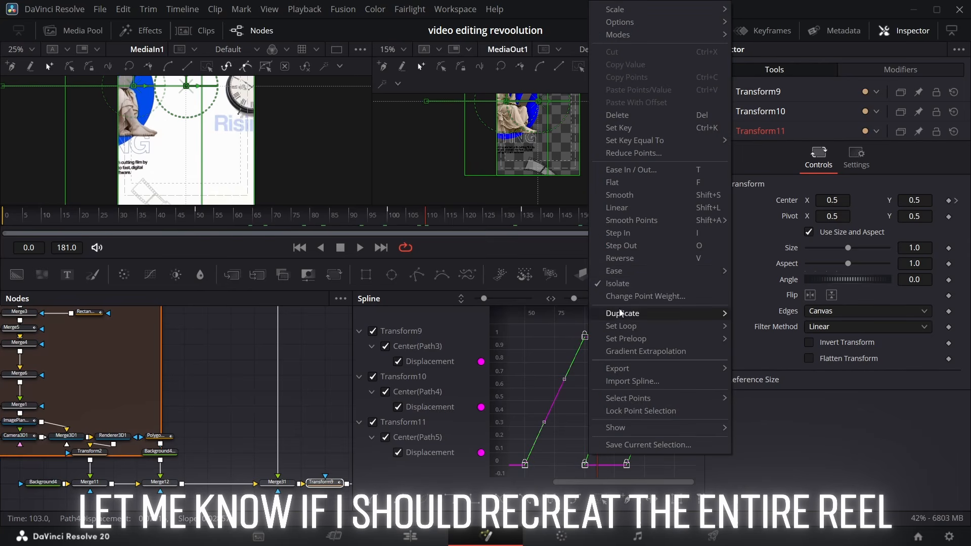
pyautogui.moveTo(695, 272)
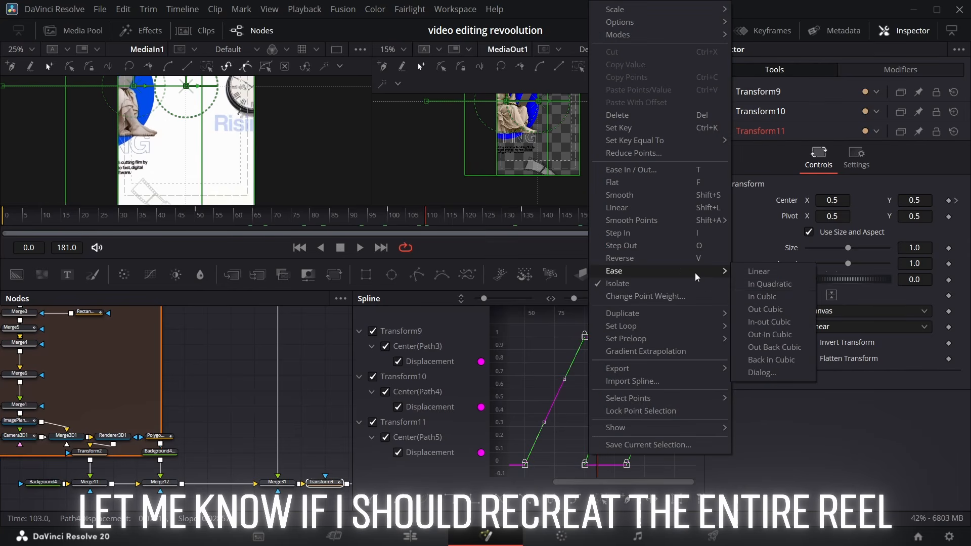
pyautogui.click(772, 310)
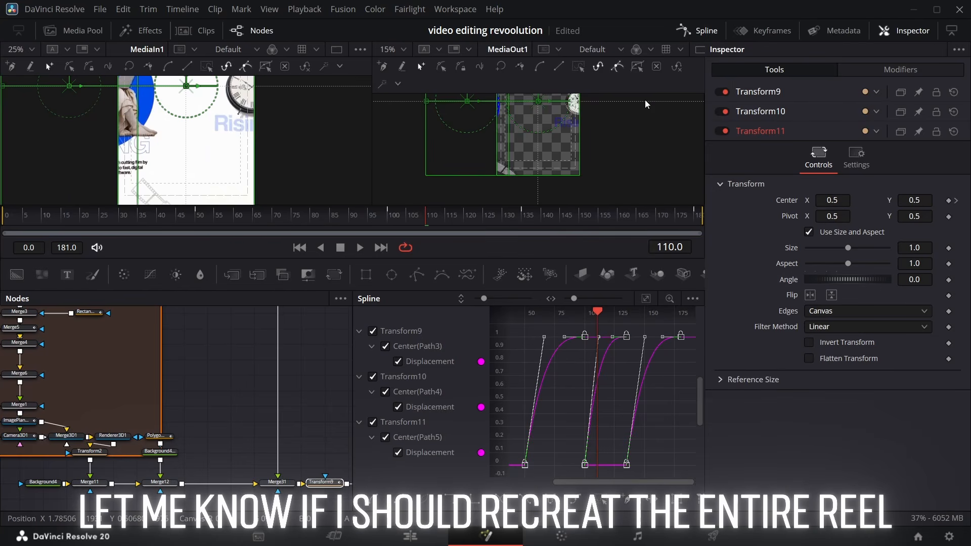
pyautogui.click(700, 29)
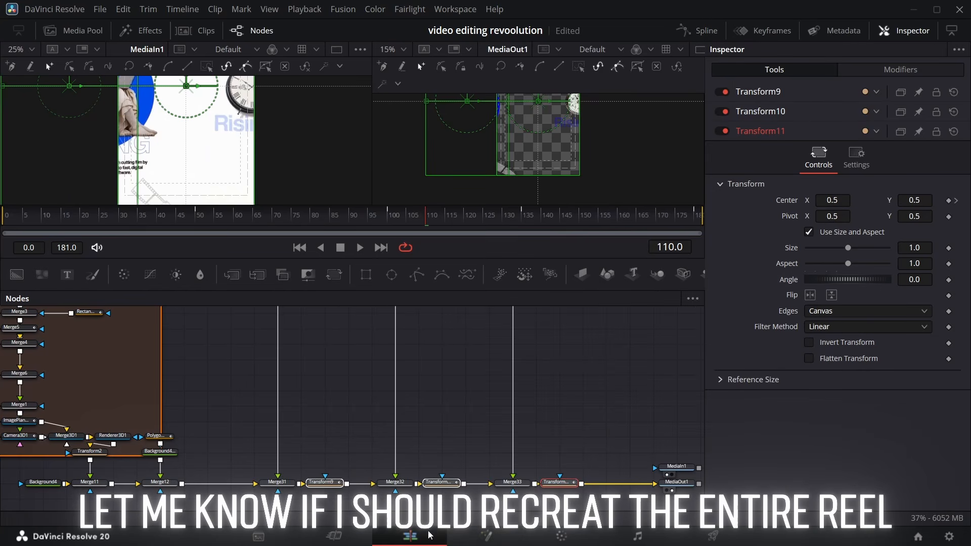
# Return to the Edit page and play the timeline from its start to review the eased scene transitions
pyautogui.click(410, 535)
pyautogui.moveTo(187, 344); pyautogui.dragTo(147, 356)
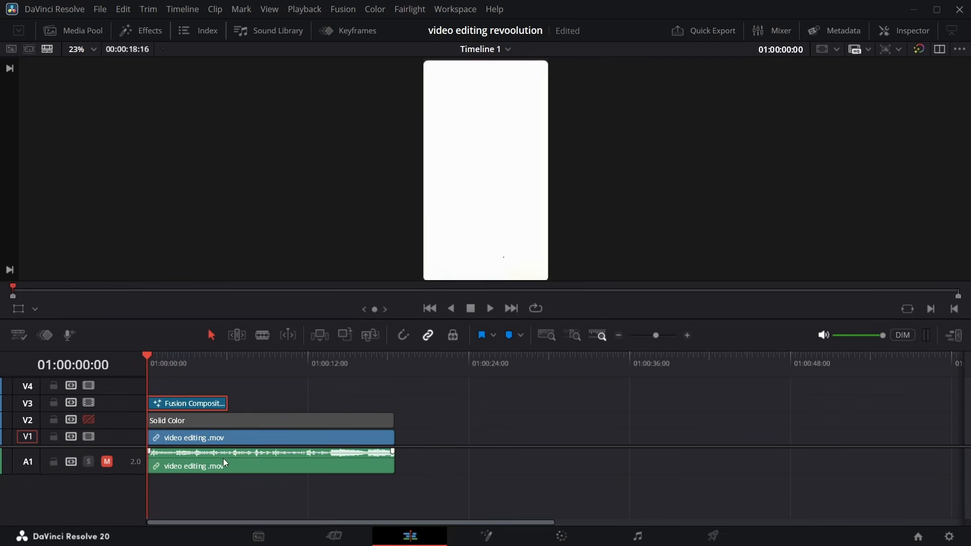
pyautogui.press('space')
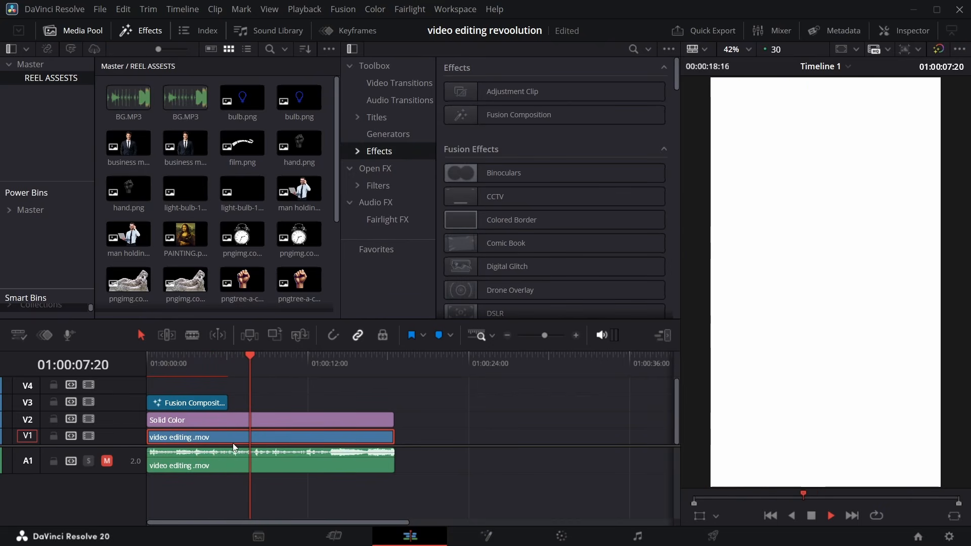
pyautogui.press('space')
# Disable video track V2 and play the reference reel from 01:00:05:28 to 01:00:06:26
pyautogui.click(90, 418)
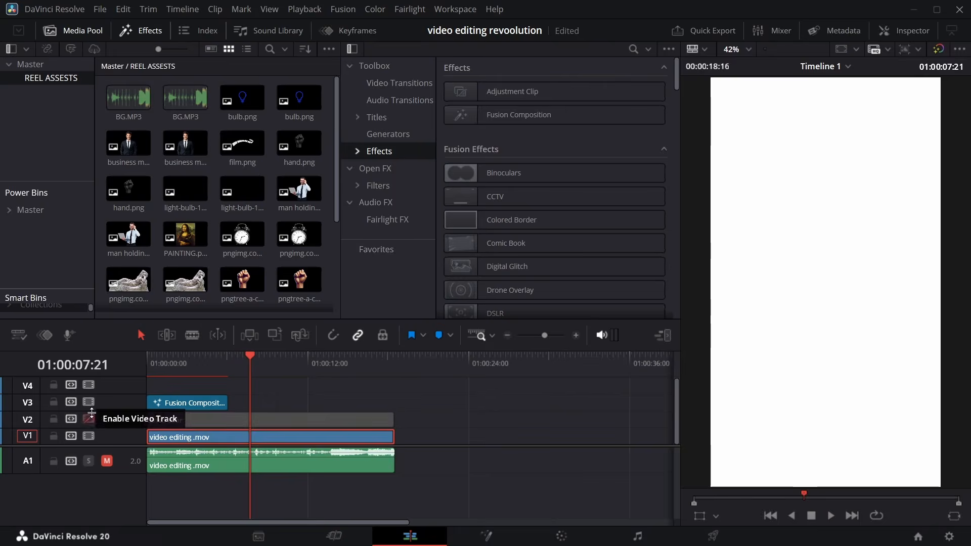
pyautogui.click(227, 363)
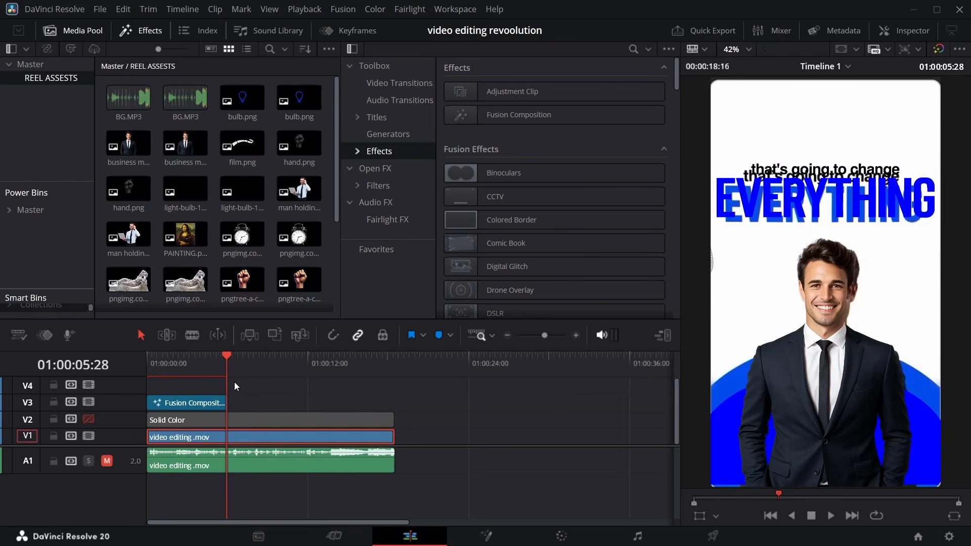
pyautogui.press('space')
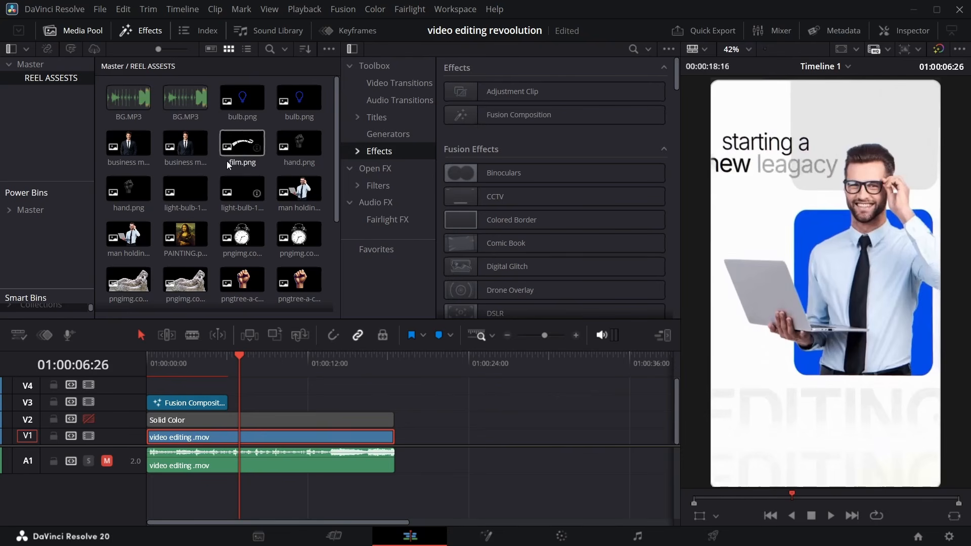
# Look through the images, audio and video clips in the REEL ASSESTS bin down to its end
pyautogui.click(188, 234)
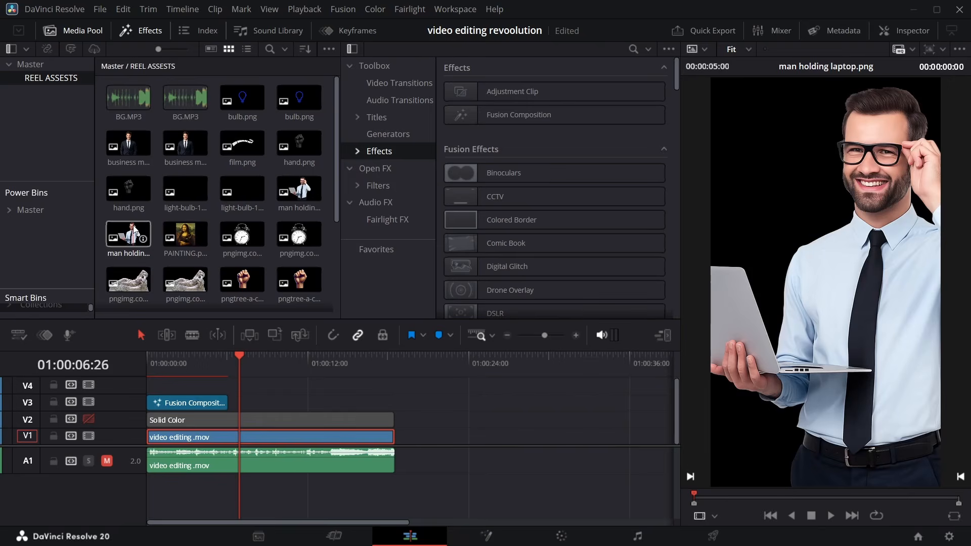
pyautogui.scroll(-3, 182, 263)
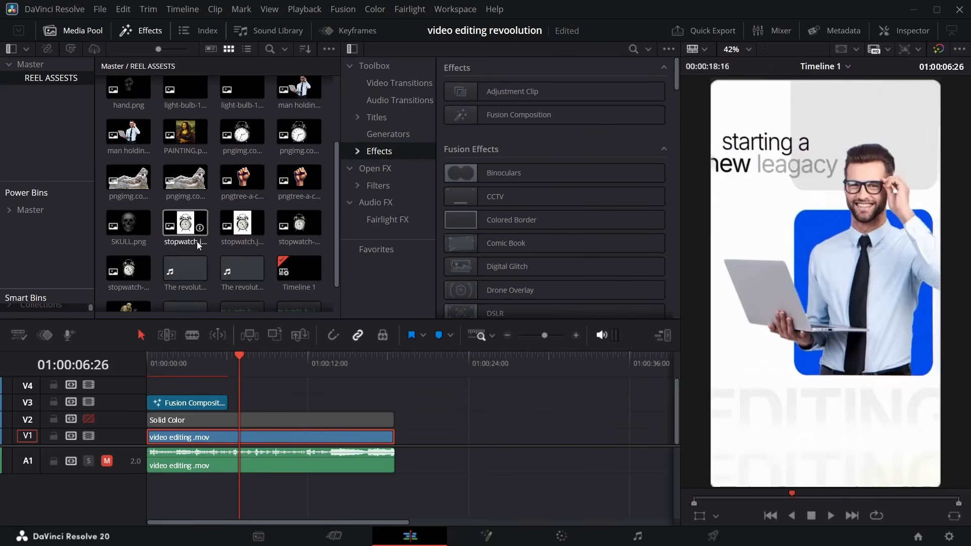
pyautogui.scroll(-1, 184, 276)
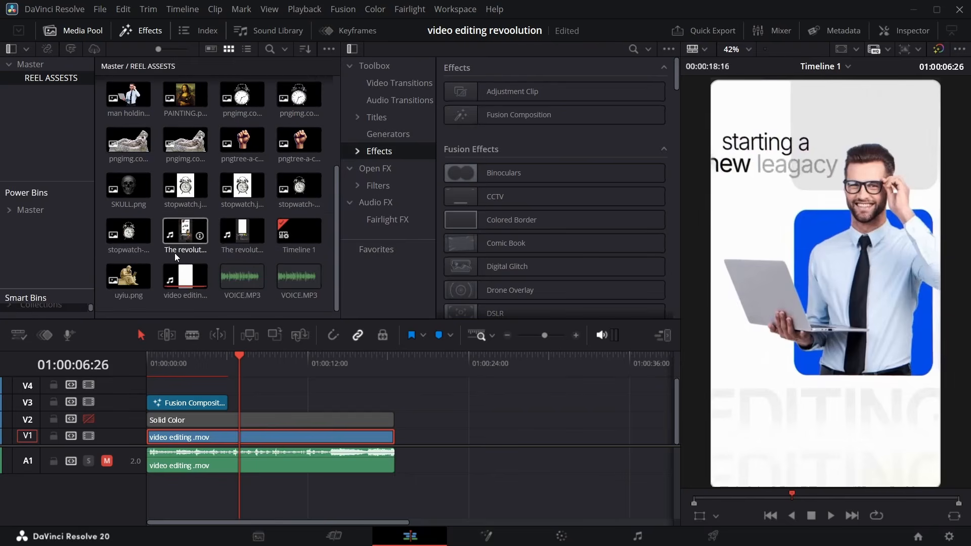